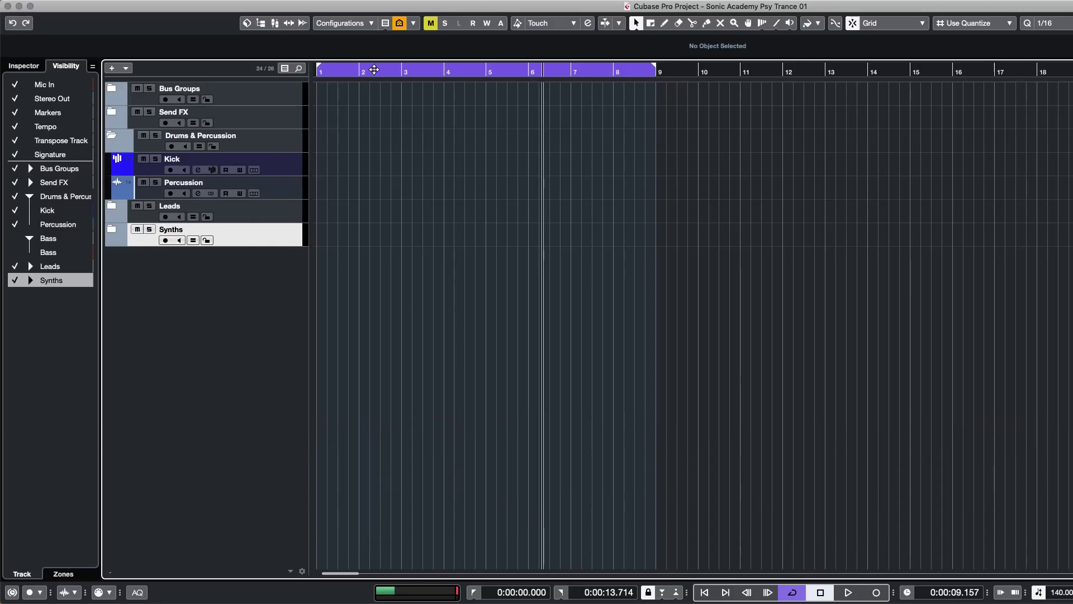
- Reveal the global tracks above the track list to check the project tempo and time signature, and hide them again
{"action": "mouse_move", "coordinate": [376, 82]}
{"action": "left_mouse_down"}
{"action": "mouse_move", "coordinate": [375, 176]}
{"action": "mouse_move", "coordinate": [374, 166]}
{"action": "left_mouse_up"}
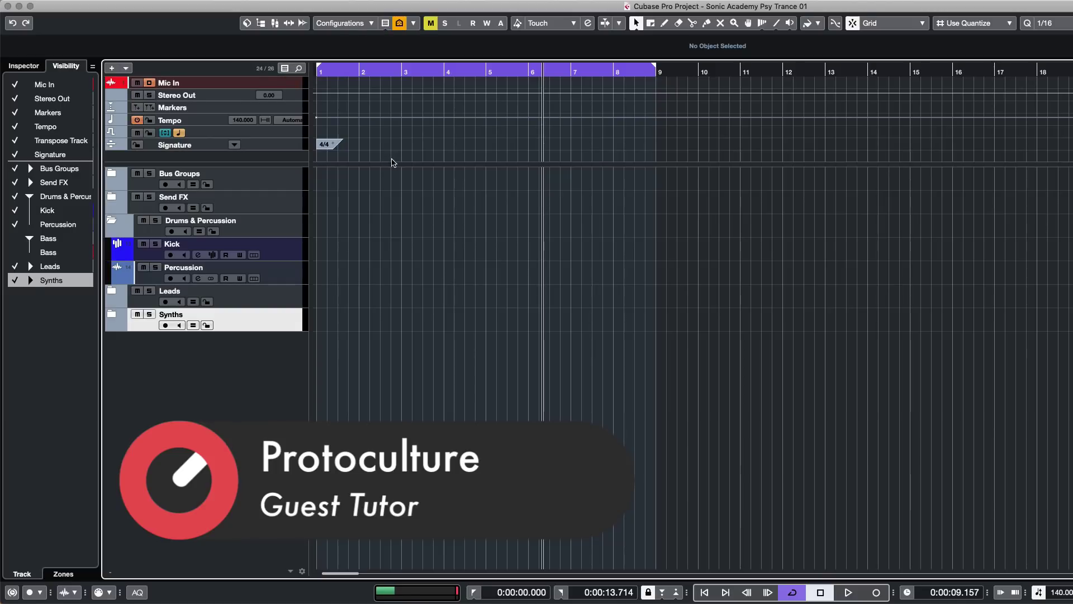
{"action": "left_click_drag", "start_coordinate": [392, 164], "coordinate": [392, 160]}
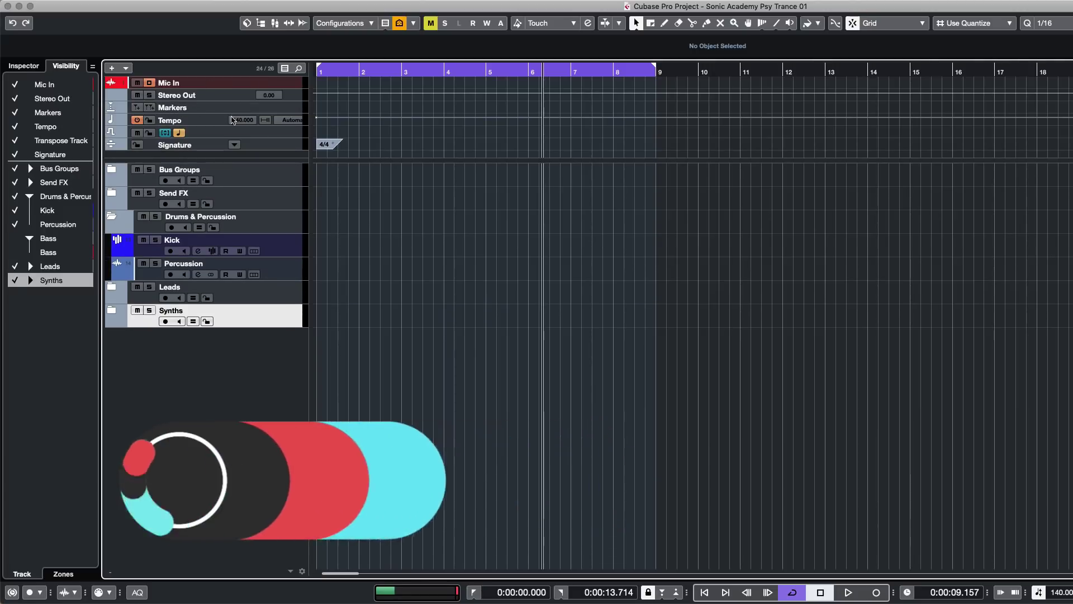
{"action": "left_click_drag", "start_coordinate": [482, 162], "coordinate": [531, 81]}
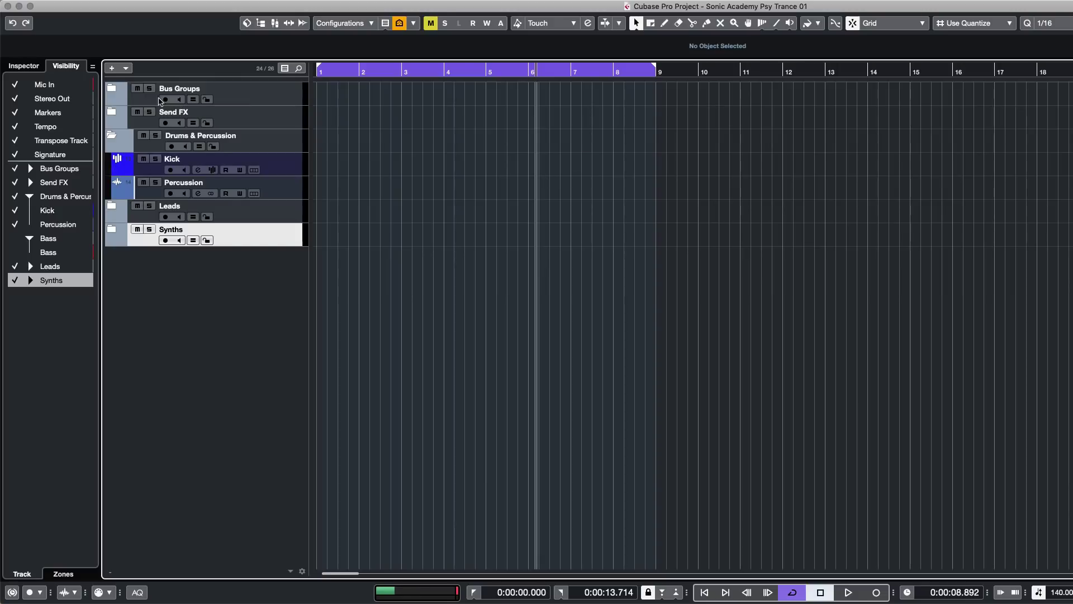
- Look inside the Bus Groups folder track and collapse it again
{"action": "left_click", "coordinate": [116, 89]}
{"action": "left_click", "coordinate": [112, 89]}
{"action": "left_click", "coordinate": [112, 88]}
- Draw a one-bar part at bar 1 on the Kick track with quantize at 1/1, and return the quantize to 1/16
{"action": "left_click", "coordinate": [266, 139]}
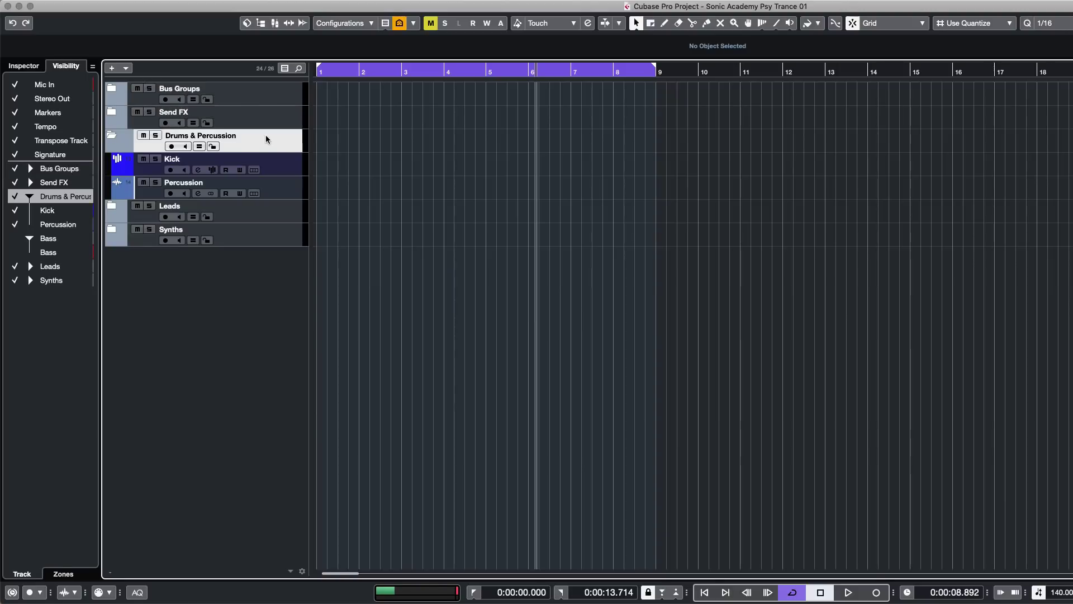
{"action": "left_click", "coordinate": [297, 161]}
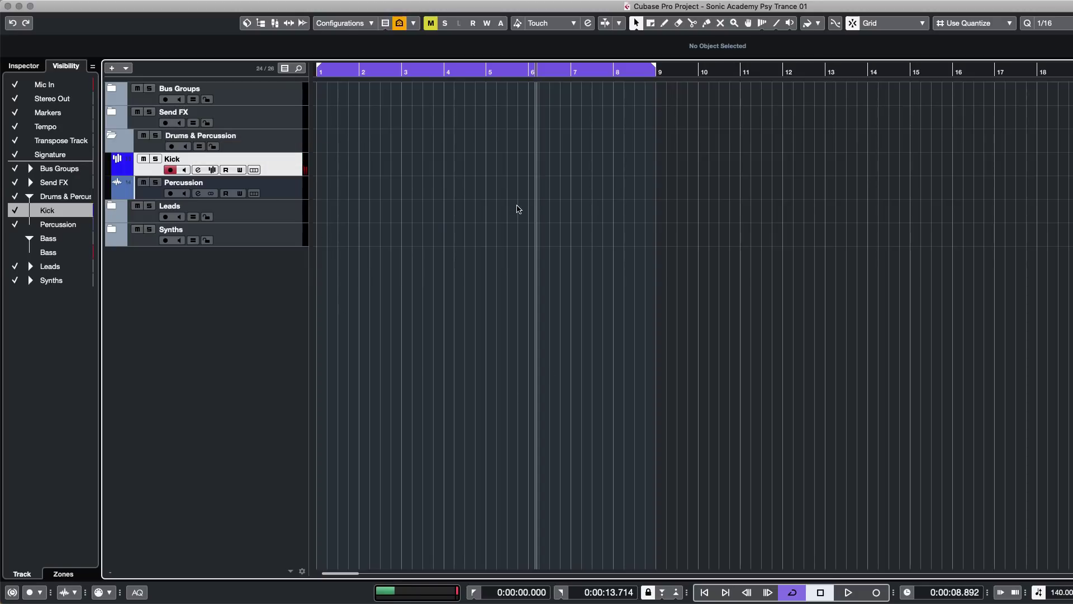
{"action": "key", "text": "alt+1"}
{"action": "left_click_drag", "start_coordinate": [323, 167], "coordinate": [353, 164]}
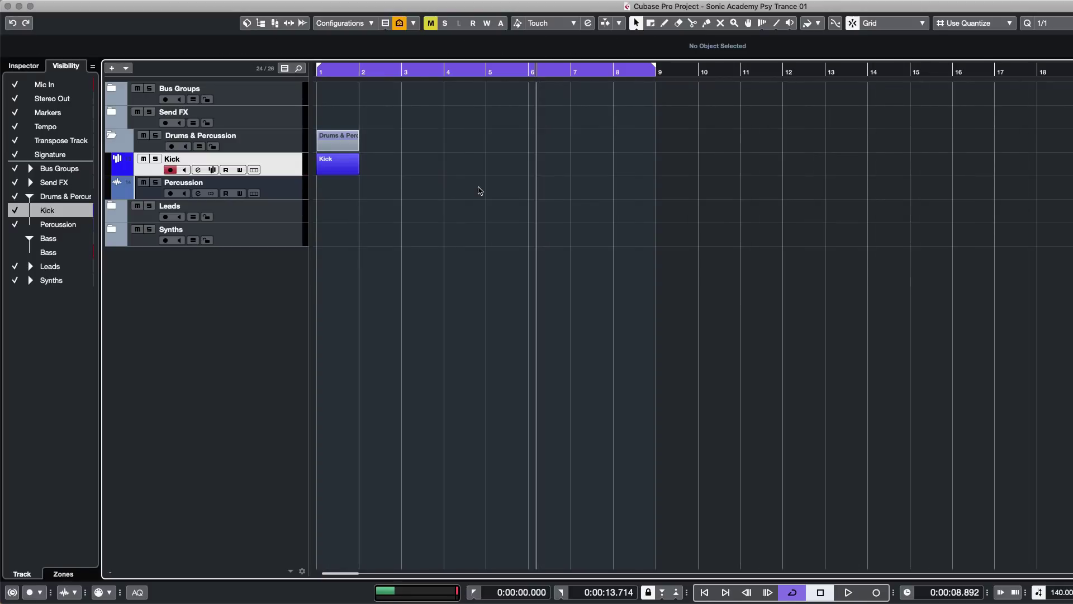
{"action": "key", "text": "h"}
{"action": "key", "text": "h"}
{"action": "key", "text": "h"}
{"action": "key", "text": "alt+5"}
{"action": "left_click", "coordinate": [351, 168]}
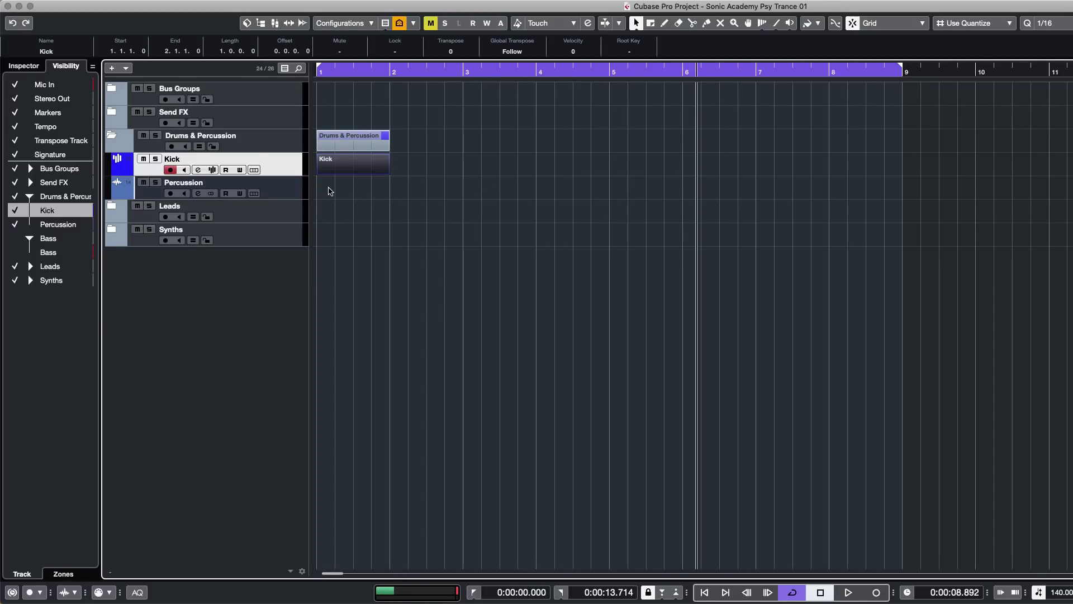
{"action": "left_click", "coordinate": [354, 148]}
{"action": "left_click", "coordinate": [354, 167]}
{"action": "left_click_drag", "start_coordinate": [515, 178], "coordinate": [356, 178]}
{"action": "left_click", "coordinate": [335, 173]}
{"action": "left_click_drag", "start_coordinate": [374, 205], "coordinate": [357, 169]}
{"action": "left_click", "coordinate": [763, 273]}
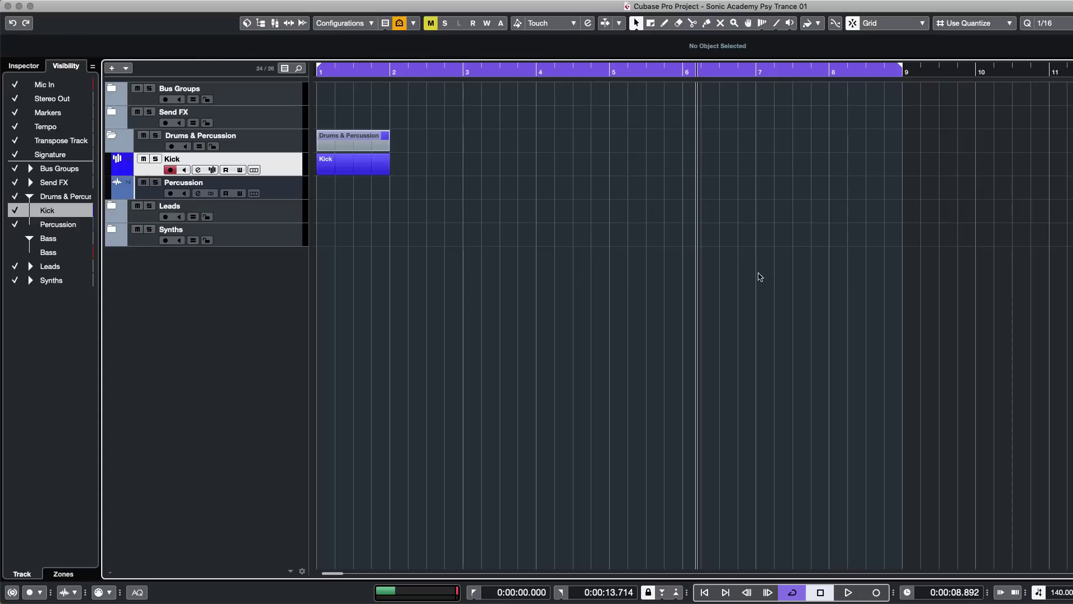
{"action": "left_click", "coordinate": [351, 165]}
{"action": "left_click", "coordinate": [407, 206]}
{"action": "left_click", "coordinate": [385, 174]}
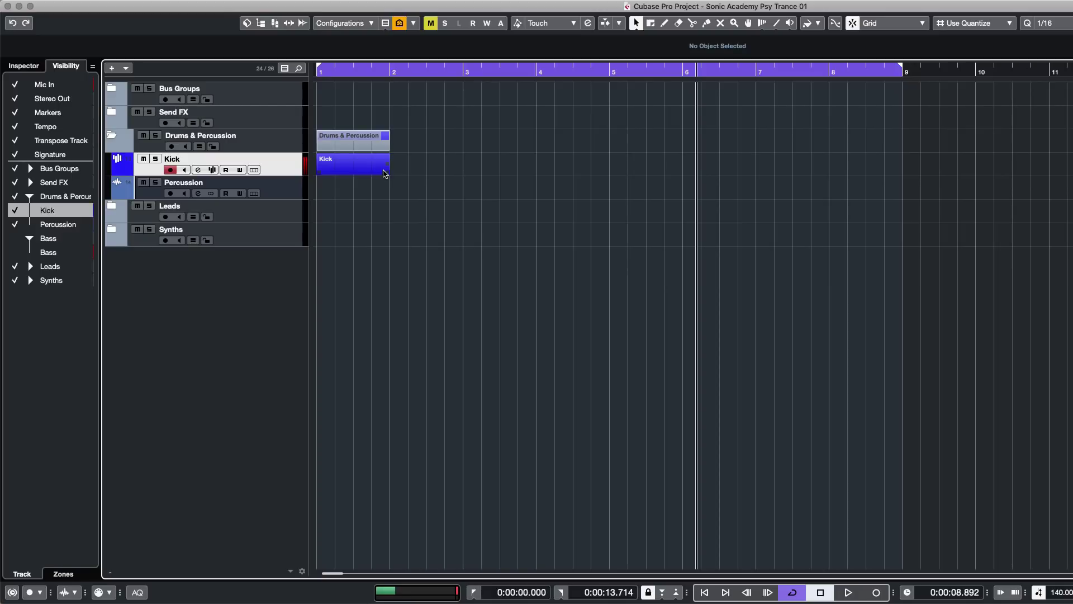
- Hide the Bass folder's channels in the MixConsole and open the ADPTR MetricAB insert on Stereo Out over the project
{"action": "key", "text": "F3"}
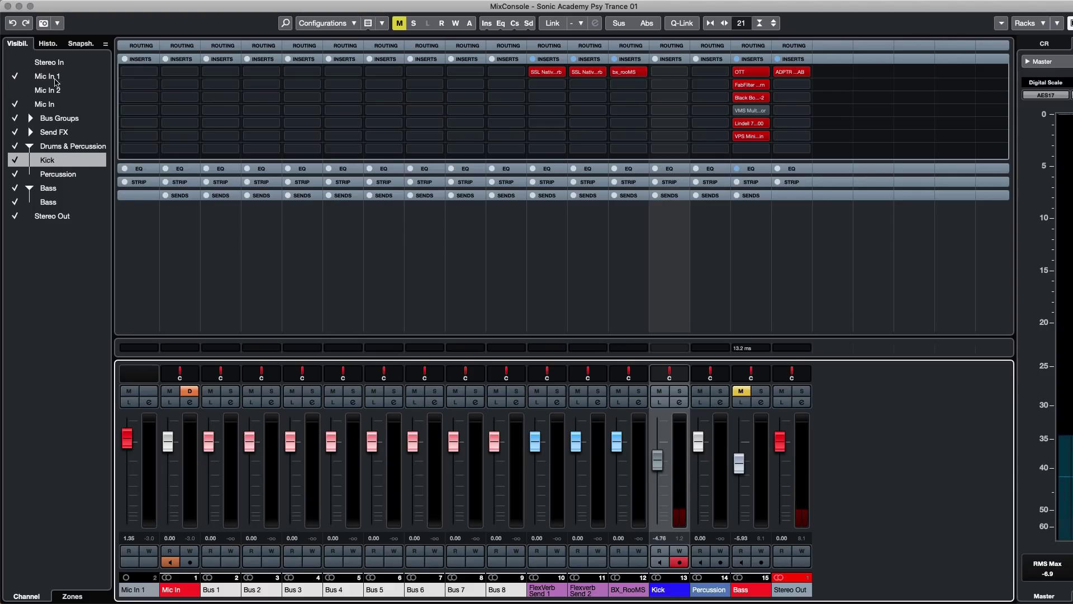
{"action": "left_click", "coordinate": [14, 188]}
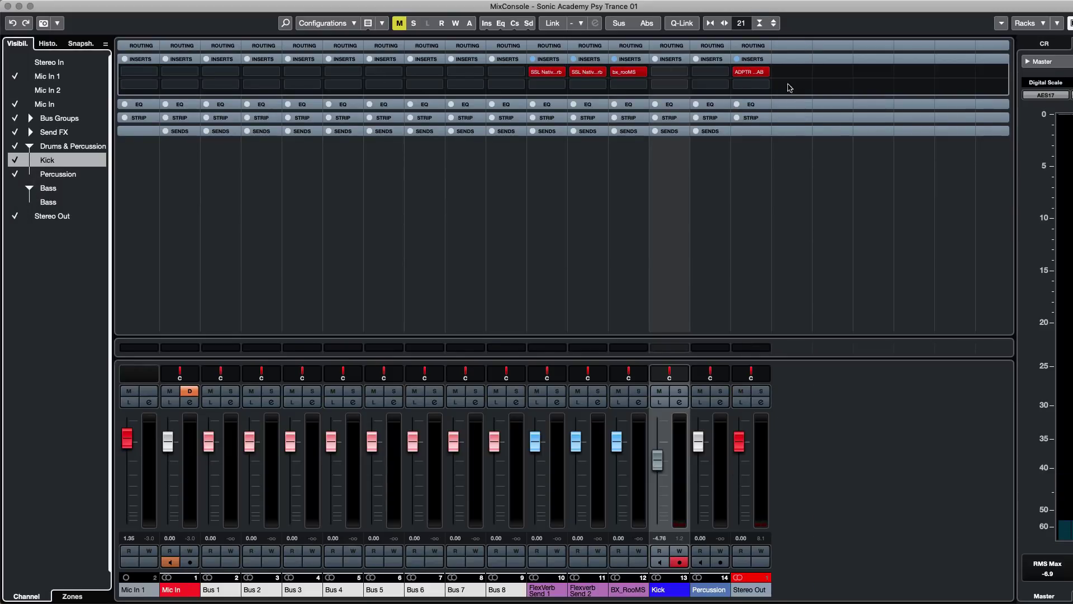
{"action": "left_click", "coordinate": [751, 73]}
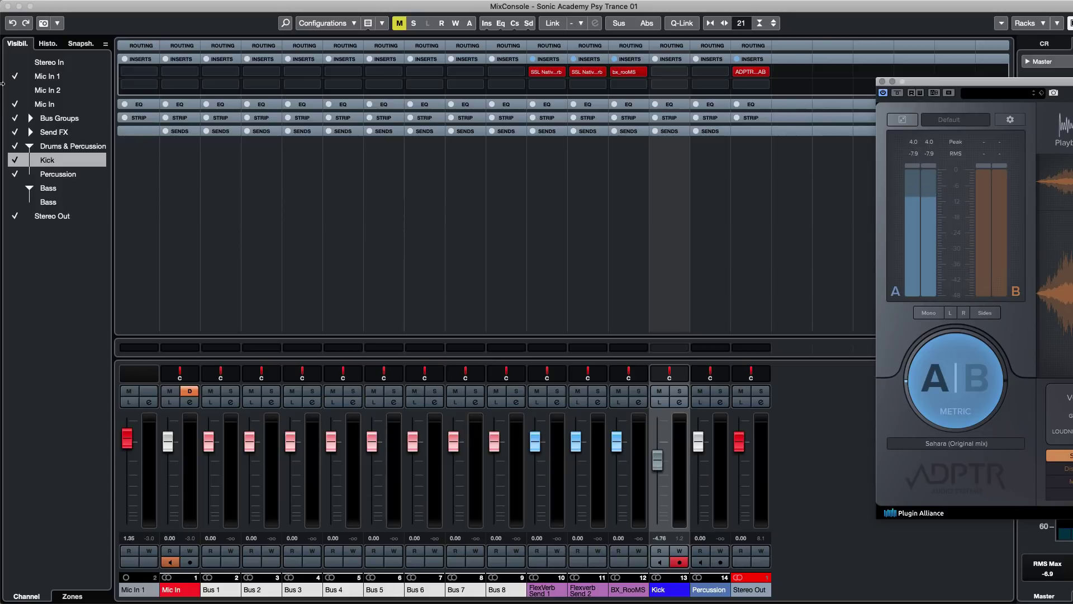
{"action": "left_click", "coordinate": [8, 6]}
{"action": "left_click_drag", "start_coordinate": [970, 82], "coordinate": [496, 47]}
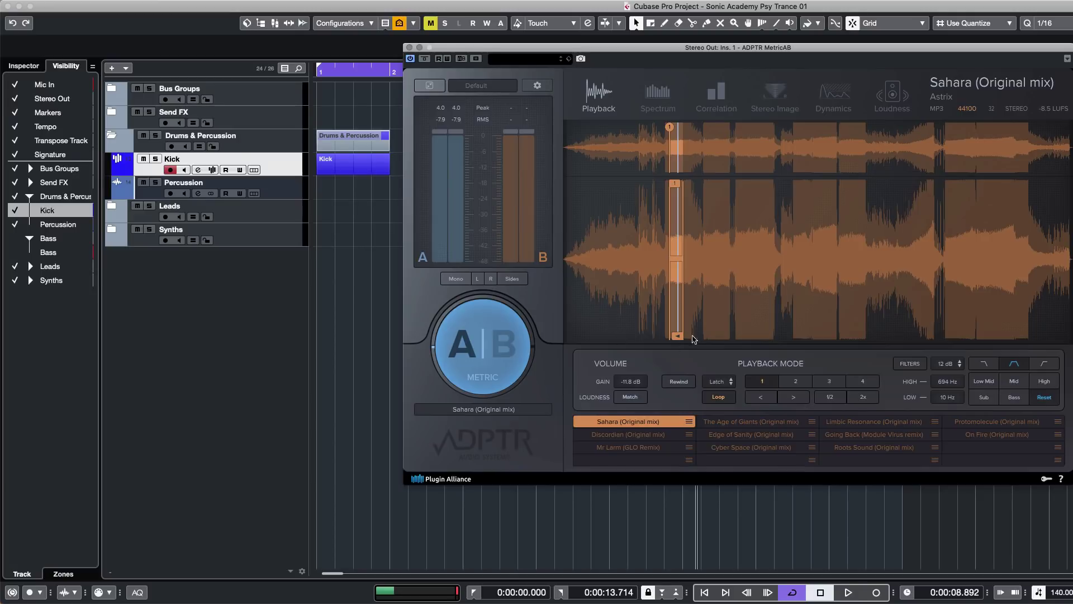
- Turn off looping in MetricAB, cue the Sahara reference at its first drop, and compare it with the project during playback
{"action": "left_click", "coordinate": [727, 396]}
{"action": "left_click", "coordinate": [673, 257]}
{"action": "left_click", "coordinate": [452, 340]}
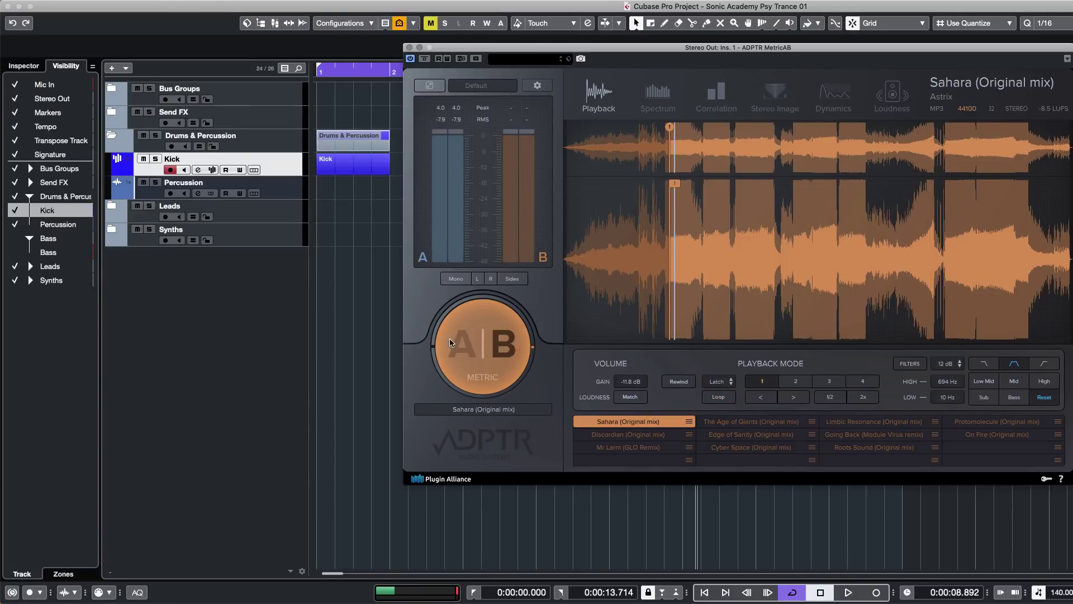
{"action": "key", "text": "space"}
{"action": "left_click", "coordinate": [501, 362]}
{"action": "left_click", "coordinate": [494, 364]}
{"action": "left_click", "coordinate": [499, 365]}
{"action": "left_click", "coordinate": [502, 364]}
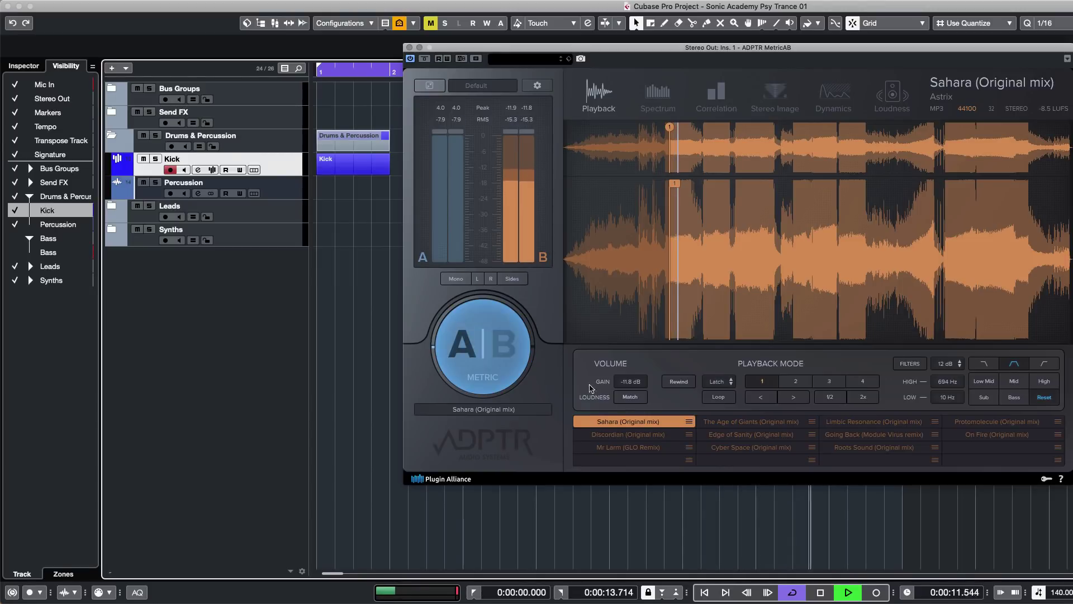
- Set the reference gain to 0.0 dB, compare A and B again, and stop playback
{"action": "double_click", "coordinate": [618, 381]}
{"action": "left_click", "coordinate": [496, 366]}
{"action": "left_click", "coordinate": [497, 366]}
{"action": "key", "text": "space"}
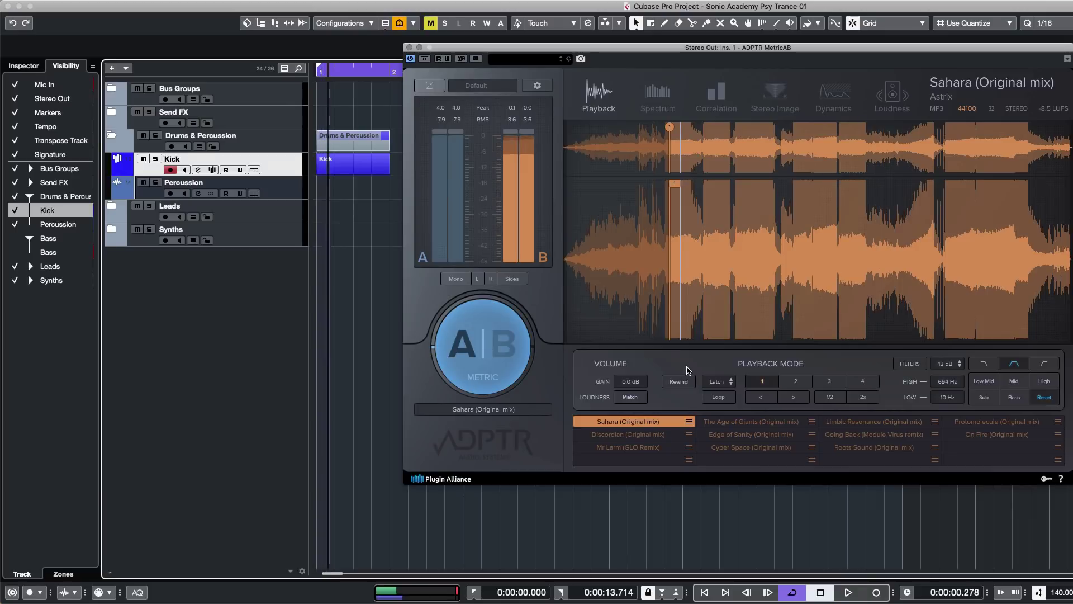
- Loop the Sahara reference from cue 1, extend the loop's end slightly, and close MetricAB
{"action": "left_click_drag", "start_coordinate": [569, 49], "coordinate": [395, 69]}
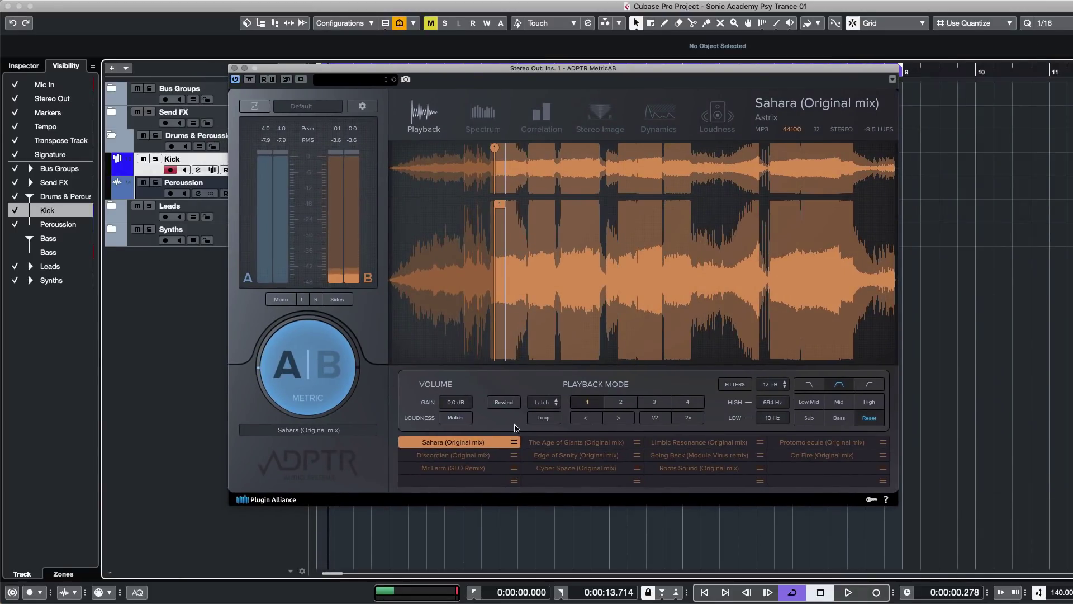
{"action": "left_click", "coordinate": [591, 405]}
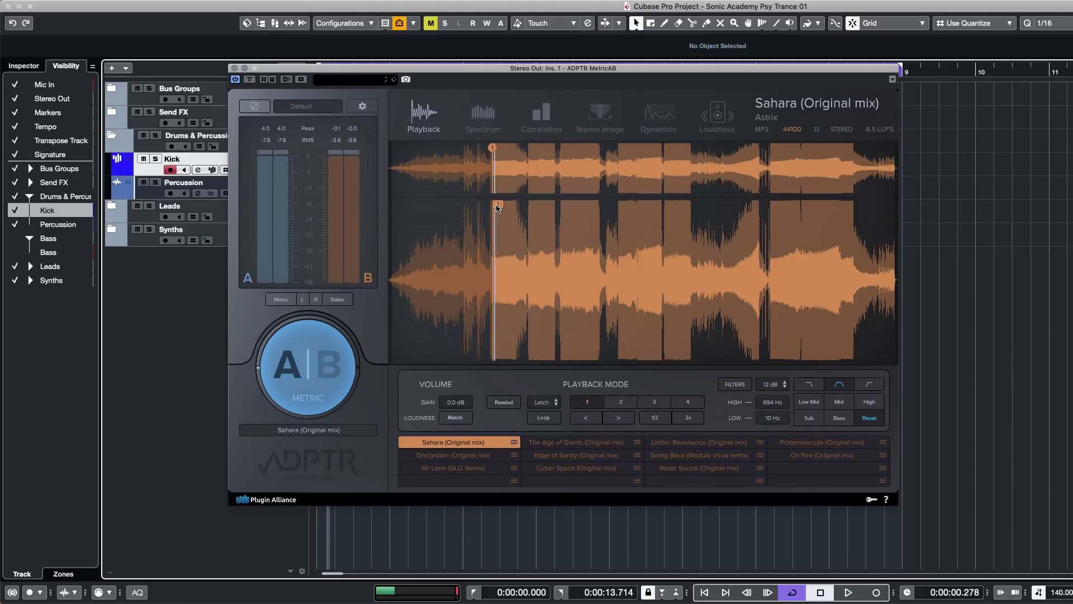
{"action": "left_click", "coordinate": [544, 418]}
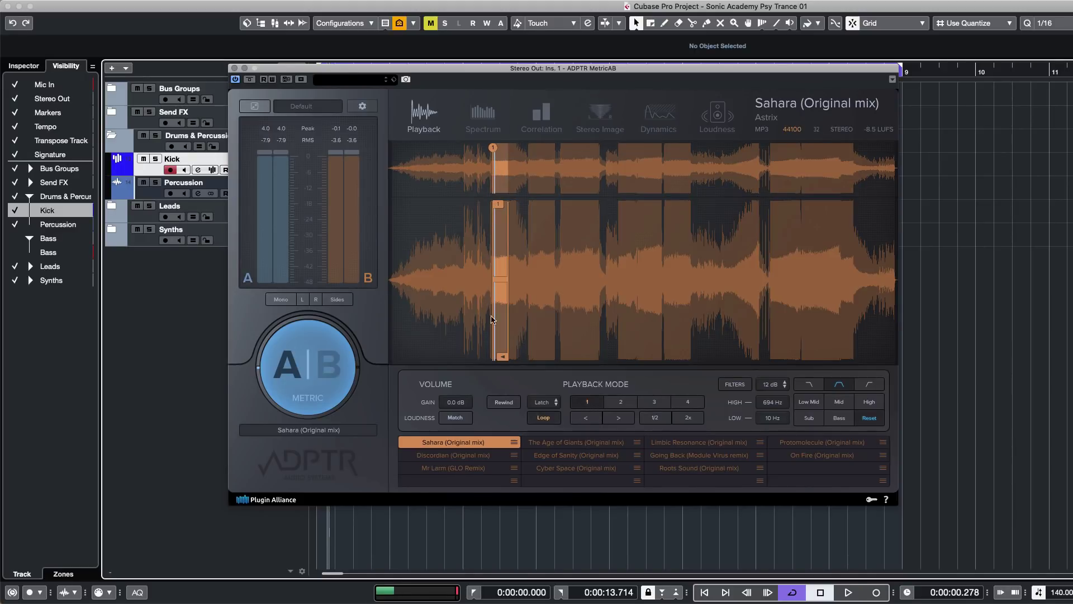
{"action": "left_click_drag", "start_coordinate": [502, 360], "coordinate": [507, 361]}
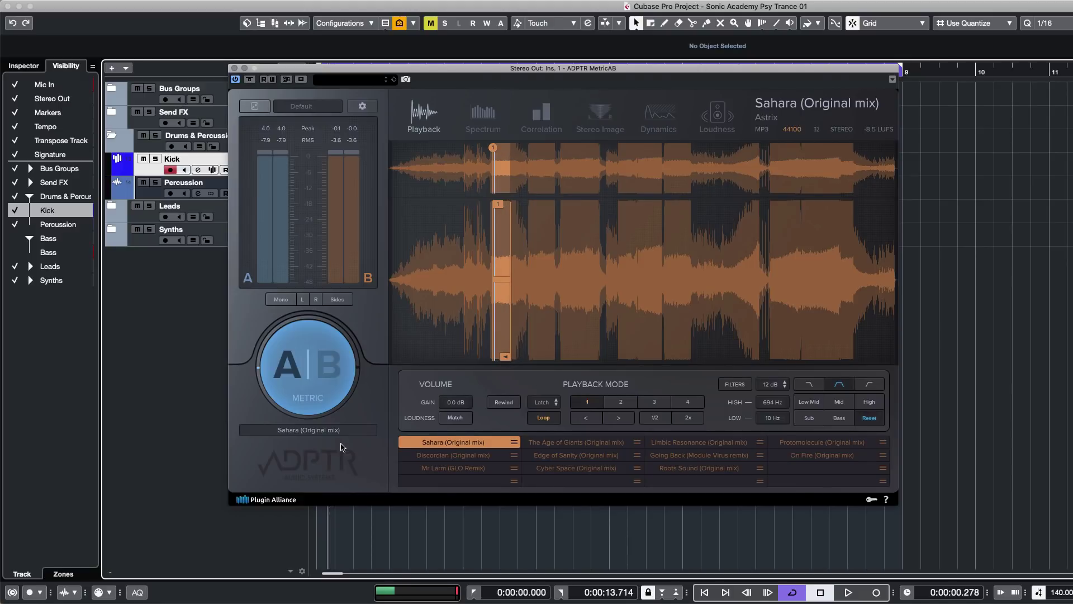
{"action": "left_click", "coordinate": [235, 68]}
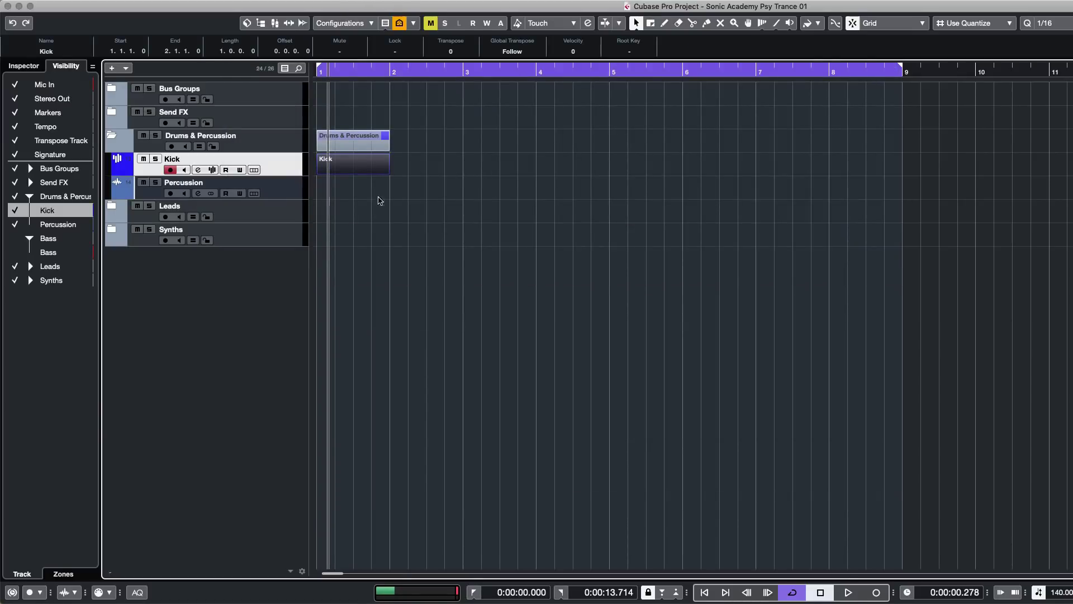
- Draw a one-beat C3 note at the start of the Kick part and duplicate it three times to fill the bar
{"action": "double_click", "coordinate": [358, 172]}
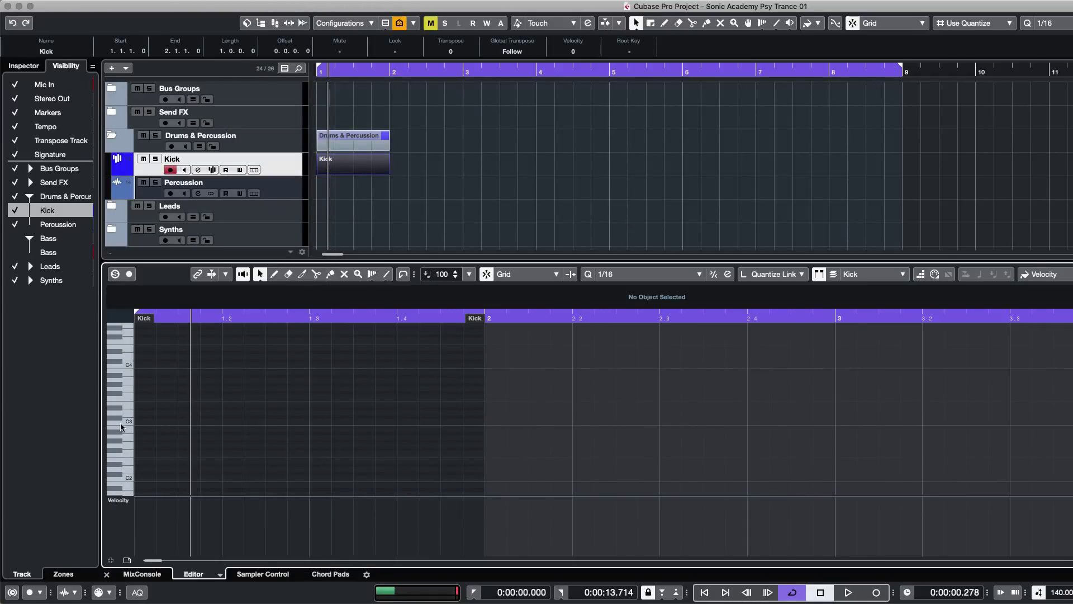
{"action": "left_click_drag", "start_coordinate": [136, 421], "coordinate": [216, 422]}
{"action": "mouse_move", "coordinate": [317, 459]}
{"action": "left_mouse_down"}
{"action": "mouse_move", "coordinate": [195, 417]}
{"action": "mouse_move", "coordinate": [189, 400]}
{"action": "left_mouse_up"}
{"action": "key", "text": "super+d"}
{"action": "key", "text": "super+d"}
{"action": "key", "text": "super+d"}
{"action": "left_click_drag", "start_coordinate": [420, 500], "coordinate": [2, 464]}
{"action": "key", "text": "Return"}
- Play the Kick part from bar 1 to audition the pattern, and stop playback
{"action": "left_click", "coordinate": [496, 370]}
{"action": "left_click_drag", "start_coordinate": [358, 70], "coordinate": [316, 70]}
{"action": "key", "text": "space"}
{"action": "key", "text": "space"}
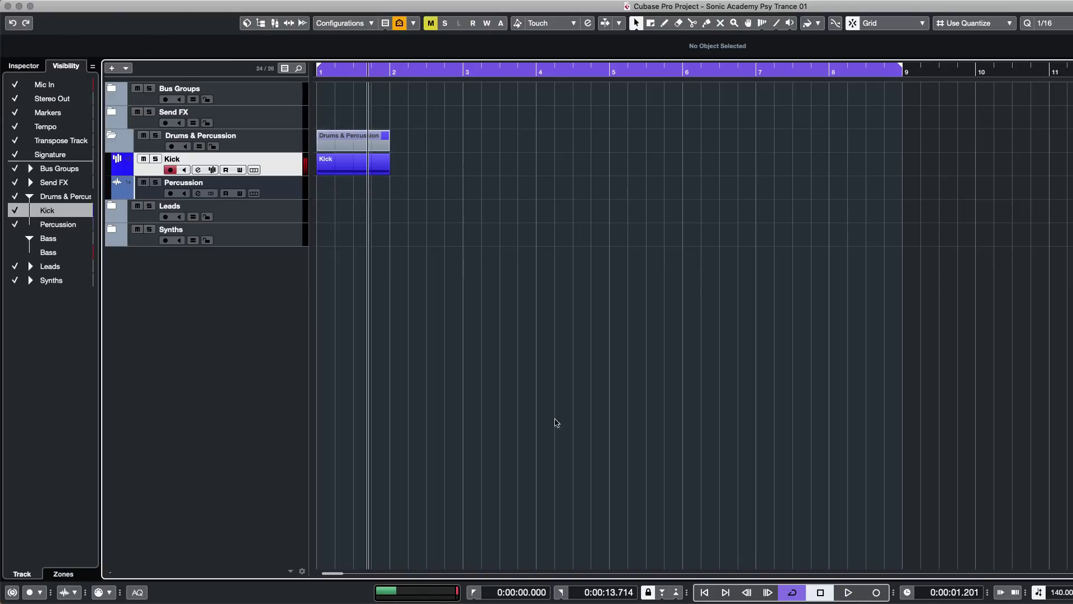
- Duplicate the Kick part twice after bar 1 and undo both copies
{"action": "left_click", "coordinate": [362, 171]}
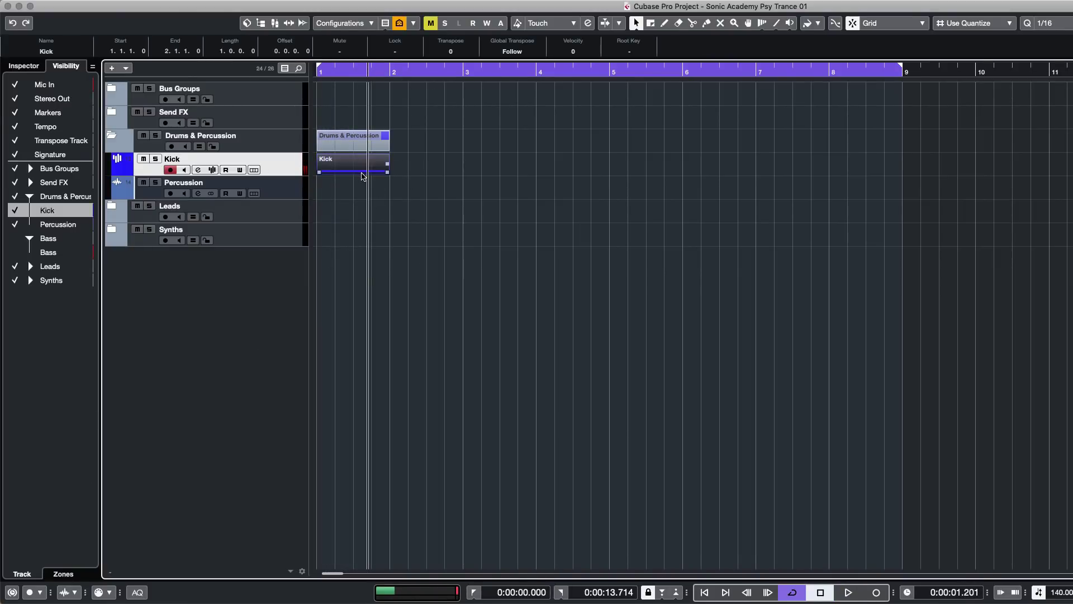
{"action": "key", "text": "super+d"}
{"action": "key", "text": "super+d"}
{"action": "left_click", "coordinate": [433, 328]}
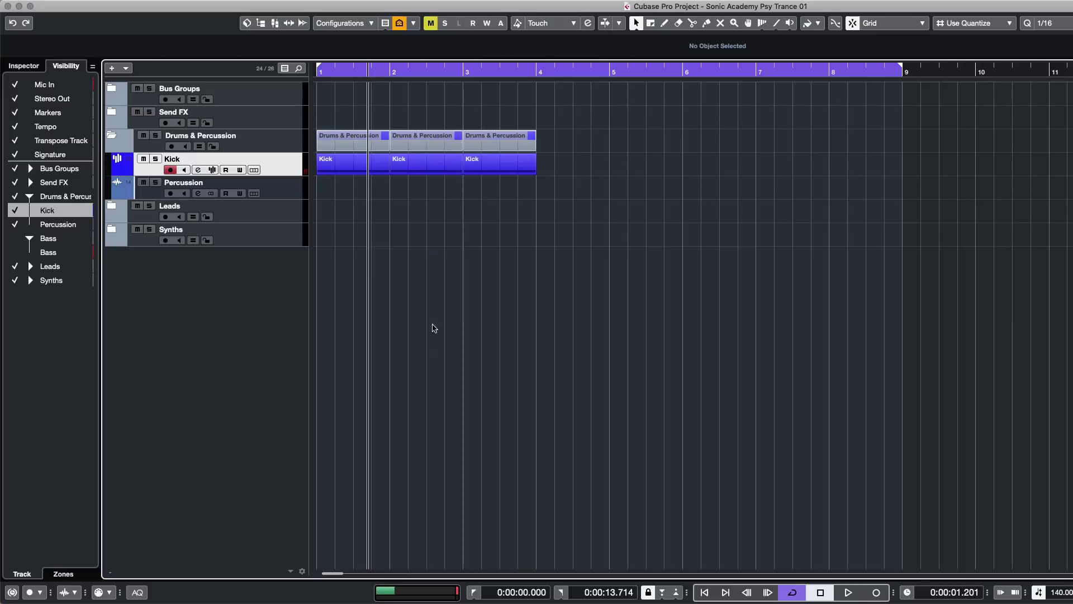
{"action": "key", "text": "super+z"}
{"action": "key", "text": "super+z"}
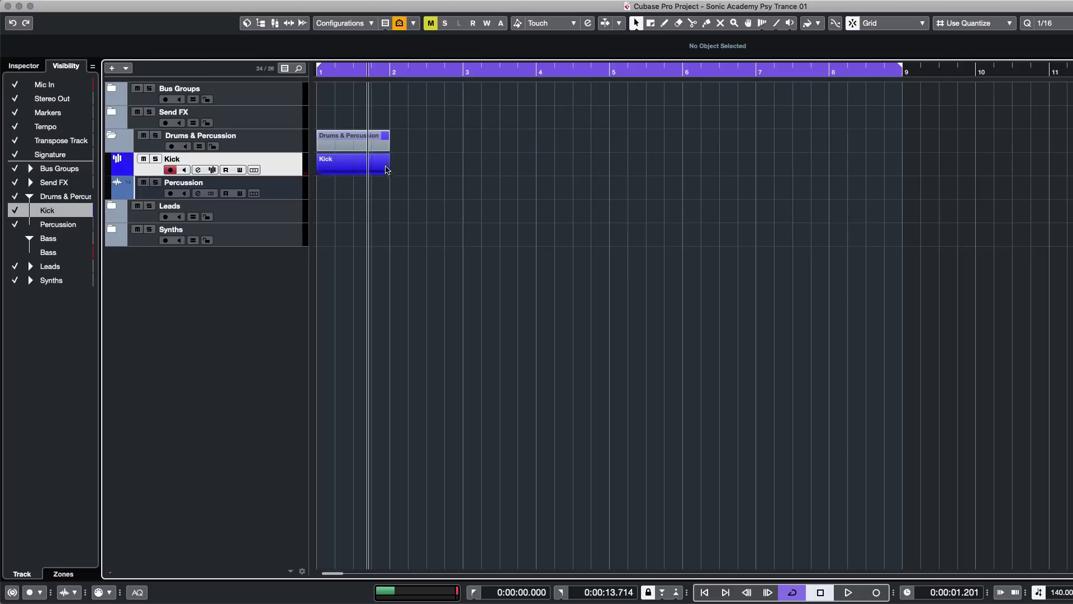
- Repeat the one-bar Kick part through the end of bar 8 and audition it from bar 1
{"action": "left_click_drag", "start_coordinate": [388, 167], "coordinate": [879, 242]}
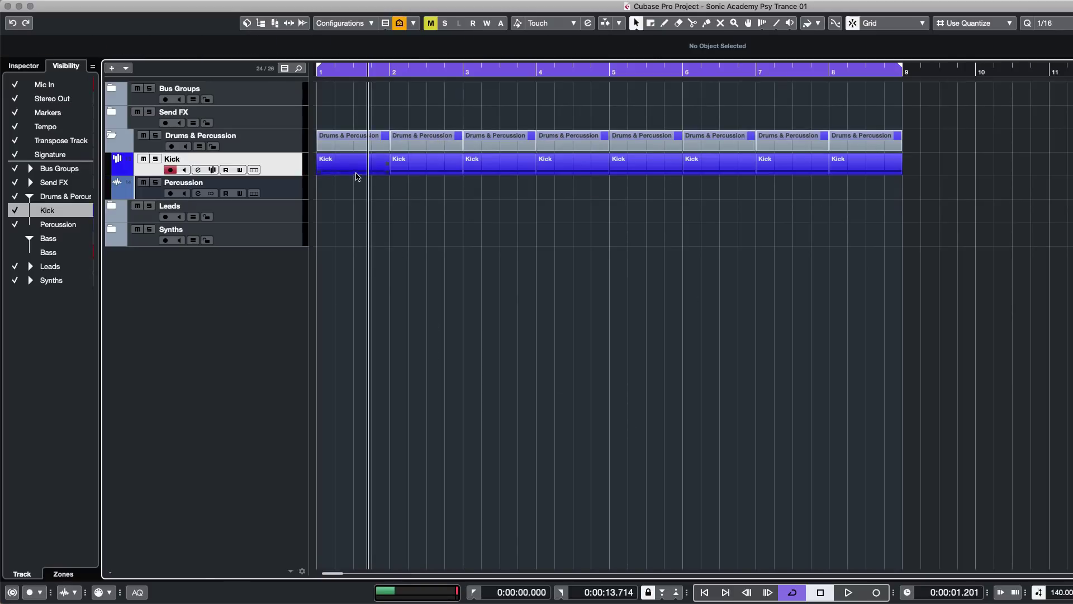
{"action": "left_click", "coordinate": [322, 73]}
{"action": "key", "text": "space"}
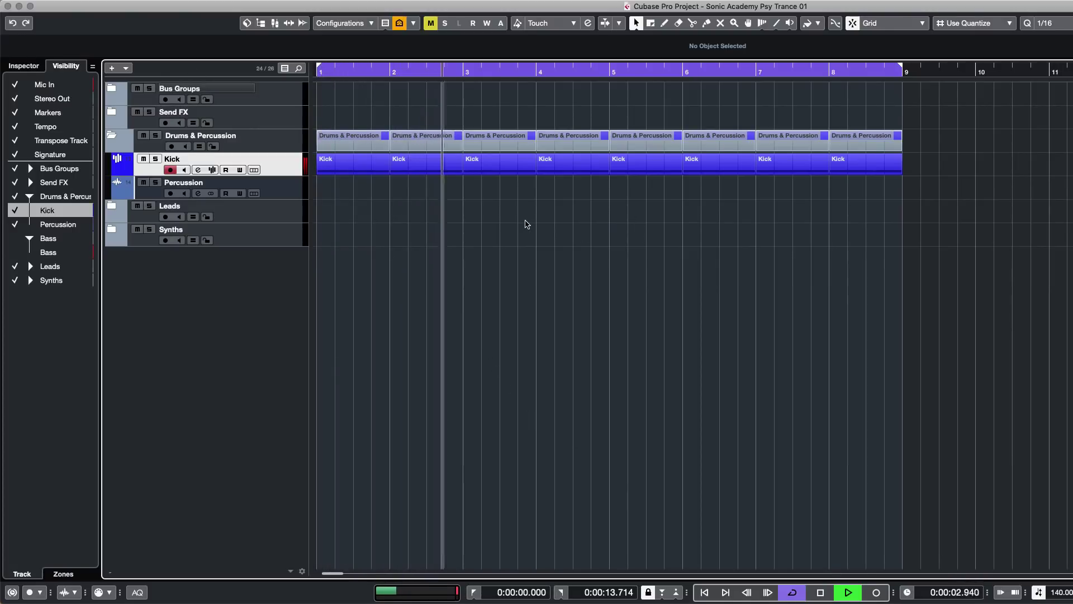
{"action": "key", "text": "space"}
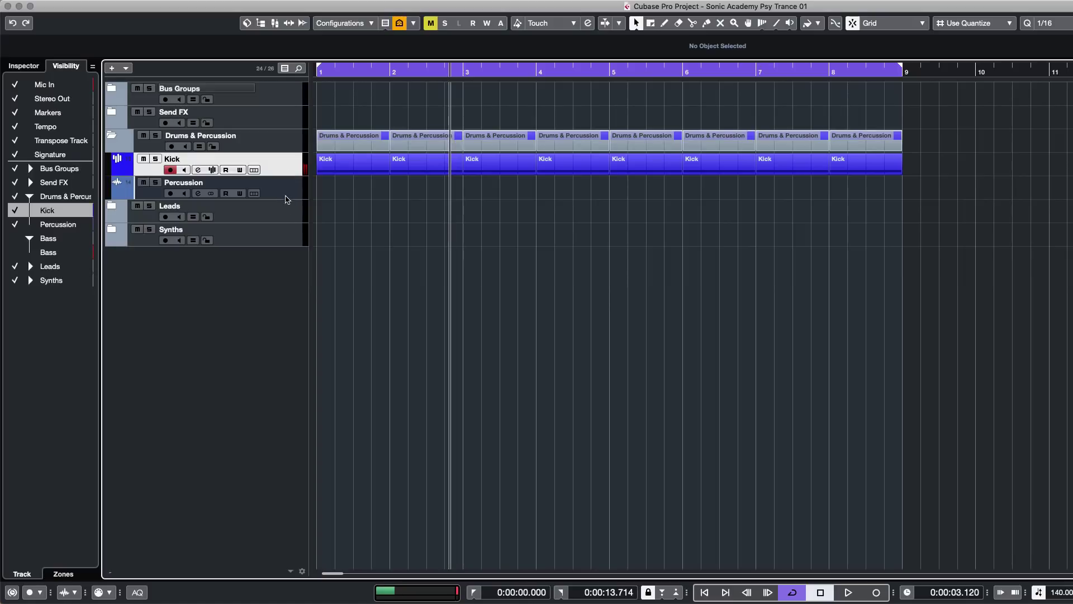
- Add one folder track below the Drums & Percussion folder
{"action": "left_click", "coordinate": [281, 147]}
{"action": "right_click", "coordinate": [284, 147]}
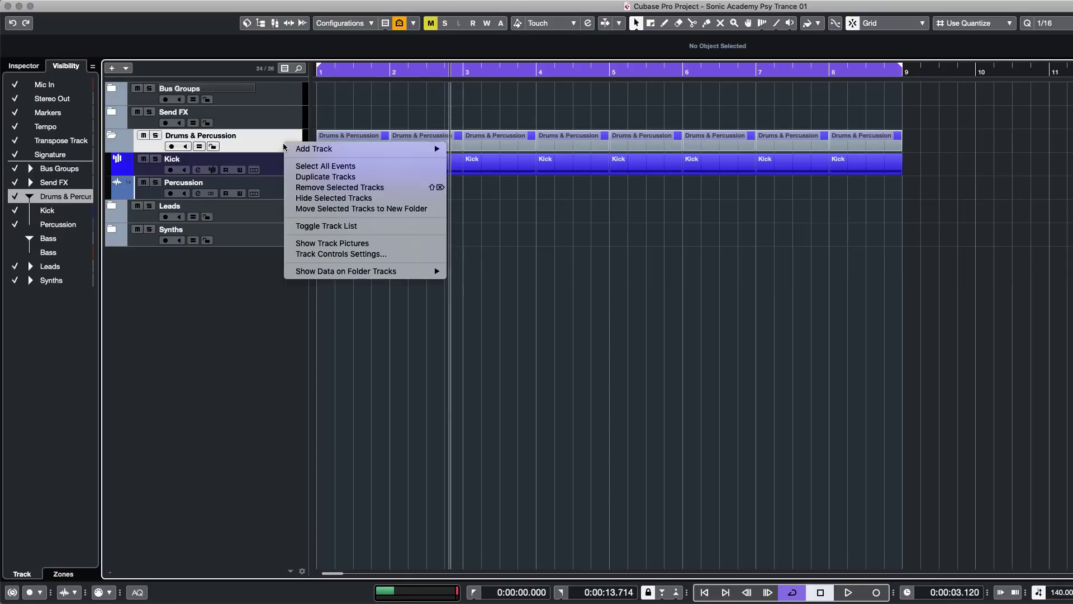
{"action": "mouse_move", "coordinate": [385, 150]}
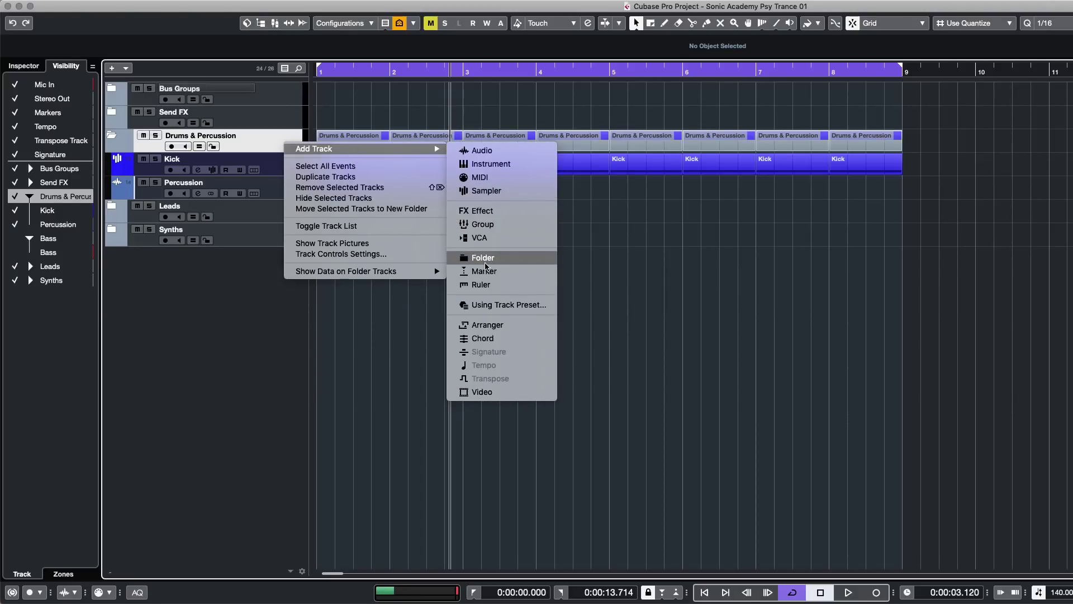
{"action": "left_click", "coordinate": [492, 258]}
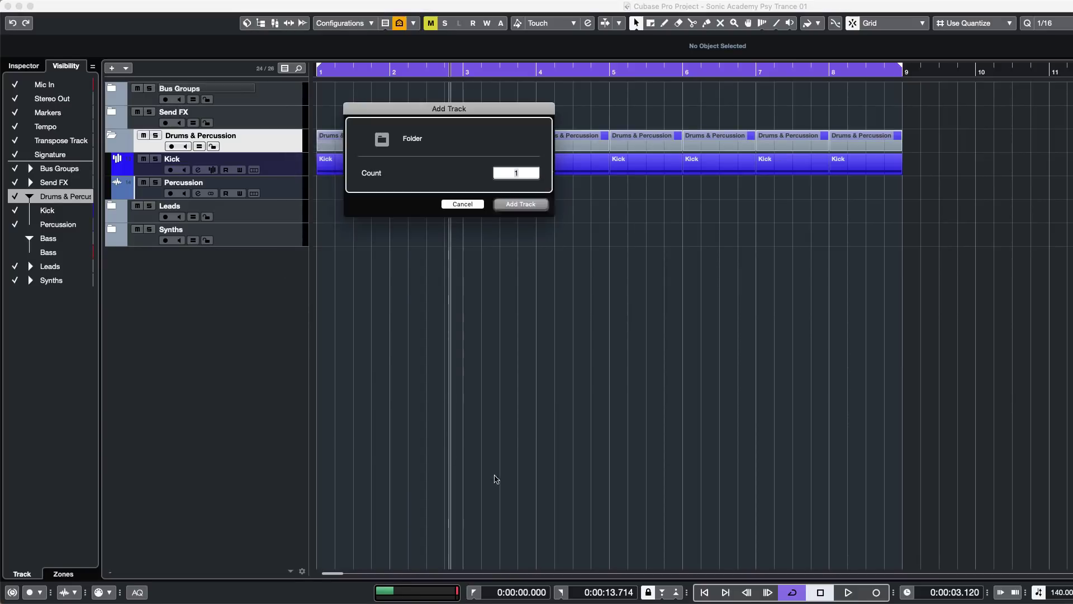
{"action": "left_click", "coordinate": [522, 204]}
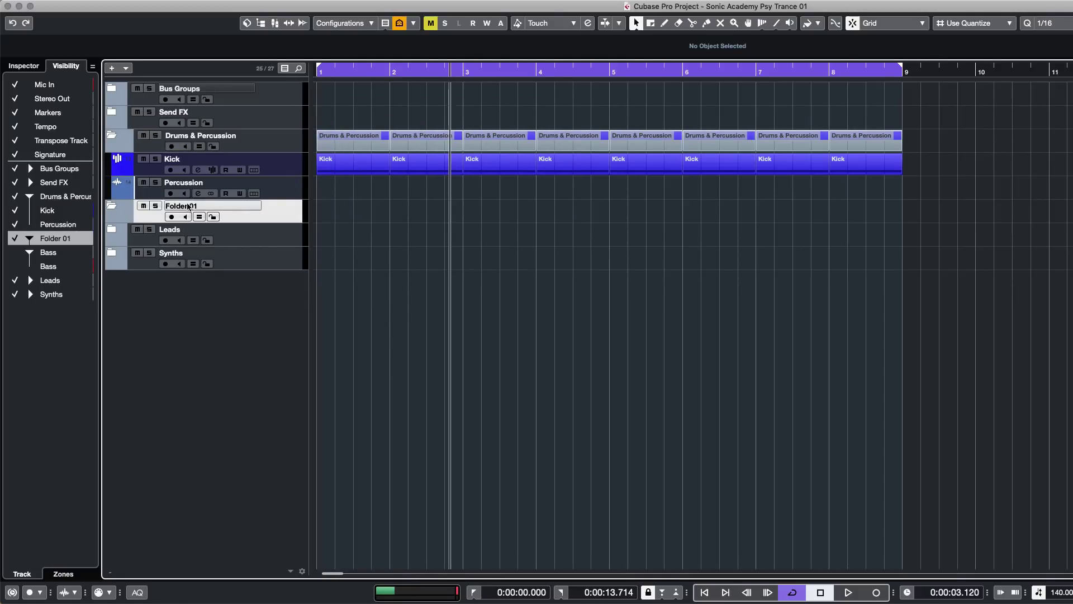
- Rename the new folder track as Bass
{"action": "double_click", "coordinate": [188, 206]}
{"action": "type", "text": "Bass"}
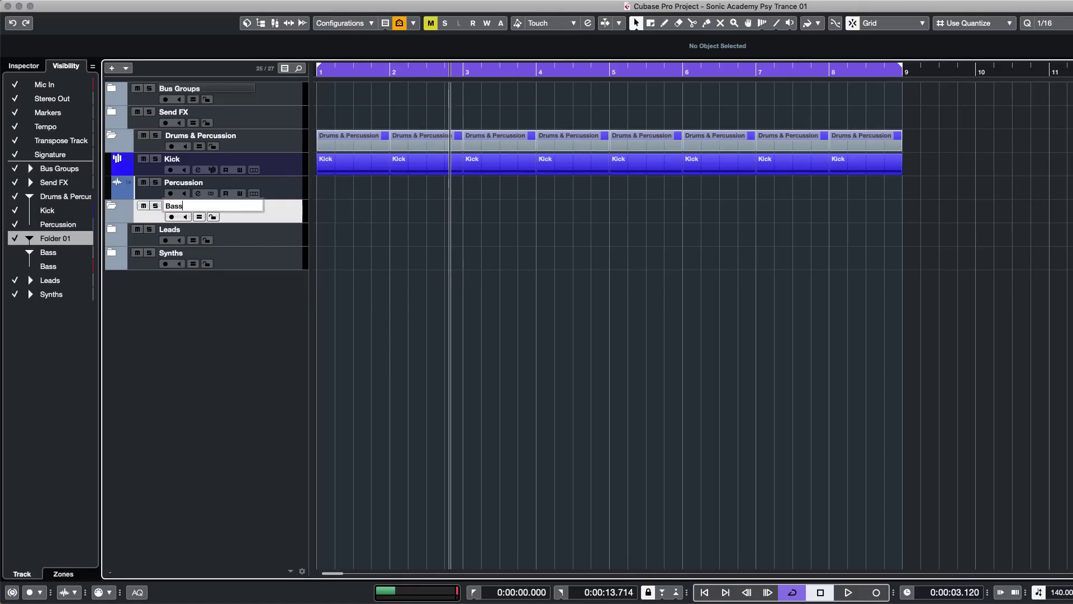
{"action": "key", "text": "Return"}
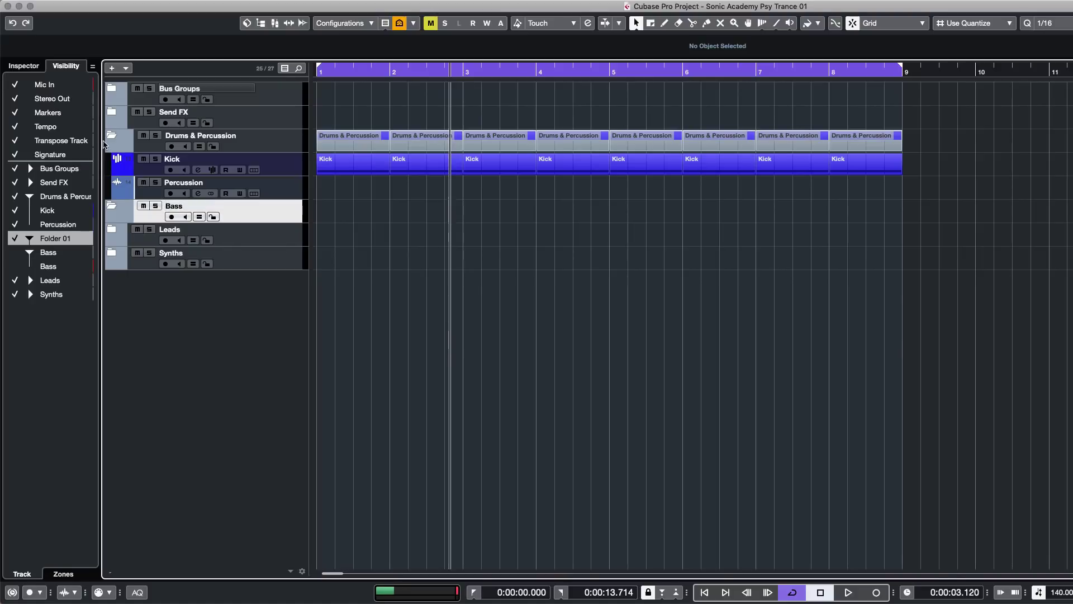
- Show the track inspector instead of the visibility list and select the Bass folder track
{"action": "left_click", "coordinate": [30, 68]}
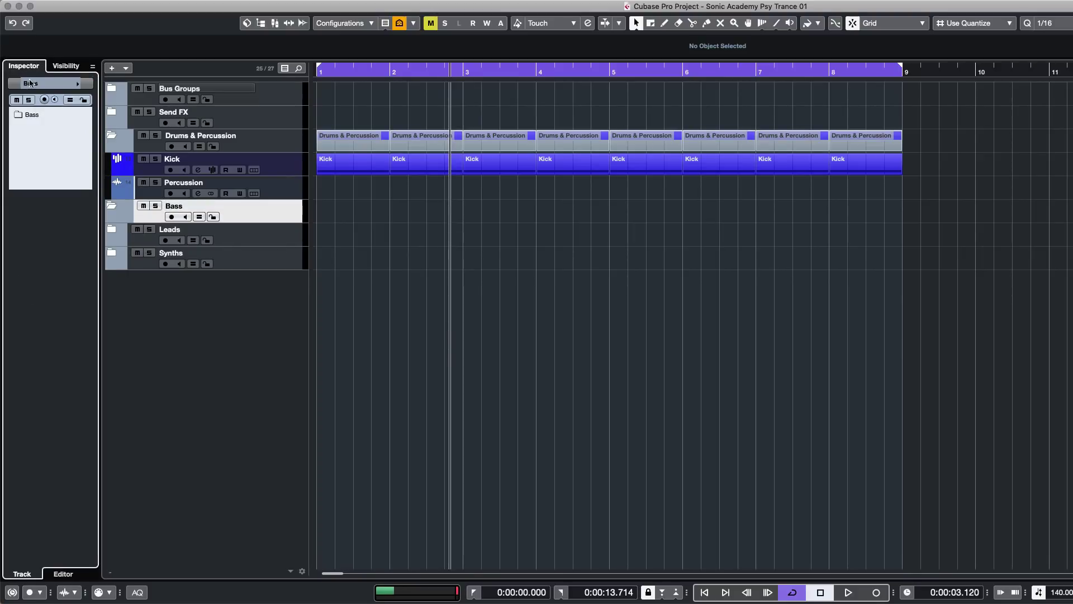
{"action": "left_click", "coordinate": [282, 193]}
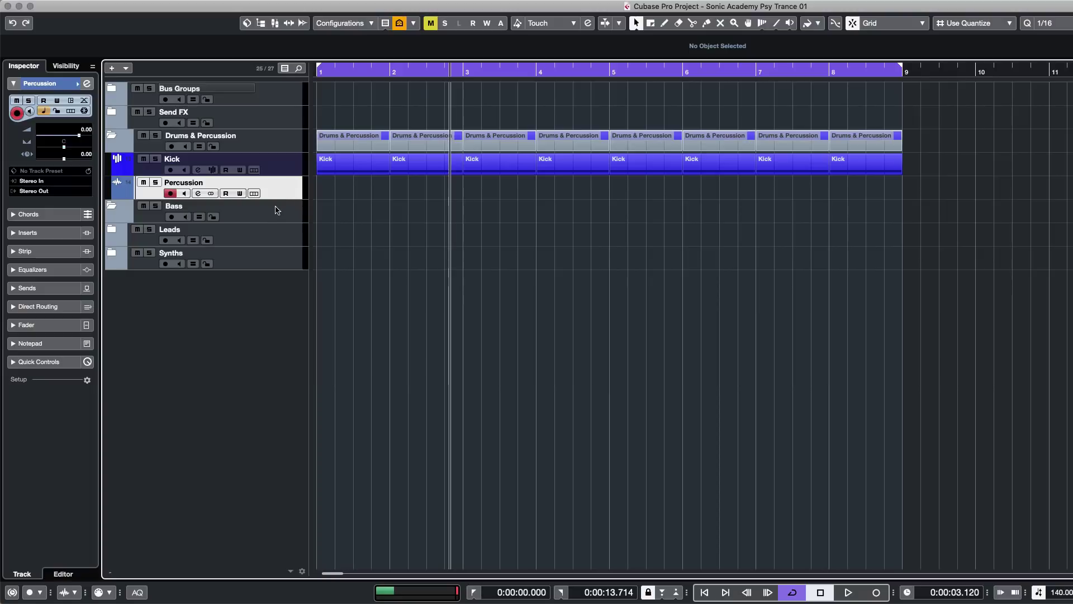
{"action": "left_click", "coordinate": [272, 227]}
{"action": "left_click", "coordinate": [266, 216]}
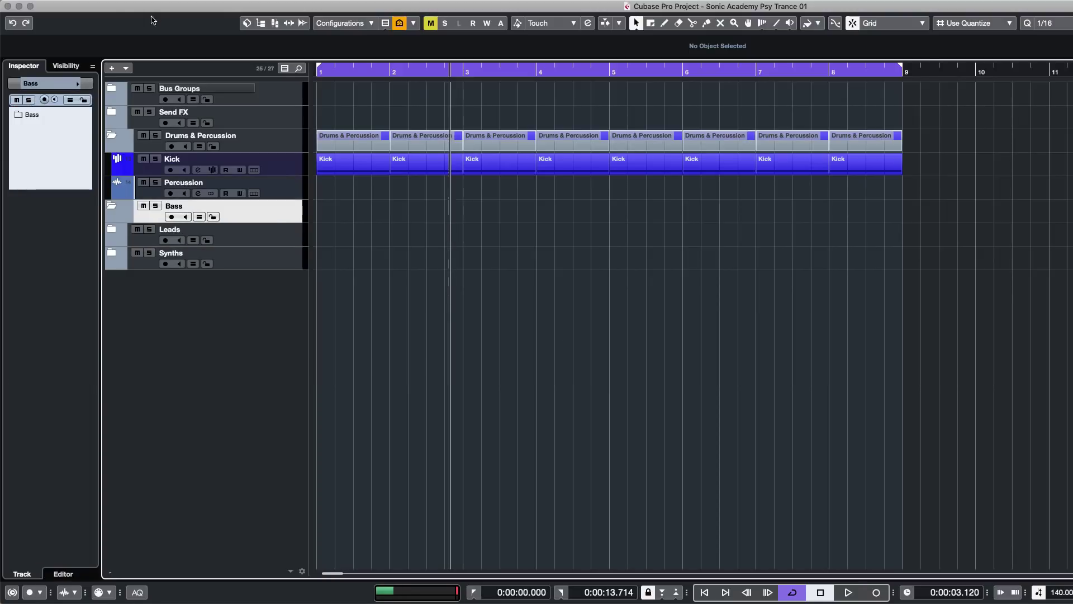
- Add one instrument track below the Bass folder, using the Serum synth with Stereo Out as its audio output
{"action": "left_click", "coordinate": [110, 67]}
{"action": "left_click_drag", "start_coordinate": [897, 149], "coordinate": [486, 221]}
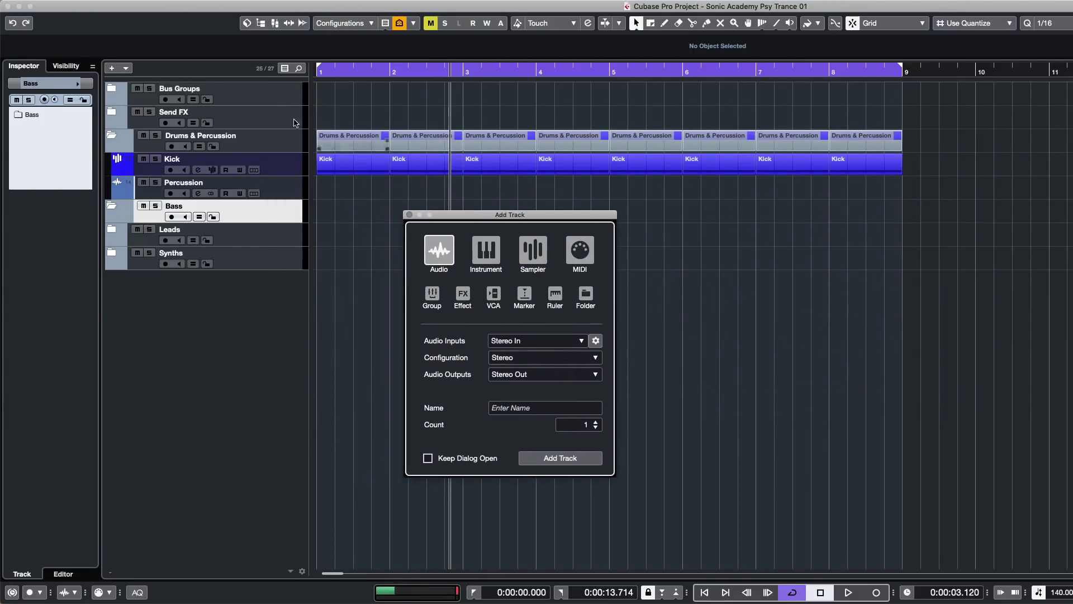
{"action": "right_click", "coordinate": [275, 211]}
{"action": "mouse_move", "coordinate": [349, 212]}
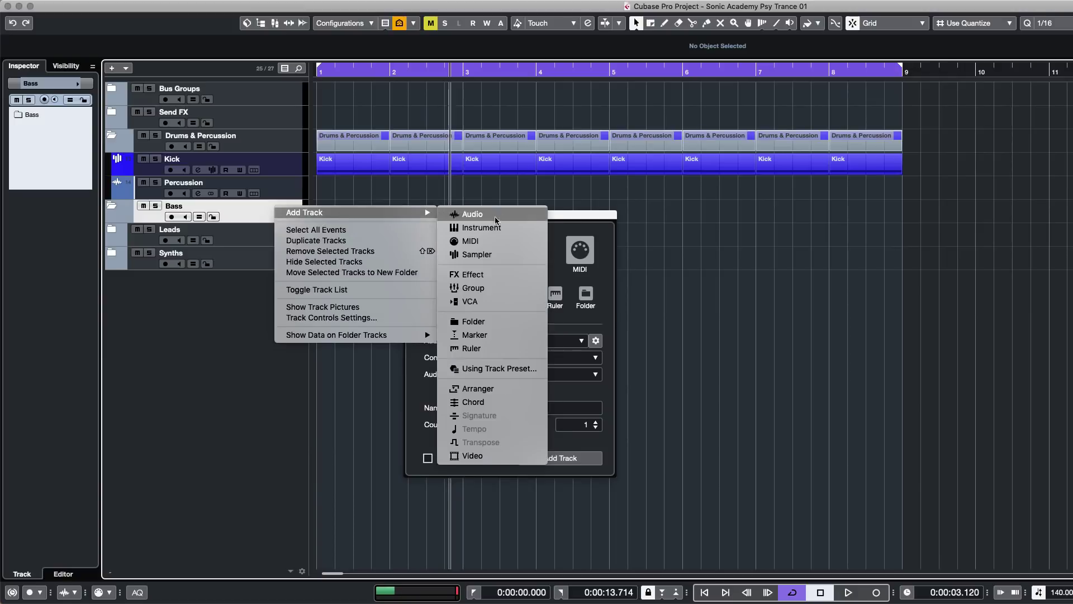
{"action": "left_click", "coordinate": [222, 395]}
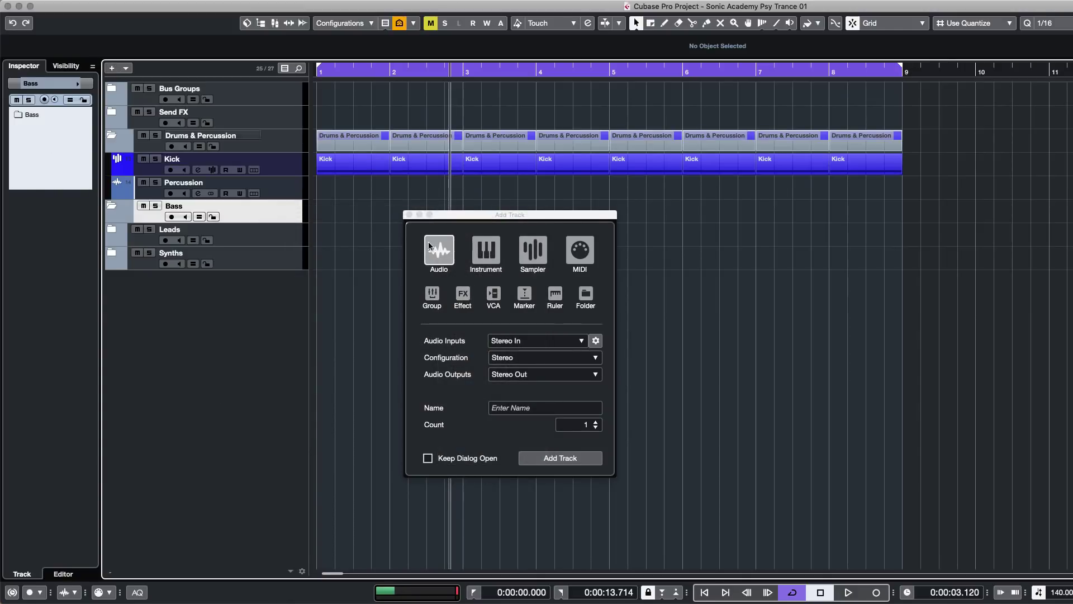
{"action": "left_click", "coordinate": [484, 263]}
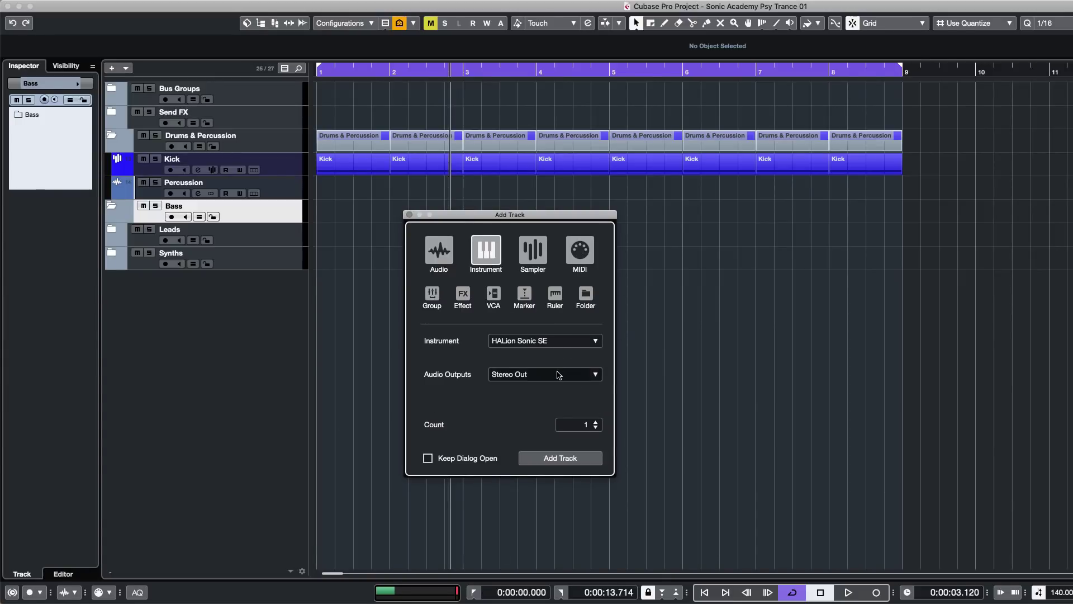
{"action": "left_click", "coordinate": [547, 343]}
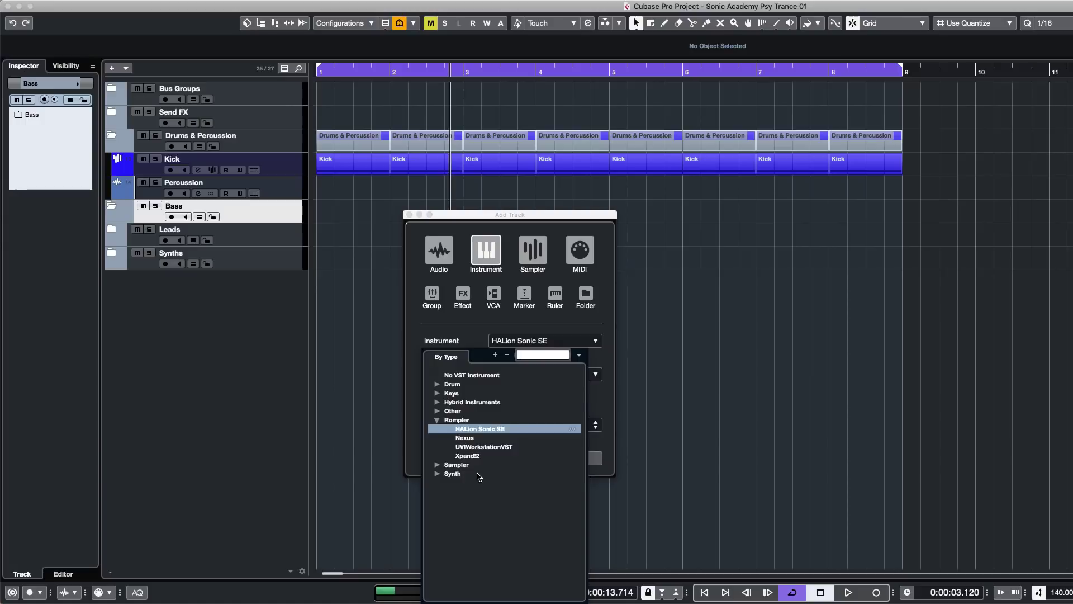
{"action": "left_click", "coordinate": [438, 473]}
{"action": "left_click", "coordinate": [437, 422]}
{"action": "scroll", "coordinate": [498, 428], "scroll_direction": "down", "scroll_amount": 3}
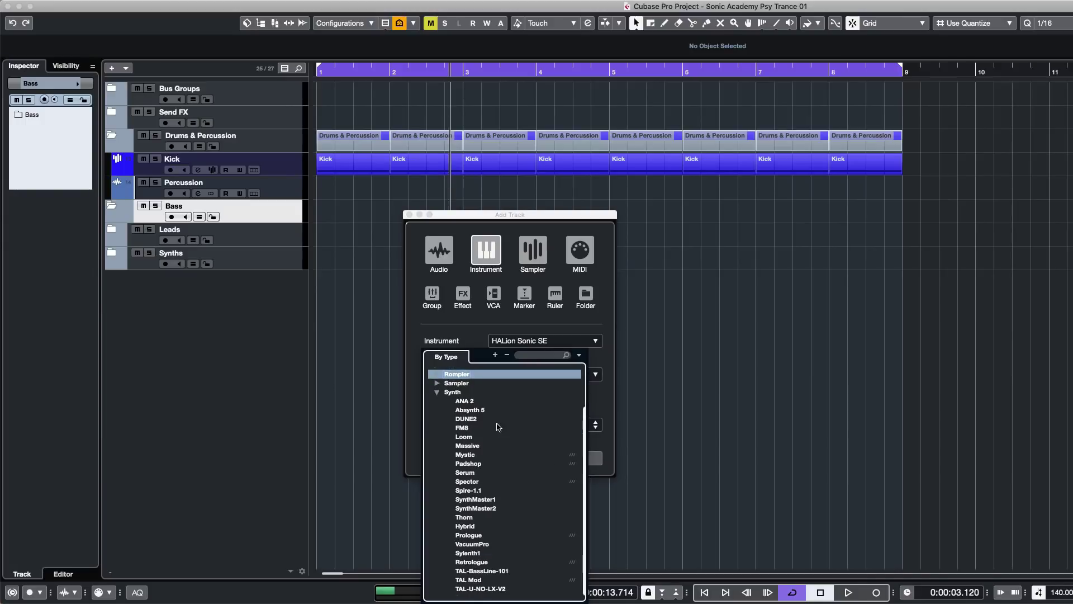
{"action": "left_click", "coordinate": [468, 474]}
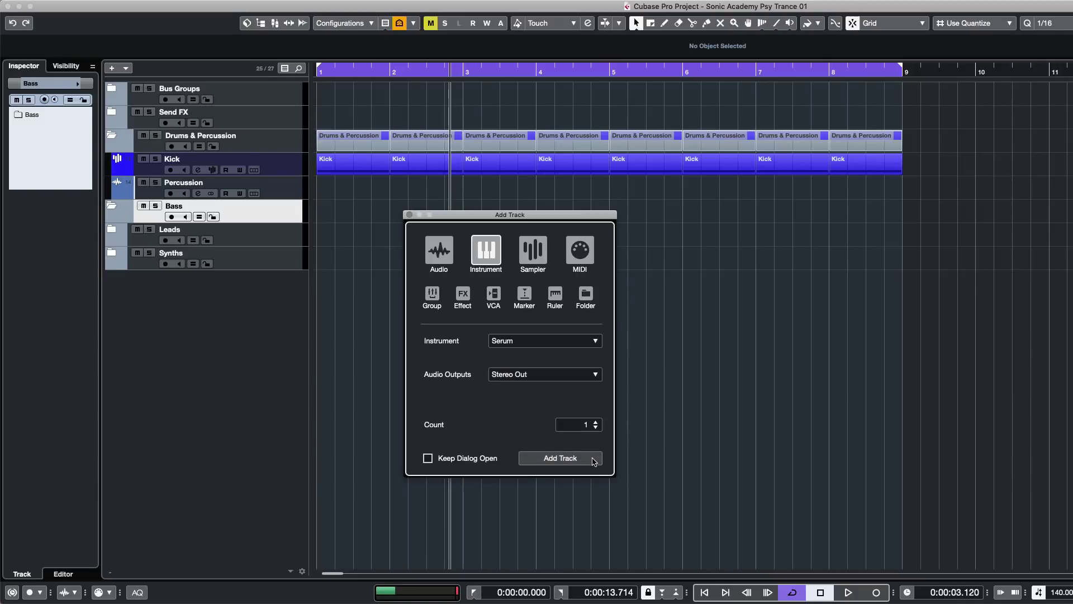
{"action": "key", "text": "Return"}
- Create an empty one-bar part at bar 1 on the Serum track and open it for note editing
{"action": "left_click_drag", "start_coordinate": [414, 91], "coordinate": [772, 110]}
{"action": "double_click", "coordinate": [335, 235]}
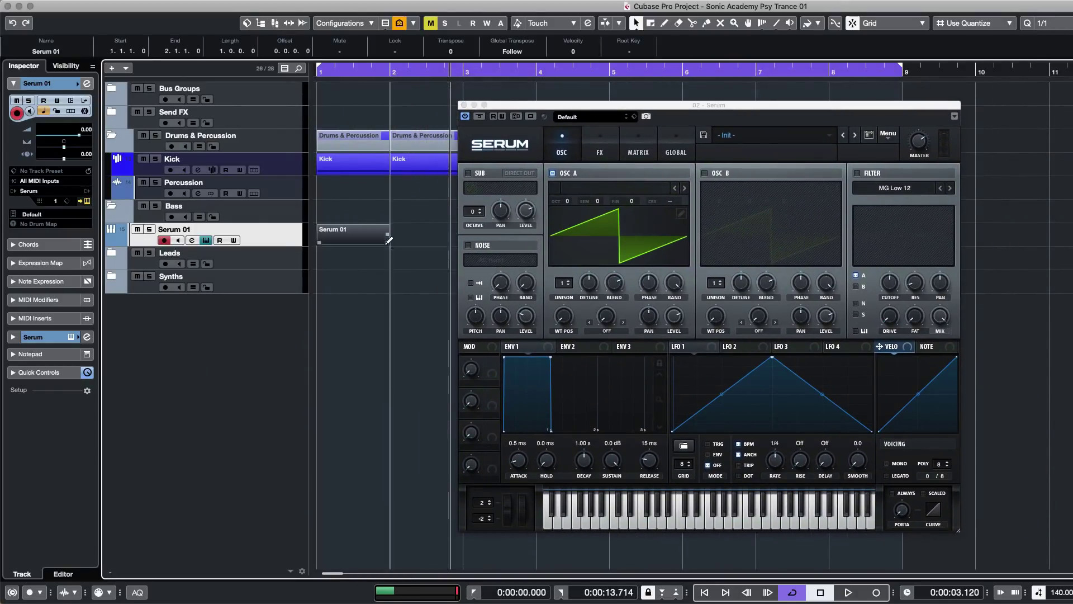
{"action": "double_click", "coordinate": [355, 236]}
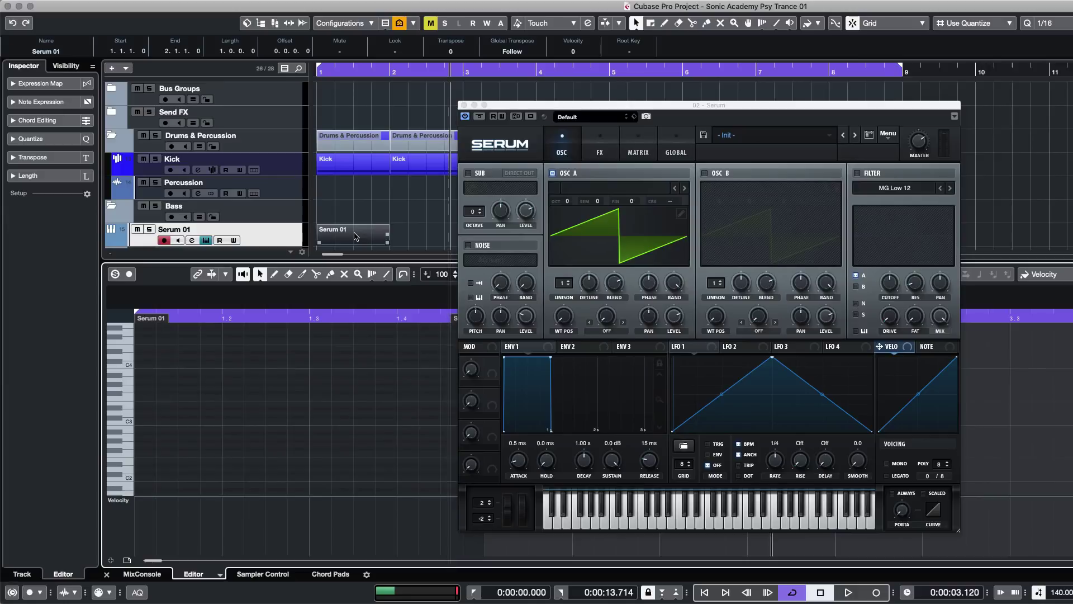
- Move the Serum 01 track into the Bass folder
{"action": "left_click_drag", "start_coordinate": [283, 227], "coordinate": [284, 214]}
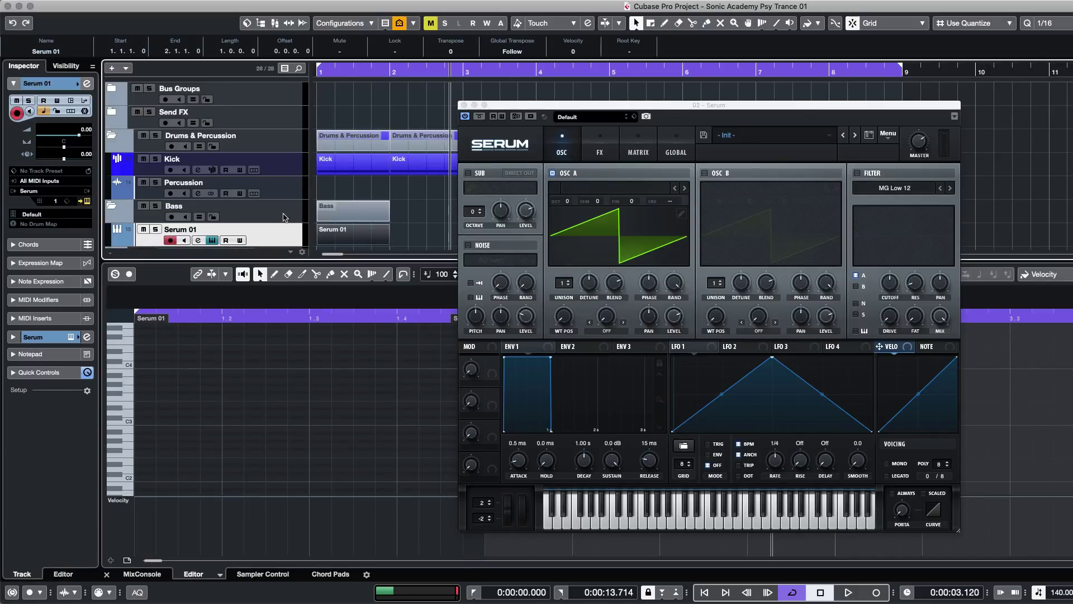
{"action": "scroll", "coordinate": [400, 216], "scroll_direction": "down", "scroll_amount": 2}
{"action": "left_click", "coordinate": [347, 216]}
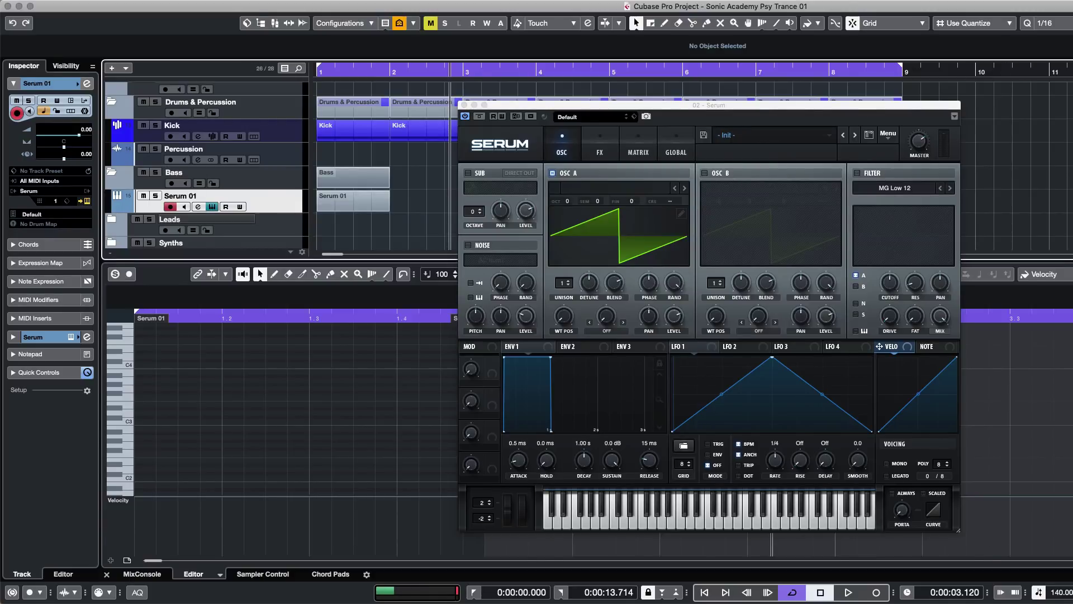
- Colour the Serum 01 part and its track red
{"action": "left_click", "coordinate": [808, 23]}
{"action": "left_click_drag", "start_coordinate": [580, 230], "coordinate": [404, 211]}
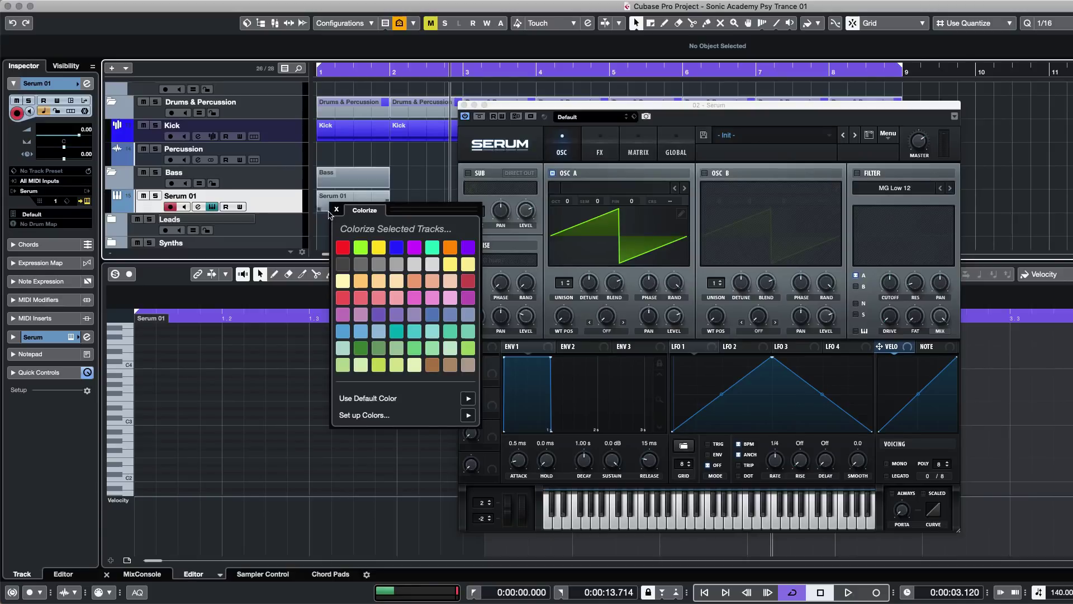
{"action": "left_click_drag", "start_coordinate": [416, 209], "coordinate": [347, 245]}
{"action": "left_click", "coordinate": [352, 202]}
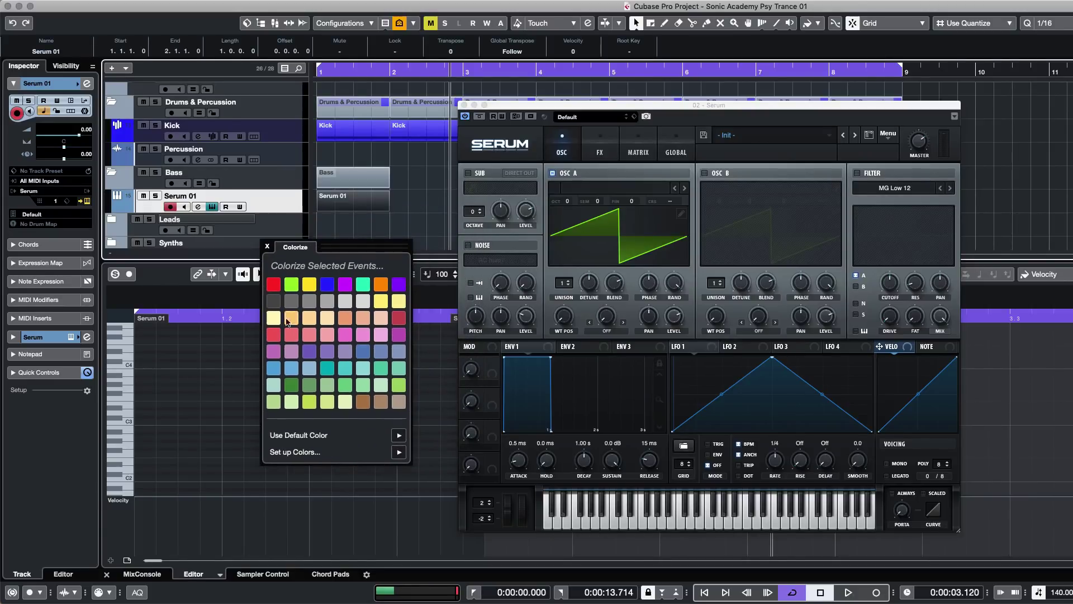
{"action": "left_click", "coordinate": [273, 286]}
{"action": "left_click", "coordinate": [289, 199]}
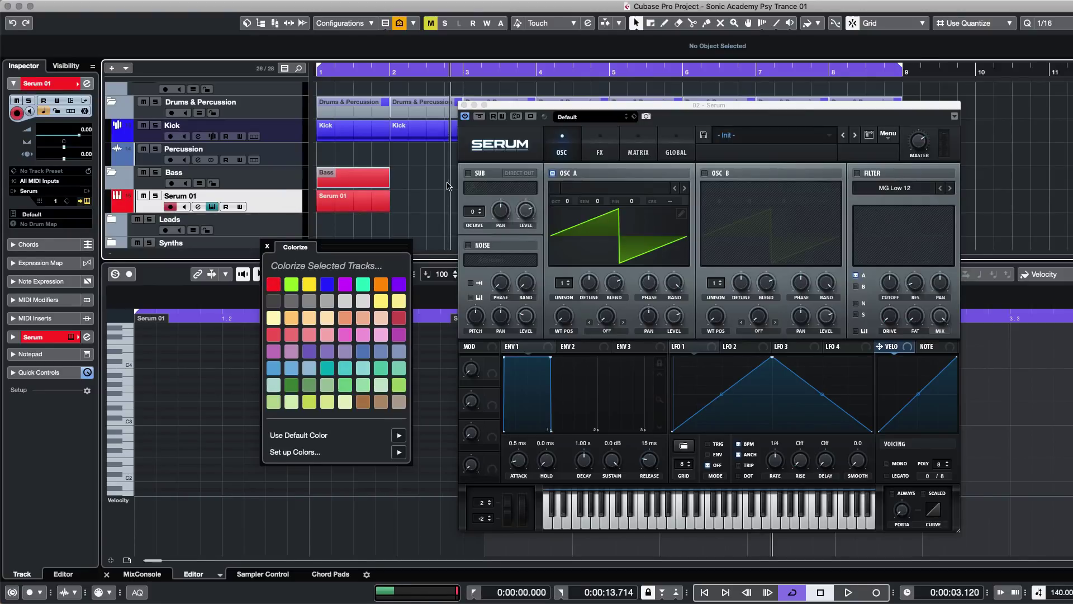
{"action": "left_click", "coordinate": [268, 247]}
- Enter three sixteenth notes on G#2 at 1.1.2, 1.1.3 and 1.1.4 in the Serum 01 part
{"action": "left_click", "coordinate": [361, 202]}
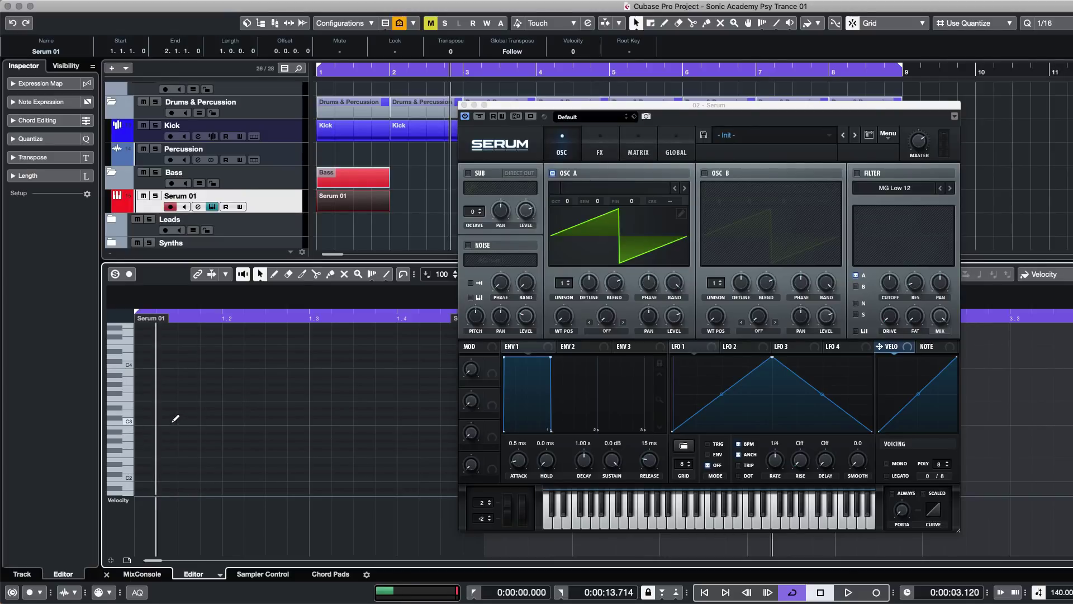
{"action": "left_click", "coordinate": [173, 441]}
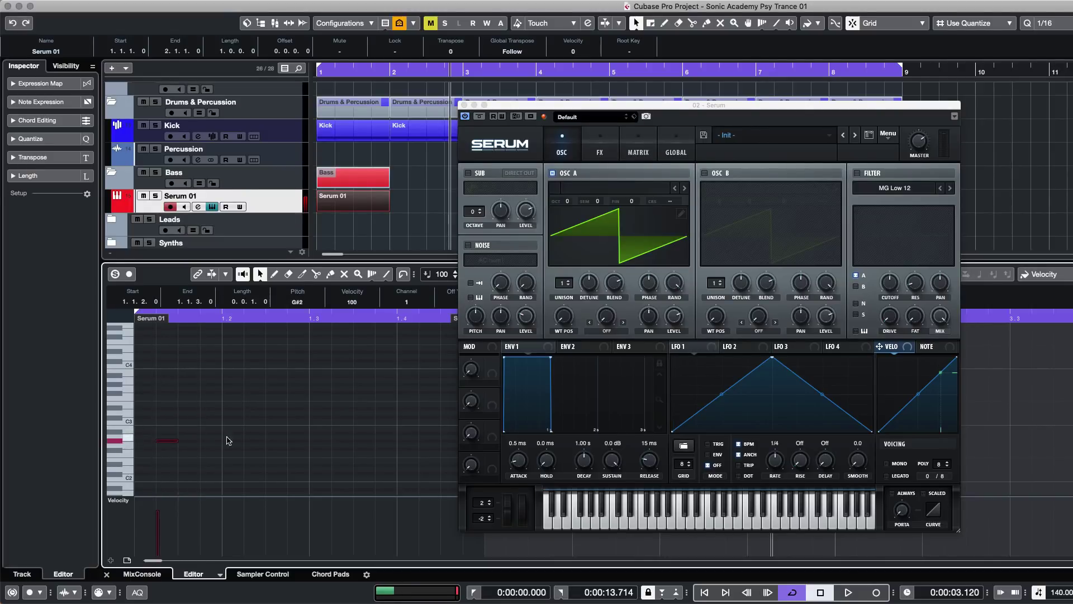
{"action": "left_click", "coordinate": [193, 441], "text": "alt"}
{"action": "left_click", "coordinate": [211, 441], "text": "alt"}
- Shorten the three G#2 notes to a length of 0.0.0.75, using a 1/128 grid
{"action": "left_click_drag", "start_coordinate": [244, 446], "coordinate": [160, 429]}
{"action": "key", "text": "alt+6"}
{"action": "key", "text": "alt+8"}
{"action": "left_click_drag", "start_coordinate": [222, 447], "coordinate": [215, 449]}
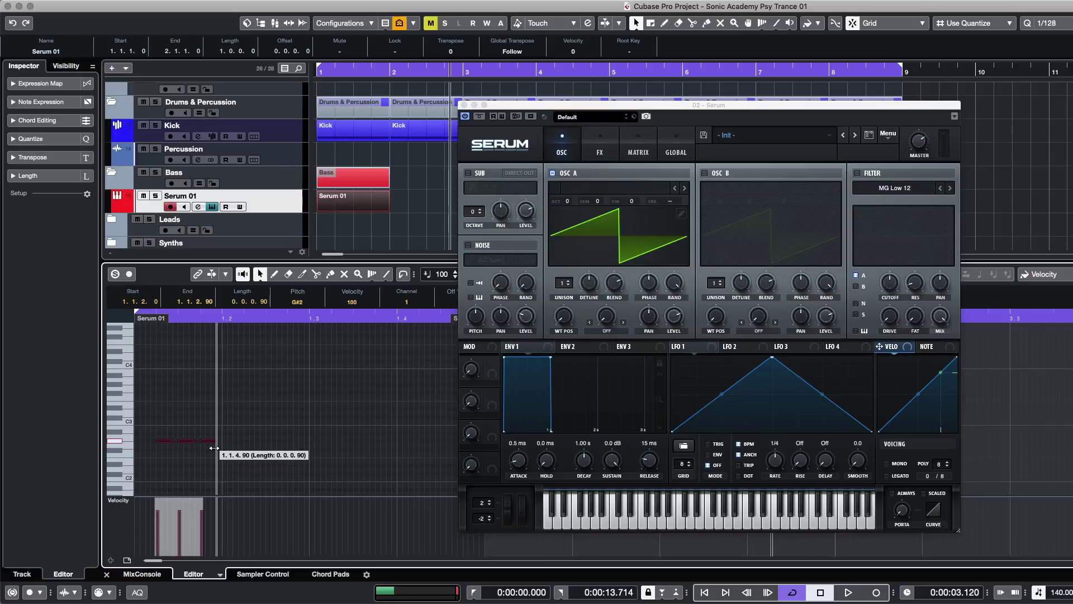
{"action": "left_click_drag", "start_coordinate": [214, 448], "coordinate": [252, 442]}
{"action": "key", "text": "alt+5"}
- Copy the three-note group so the pattern repeats on all four beats of the bar
{"action": "left_click", "coordinate": [226, 482]}
{"action": "mouse_move", "coordinate": [330, 443]}
{"action": "left_mouse_down"}
{"action": "mouse_move", "coordinate": [157, 421]}
{"action": "mouse_move", "coordinate": [239, 445]}
{"action": "mouse_move", "coordinate": [336, 447]}
{"action": "left_mouse_up"}
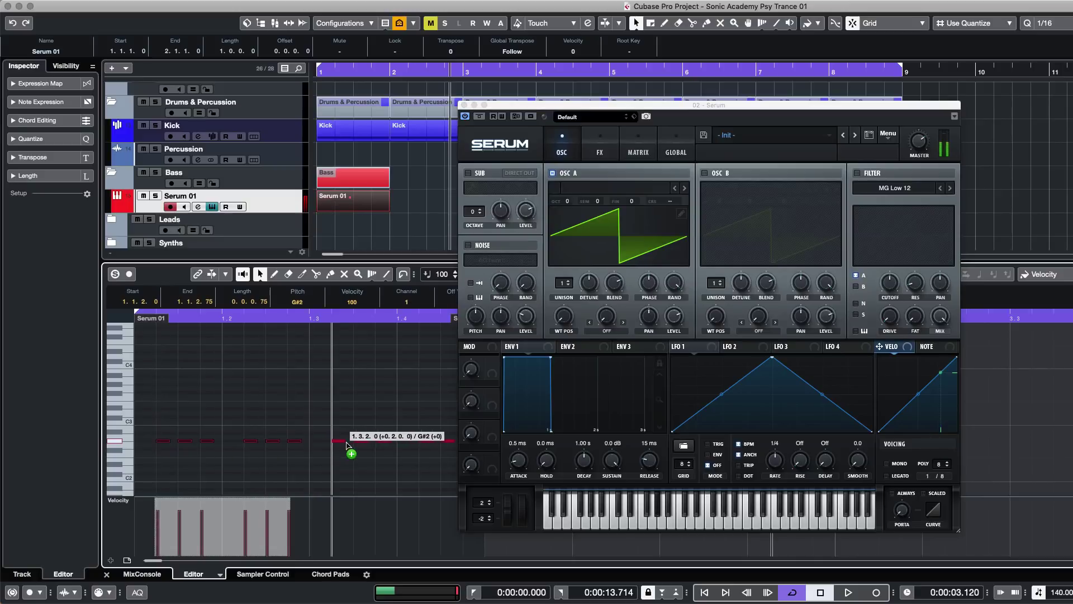
{"action": "left_click", "coordinate": [332, 391]}
{"action": "left_click_drag", "start_coordinate": [219, 320], "coordinate": [311, 321]}
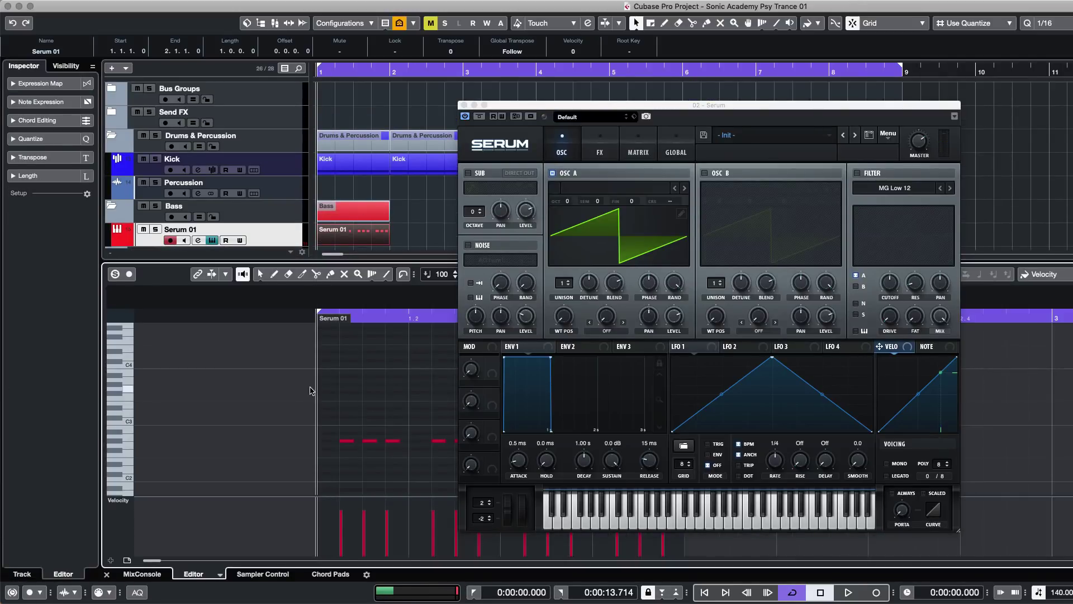
- Transpose all the bass notes down one octave to G#1
{"action": "key", "text": "super+a"}
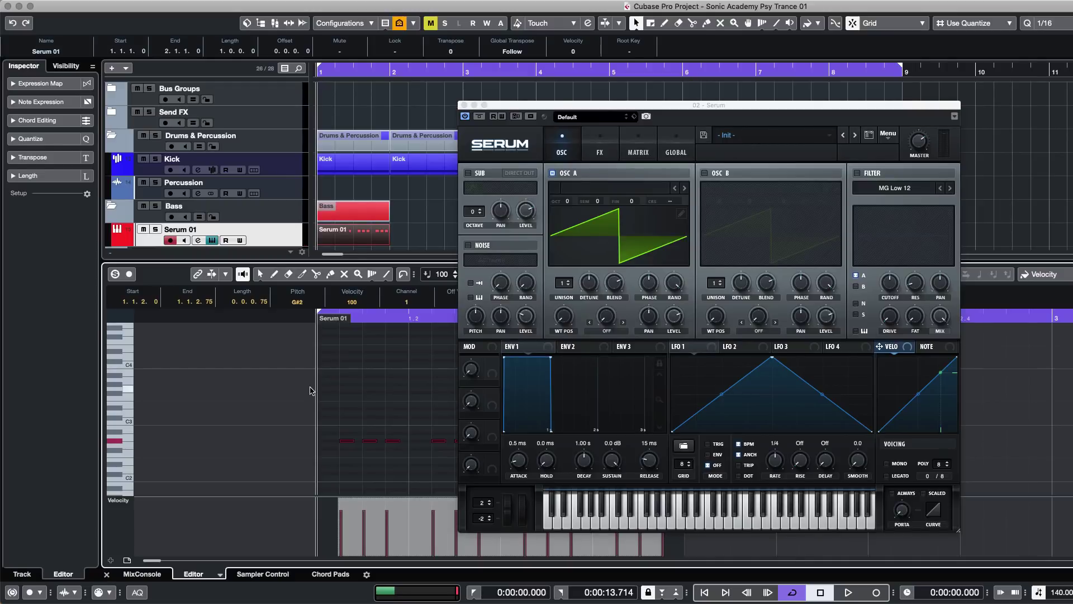
{"action": "key", "text": "shift+Down"}
{"action": "scroll", "coordinate": [355, 403], "scroll_direction": "down", "scroll_amount": 3}
{"action": "scroll", "coordinate": [355, 403], "scroll_direction": "up", "scroll_amount": 3}
{"action": "left_click", "coordinate": [368, 365]}
- Audition the bass pattern with the kick and close the note editor
{"action": "key", "text": "space"}
{"action": "left_click", "coordinate": [432, 240]}
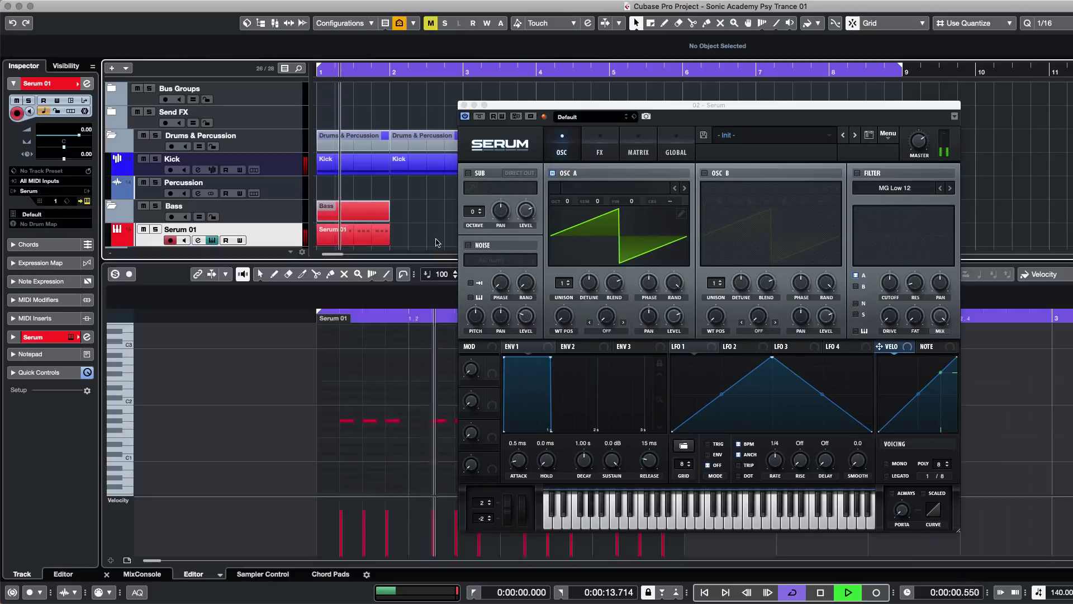
{"action": "key", "text": "super+e"}
{"action": "key", "text": "space"}
- Set the loop range to the Serum 01 part in bar 1 and audition it from the start
{"action": "left_click", "coordinate": [353, 246]}
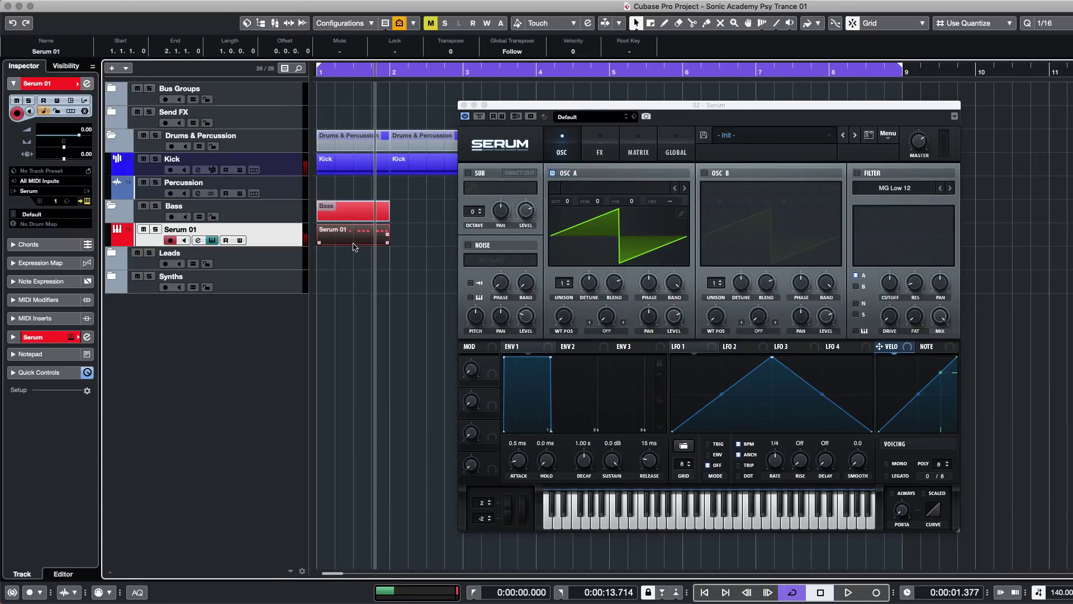
{"action": "key", "text": "p"}
{"action": "key", "text": "Home"}
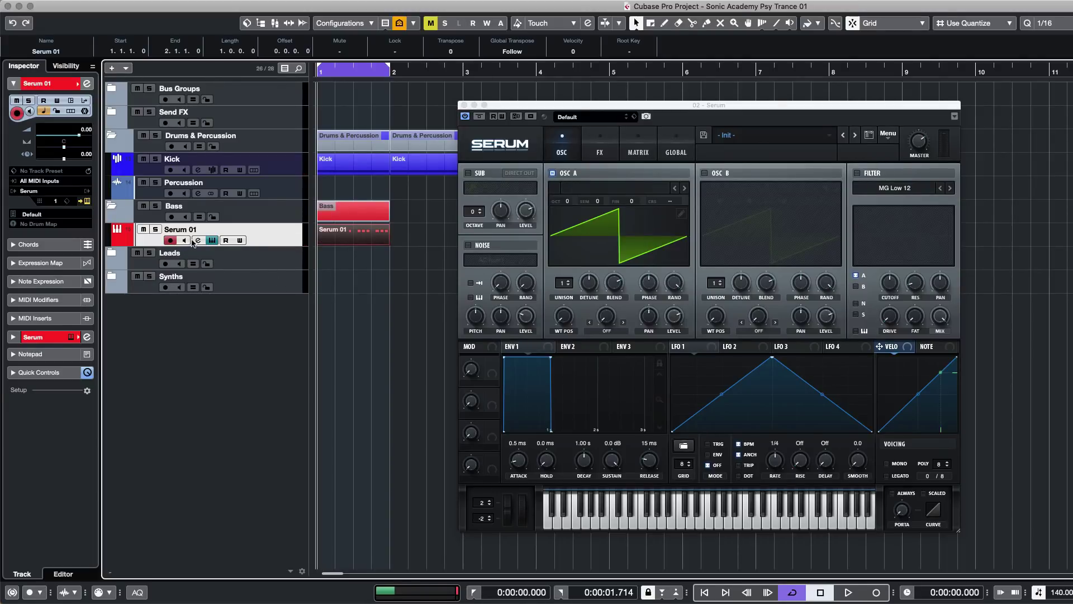
{"action": "key", "text": "space"}
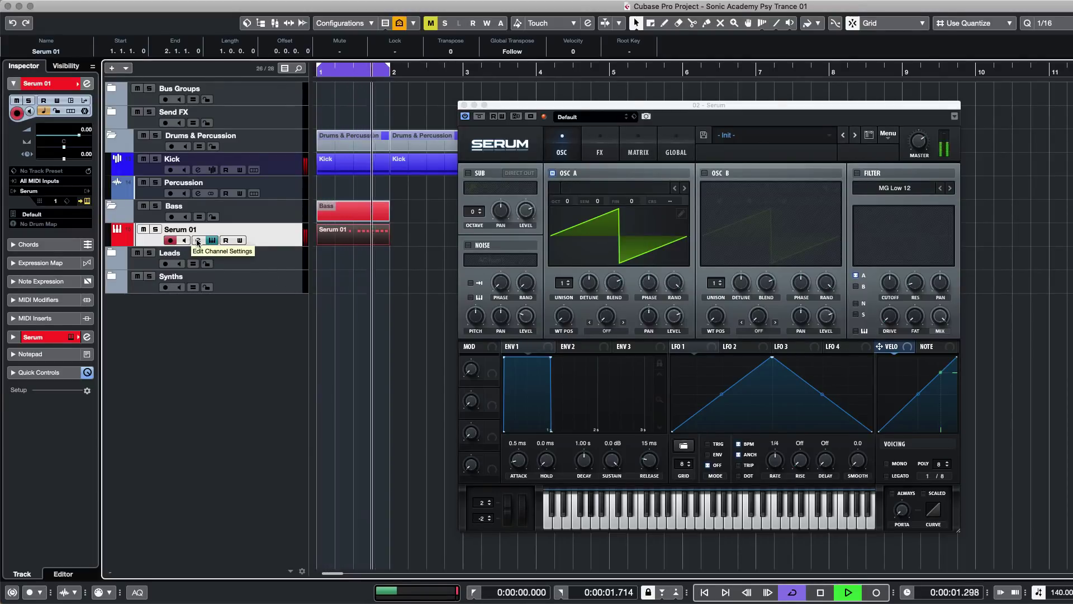
{"action": "key", "text": "space"}
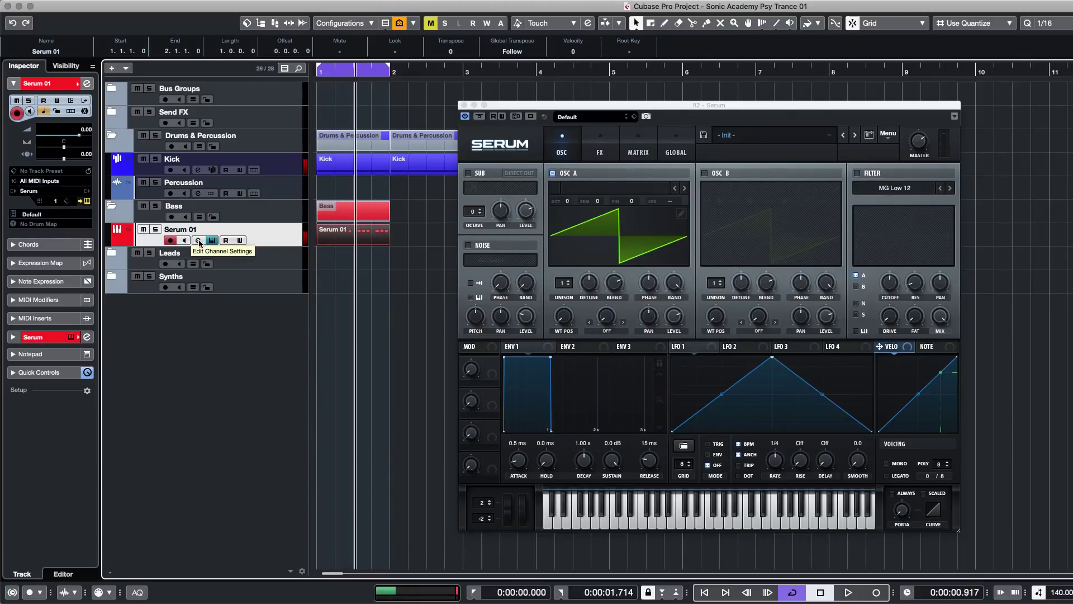
- Load the VPS Minichain effect into insert slot 8 of the Serum 01 channel
{"action": "left_click", "coordinate": [199, 241]}
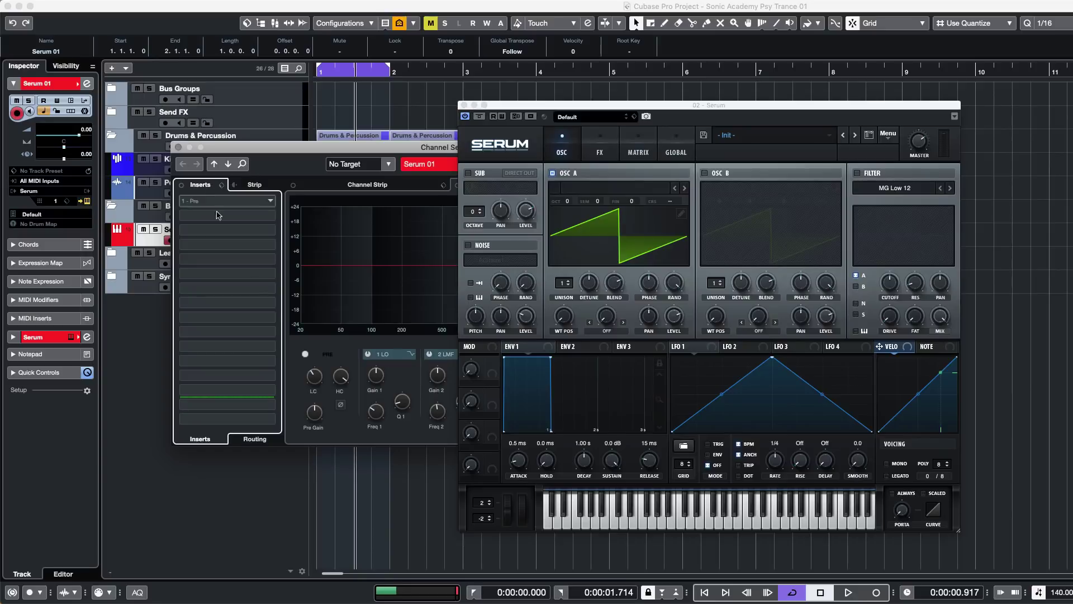
{"action": "left_click", "coordinate": [229, 306]}
{"action": "type", "text": "mi"}
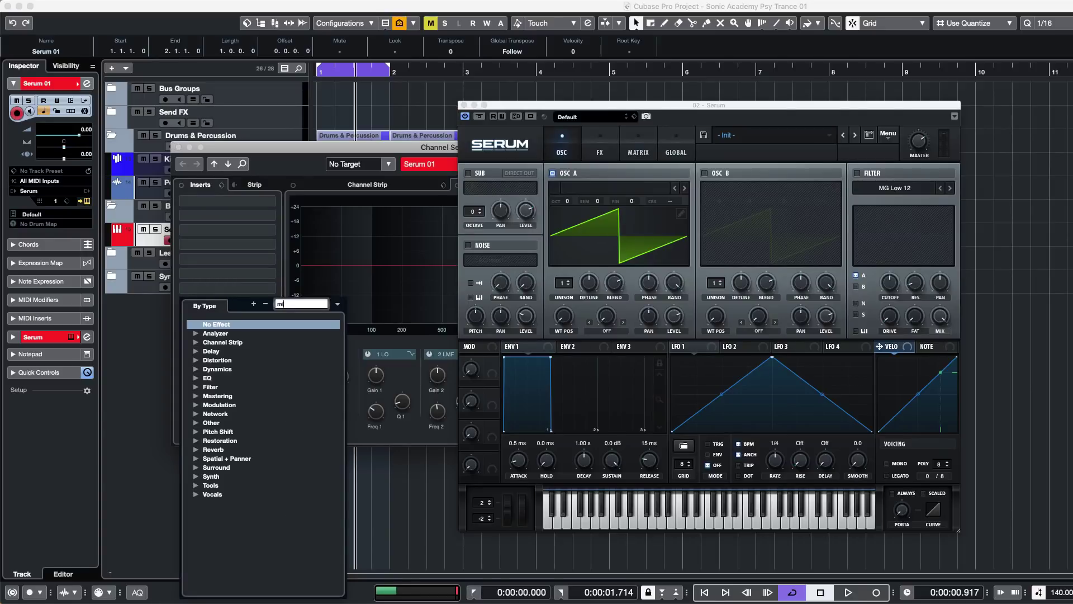
{"action": "type", "text": "ni"}
{"action": "key", "text": "Return"}
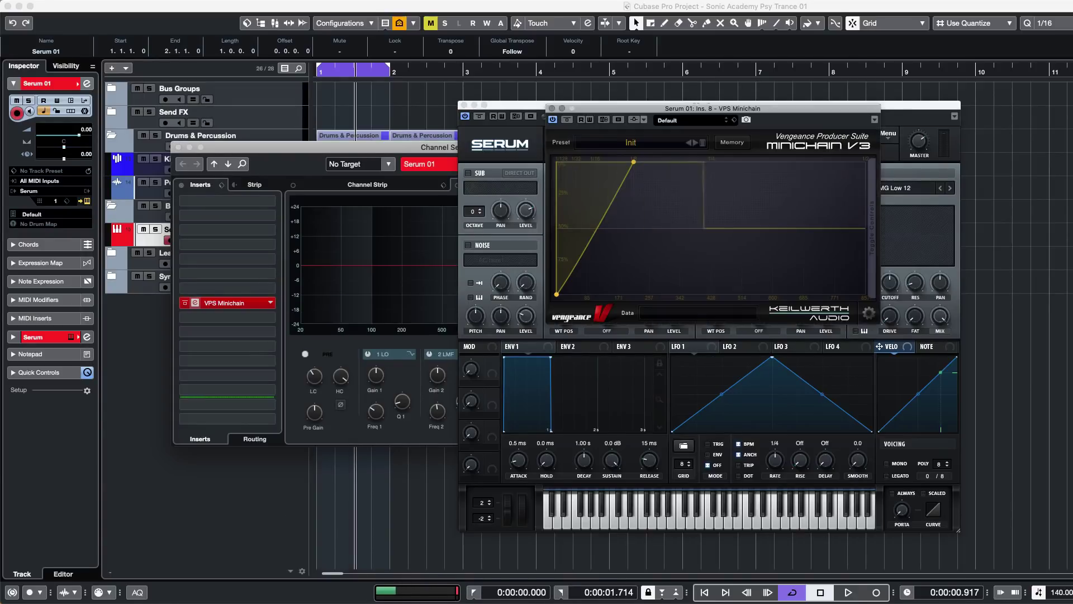
- Bend Minichain's rising volume curve slightly downward, close the plug-in window and audition the ducked bass
{"action": "left_click_drag", "start_coordinate": [593, 114], "coordinate": [224, 157]}
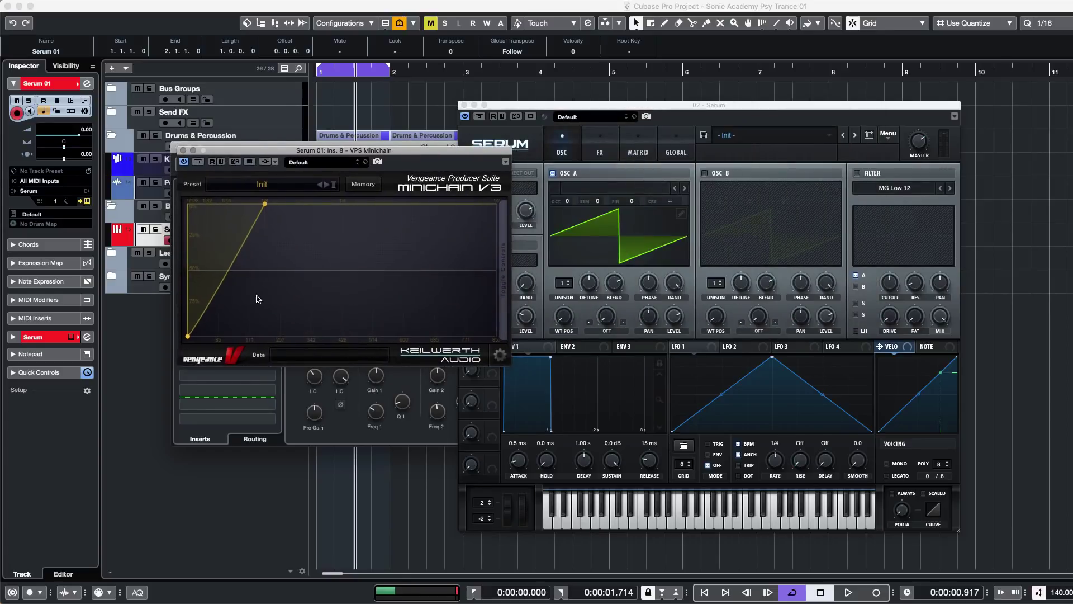
{"action": "left_click_drag", "start_coordinate": [225, 270], "coordinate": [229, 279]}
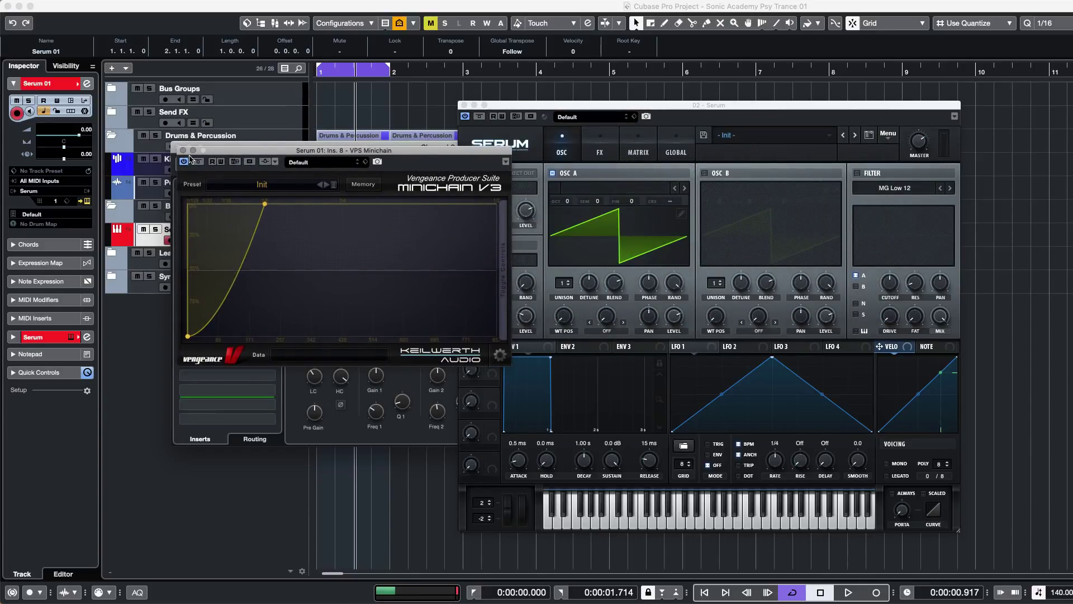
{"action": "left_click", "coordinate": [183, 152]}
{"action": "key", "text": "space"}
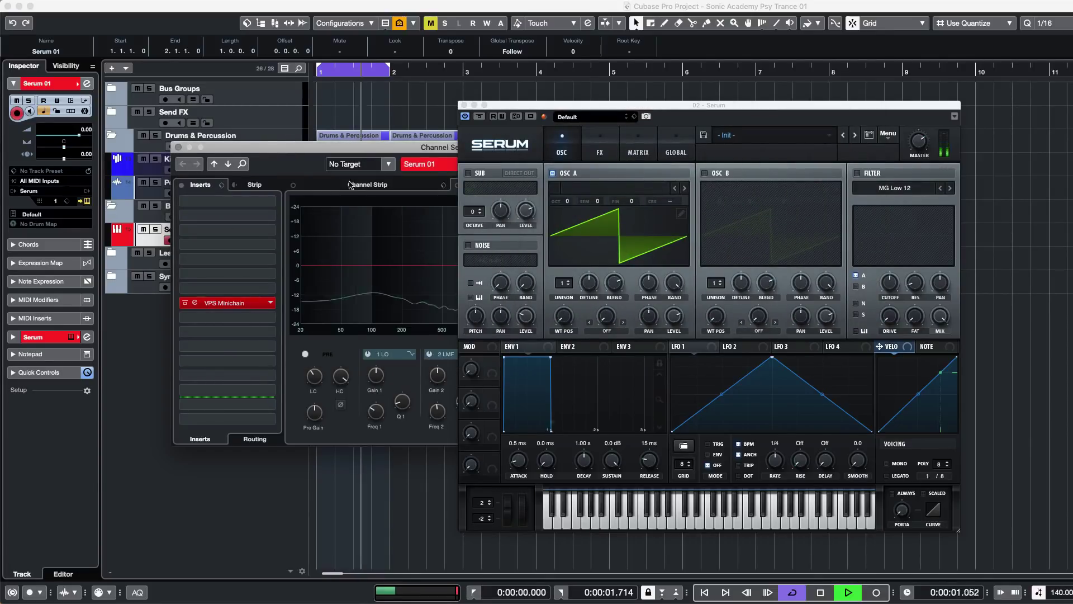
{"action": "key", "text": "space"}
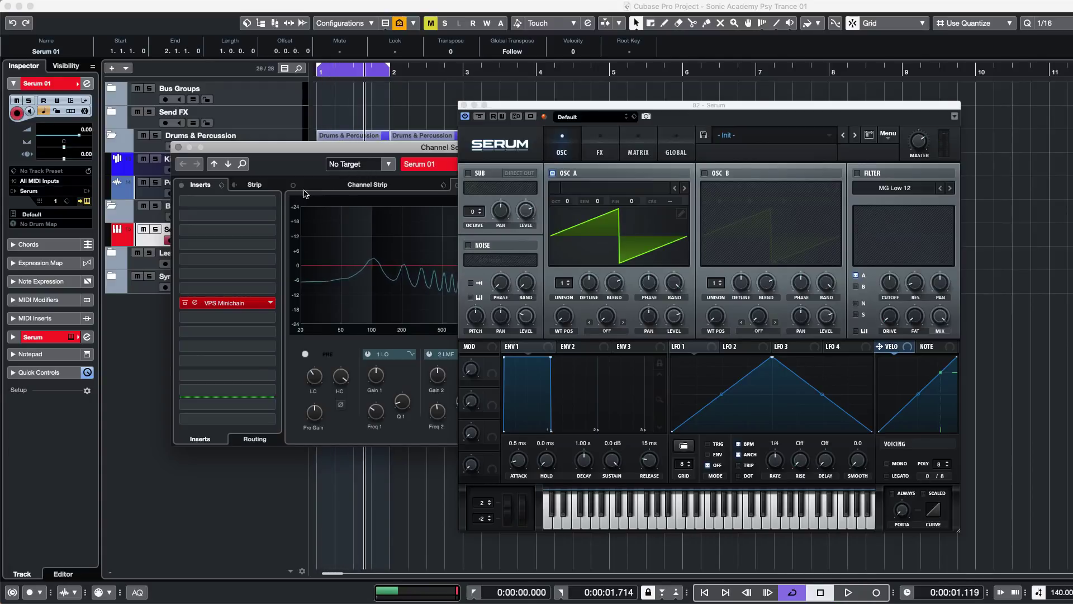
- Close the Serum 01 channel settings window and reposition the Serum window so the whole synth is visible
{"action": "left_click_drag", "start_coordinate": [295, 152], "coordinate": [204, 206]}
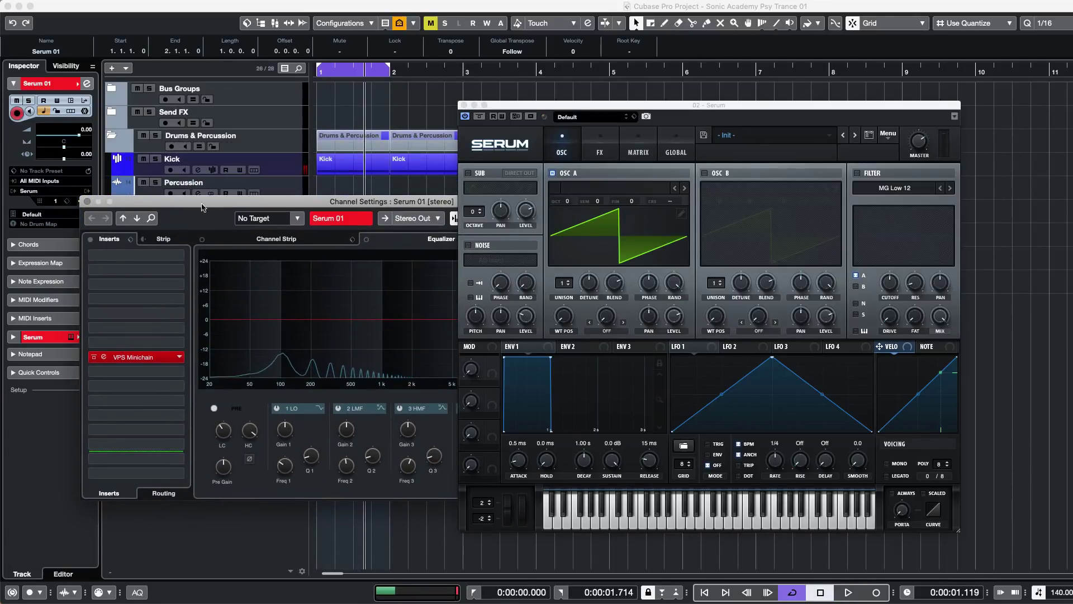
{"action": "left_click", "coordinate": [87, 201]}
{"action": "left_click_drag", "start_coordinate": [569, 107], "coordinate": [501, 80]}
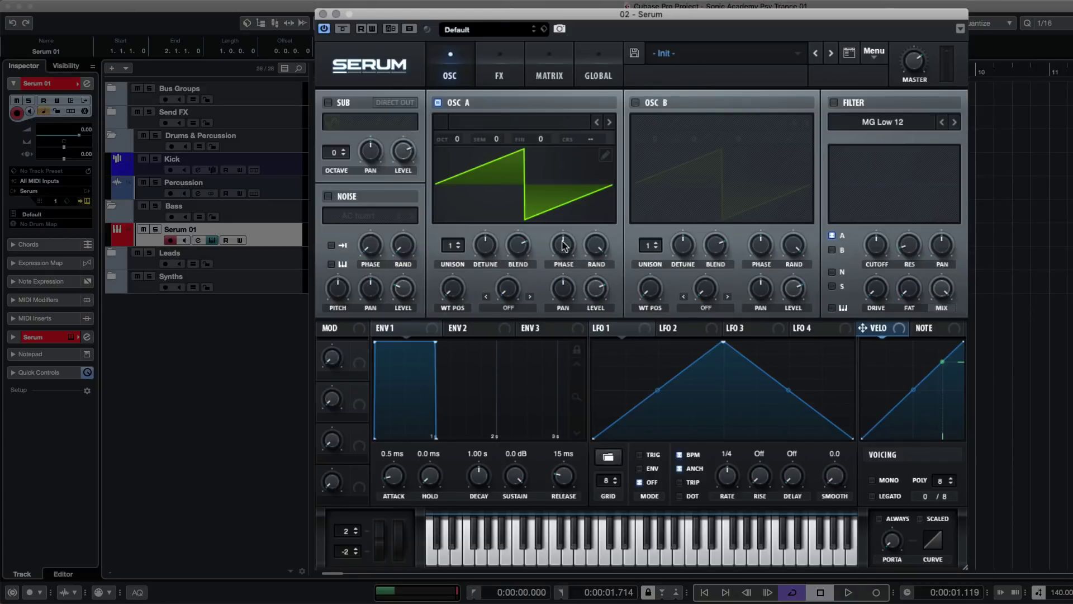
- Turn oscillator A's random phase fully down and load the Basic Shapes wavetable from the Analog category
{"action": "left_click_drag", "start_coordinate": [599, 242], "coordinate": [611, 461]}
{"action": "left_click", "coordinate": [510, 169]}
{"action": "left_click", "coordinate": [504, 185]}
{"action": "left_click", "coordinate": [501, 124]}
{"action": "mouse_move", "coordinate": [518, 165]}
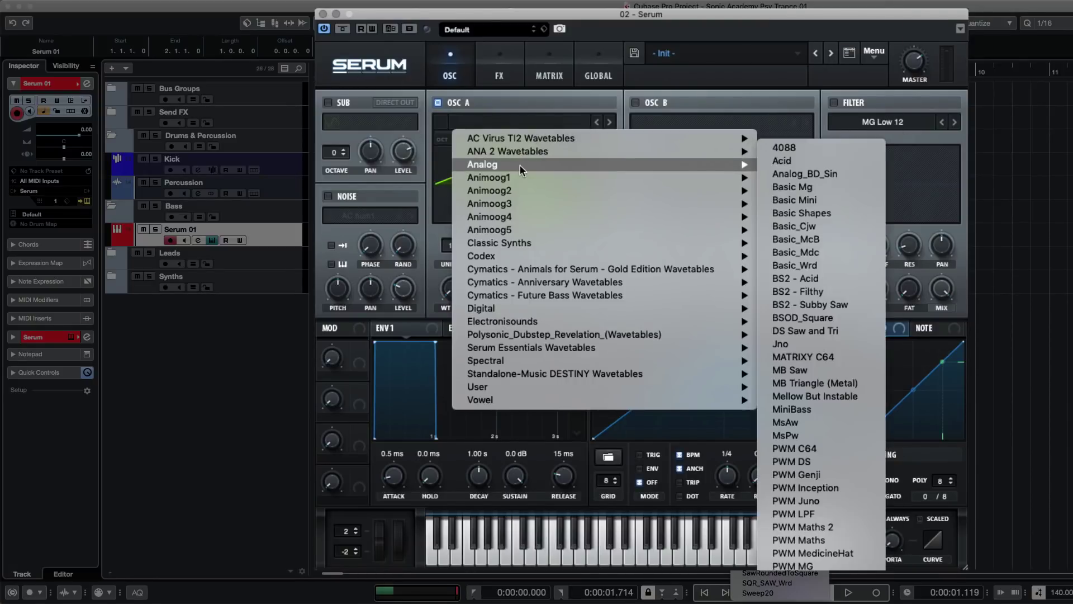
{"action": "left_click", "coordinate": [816, 213]}
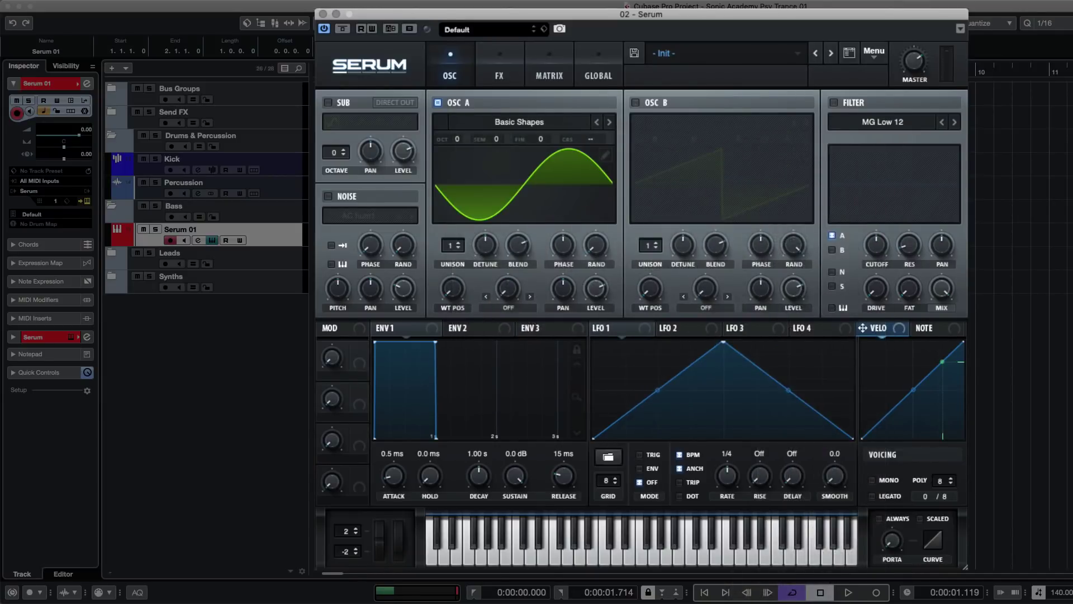
- Move oscillator A's wavetable position to the falling saw shape and audition the bass
{"action": "left_click_drag", "start_coordinate": [452, 288], "coordinate": [457, 255]}
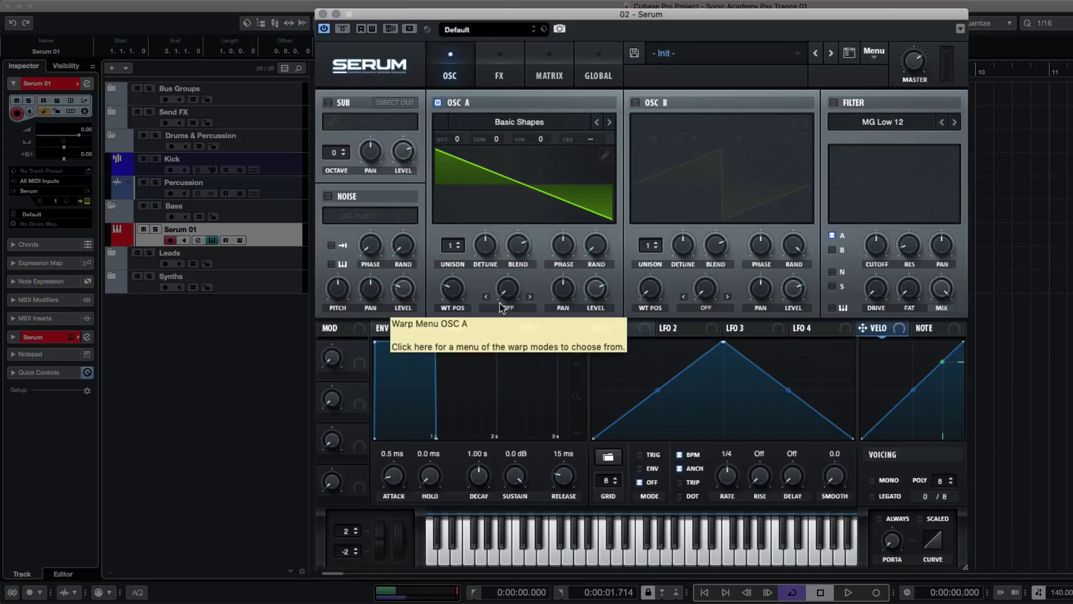
{"action": "key", "text": "space"}
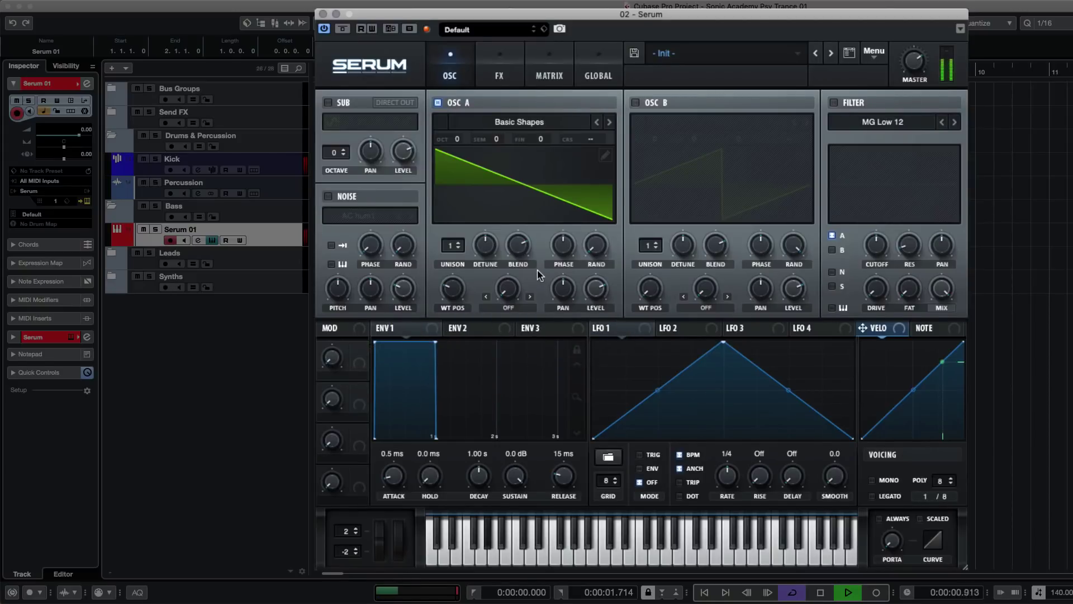
{"action": "key", "text": "space"}
{"action": "mouse_move", "coordinate": [565, 249]}
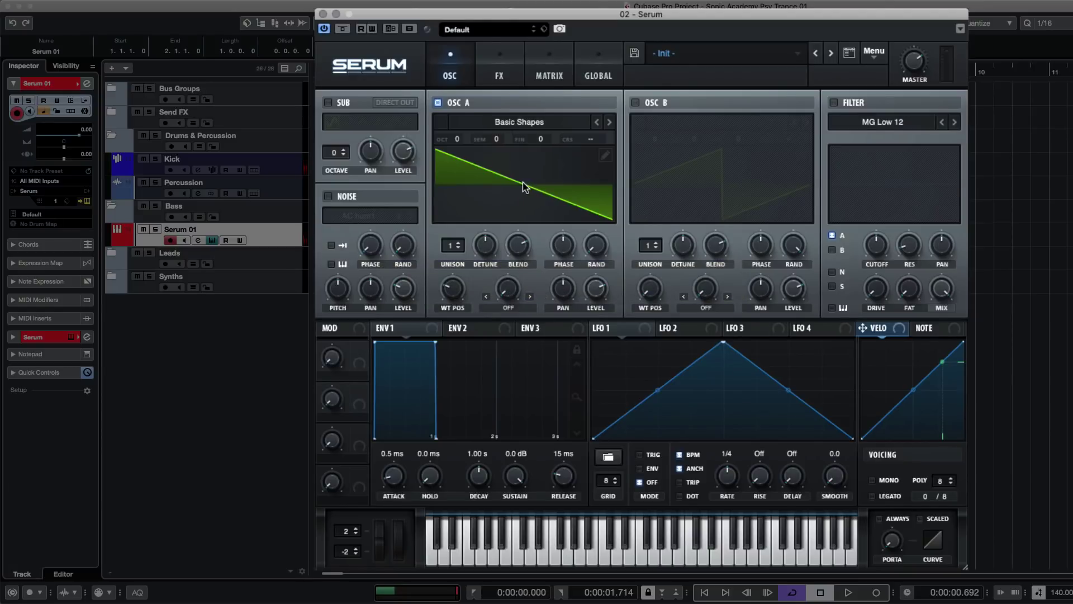
{"action": "key", "text": "space"}
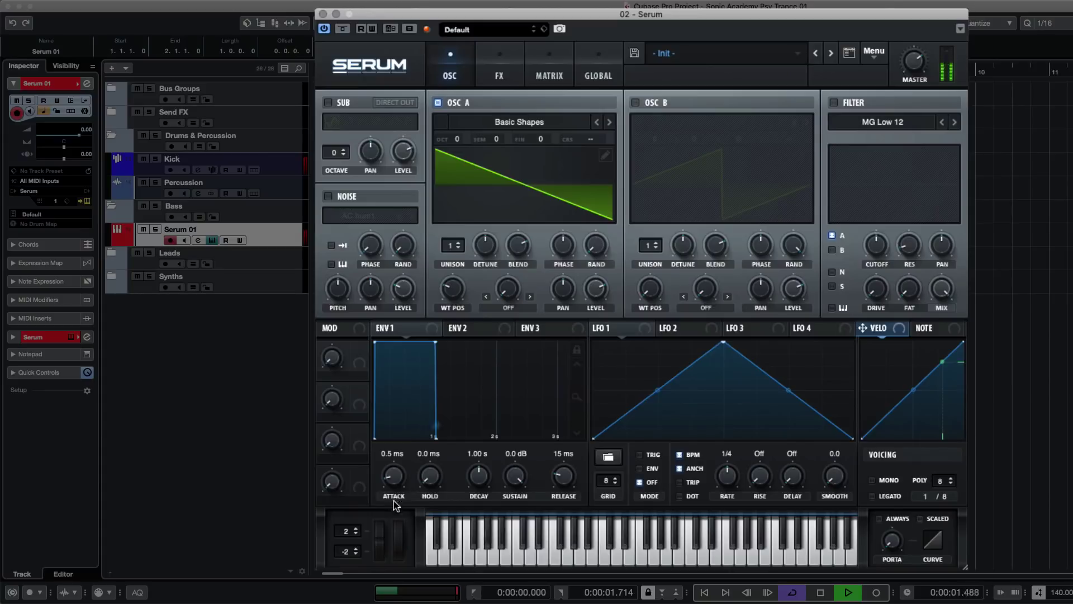
{"action": "key", "text": "space"}
- Set Envelope 1's attack to 0.0 ms and audition the bass from the start of the loop
{"action": "left_click_drag", "start_coordinate": [394, 476], "coordinate": [394, 492]}
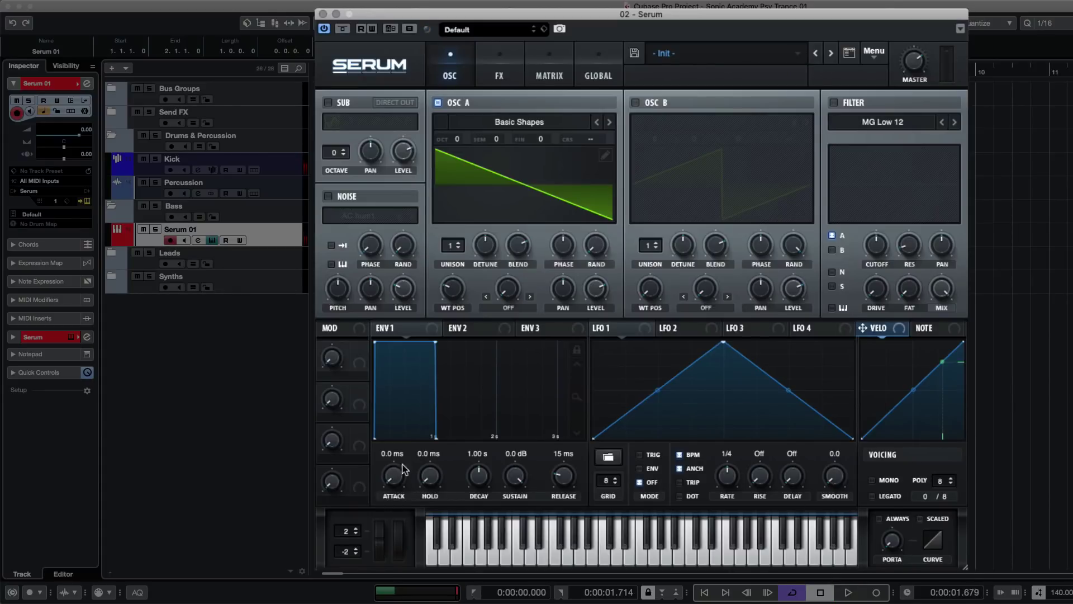
{"action": "key", "text": "period"}
{"action": "key", "text": "space"}
{"action": "key", "text": "space"}
{"action": "key", "text": "space"}
{"action": "key", "text": "space"}
- Enable Serum's filter and choose the MG Low 18 type
{"action": "left_click", "coordinate": [834, 102]}
{"action": "left_click", "coordinate": [861, 122]}
{"action": "mouse_move", "coordinate": [895, 140]}
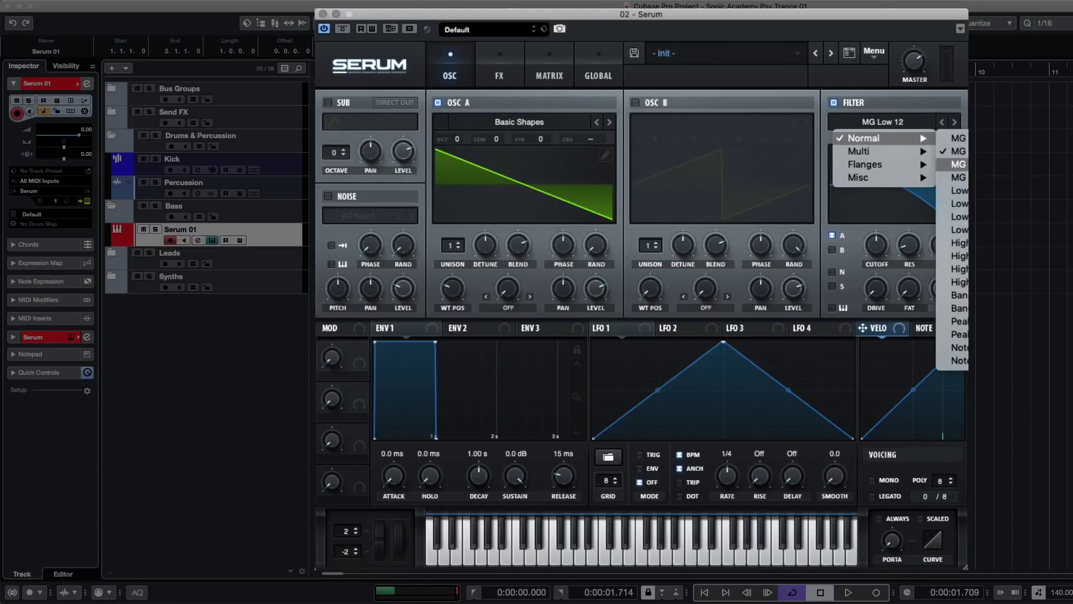
{"action": "left_click", "coordinate": [958, 164]}
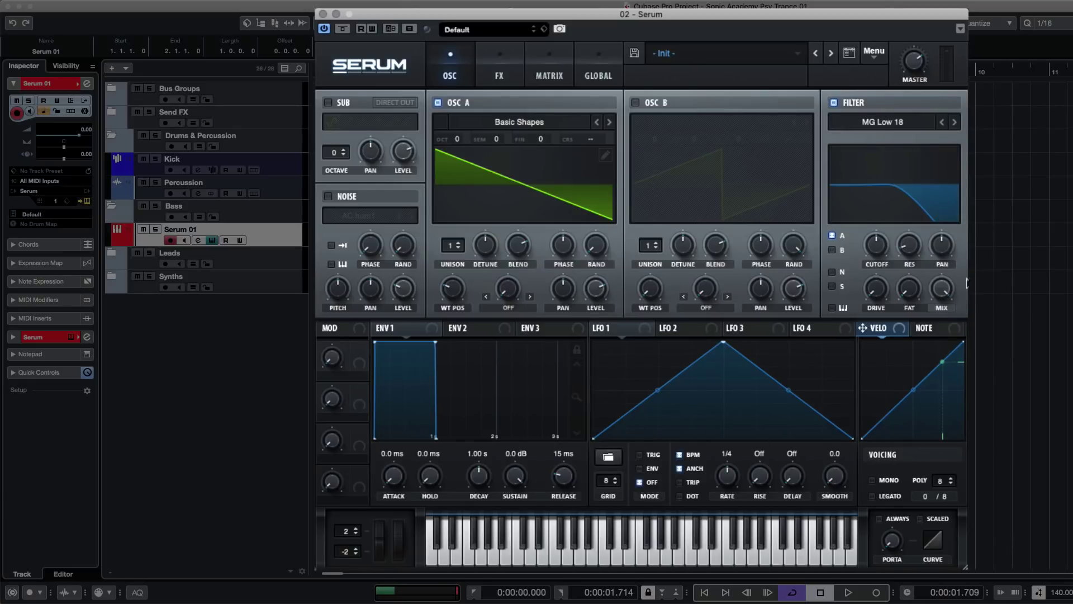
- Assign Envelope 2 to the filter cutoff, lower the cutoff and adjust the modulation amount
{"action": "left_click", "coordinate": [468, 332]}
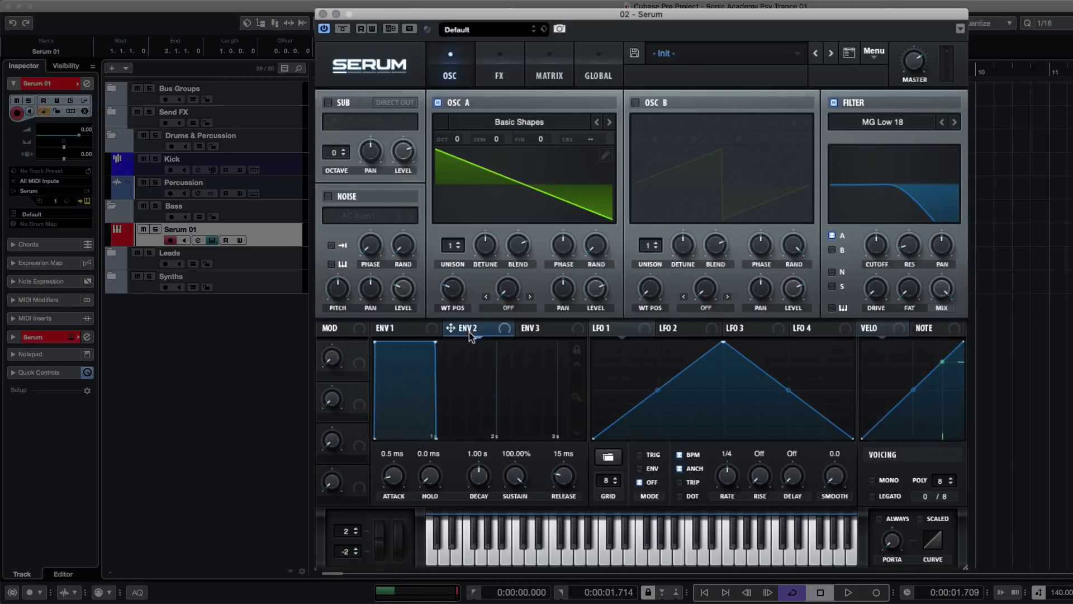
{"action": "left_click_drag", "start_coordinate": [450, 330], "coordinate": [877, 244]}
{"action": "mouse_move", "coordinate": [879, 254]}
{"action": "left_click_drag", "start_coordinate": [882, 255], "coordinate": [875, 291]}
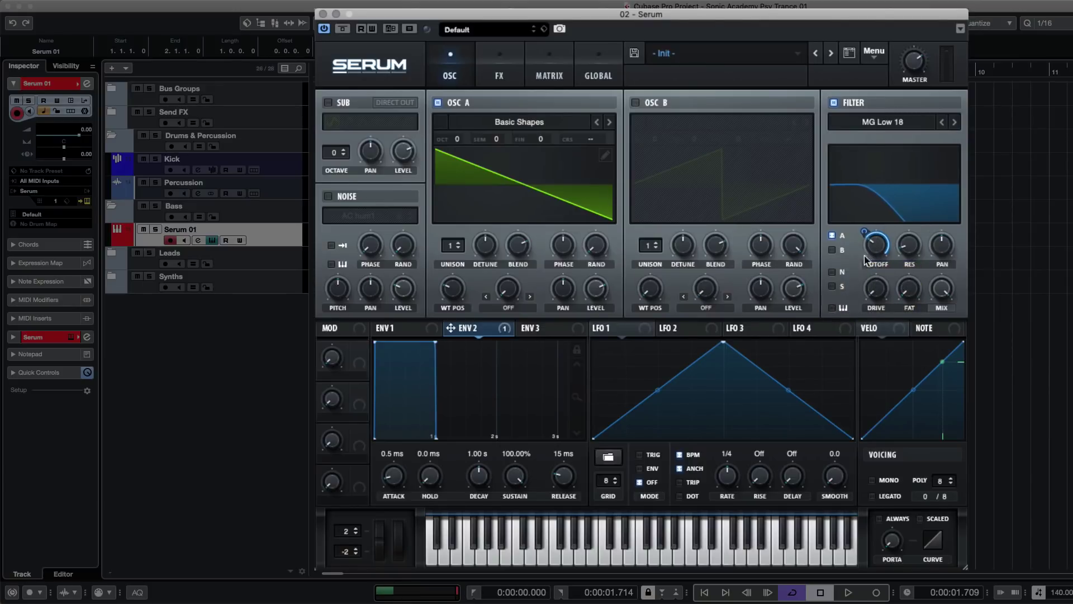
{"action": "left_click_drag", "start_coordinate": [862, 230], "coordinate": [860, 256]}
- Set Envelope 2's attack to 0.0 ms and sustain to 29.60%, locking the envelope display's zoom while auditioning
{"action": "left_click_drag", "start_coordinate": [394, 476], "coordinate": [394, 489]}
{"action": "left_click_drag", "start_coordinate": [514, 476], "coordinate": [517, 593]}
{"action": "left_click_drag", "start_coordinate": [526, 476], "coordinate": [526, 479]}
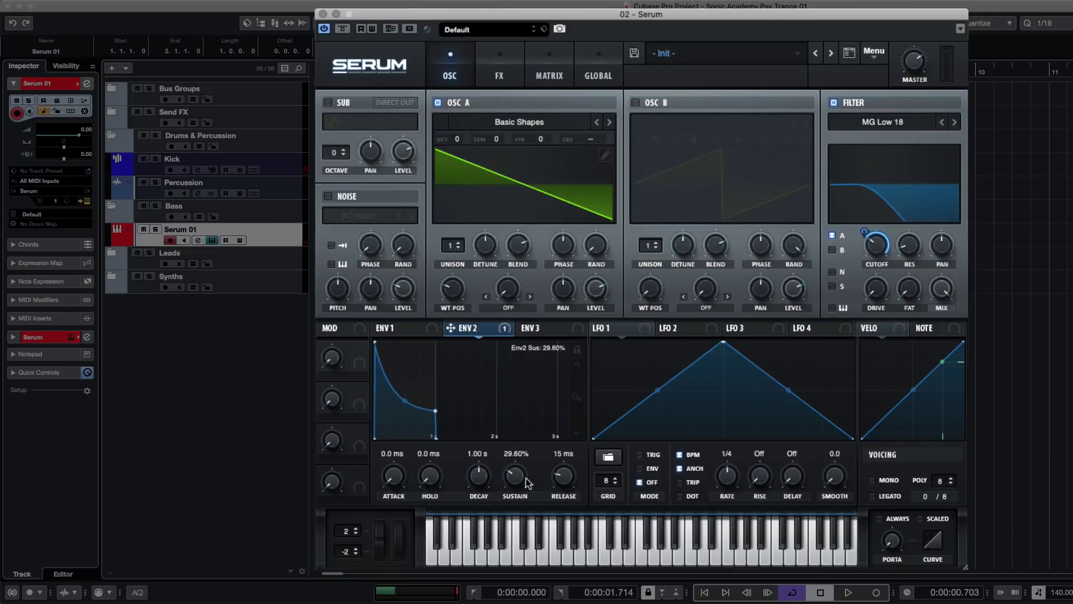
{"action": "key", "text": "space"}
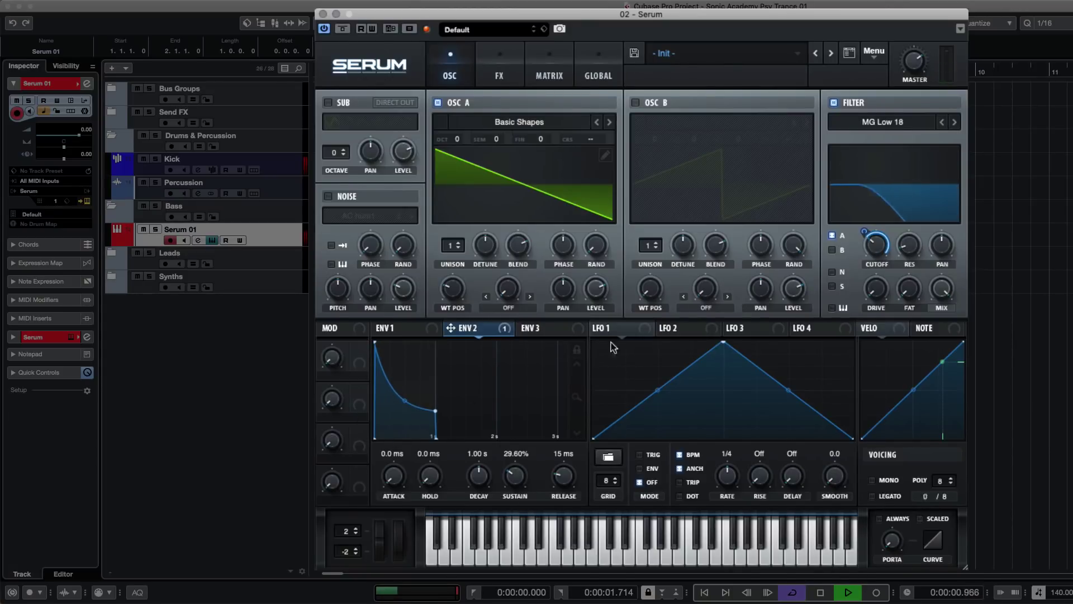
{"action": "left_click", "coordinate": [577, 349]}
{"action": "key", "text": "space"}
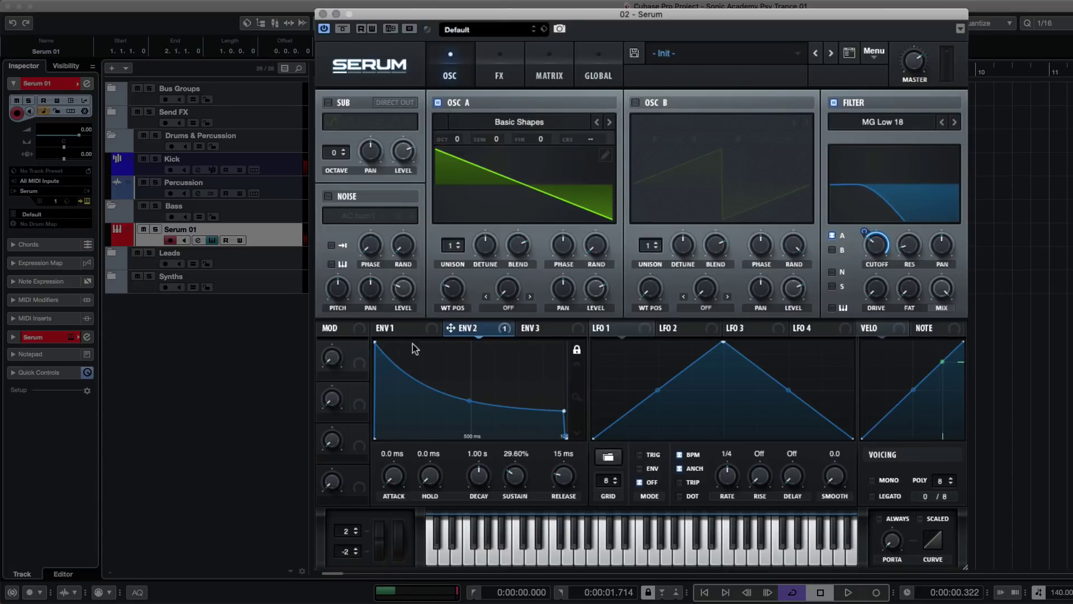
- Shape Envelope 2 with 173 ms decay, 28.01% sustain, 30 ms release and a steeper decay curve while auditioning the bass
{"action": "left_click_drag", "start_coordinate": [569, 484], "coordinate": [568, 468]}
{"action": "scroll", "coordinate": [568, 482], "scroll_direction": "up", "scroll_amount": 2}
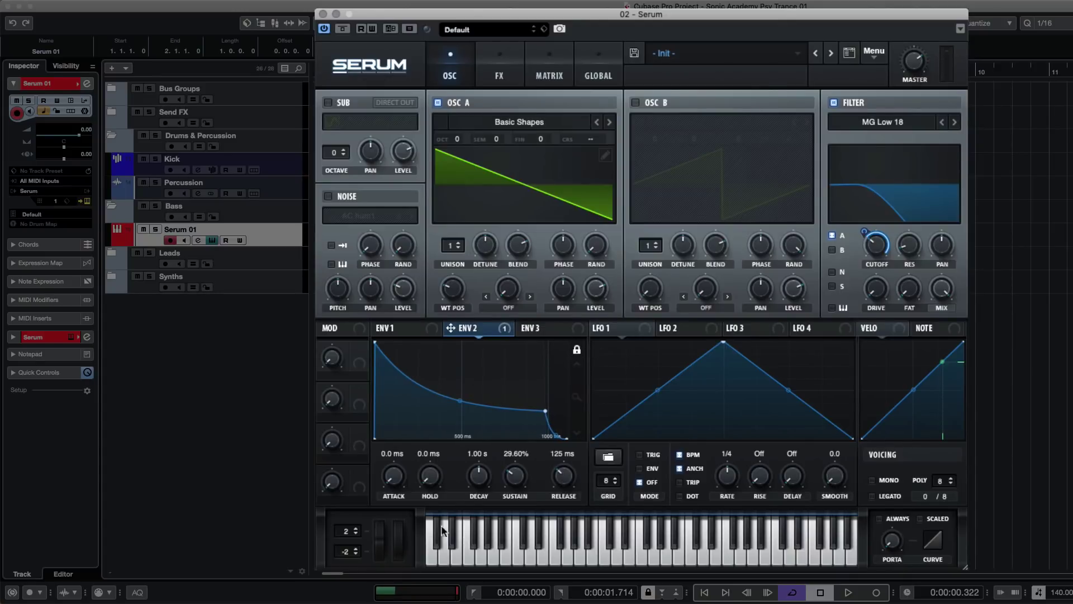
{"action": "left_click_drag", "start_coordinate": [472, 480], "coordinate": [468, 508]}
{"action": "left_click_drag", "start_coordinate": [559, 472], "coordinate": [558, 492]}
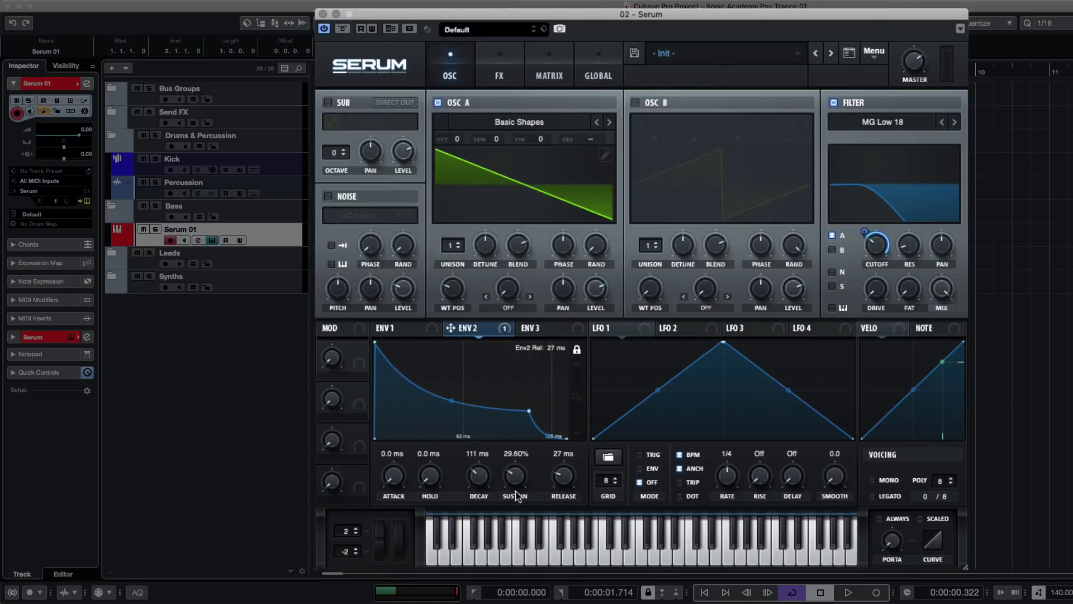
{"action": "left_click_drag", "start_coordinate": [481, 482], "coordinate": [482, 478]}
{"action": "key", "text": "space"}
{"action": "left_click_drag", "start_coordinate": [454, 403], "coordinate": [454, 413]}
{"action": "left_click_drag", "start_coordinate": [479, 479], "coordinate": [481, 476]}
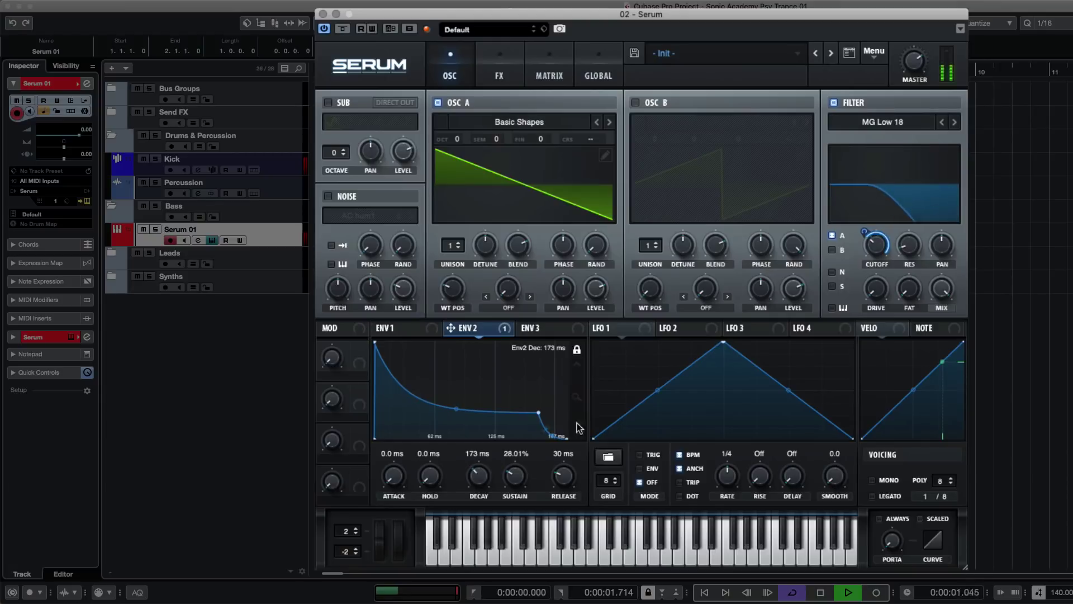
{"action": "key", "text": "space"}
- Lower oscillator A to octave -1 and refine the cutoff modulation with Envelope 2 at 143 ms decay and 34.12% sustain during playback
{"action": "mouse_move", "coordinate": [458, 140]}
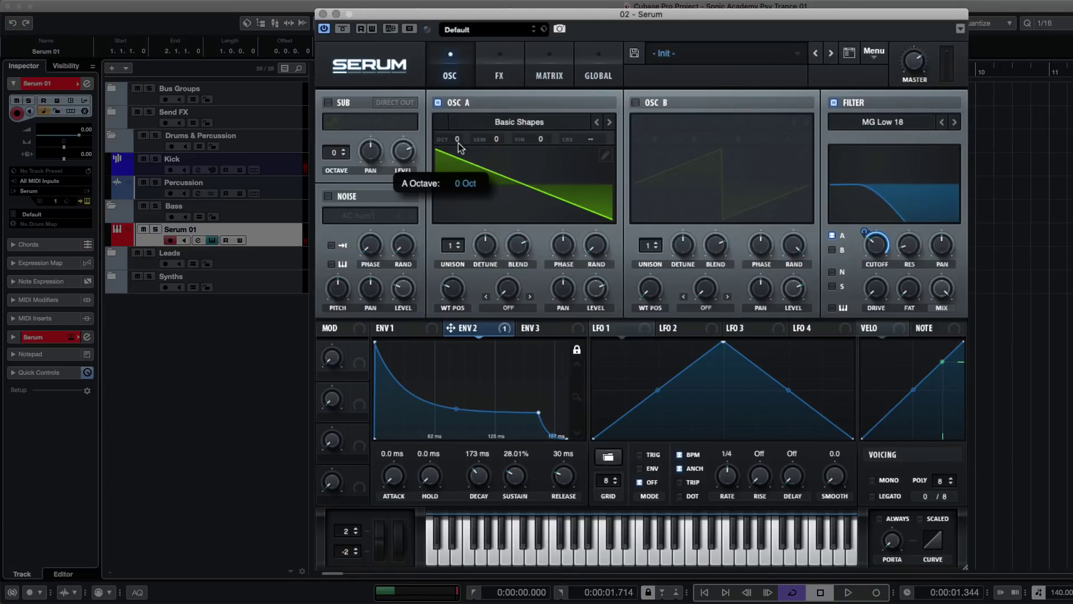
{"action": "key", "text": "space"}
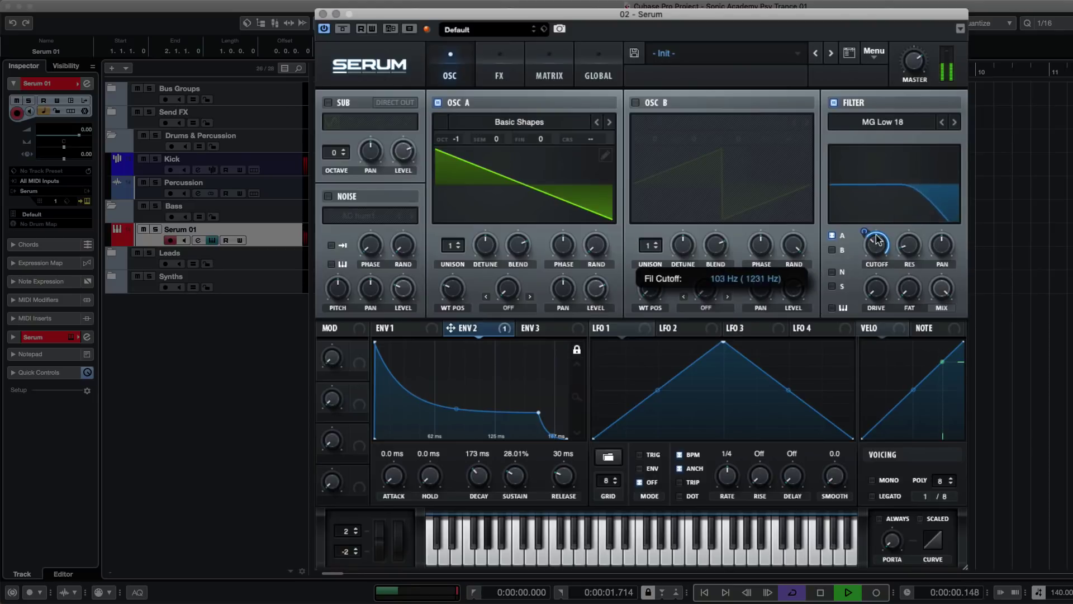
{"action": "left_click_drag", "start_coordinate": [864, 229], "coordinate": [866, 232]}
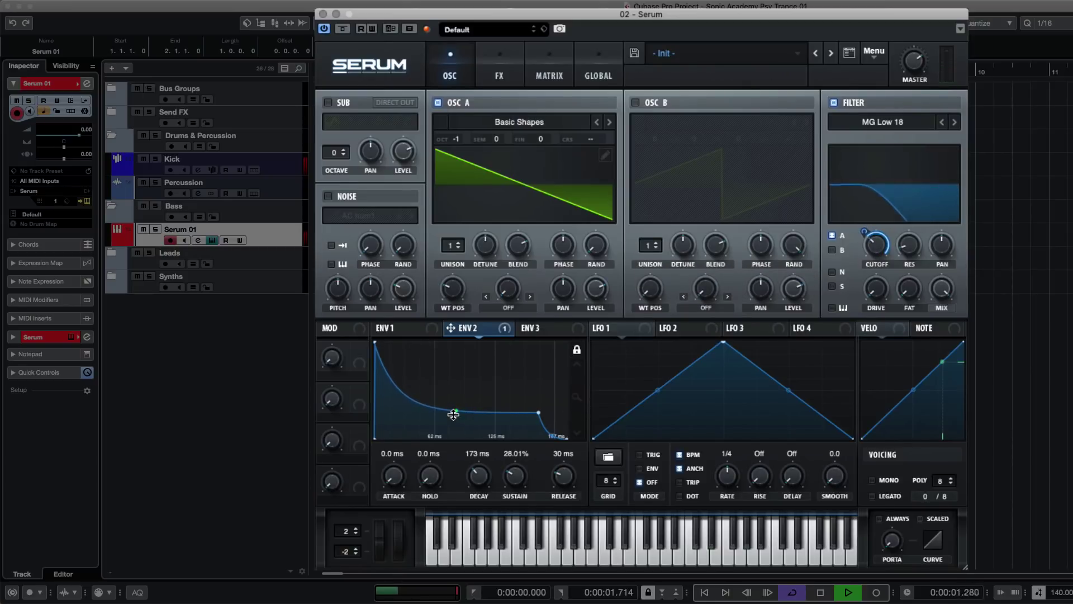
{"action": "left_click_drag", "start_coordinate": [509, 481], "coordinate": [484, 482]}
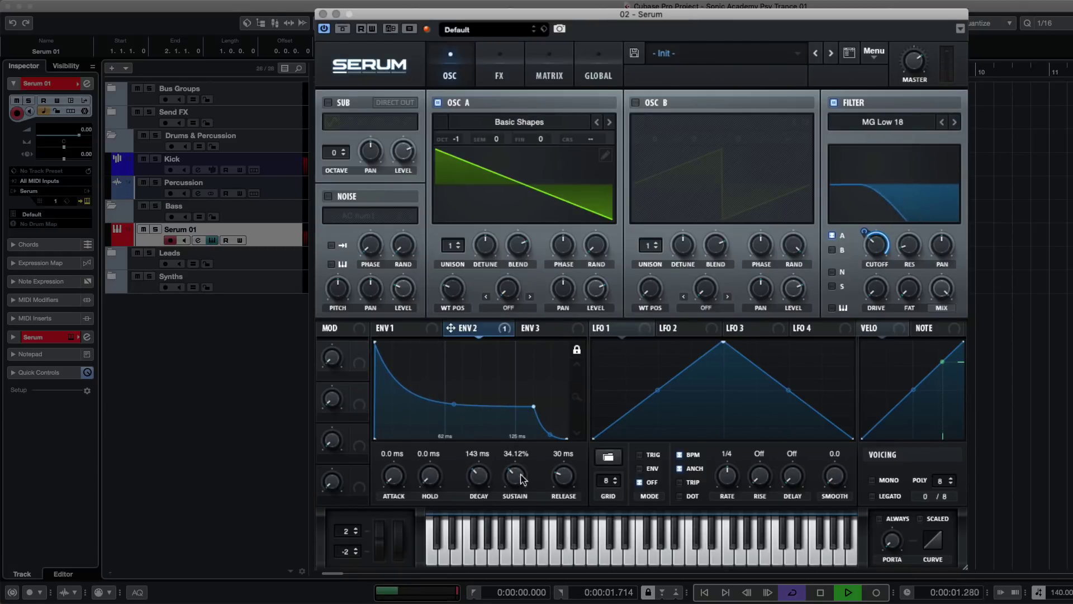
- Set Envelope 1's release to 51 ms while listening to the bass, and stop playback
{"action": "left_click", "coordinate": [409, 322]}
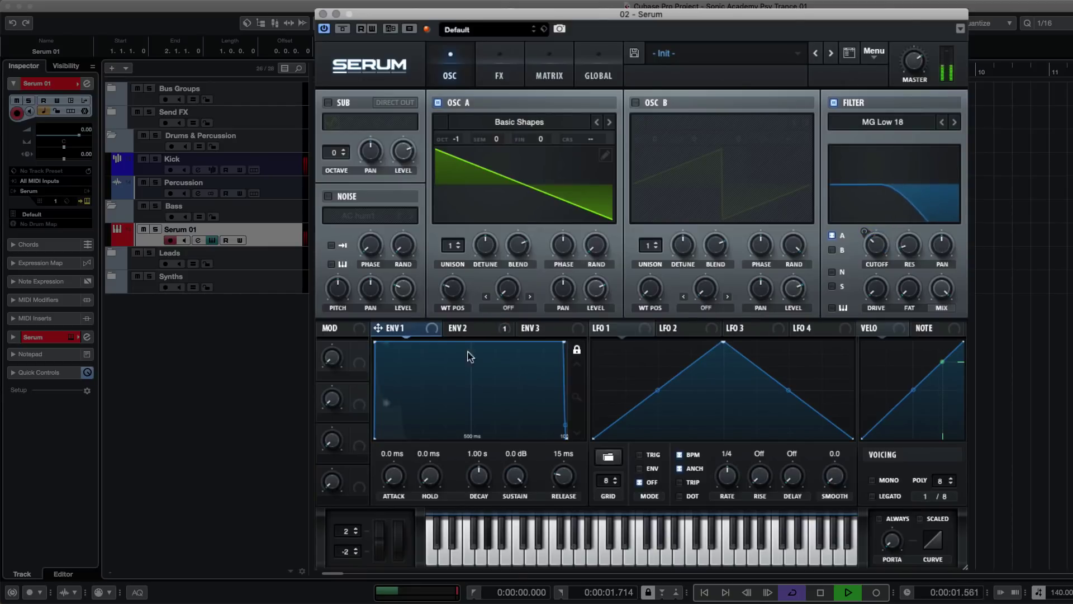
{"action": "mouse_move", "coordinate": [563, 476]}
{"action": "left_mouse_down"}
{"action": "mouse_move", "coordinate": [561, 502]}
{"action": "mouse_move", "coordinate": [576, 436]}
{"action": "mouse_move", "coordinate": [569, 484]}
{"action": "left_mouse_up"}
{"action": "key", "text": "space"}
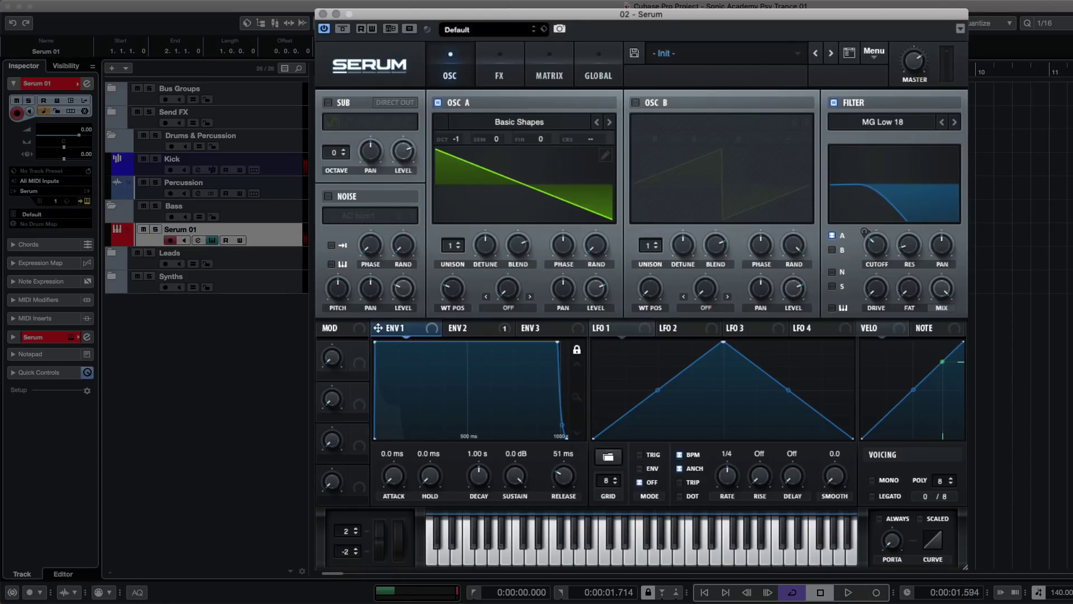
- Try a 0.0 ms release on Envelope 1, audition the bass and return the release to 51 ms
{"action": "left_click_drag", "start_coordinate": [575, 493], "coordinate": [576, 514]}
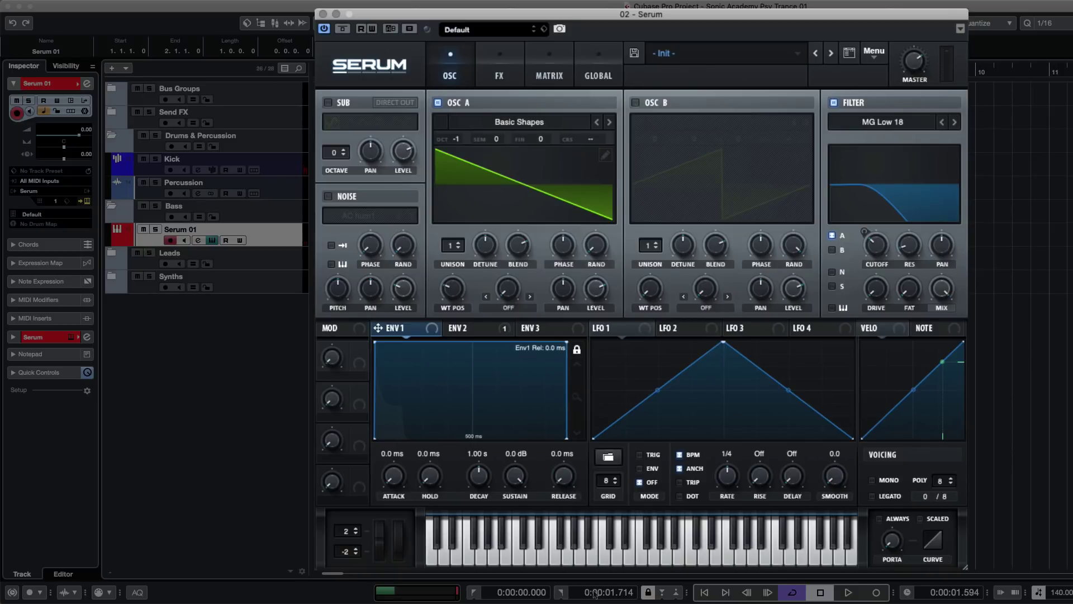
{"action": "key", "text": "space"}
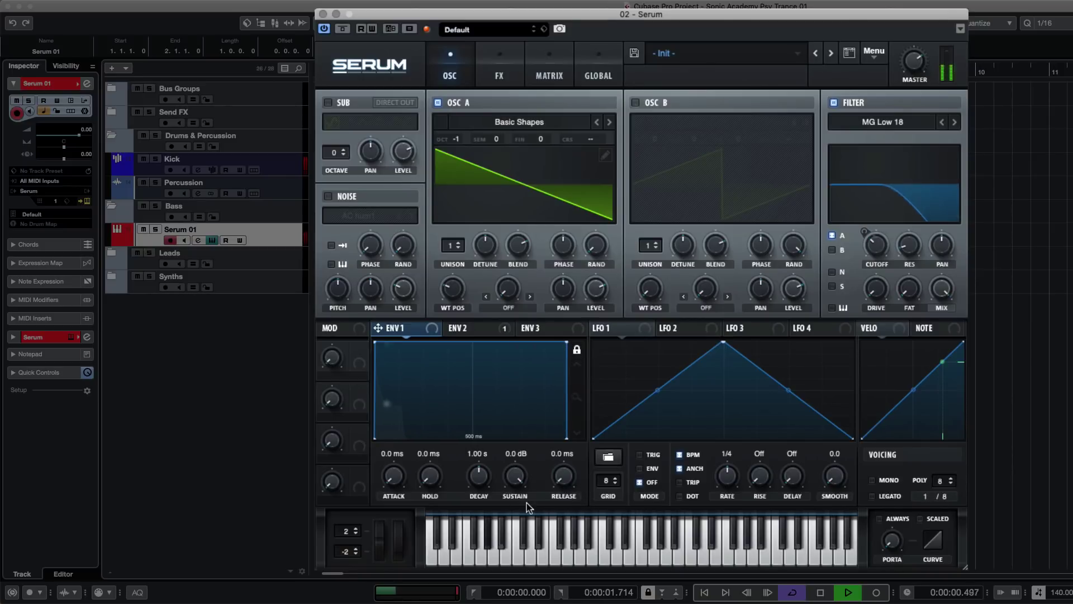
{"action": "key", "text": "space"}
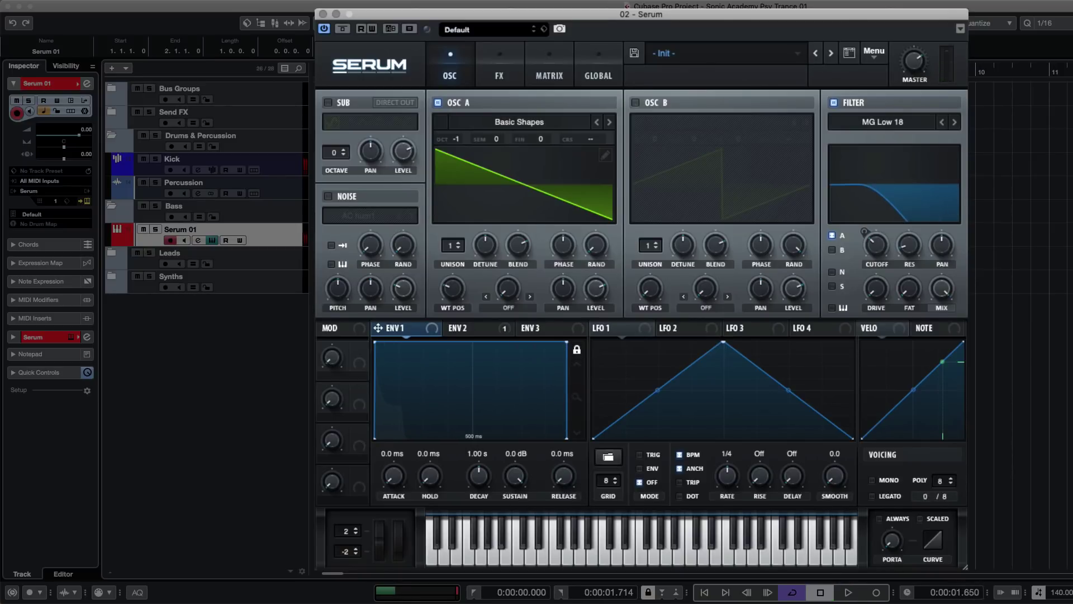
{"action": "left_click_drag", "start_coordinate": [570, 476], "coordinate": [571, 483]}
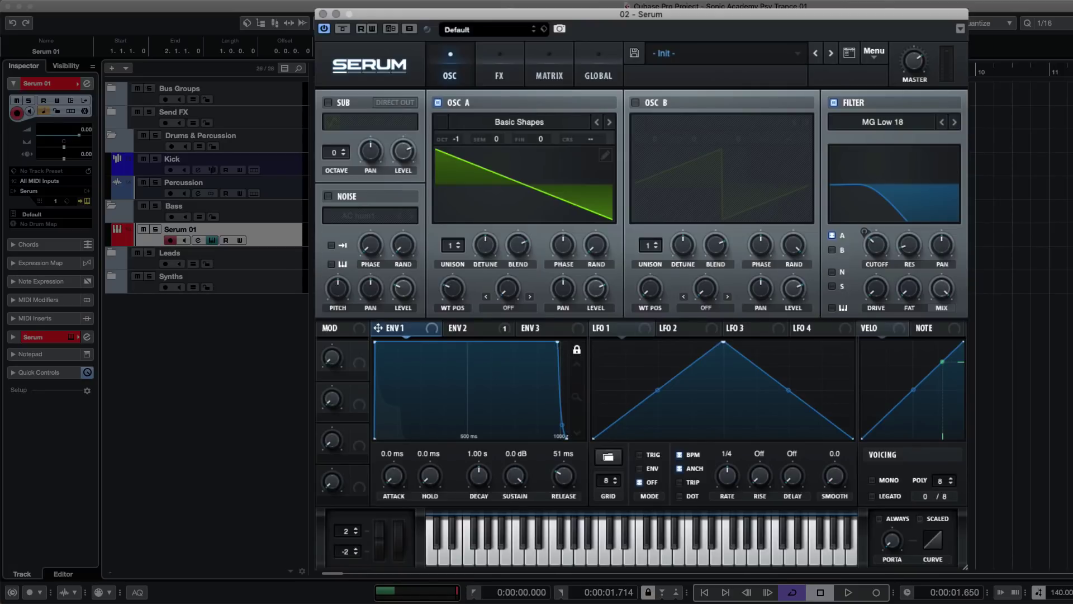
- Open the Serum 01 part in the note editor to check the note spacing, and close it again
{"action": "left_click", "coordinate": [250, 476]}
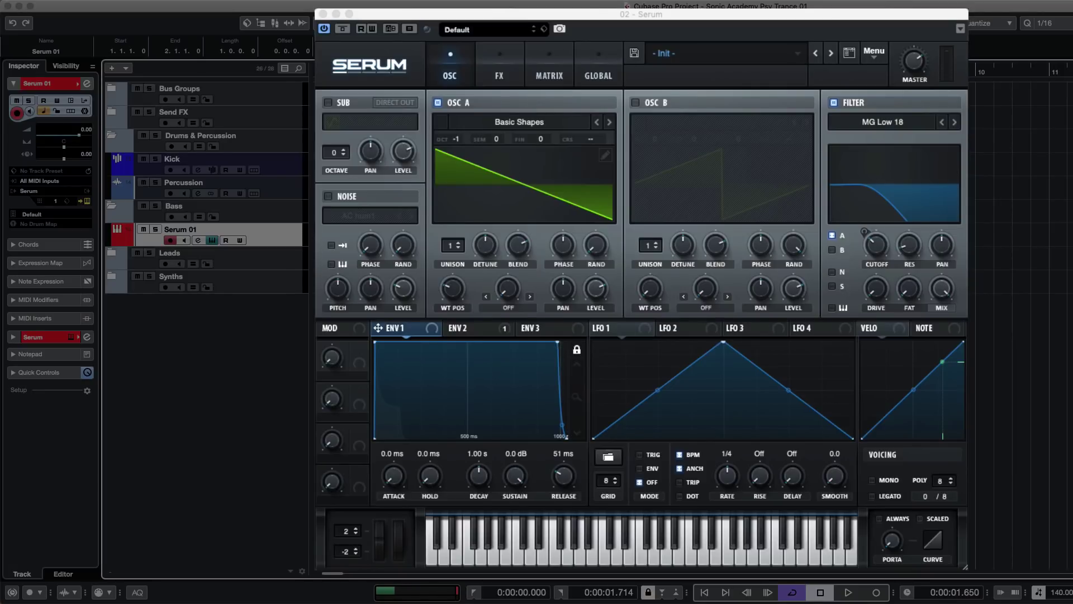
{"action": "key", "text": "Return"}
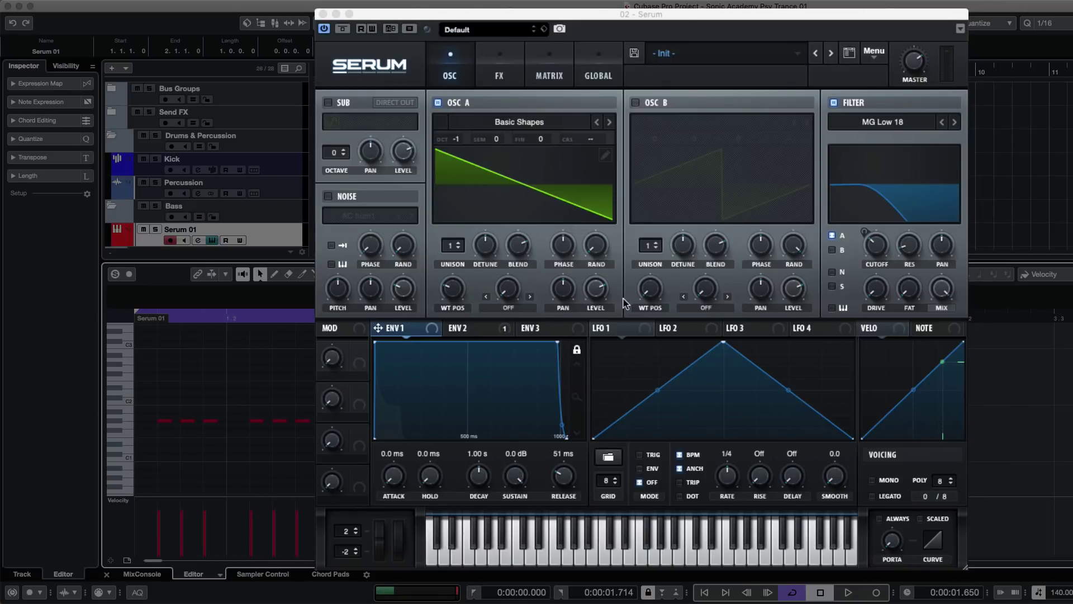
{"action": "key", "text": "Return"}
- Try mono voicing in Serum, audition the bass and switch back to polyphonic voicing
{"action": "left_click", "coordinate": [872, 480]}
{"action": "key", "text": "space"}
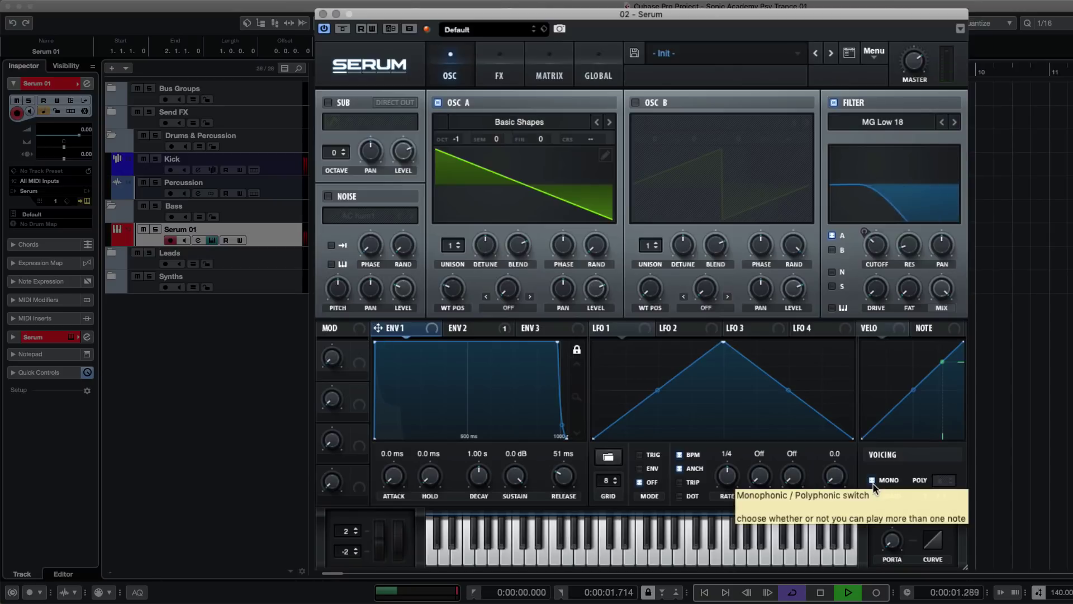
{"action": "key", "text": "space"}
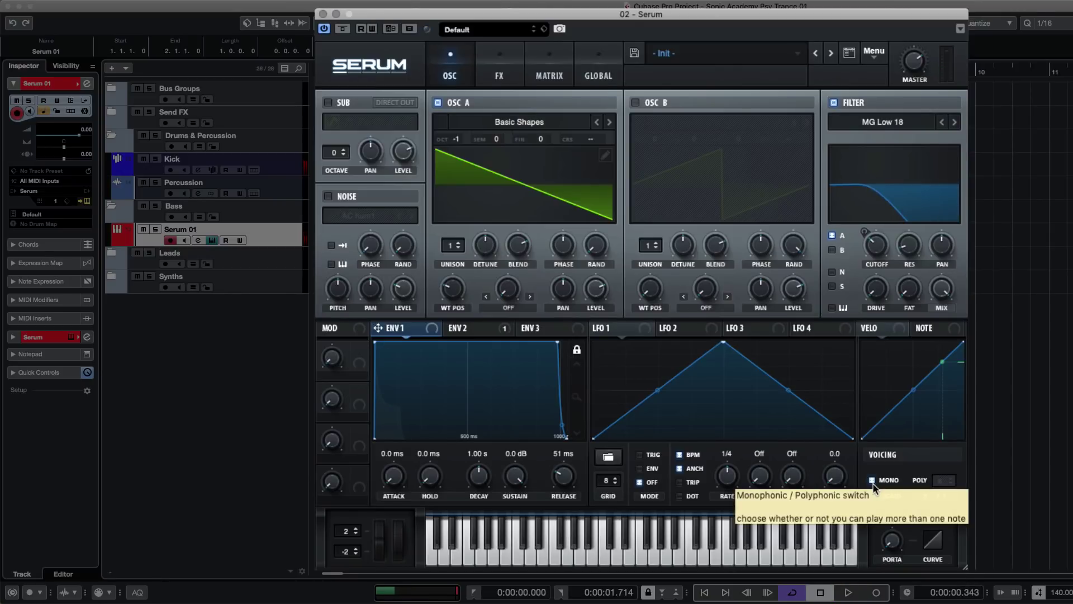
{"action": "left_click", "coordinate": [873, 480]}
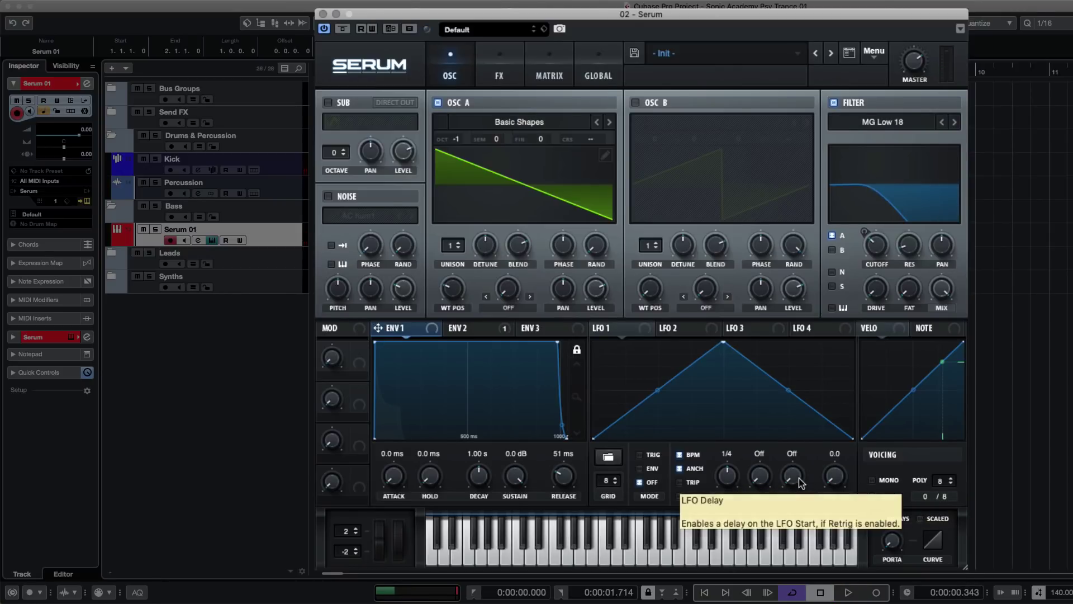
- Set Envelope 1's release to 45 ms
{"action": "left_click_drag", "start_coordinate": [572, 471], "coordinate": [573, 474]}
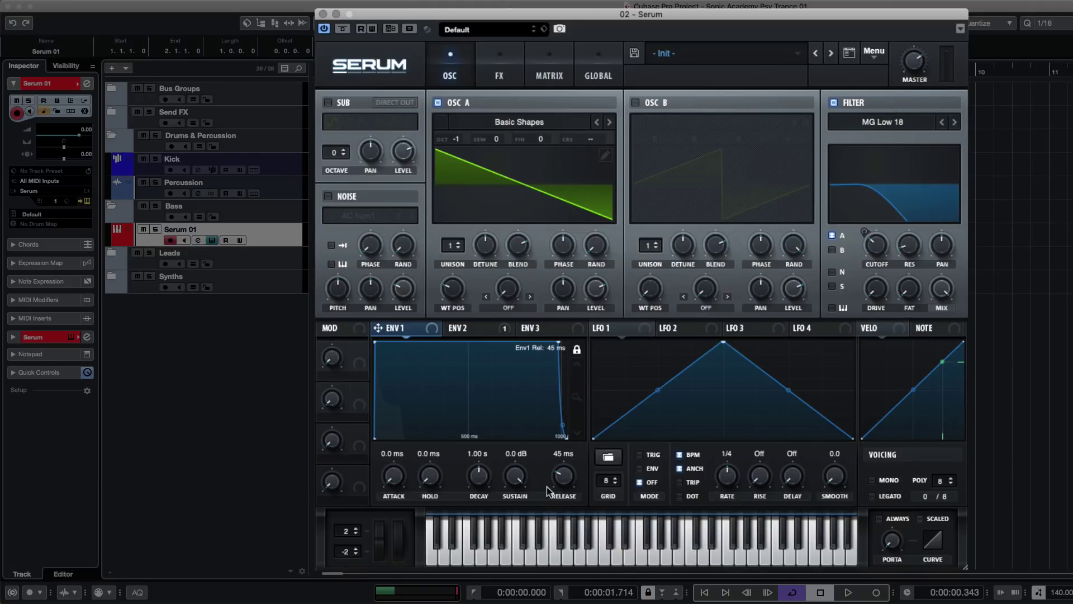
- Set Envelope 1's release to 48 ms and sustain to -11.9 dB, and bend its decay curve upward
{"action": "key", "text": "space"}
{"action": "left_click_drag", "start_coordinate": [561, 484], "coordinate": [487, 478]}
{"action": "double_click", "coordinate": [561, 482]}
{"action": "key", "text": "space"}
{"action": "left_click_drag", "start_coordinate": [466, 383], "coordinate": [476, 350]}
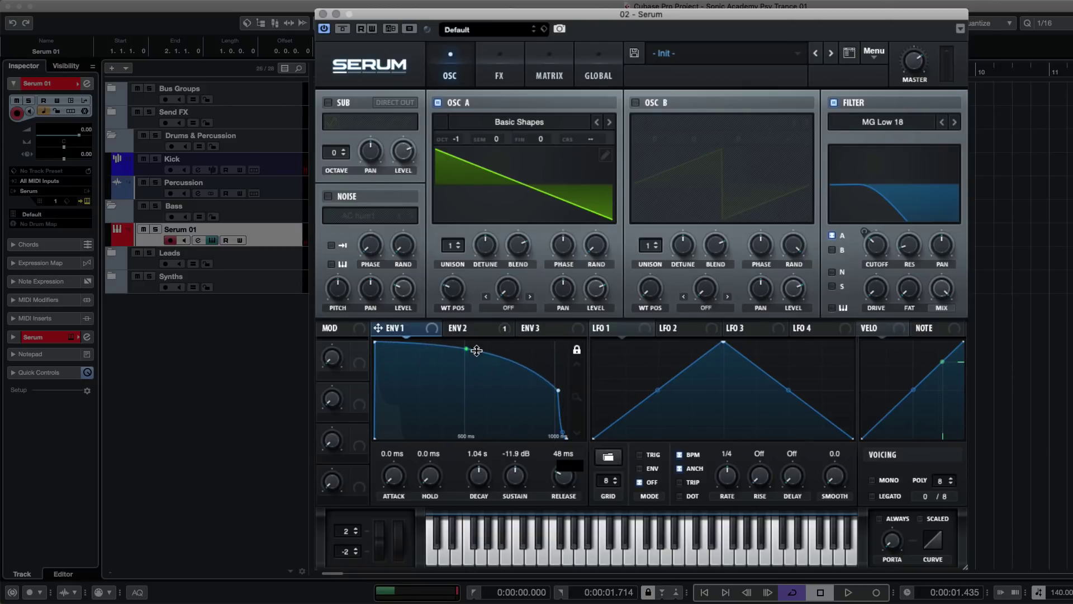
- Shorten Envelope 1's decay to 145 ms, set its sustain to -27.6 dB and audition the bass
{"action": "mouse_move", "coordinate": [483, 482]}
{"action": "left_mouse_down"}
{"action": "mouse_move", "coordinate": [479, 490]}
{"action": "mouse_move", "coordinate": [481, 477]}
{"action": "left_mouse_up"}
{"action": "key", "text": "space"}
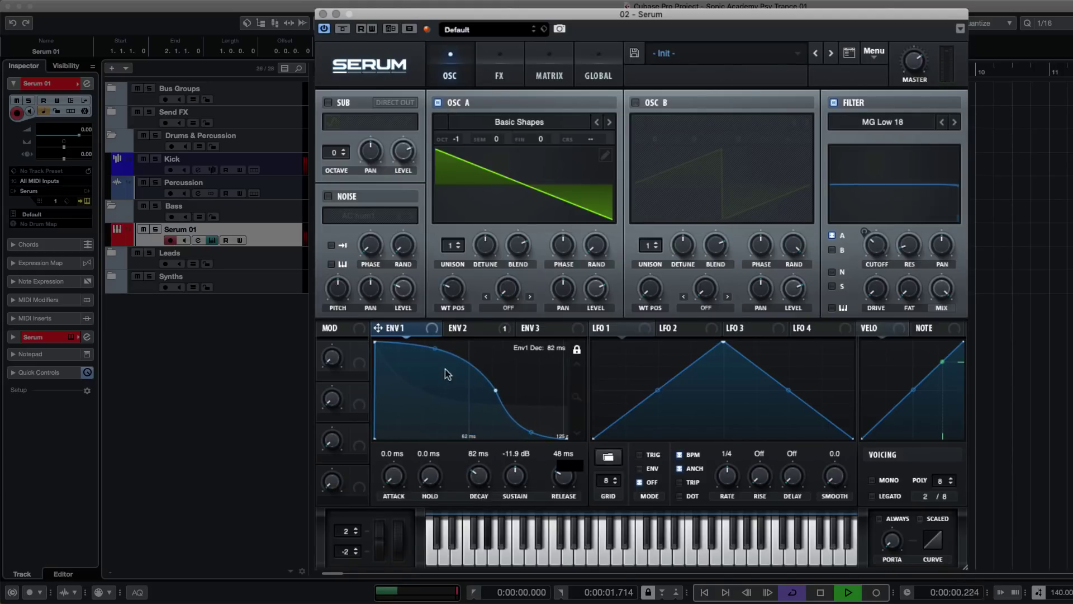
{"action": "mouse_move", "coordinate": [434, 348]}
{"action": "left_mouse_down"}
{"action": "mouse_move", "coordinate": [428, 392]}
{"action": "mouse_move", "coordinate": [435, 347]}
{"action": "left_mouse_up"}
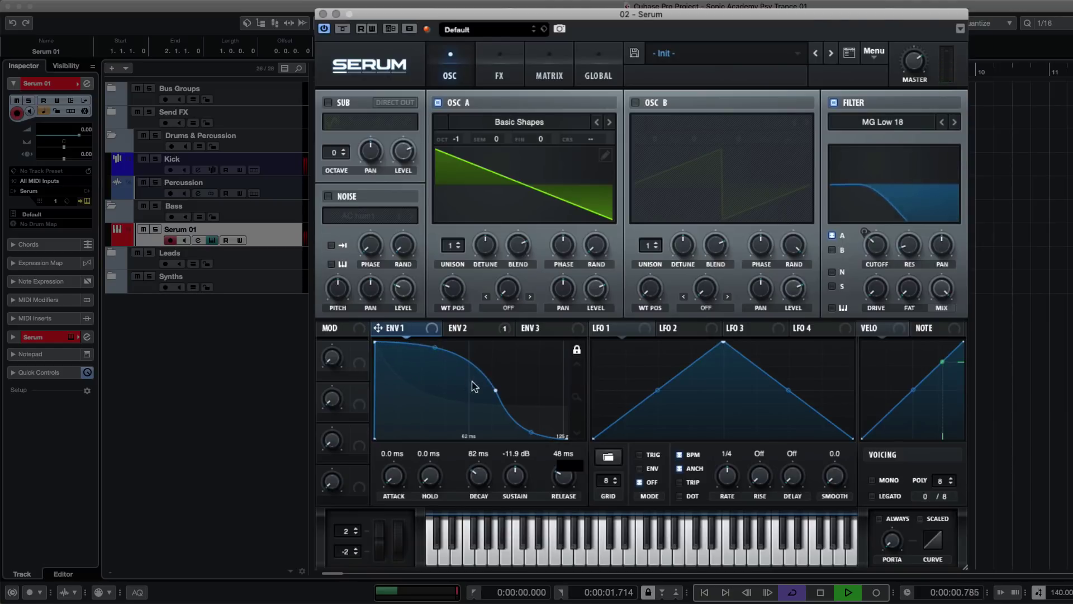
{"action": "left_click_drag", "start_coordinate": [519, 475], "coordinate": [486, 475]}
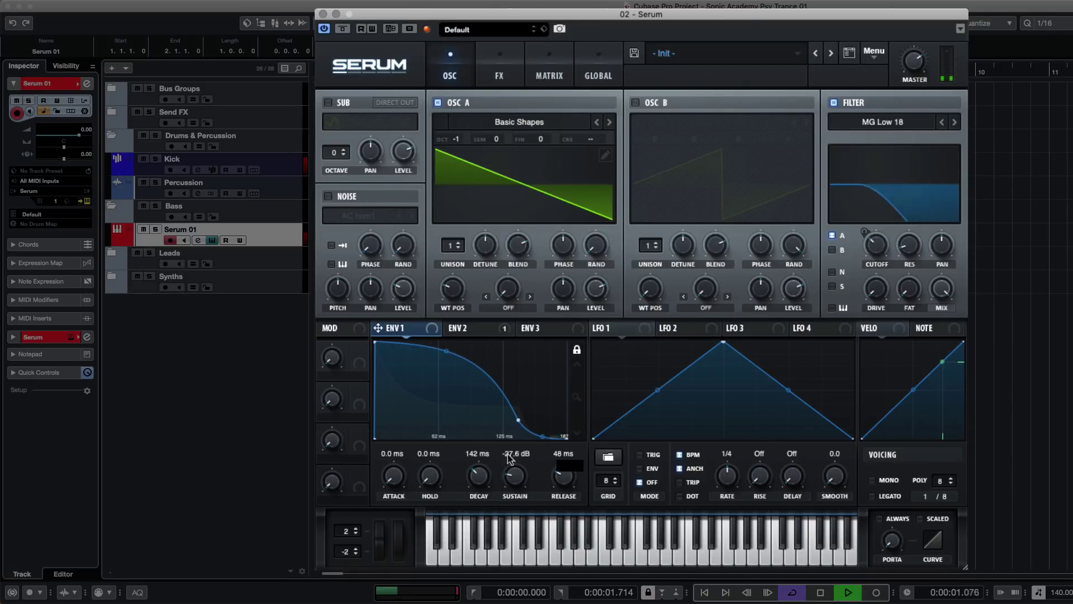
{"action": "left_click_drag", "start_coordinate": [484, 477], "coordinate": [484, 477]}
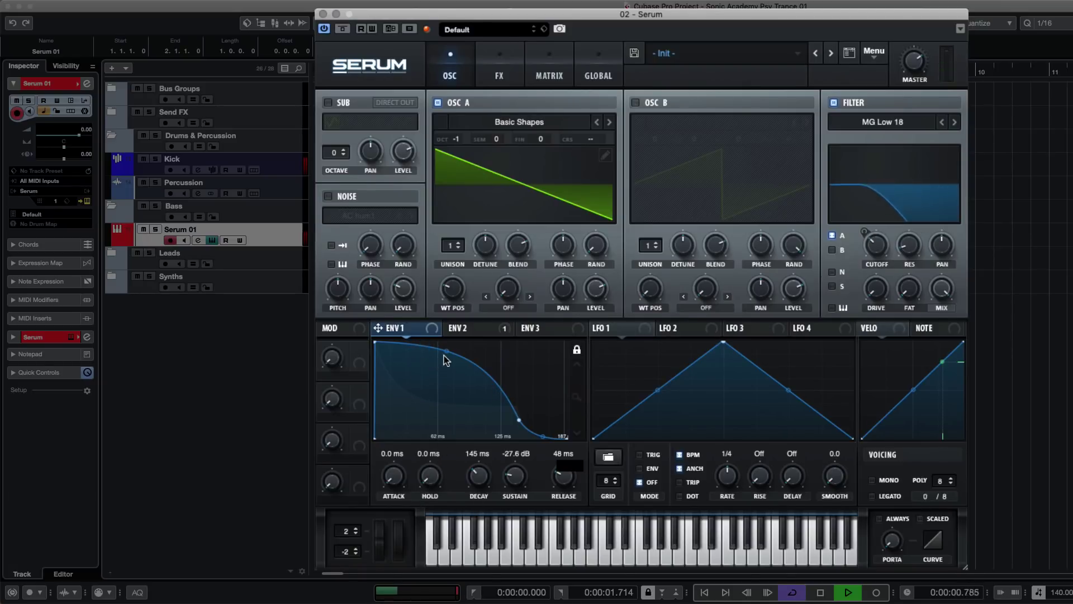
{"action": "key", "text": "space"}
{"action": "key", "text": "space"}
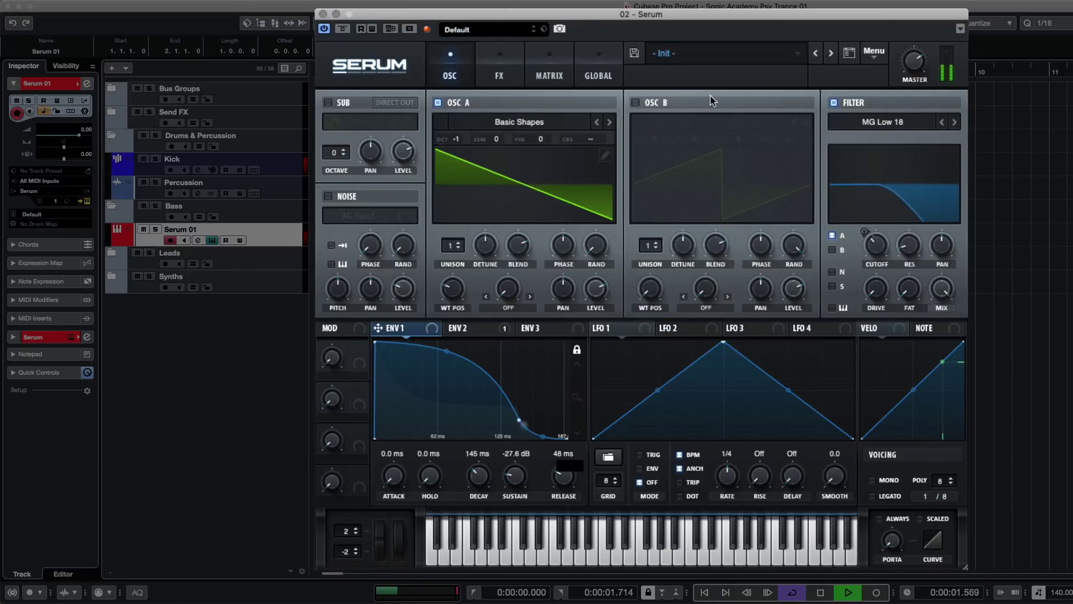
- Look at Serum's effects page and stop playback
{"action": "left_click", "coordinate": [554, 64]}
{"action": "left_click", "coordinate": [500, 70]}
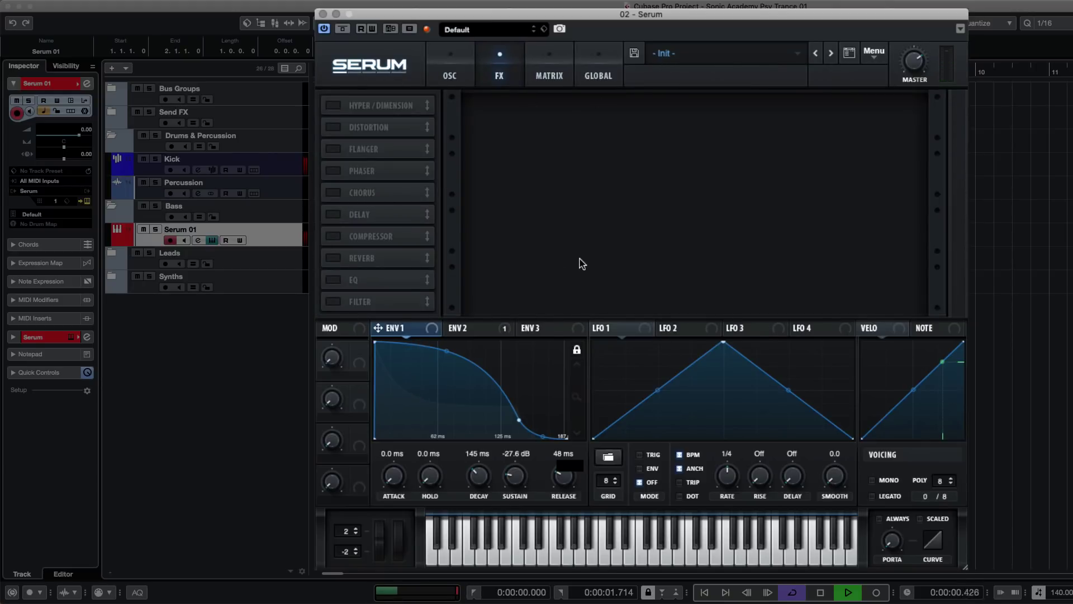
{"action": "key", "text": "space"}
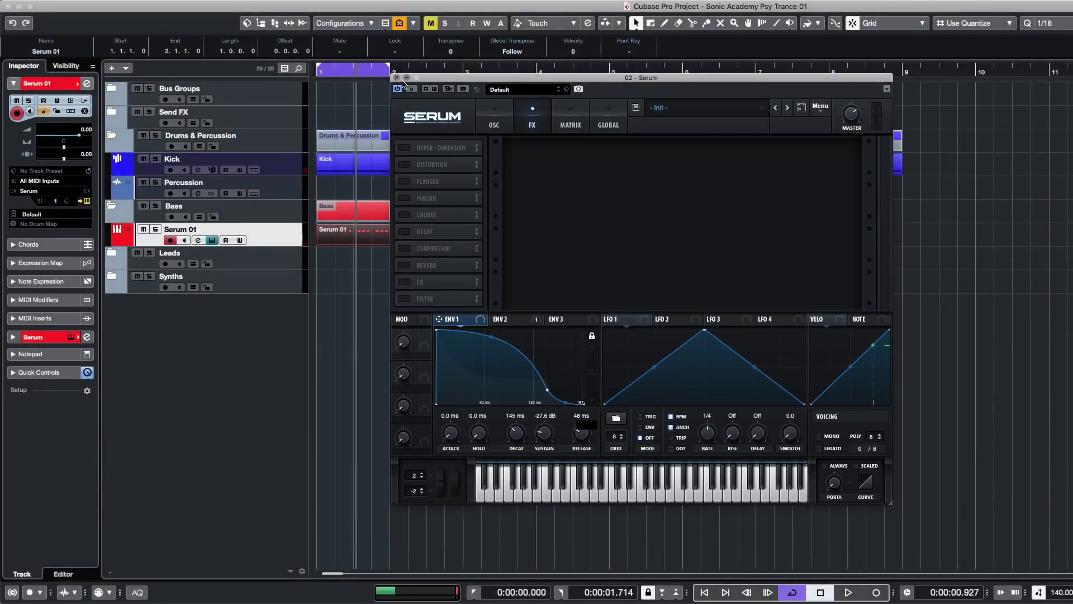
- Close Serum and open the channel settings of the Serum 01 track
{"action": "left_click", "coordinate": [397, 79]}
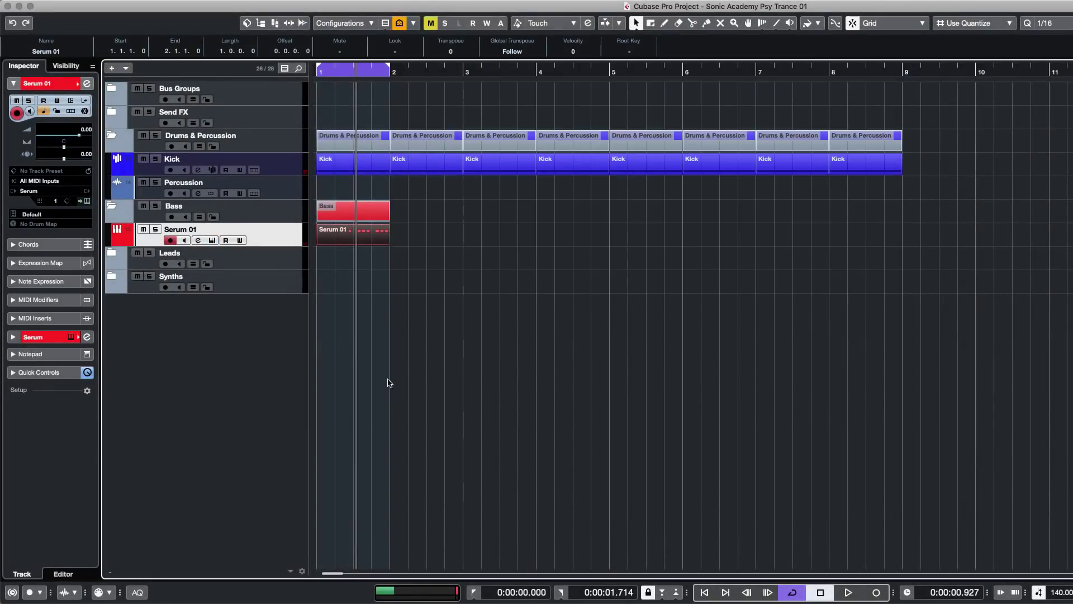
{"action": "left_click", "coordinate": [408, 342]}
{"action": "left_click", "coordinate": [199, 241]}
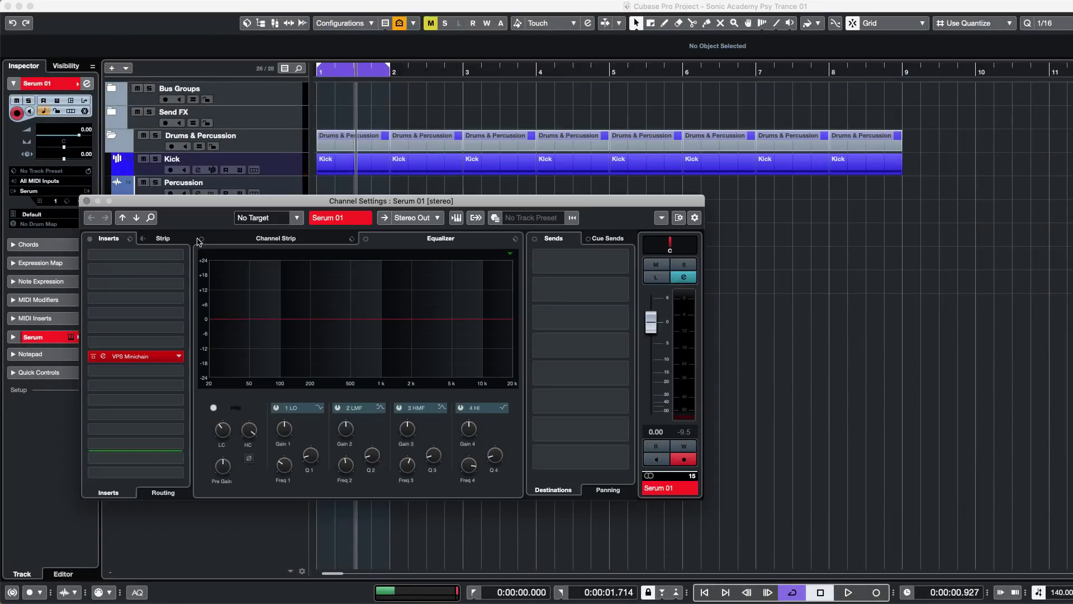
{"action": "left_click_drag", "start_coordinate": [270, 196], "coordinate": [507, 192]}
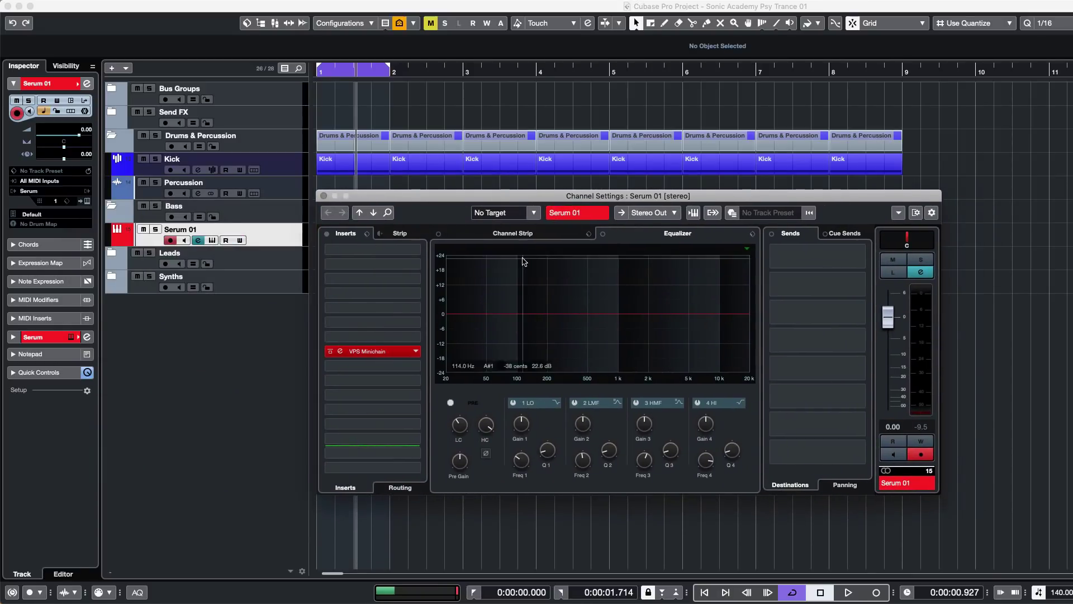
- Load the OTT multiband compressor in the second insert slot of Serum 01
{"action": "left_click", "coordinate": [358, 255]}
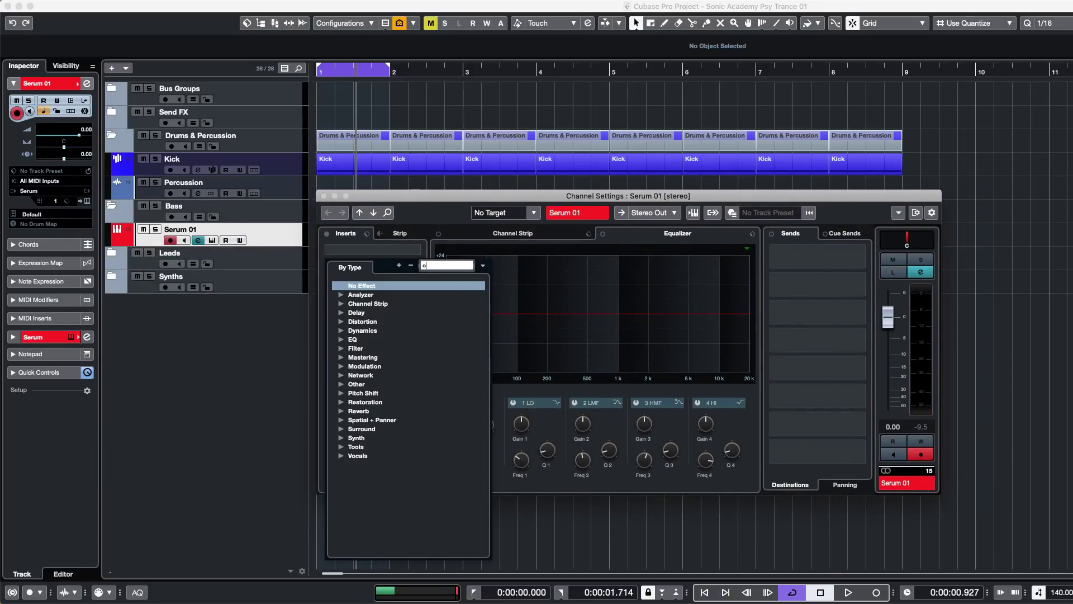
{"action": "key", "text": "Return"}
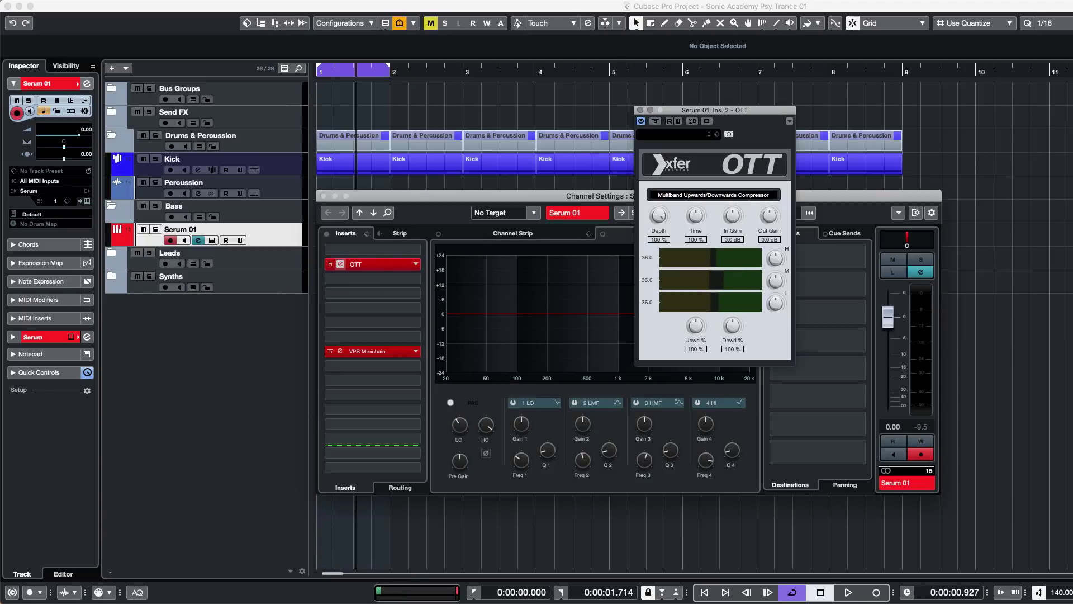
{"action": "left_click_drag", "start_coordinate": [716, 111], "coordinate": [411, 135]}
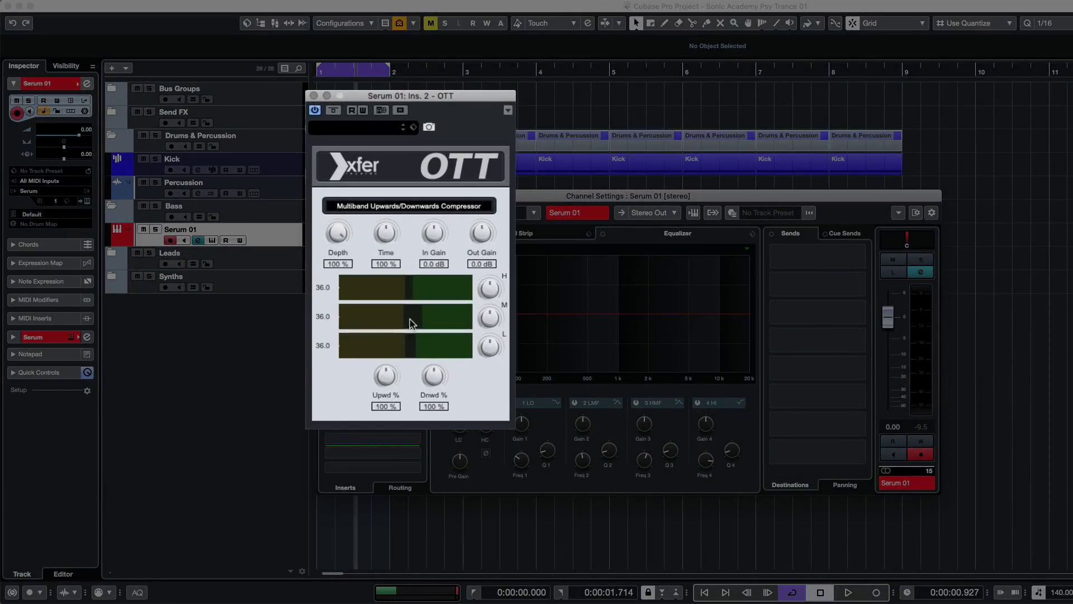
- Adjust the band thresholds in OTT and audition their effect on the bass
{"action": "left_click_drag", "start_coordinate": [410, 322], "coordinate": [416, 327]}
{"action": "key", "text": "space"}
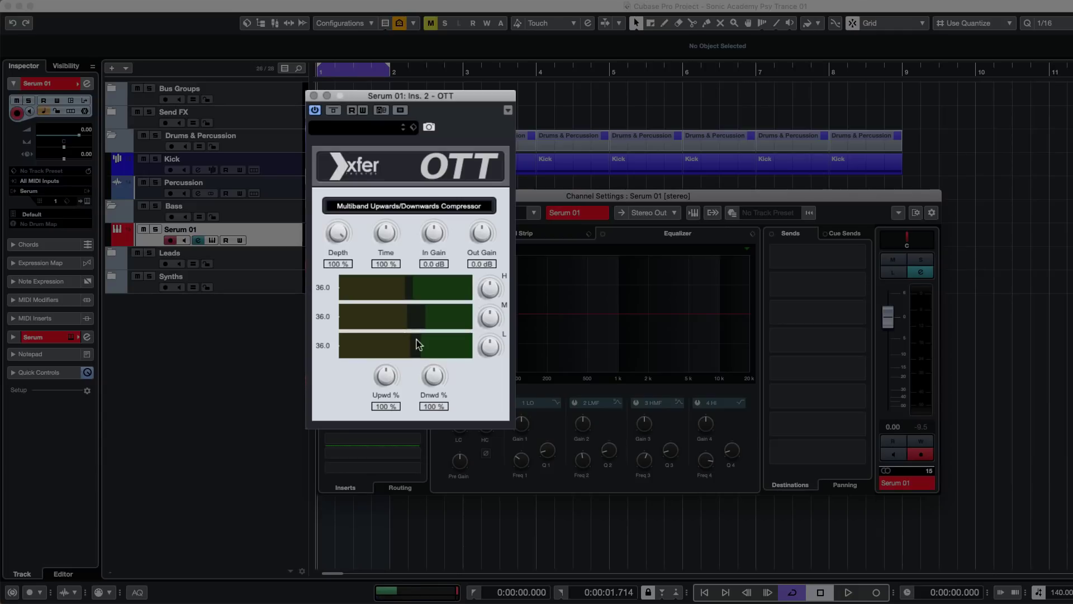
{"action": "key", "text": "space"}
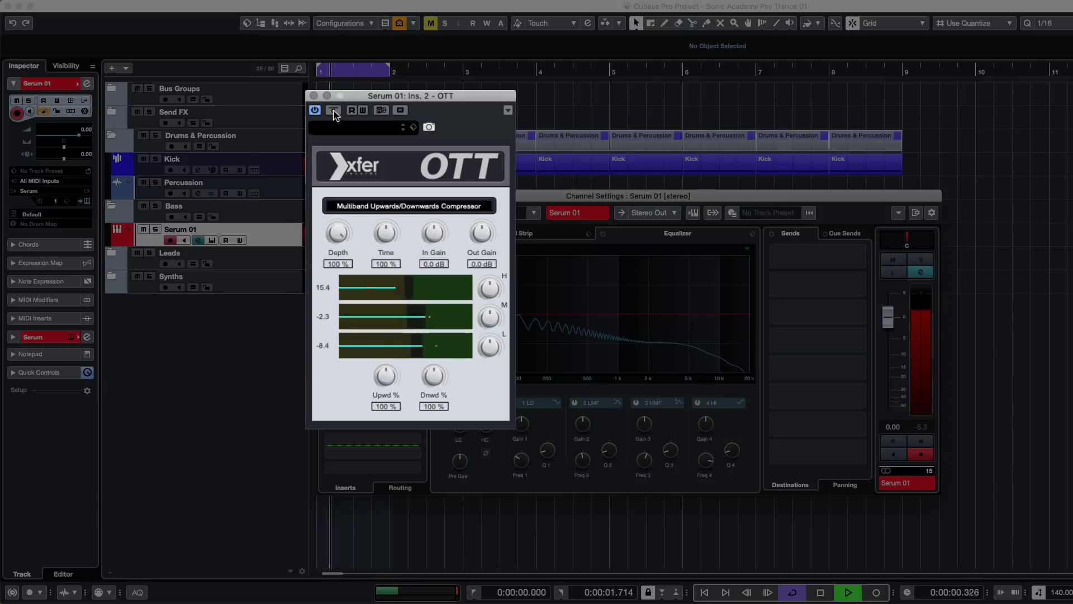
{"action": "key", "text": "space"}
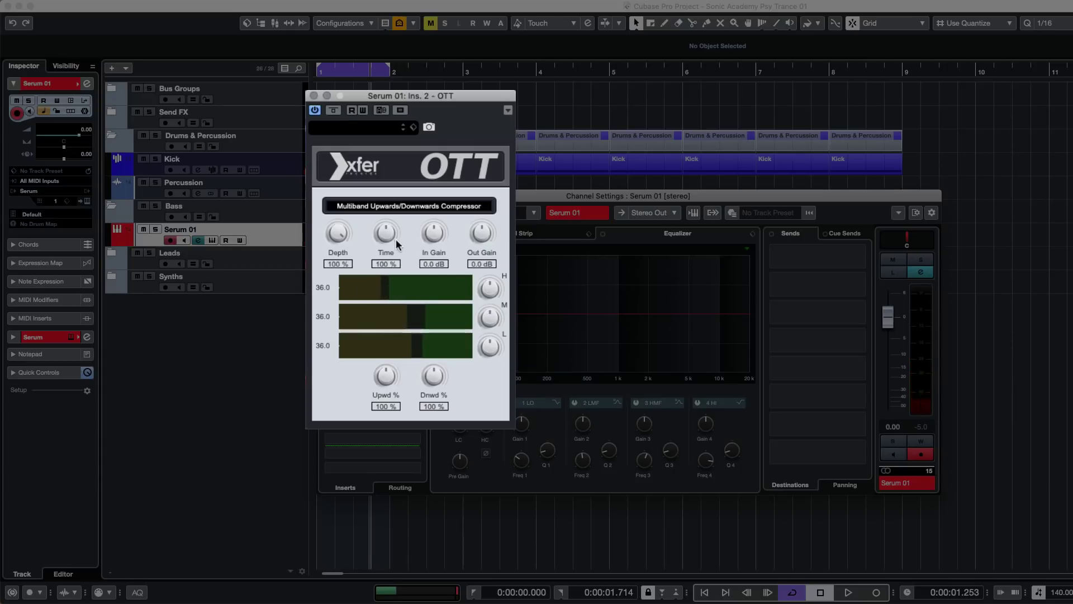
- Set OTT's time to 277 %, raise the high band's gain and slightly lower the mid band's while auditioning
{"action": "key", "text": "space"}
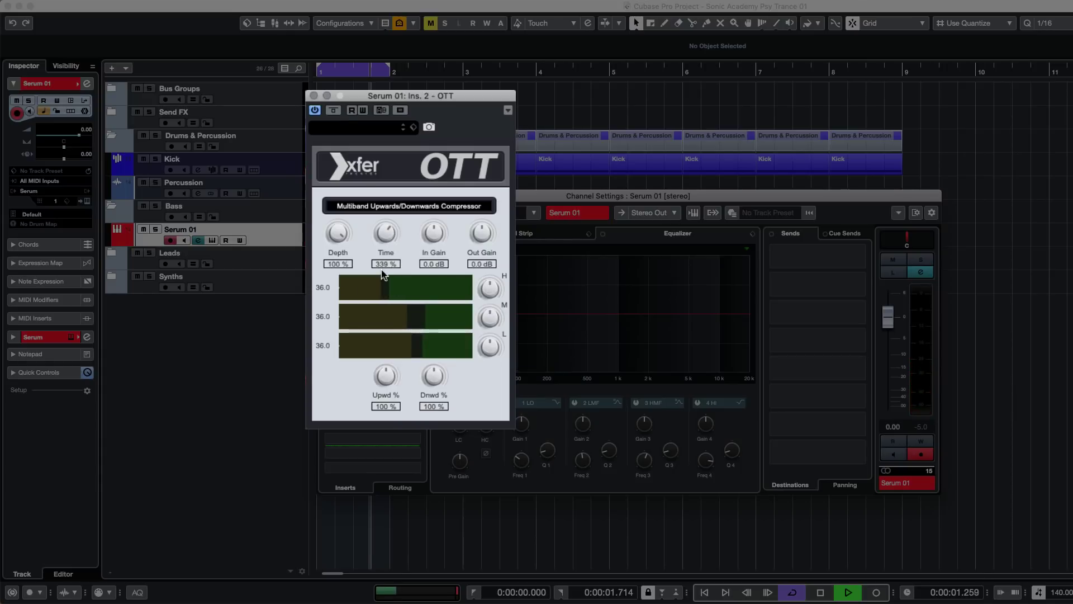
{"action": "left_click_drag", "start_coordinate": [385, 232], "coordinate": [386, 238]}
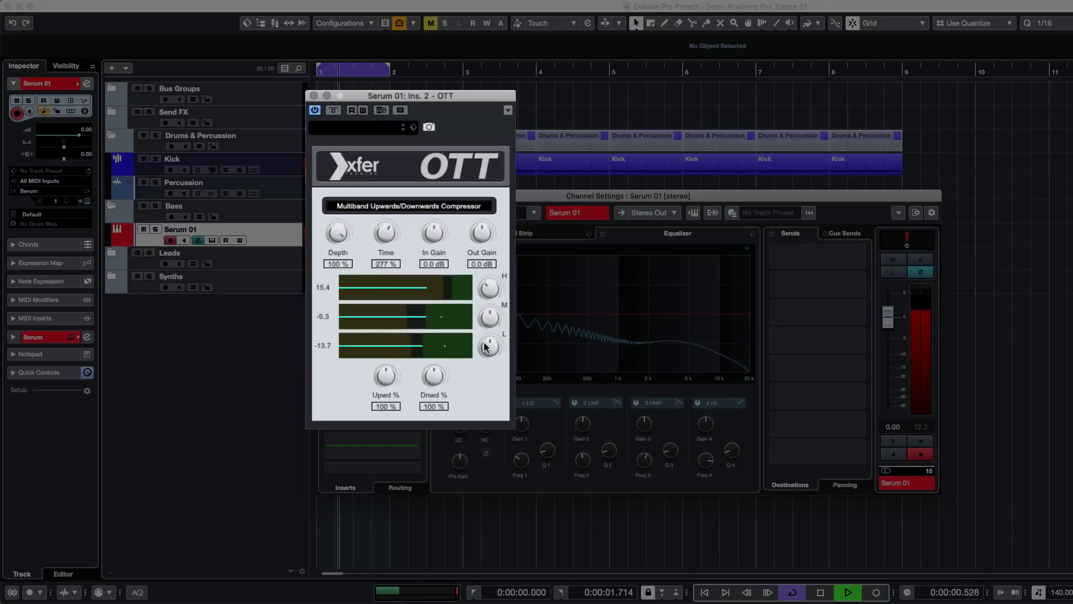
{"action": "key", "text": "space"}
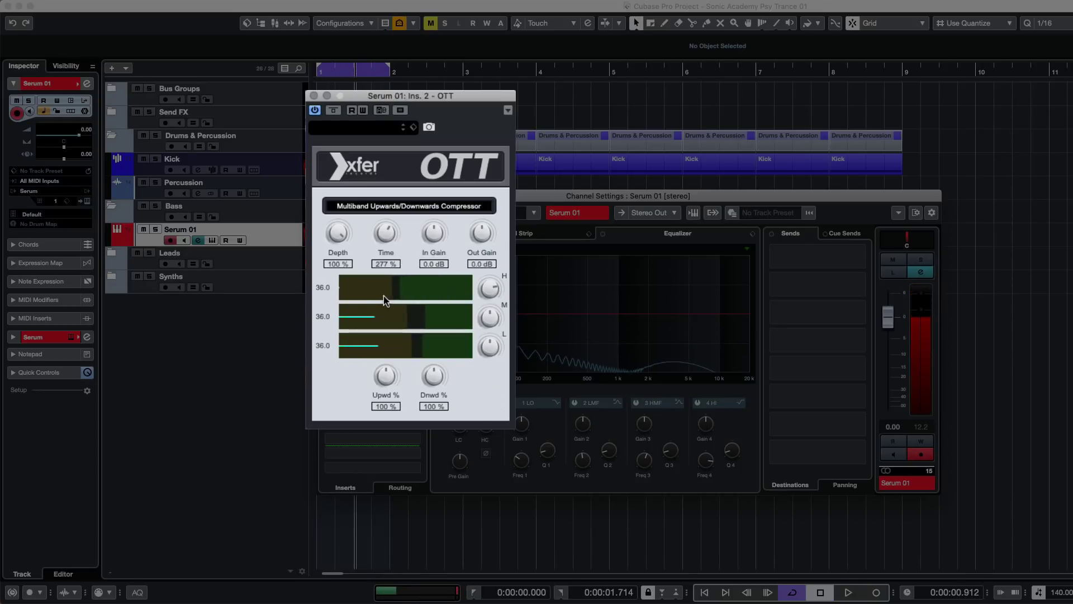
{"action": "key", "text": "space"}
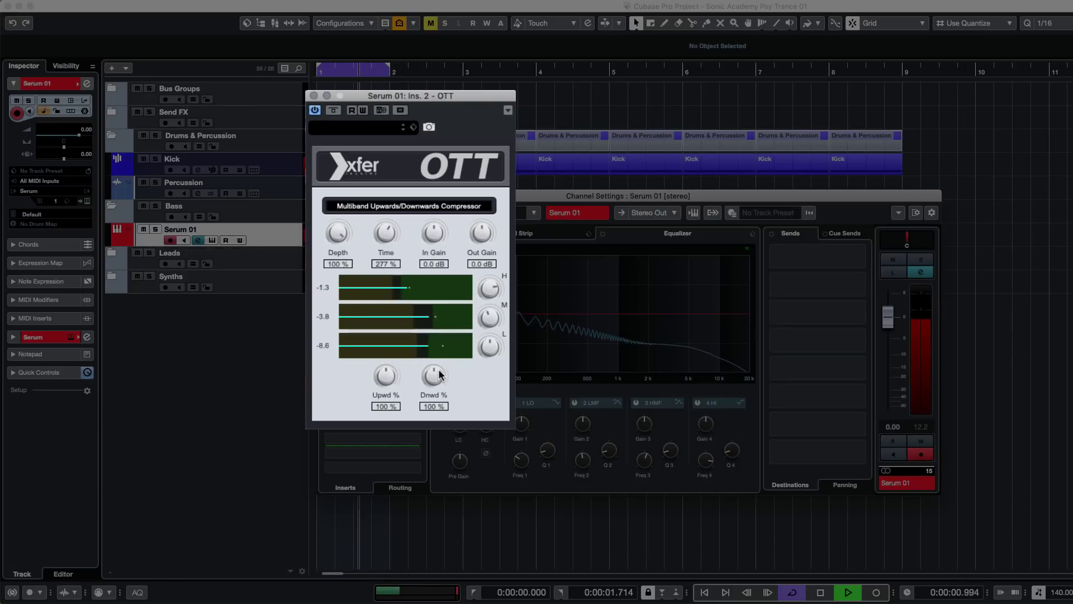
- Set OTT's depth to 72 % and time to 544 % while auditioning, and close the plug-in
{"action": "key", "text": "space"}
{"action": "mouse_move", "coordinate": [342, 235]}
{"action": "left_mouse_down"}
{"action": "mouse_move", "coordinate": [354, 333]}
{"action": "mouse_move", "coordinate": [340, 257]}
{"action": "mouse_move", "coordinate": [346, 221]}
{"action": "left_mouse_up"}
{"action": "key", "text": "space"}
{"action": "left_click_drag", "start_coordinate": [341, 234], "coordinate": [392, 215]}
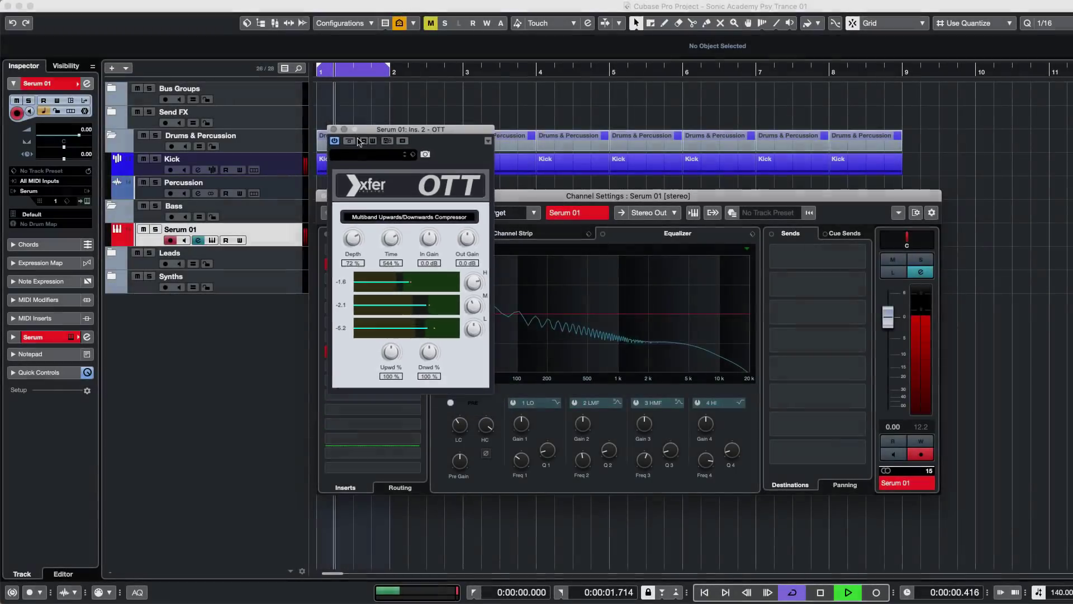
{"action": "left_click", "coordinate": [313, 96]}
{"action": "key", "text": "space"}
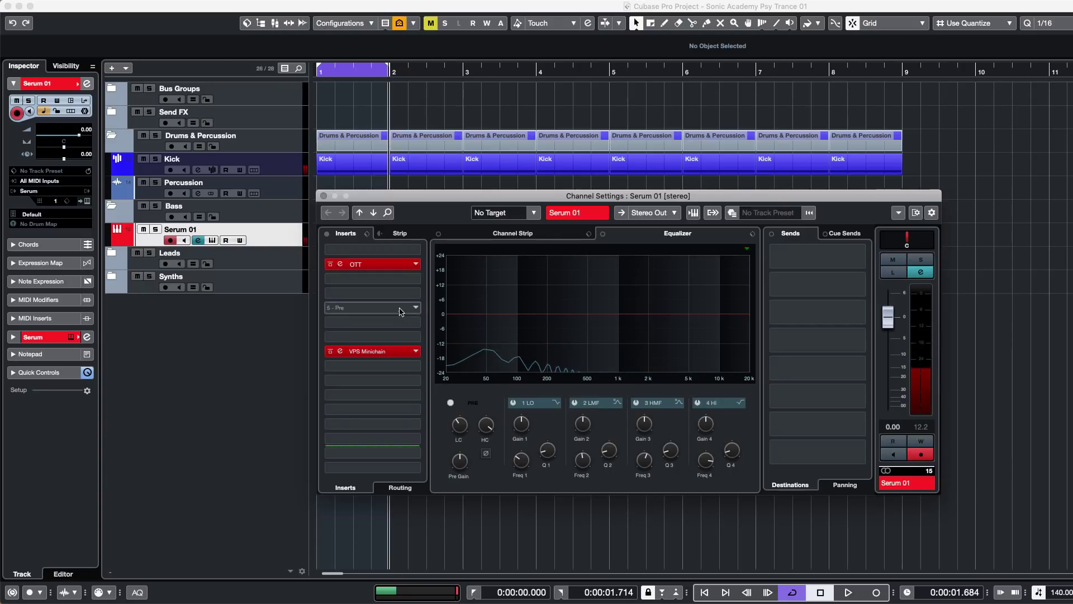
- Load the Lindell 7X-500 compressor in the fourth insert slot of Serum 01
{"action": "left_click", "coordinate": [378, 294]}
{"action": "type", "text": "7x"}
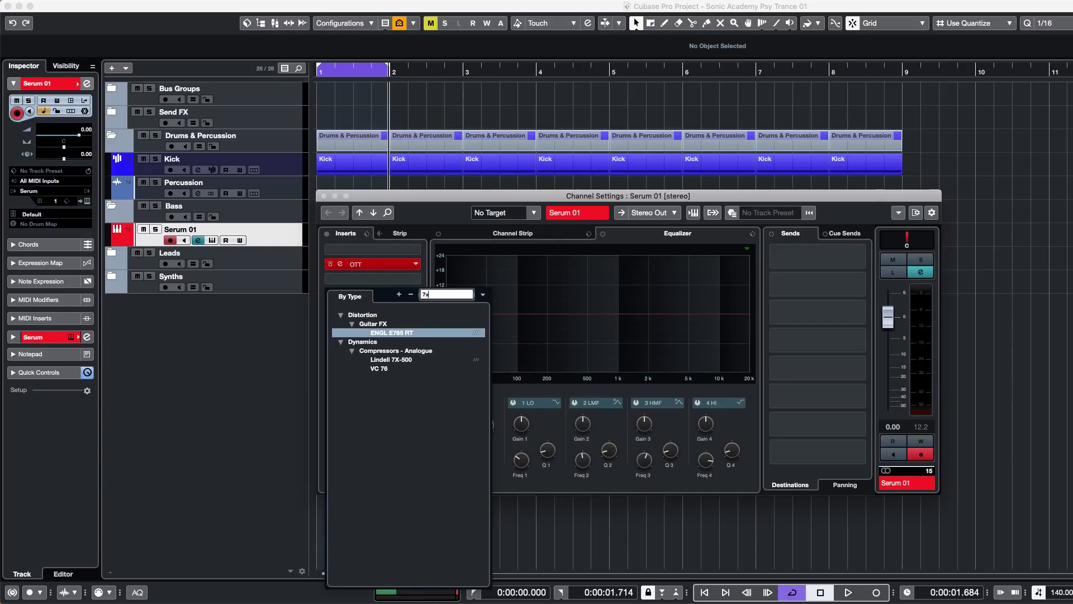
{"action": "key", "text": "Return"}
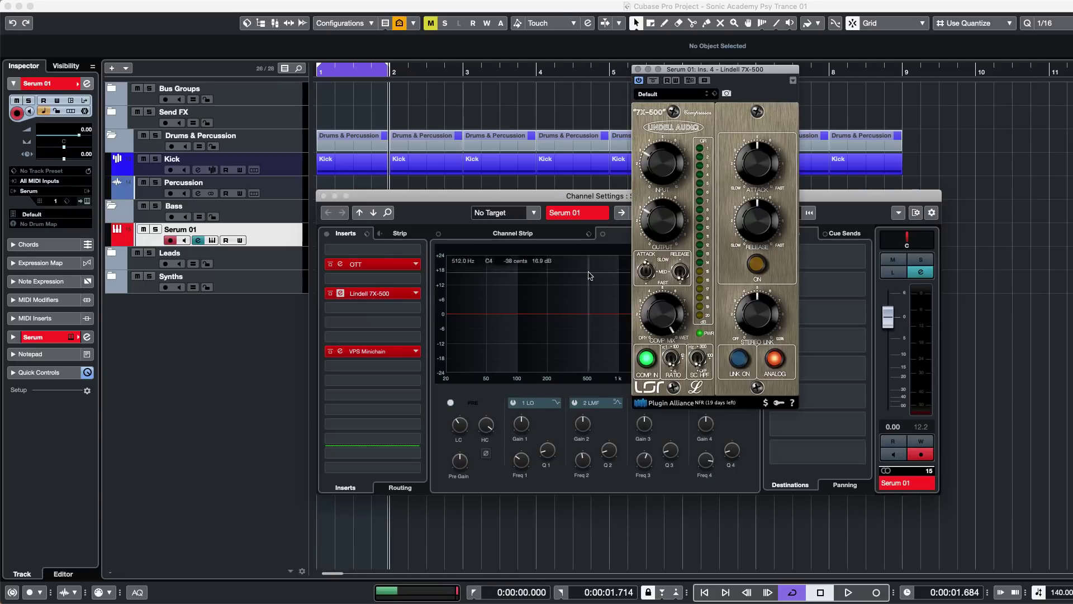
- Audition the bass through the Lindell 7X-500 compressor and close its window
{"action": "key", "text": "space"}
{"action": "left_click_drag", "start_coordinate": [705, 68], "coordinate": [491, 133]}
{"action": "key", "text": "space"}
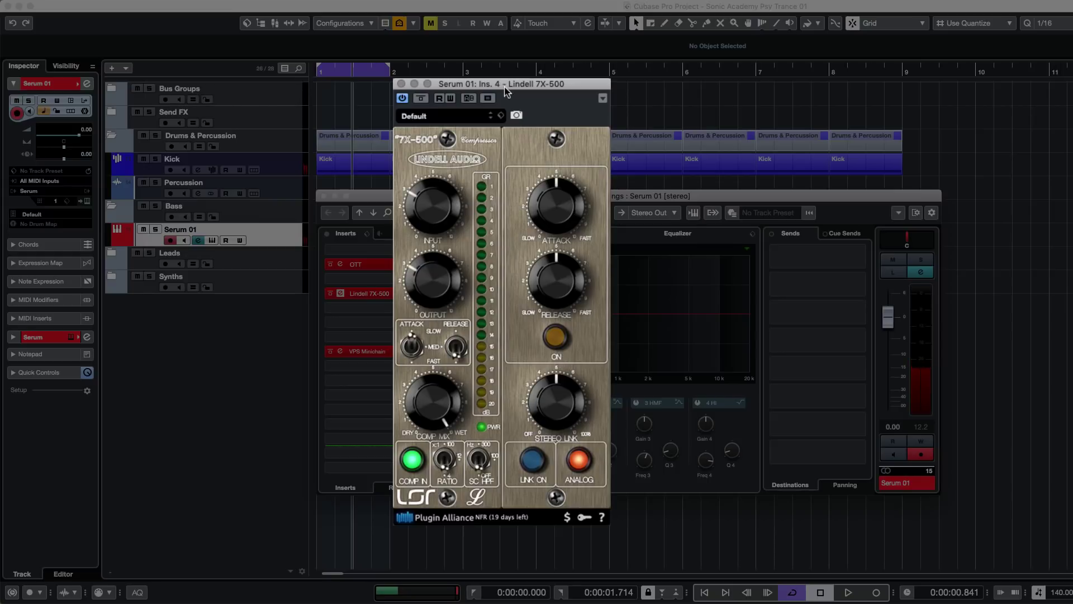
{"action": "left_click_drag", "start_coordinate": [507, 92], "coordinate": [389, 44]}
{"action": "key", "text": "space"}
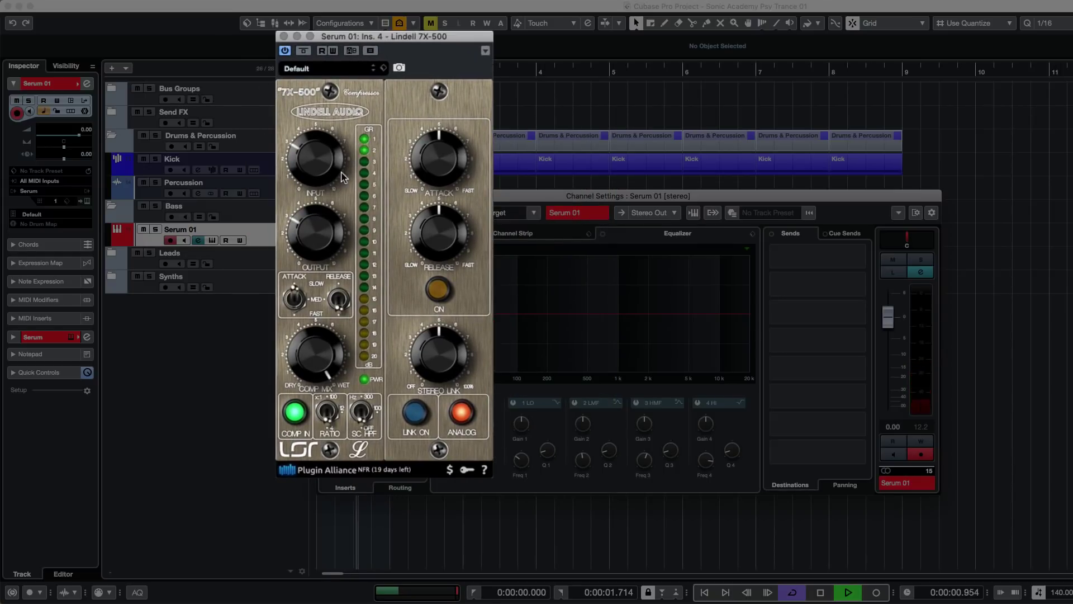
{"action": "key", "text": "space"}
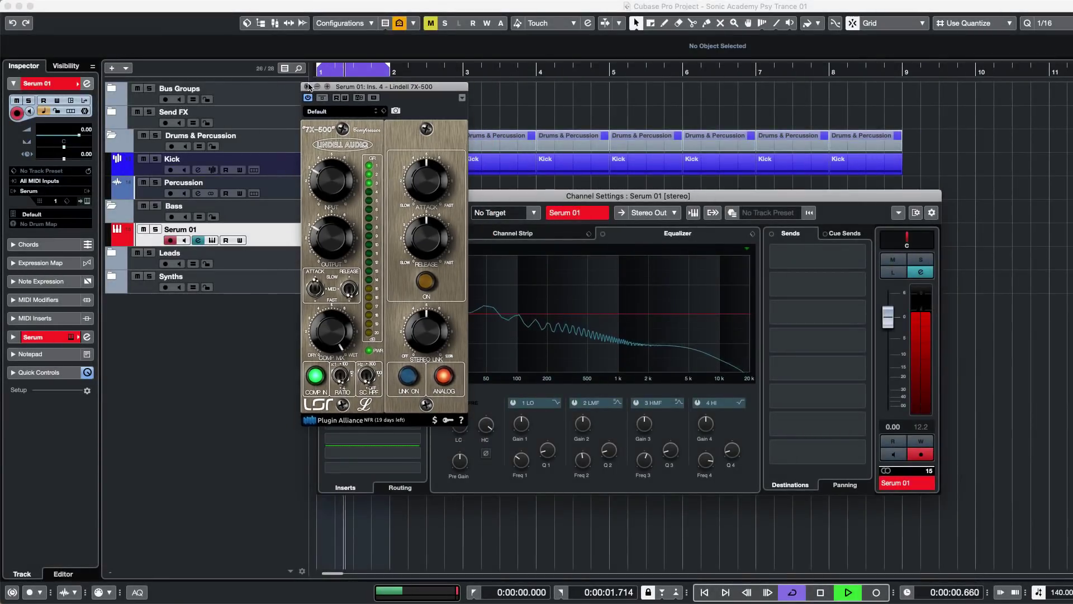
{"action": "left_click", "coordinate": [301, 86]}
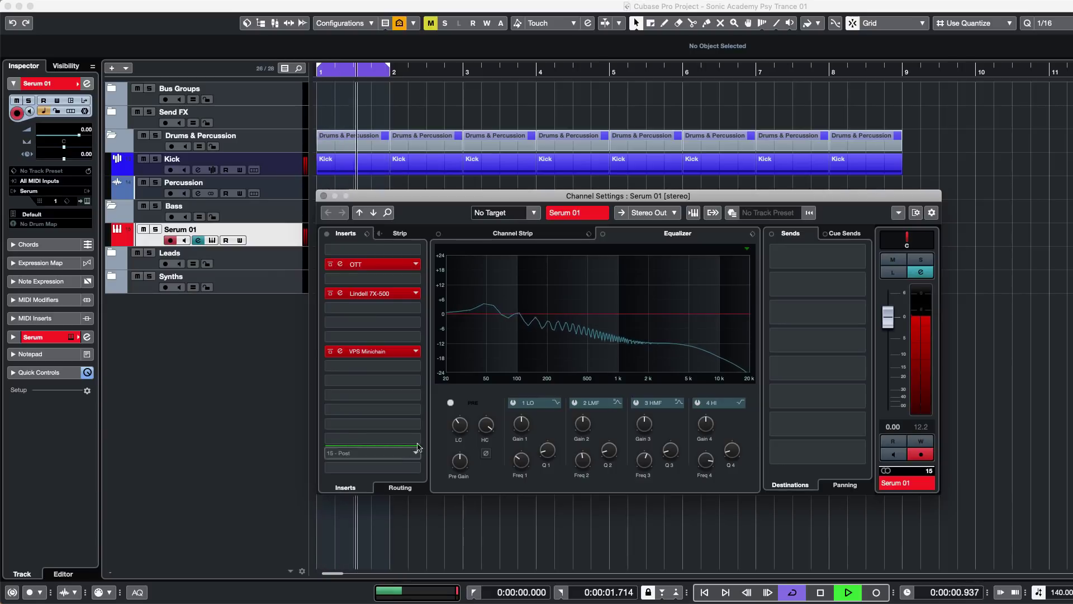
{"action": "key", "text": "space"}
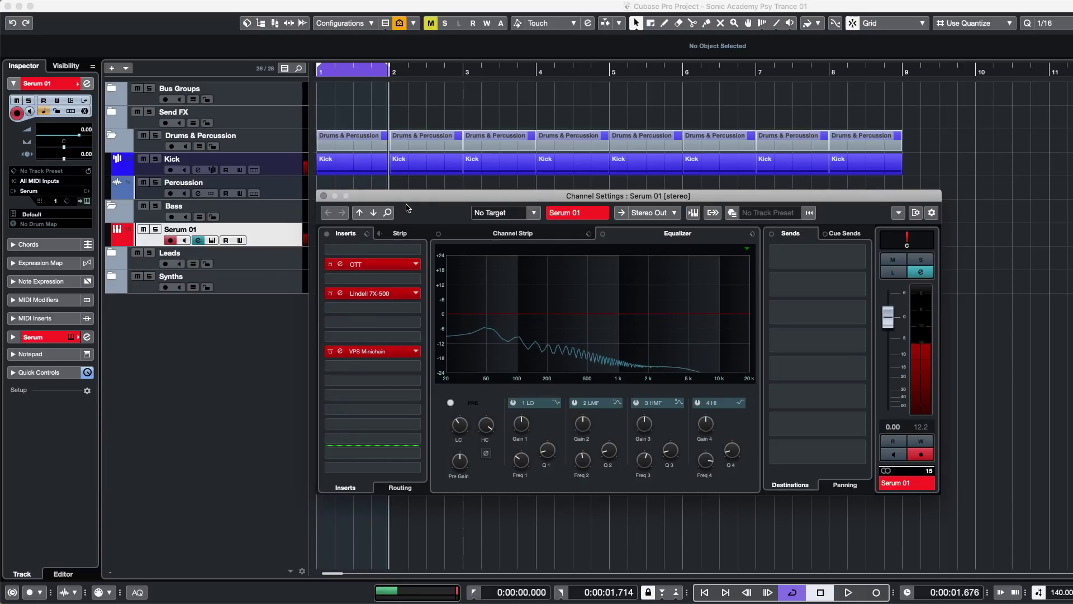
- Enable the low-cut filter on the Serum 01 channel at 45 Hz
{"action": "left_click_drag", "start_coordinate": [401, 196], "coordinate": [350, 193]}
{"action": "left_click", "coordinate": [409, 435]}
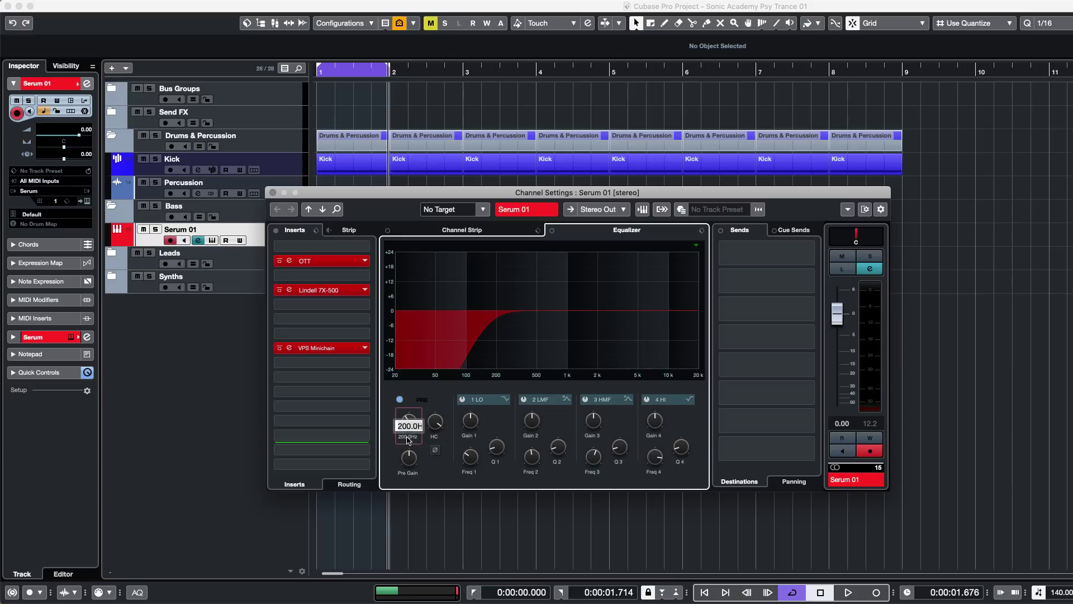
{"action": "key", "text": "Return"}
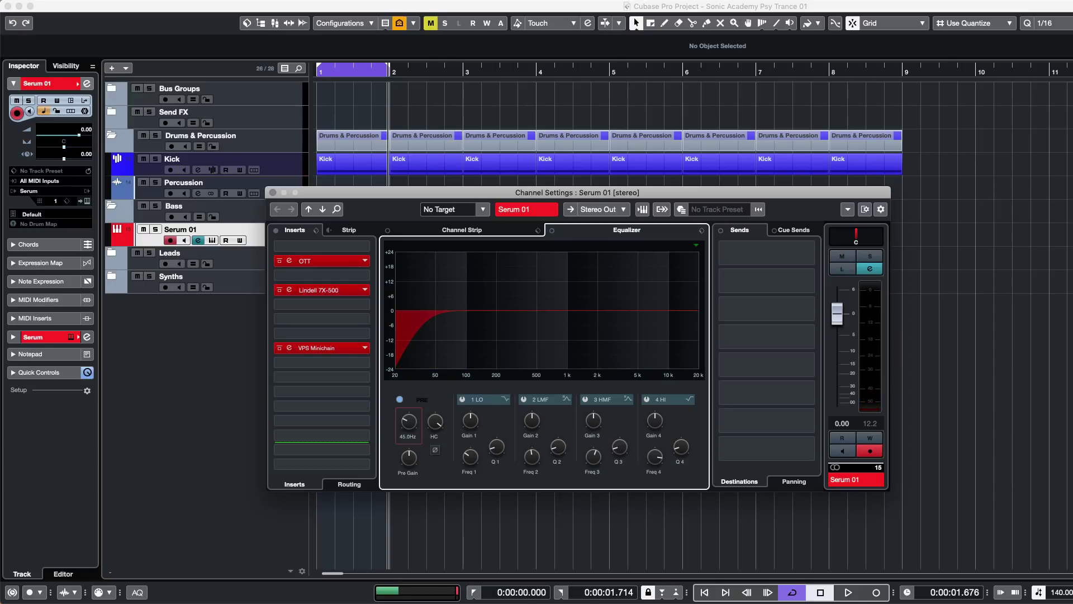
- Set the low-cut filter's slope to 48 dB/Oct and return the playhead to the project start
{"action": "right_click", "coordinate": [415, 424]}
{"action": "mouse_move", "coordinate": [475, 463]}
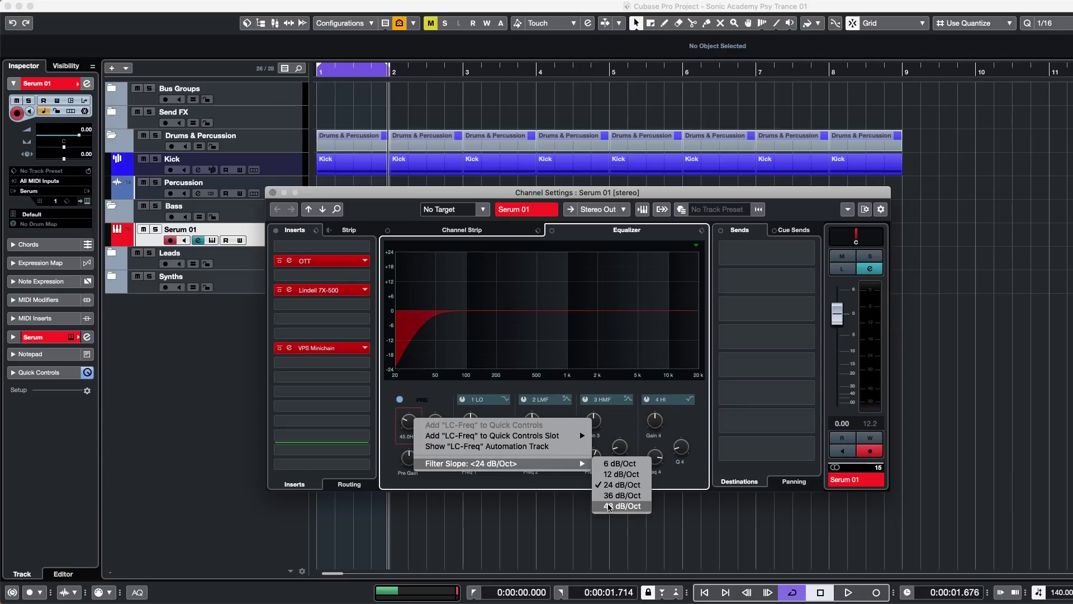
{"action": "left_click", "coordinate": [609, 506]}
{"action": "key", "text": "Home"}
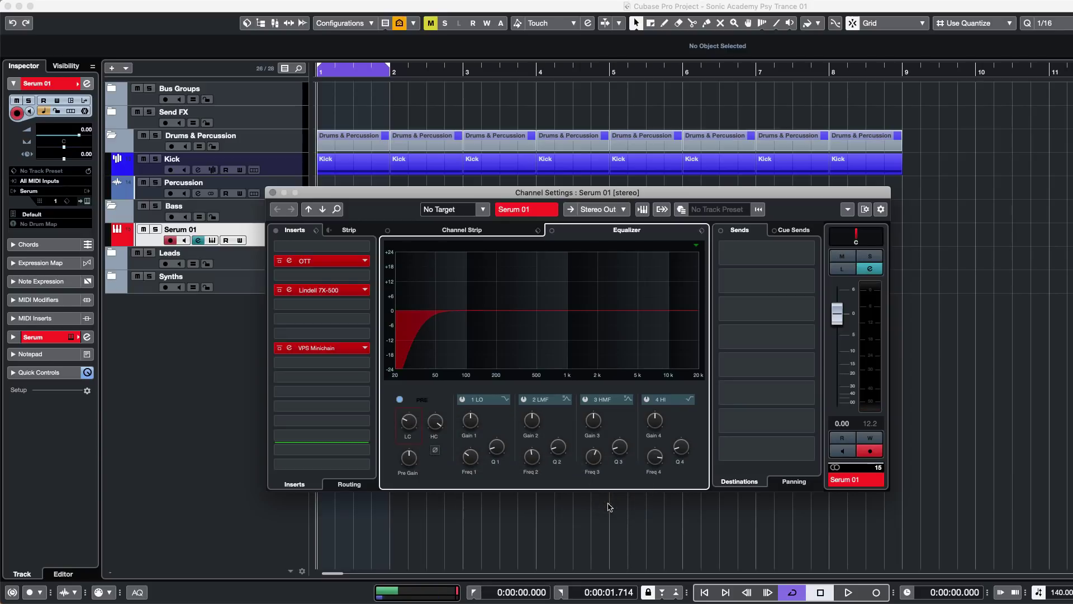
{"action": "left_click_drag", "start_coordinate": [379, 195], "coordinate": [379, 194]}
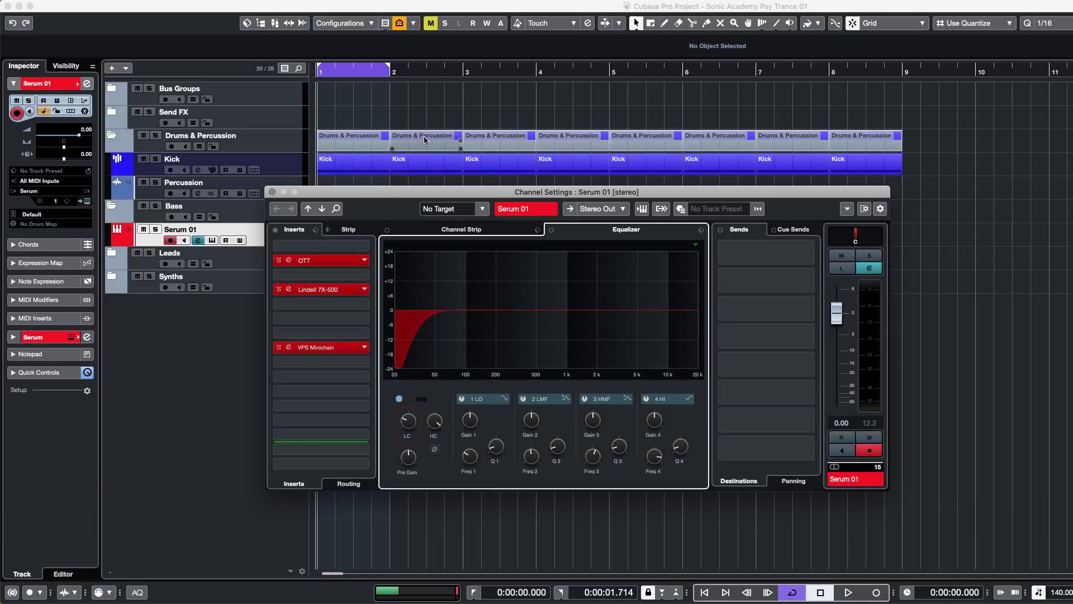
- Move the Serum 01 channel settings aside, close them, and select the first Kick event in bar 1
{"action": "left_click_drag", "start_coordinate": [399, 193], "coordinate": [433, 227]}
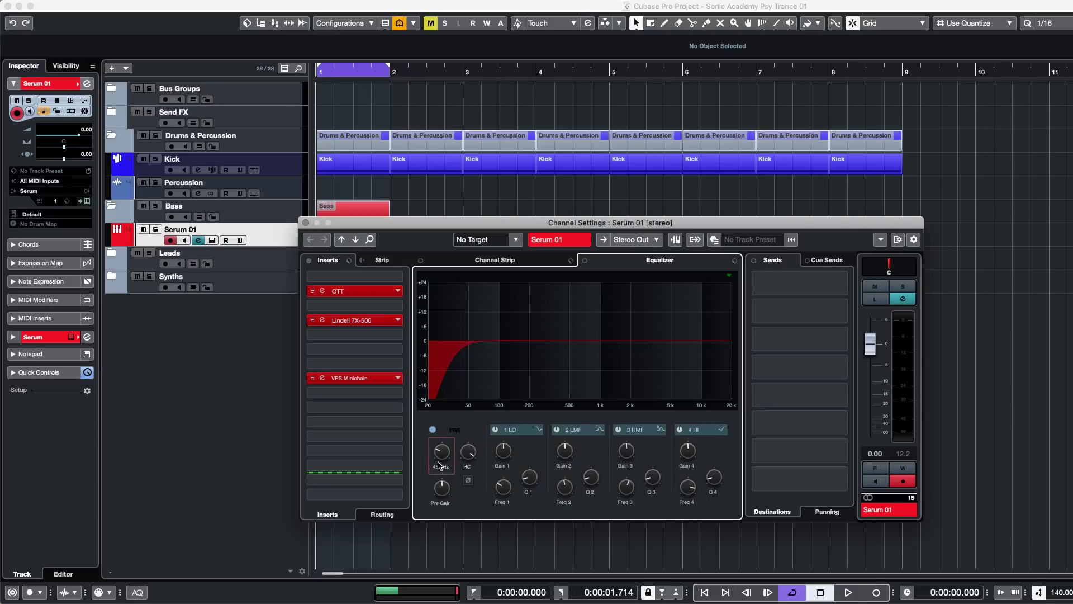
{"action": "left_click_drag", "start_coordinate": [376, 224], "coordinate": [391, 267]}
{"action": "left_click", "coordinate": [445, 201]}
{"action": "left_click", "coordinate": [348, 168]}
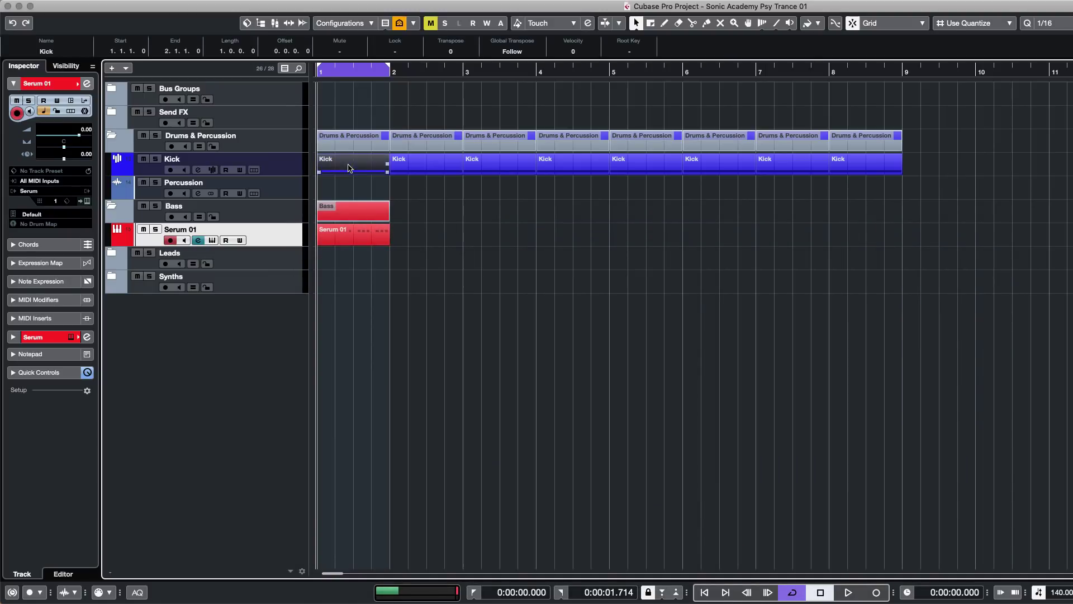
- Shorten the amp envelope of the Kick track's sampler during playback and close the sampler editor
{"action": "left_click", "coordinate": [211, 175]}
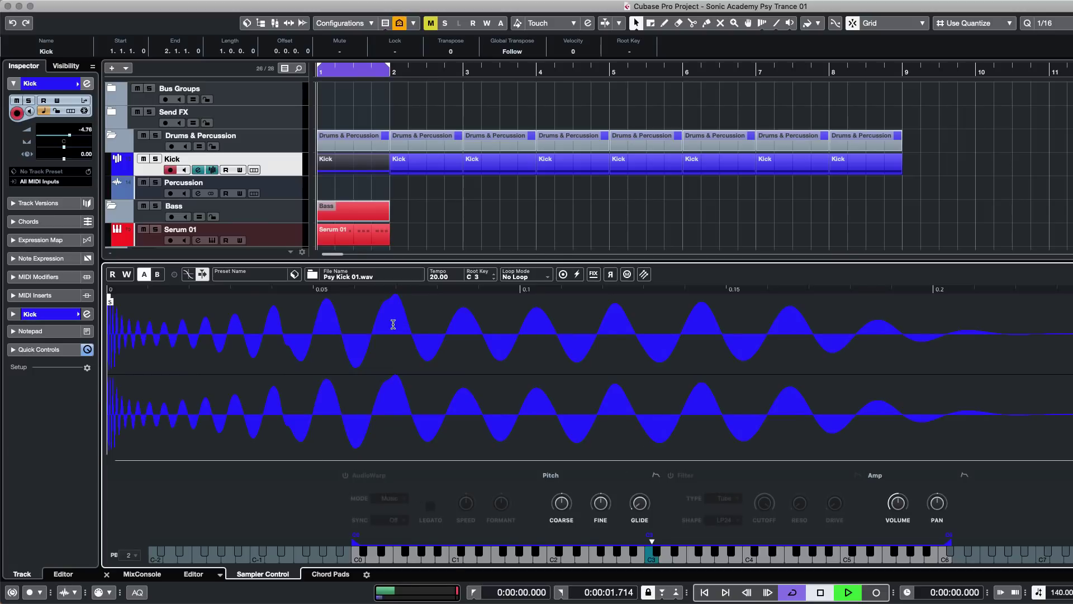
{"action": "left_click", "coordinate": [964, 475]}
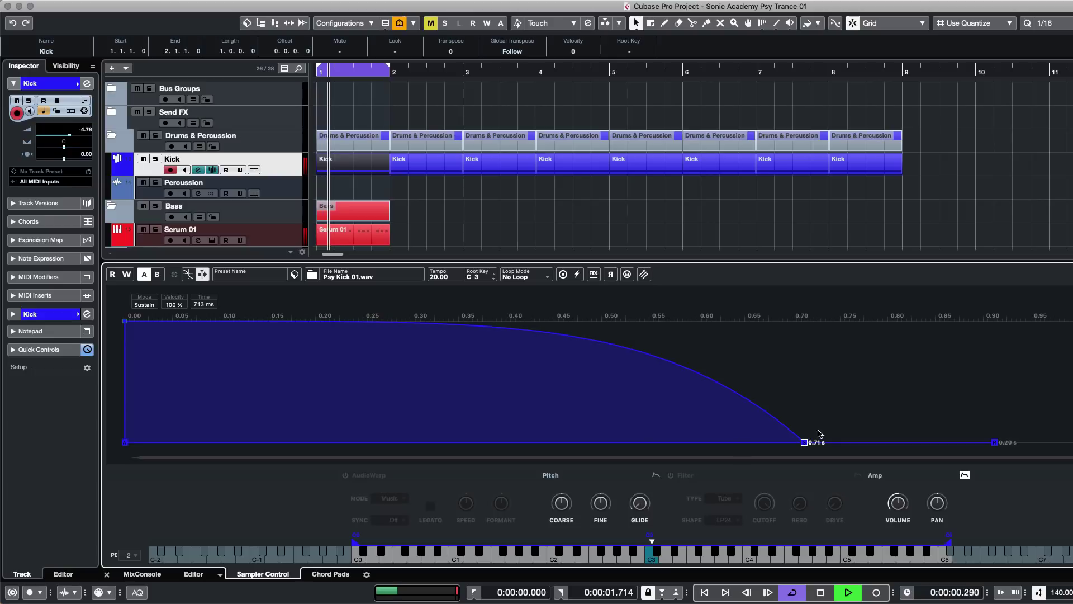
{"action": "left_click_drag", "start_coordinate": [805, 442], "coordinate": [283, 445]}
{"action": "left_click", "coordinate": [454, 221]}
{"action": "key", "text": "alt+super+b"}
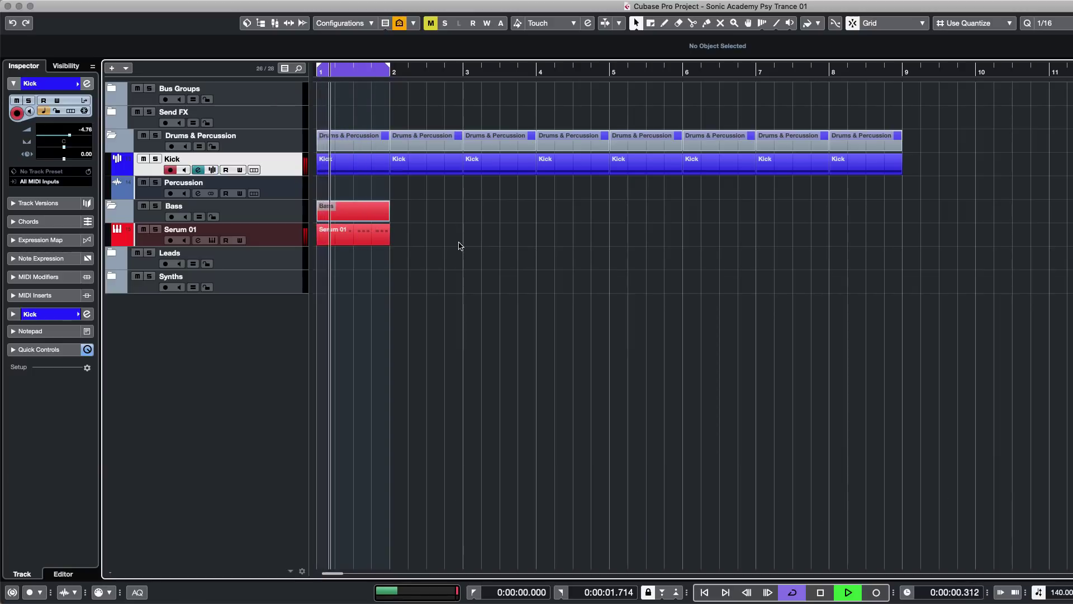
- Review the Serum 01 channel's low-cut filter during playback, close its channel settings and stop playback
{"action": "left_click", "coordinate": [256, 237]}
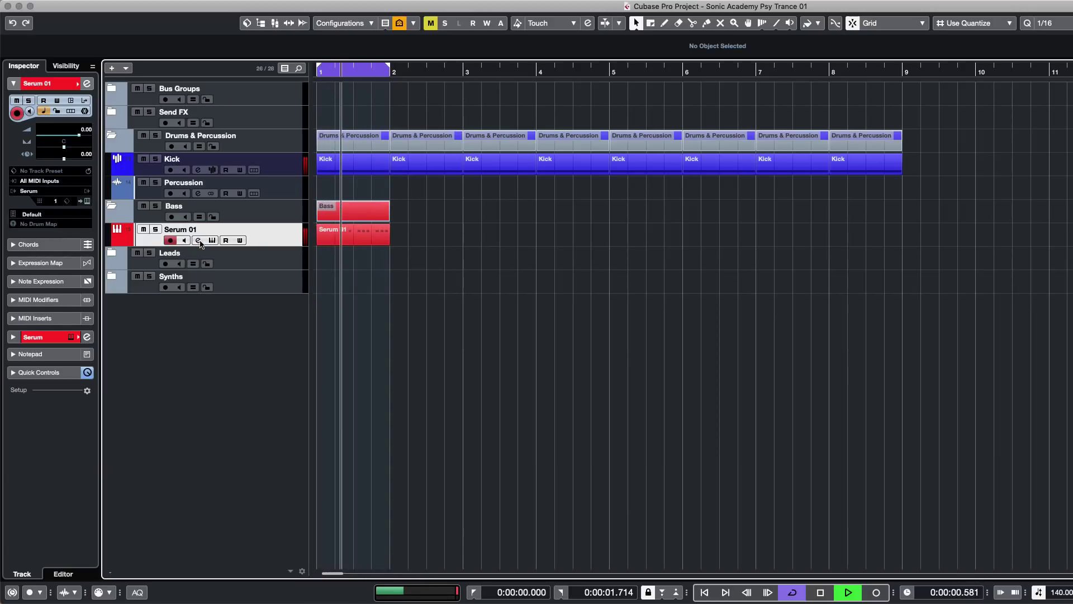
{"action": "left_click", "coordinate": [198, 241]}
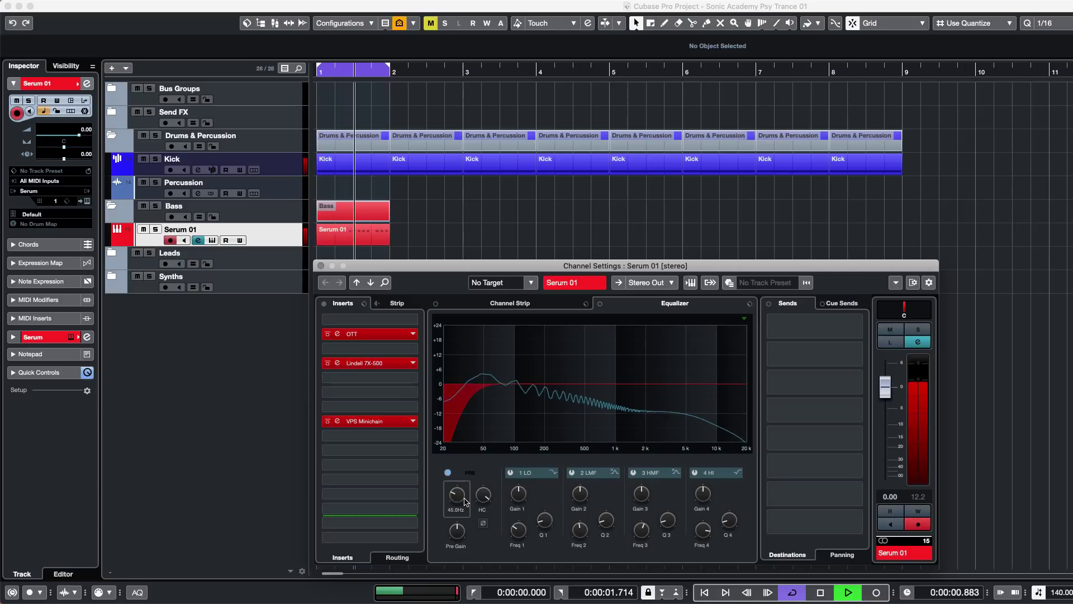
{"action": "left_click_drag", "start_coordinate": [463, 498], "coordinate": [463, 499]}
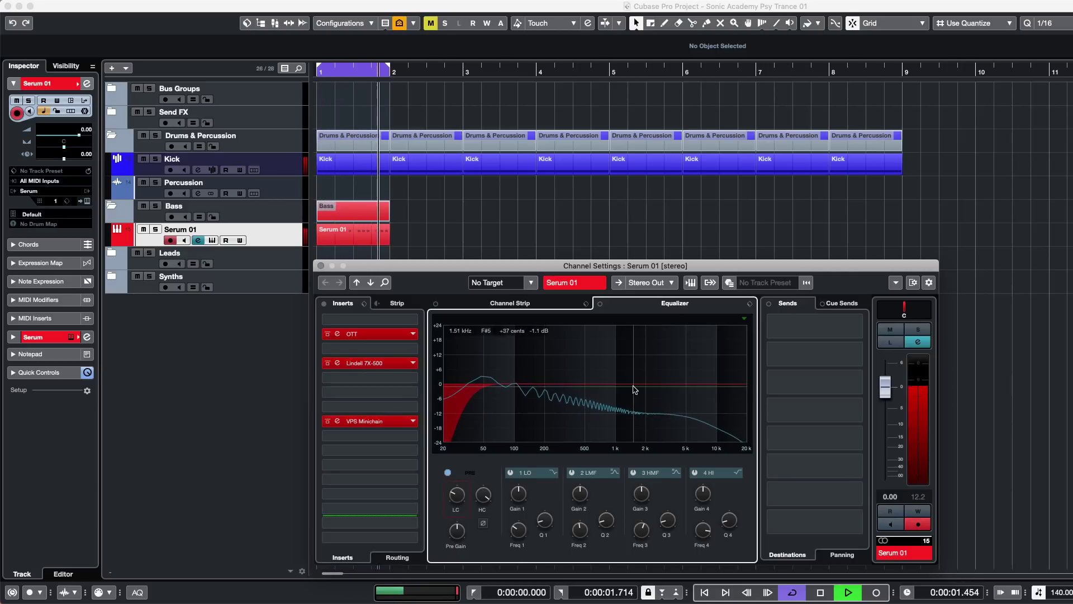
{"action": "left_click", "coordinate": [321, 266]}
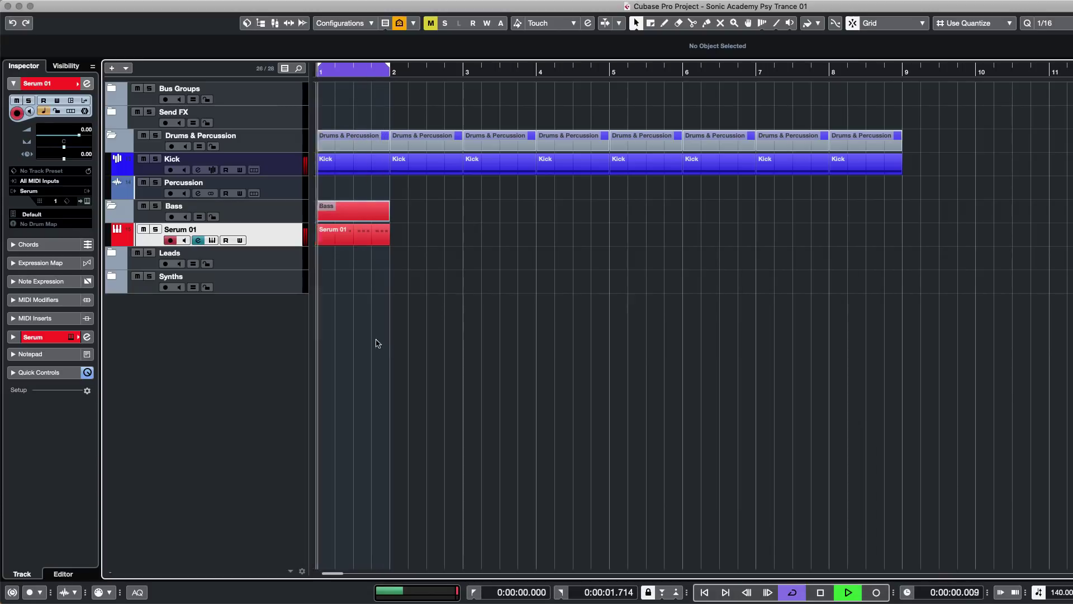
{"action": "key", "text": "space"}
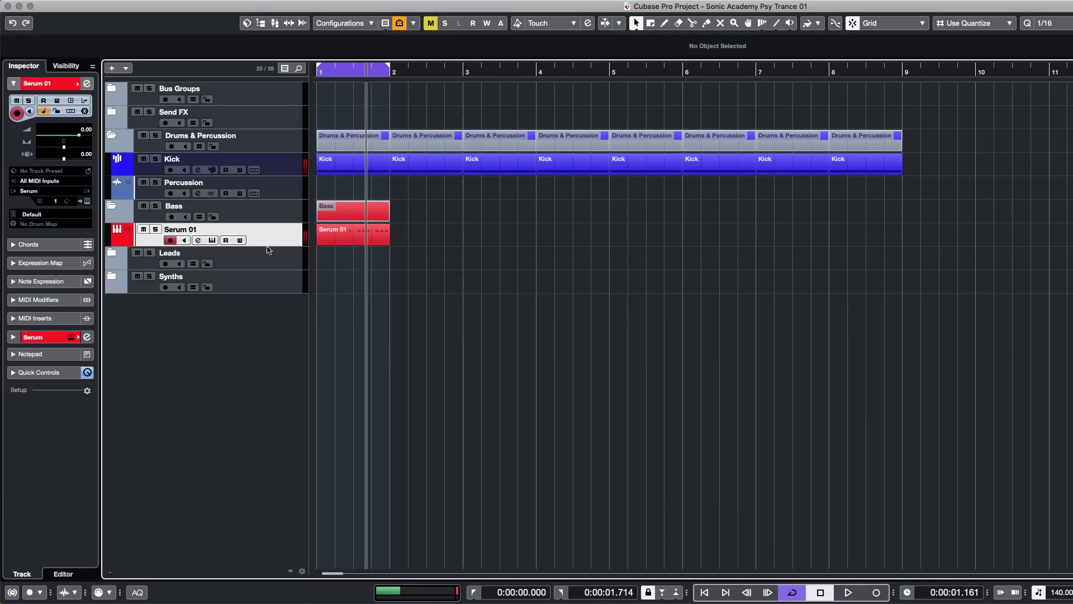
- Open the ADPTR MetricAB plug-in on the Stereo Out channel, close the MixConsole and place the plug-in beside the track list
{"action": "key", "text": "F3"}
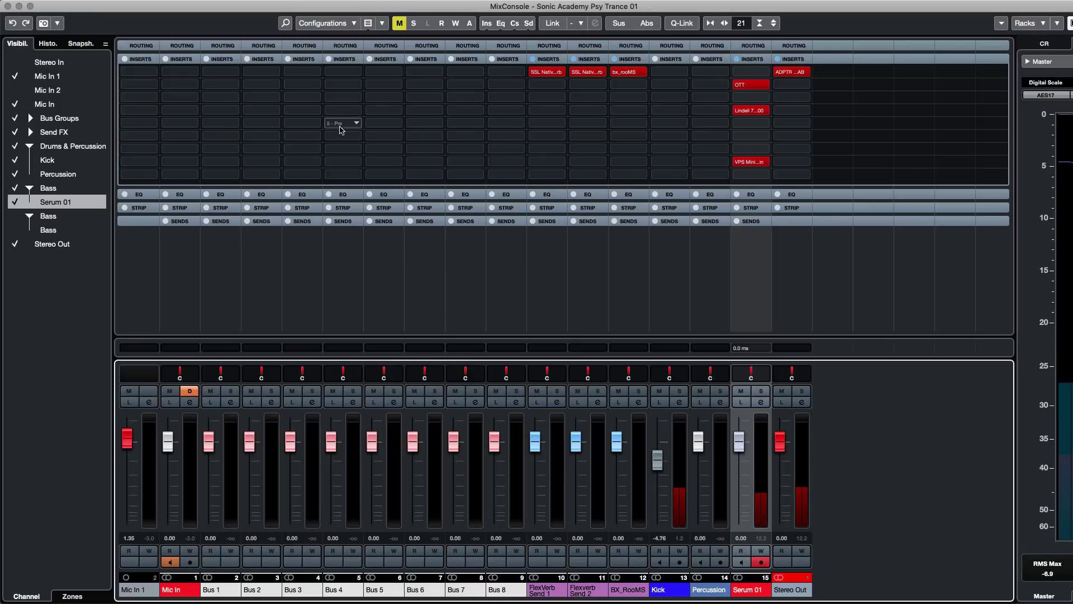
{"action": "left_click", "coordinate": [792, 73]}
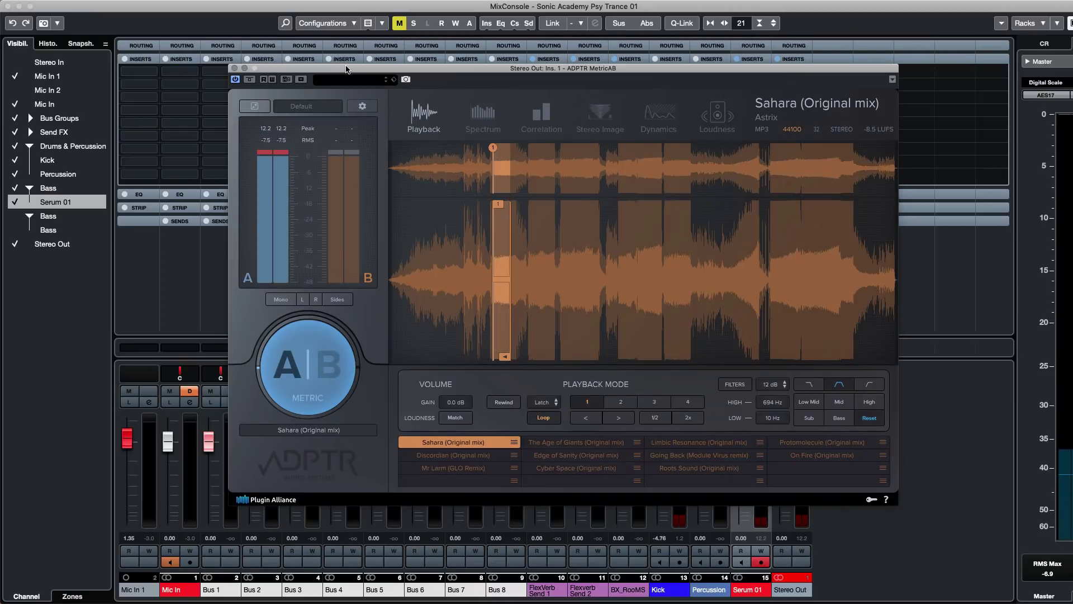
{"action": "left_click", "coordinate": [9, 6]}
{"action": "left_click_drag", "start_coordinate": [358, 81], "coordinate": [537, 117]}
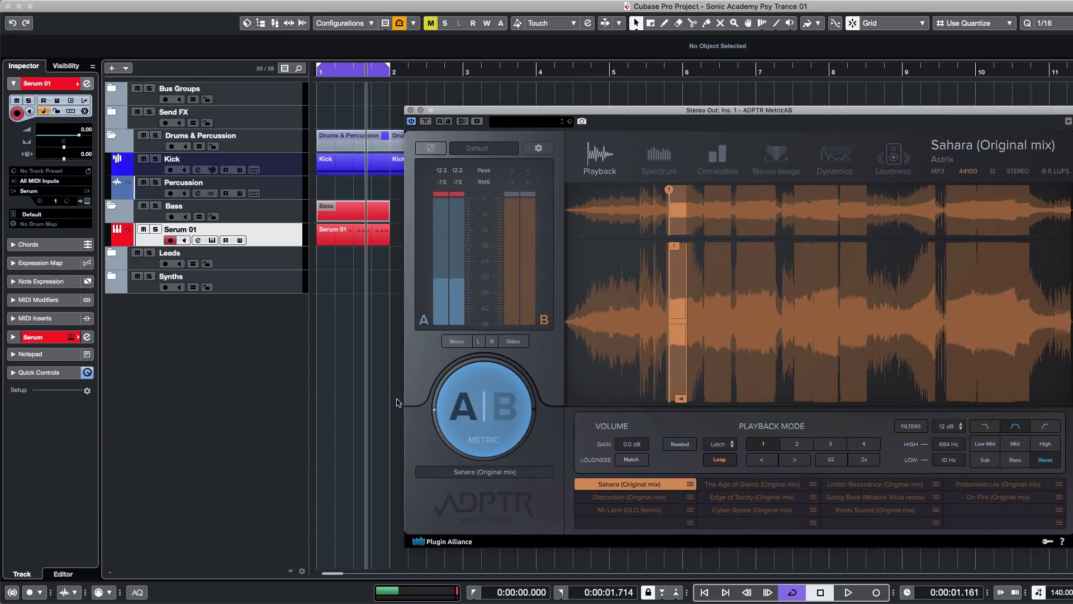
- Play the loop from the project start and briefly compare the mix with the Sahara reference in MetricAB
{"action": "left_click", "coordinate": [385, 386]}
{"action": "key", "text": "period"}
{"action": "key", "text": "g"}
{"action": "key", "text": "g"}
{"action": "key", "text": "space"}
{"action": "key", "text": "h"}
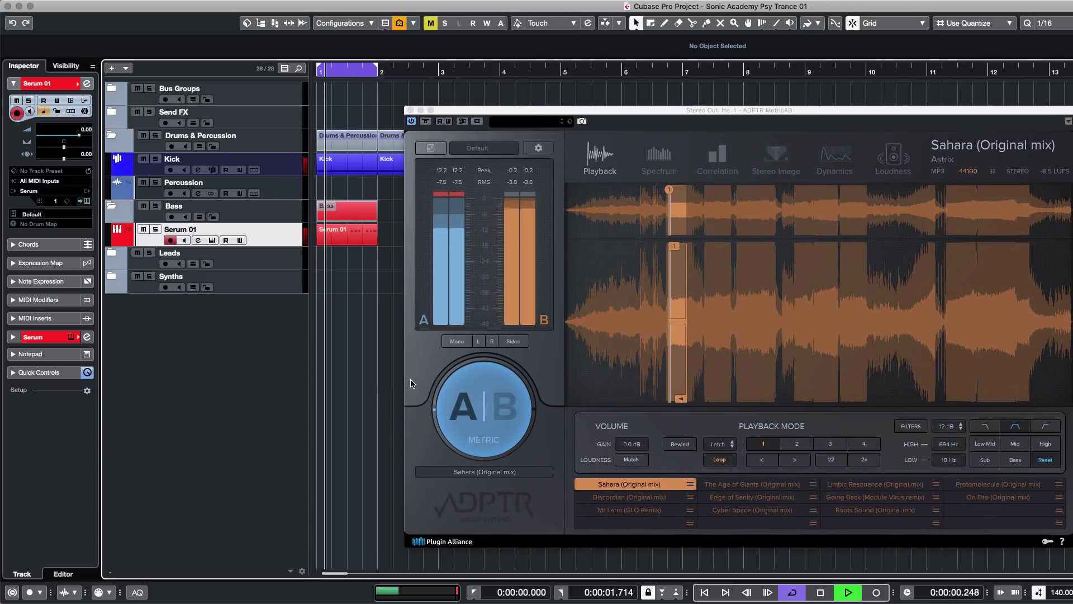
{"action": "left_click", "coordinate": [476, 411]}
{"action": "left_click", "coordinate": [476, 412]}
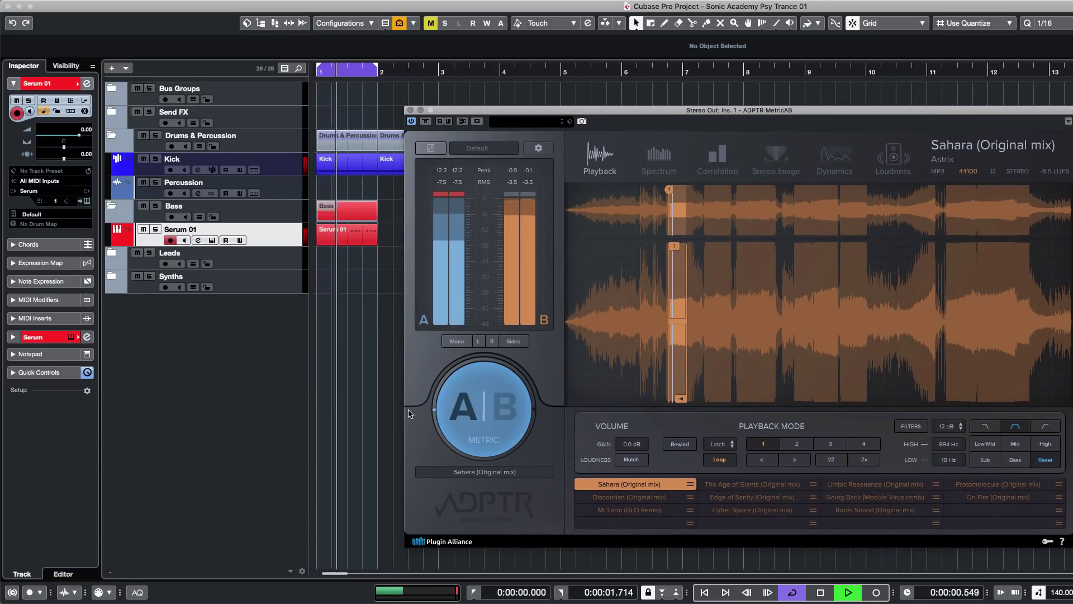
{"action": "key", "text": "space"}
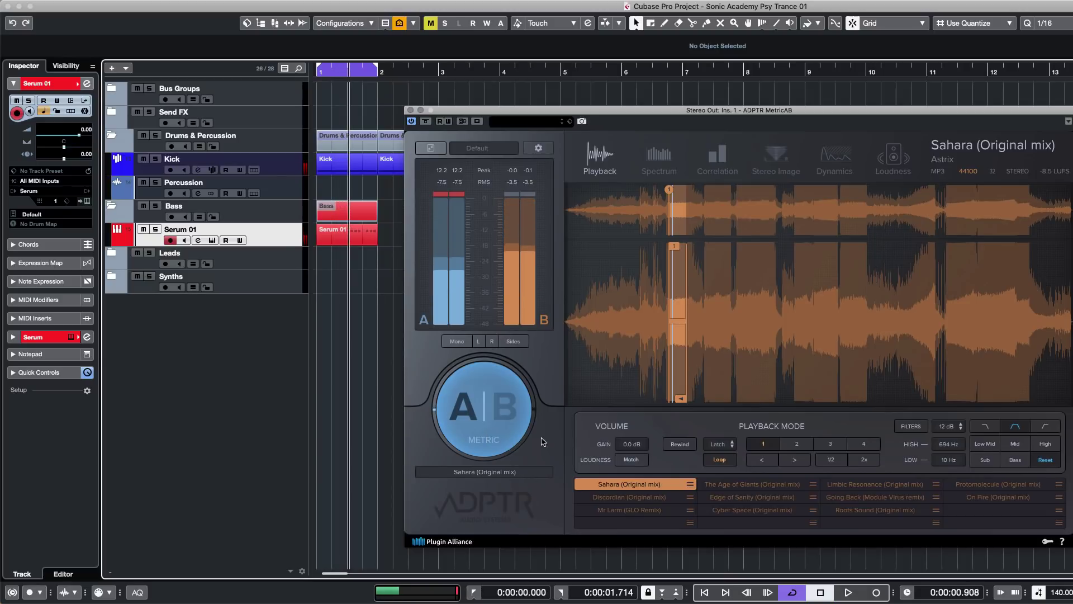
- Match the reference track's loudness to the mix in MetricAB, then stop and return the playhead to the start
{"action": "key", "text": "space"}
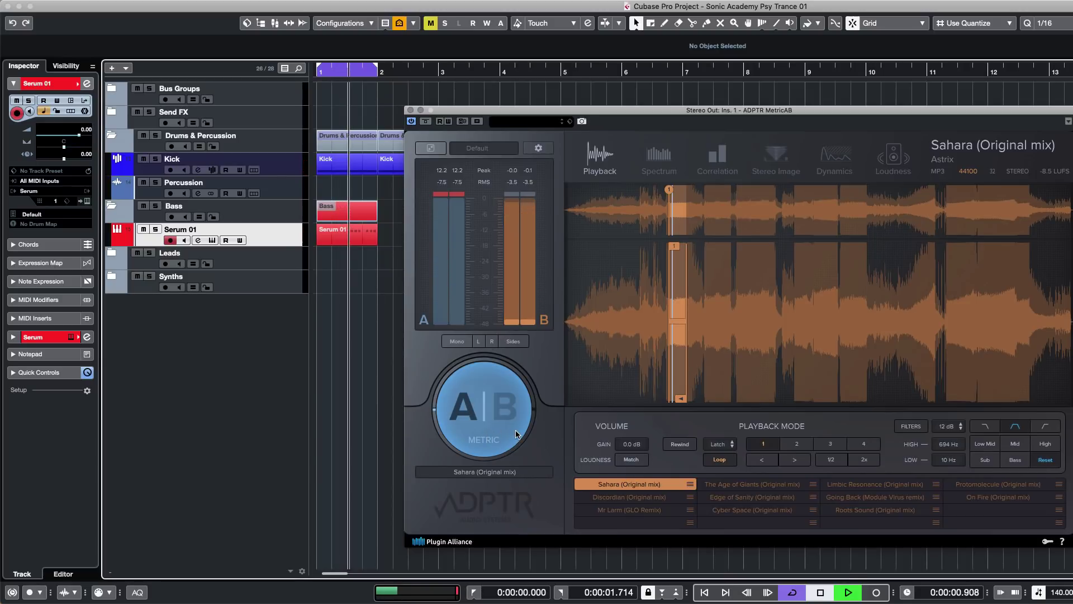
{"action": "left_click", "coordinate": [630, 459]}
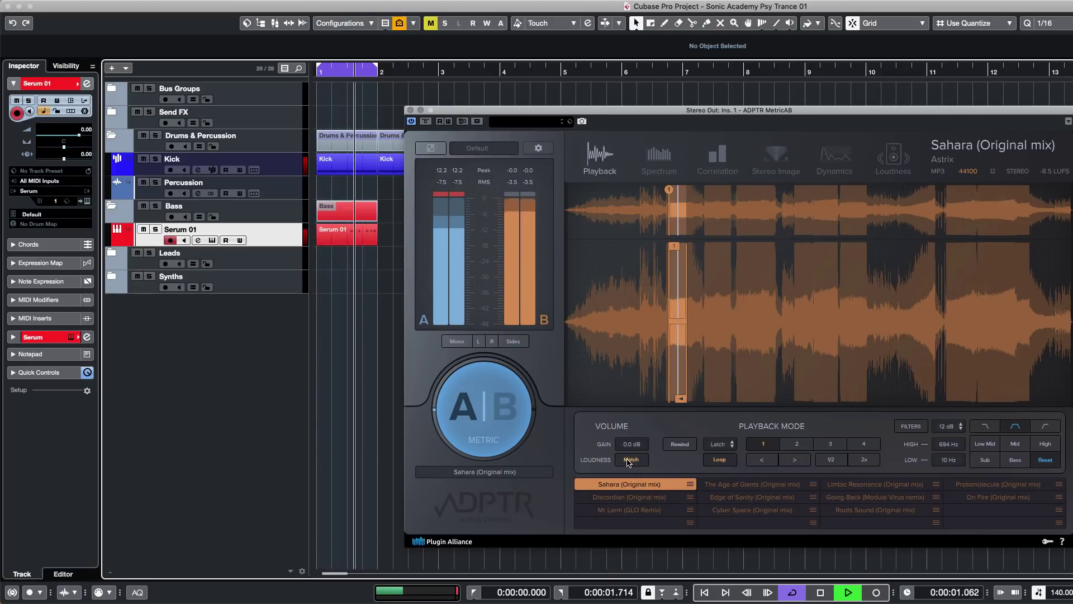
{"action": "key", "text": "space"}
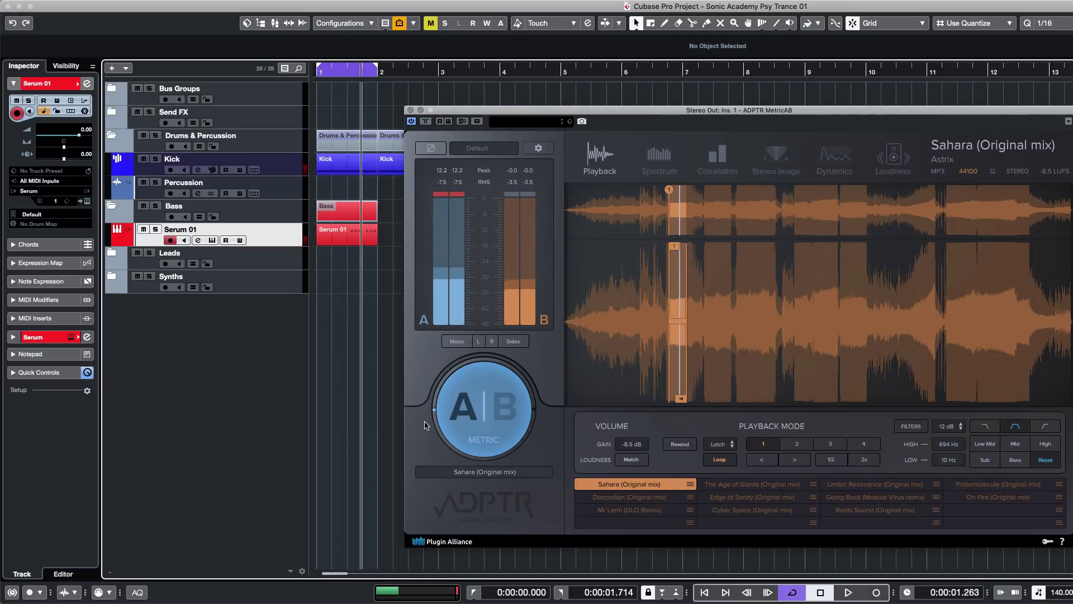
{"action": "key", "text": "Home"}
{"action": "key", "text": "h"}
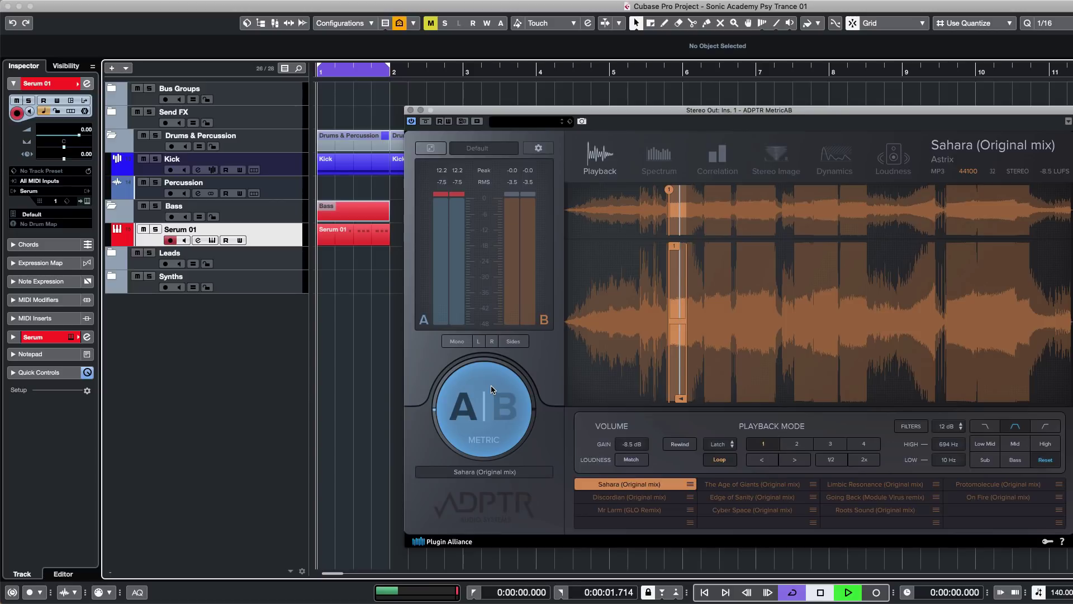
- Switch repeatedly between the mix and the loudness-matched Sahara reference during playback, ending on the mix
{"action": "key", "text": "space"}
{"action": "left_click", "coordinate": [485, 409]}
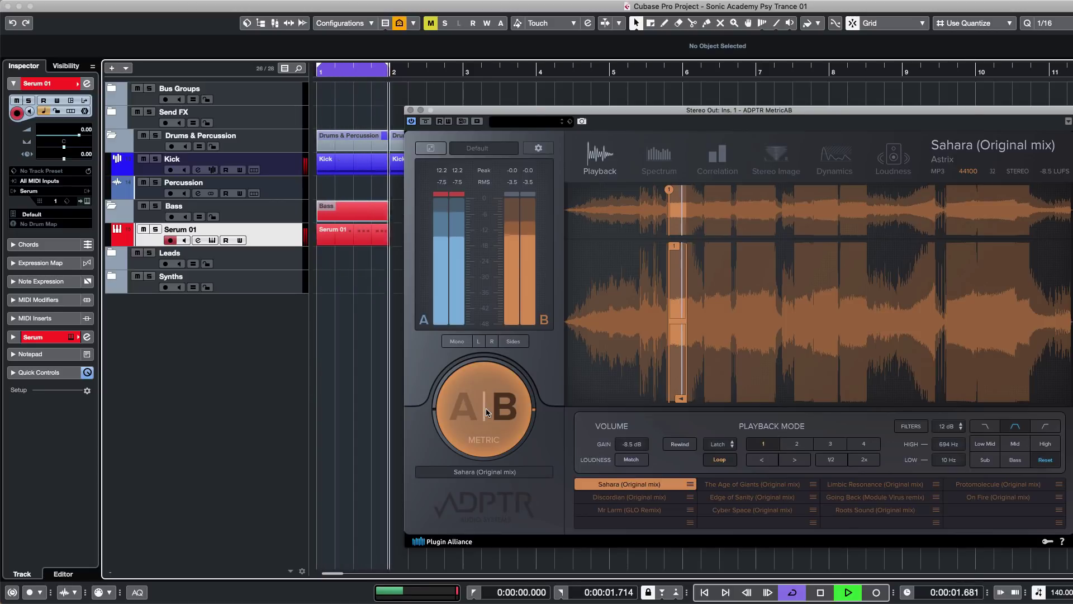
{"action": "left_click", "coordinate": [486, 408]}
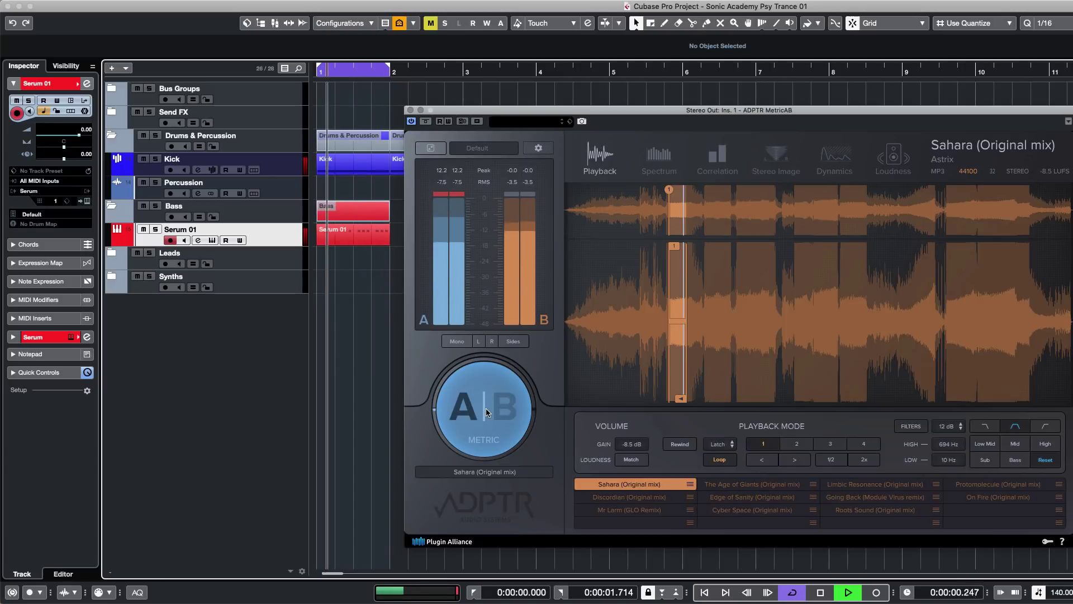
{"action": "left_click", "coordinate": [485, 408]}
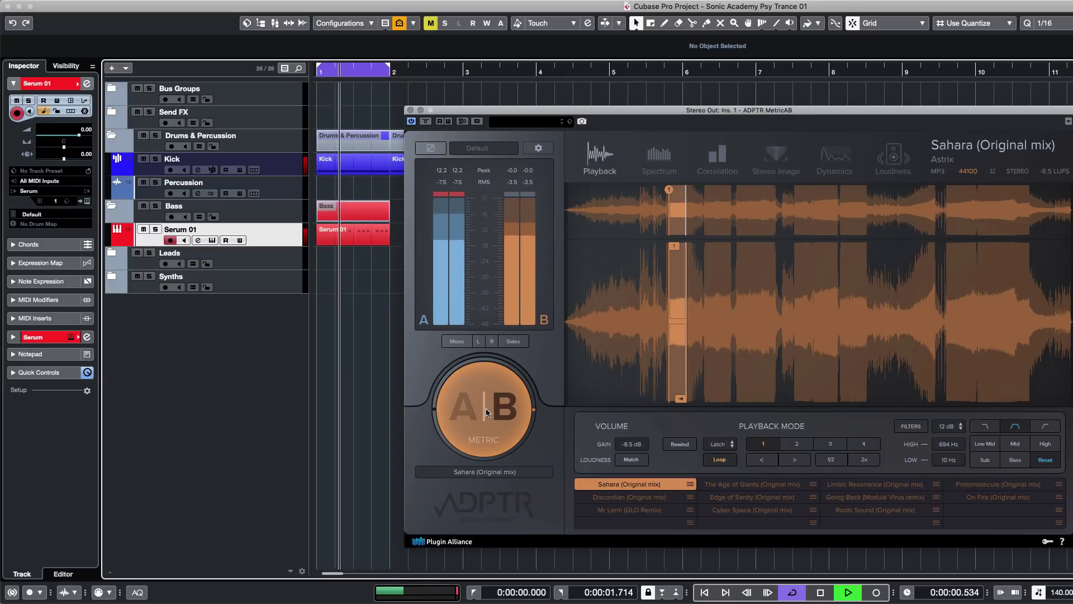
{"action": "left_click", "coordinate": [485, 408]}
{"action": "left_click", "coordinate": [485, 408]}
{"action": "left_click", "coordinate": [485, 408]}
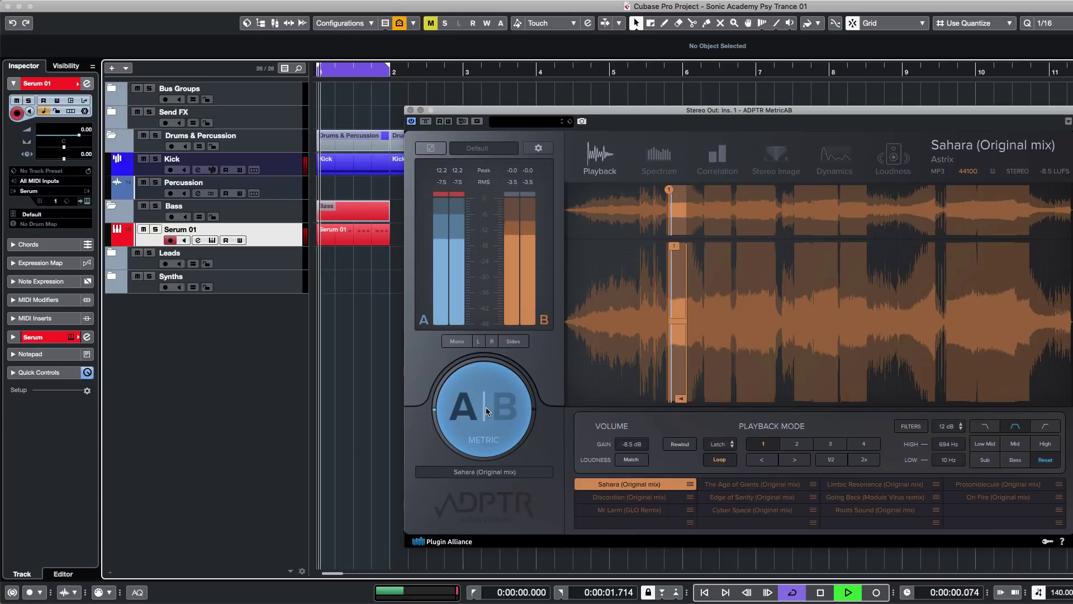
{"action": "key", "text": "space"}
- Open OTT from the Serum 01 channel, audition the bass through it and close its window
{"action": "left_click", "coordinate": [198, 239]}
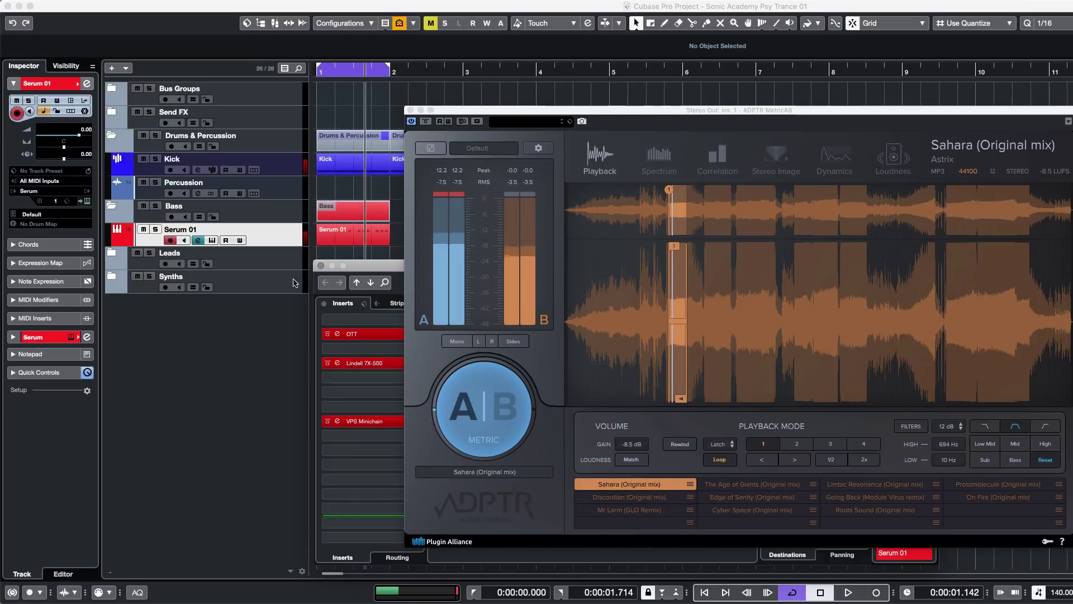
{"action": "left_click", "coordinate": [338, 334]}
{"action": "key", "text": "space"}
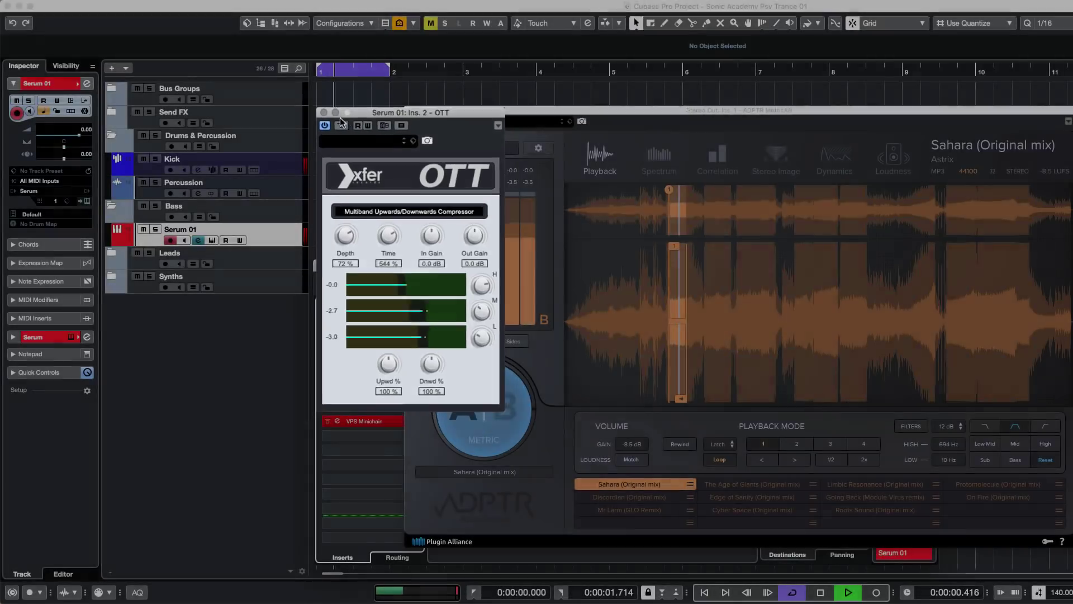
{"action": "left_click", "coordinate": [314, 95]}
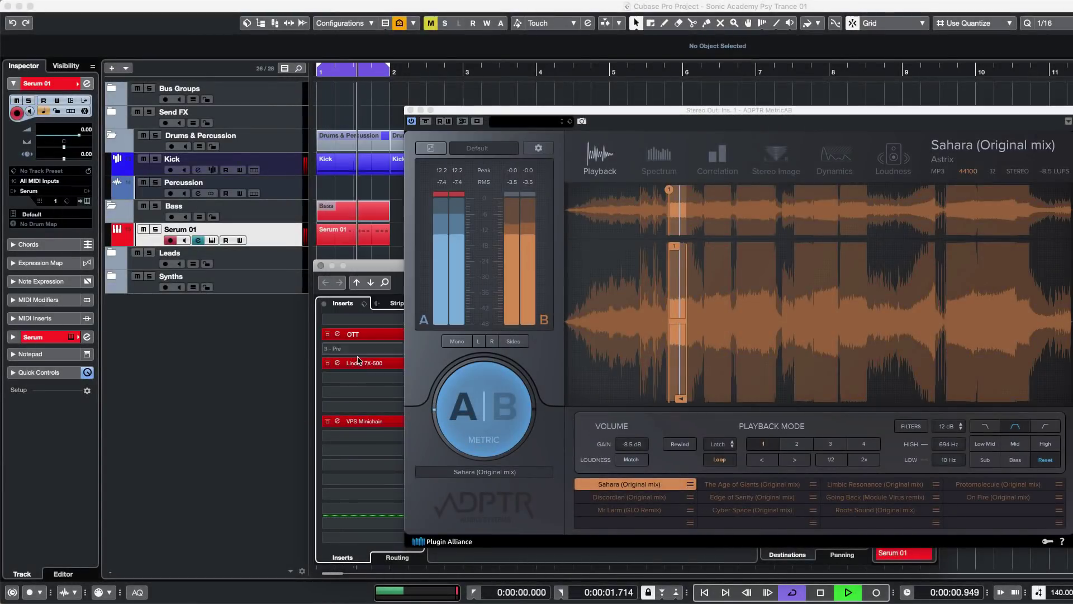
- Load the Vertigo VSM-3 saturation plug-in in the third insert slot of Serum 01, between OTT and the Lindell 7X-500
{"action": "left_click", "coordinate": [358, 333]}
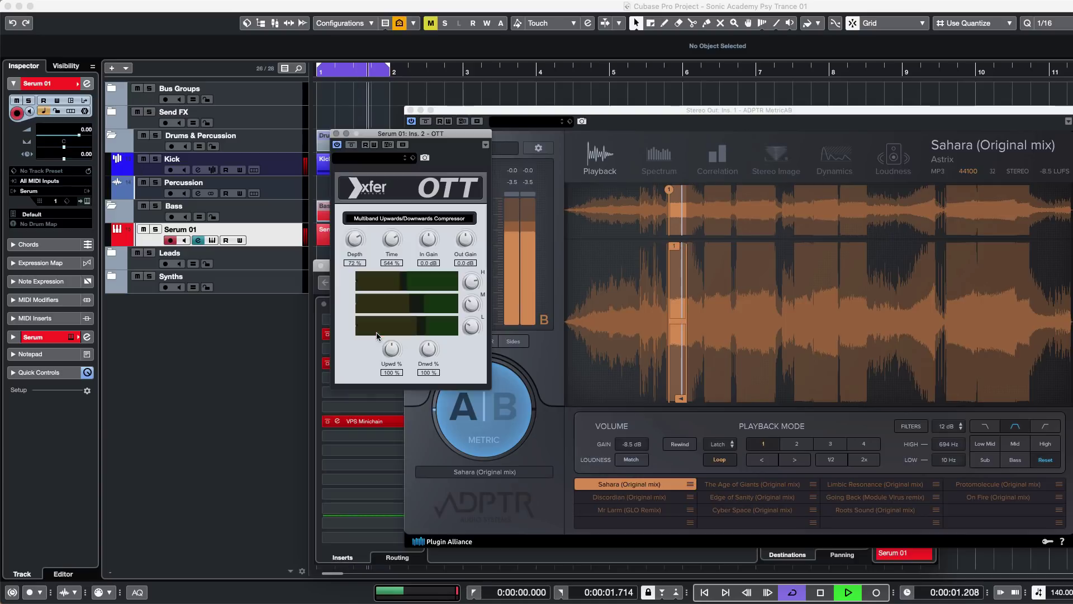
{"action": "left_click", "coordinate": [330, 351]}
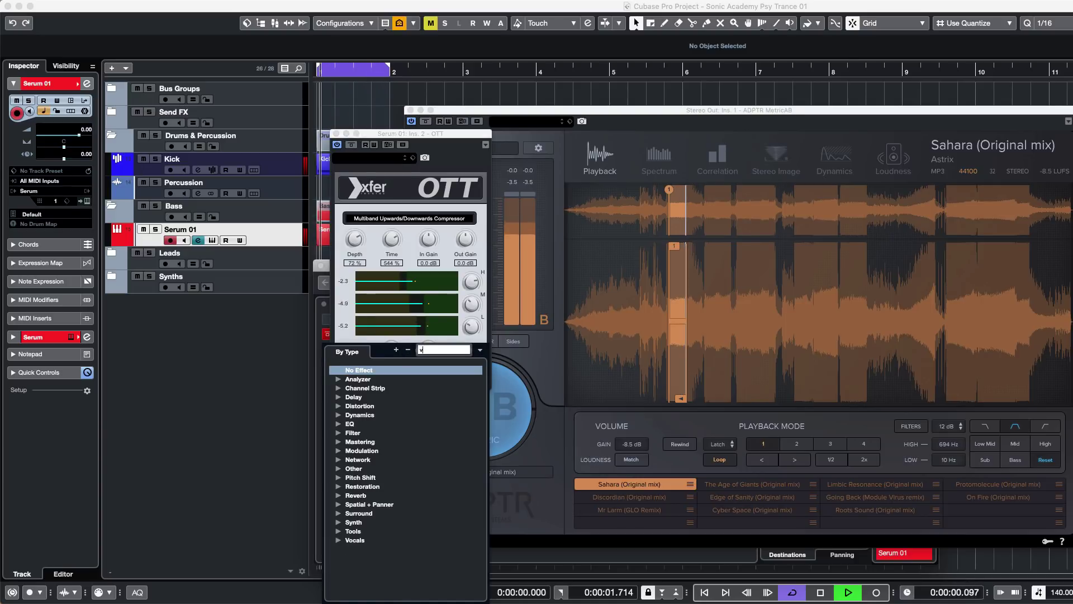
{"action": "type", "text": "vsm"}
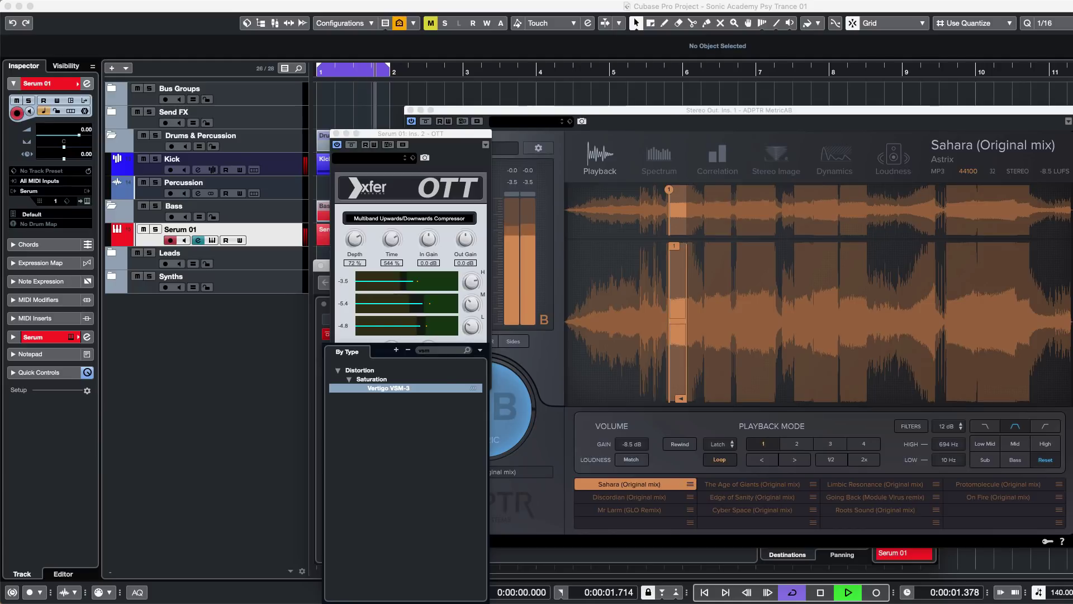
{"action": "key", "text": "Return"}
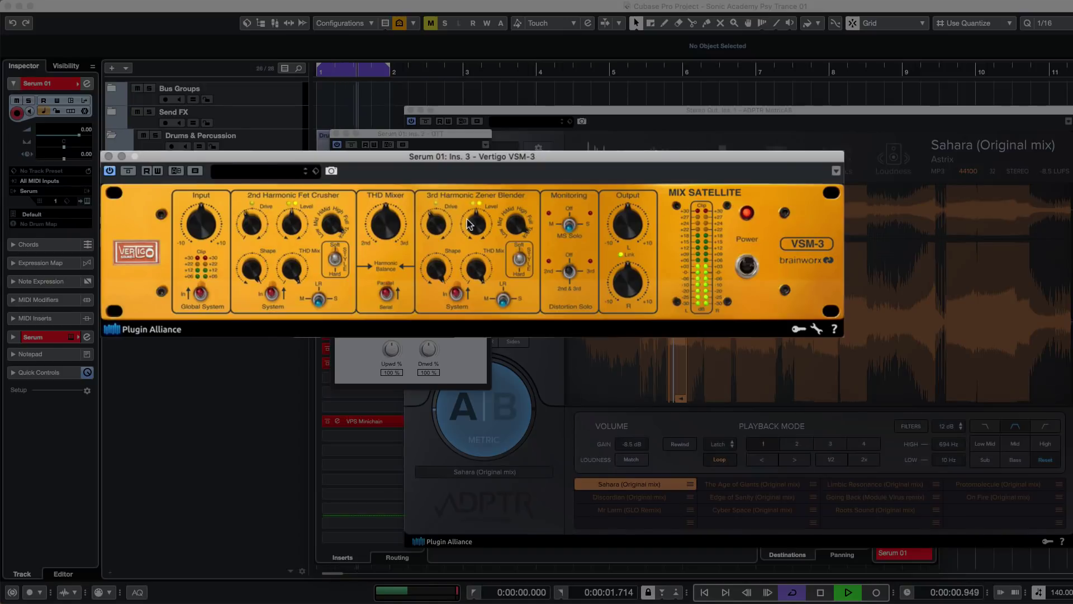
- Adjust the drive of the VSM-3's 2nd Harmonic Fet Crusher and set its THD Mix to about 57%
{"action": "left_click_drag", "start_coordinate": [335, 227], "coordinate": [337, 327]}
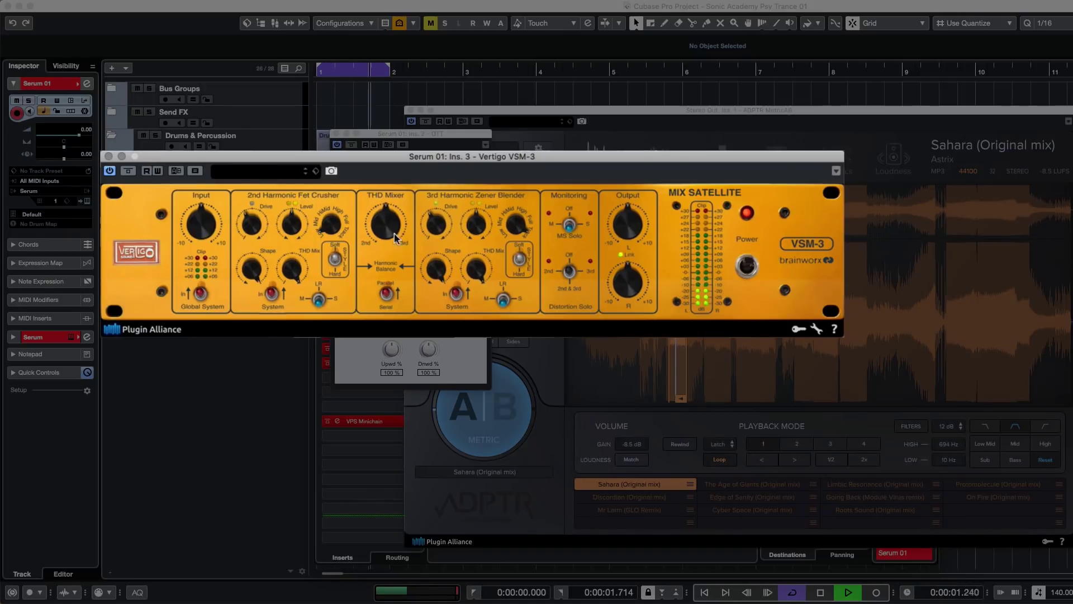
{"action": "left_click_drag", "start_coordinate": [523, 265], "coordinate": [527, 208]}
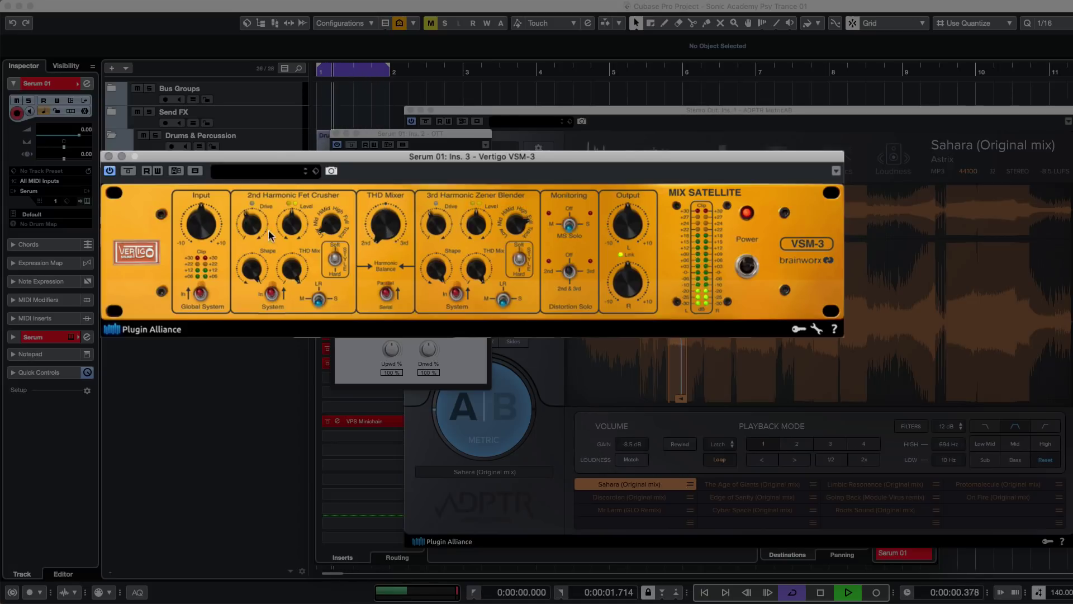
{"action": "mouse_move", "coordinate": [259, 221]}
{"action": "left_mouse_down"}
{"action": "mouse_move", "coordinate": [275, 188]}
{"action": "mouse_move", "coordinate": [255, 233]}
{"action": "left_mouse_up"}
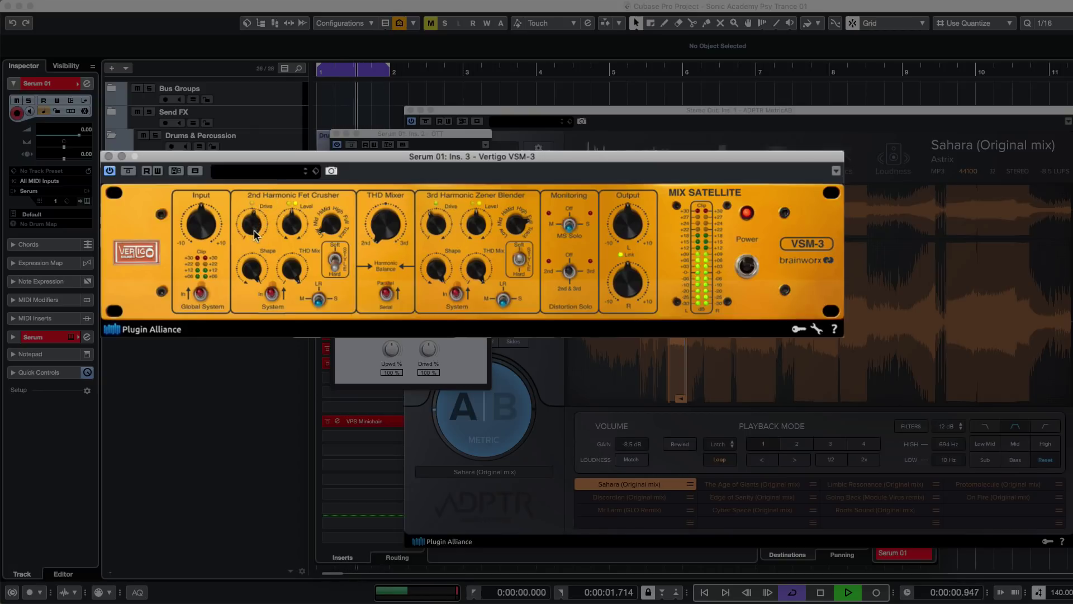
{"action": "mouse_move", "coordinate": [255, 226]}
{"action": "left_mouse_down"}
{"action": "mouse_move", "coordinate": [254, 243]}
{"action": "mouse_move", "coordinate": [254, 232]}
{"action": "left_mouse_up"}
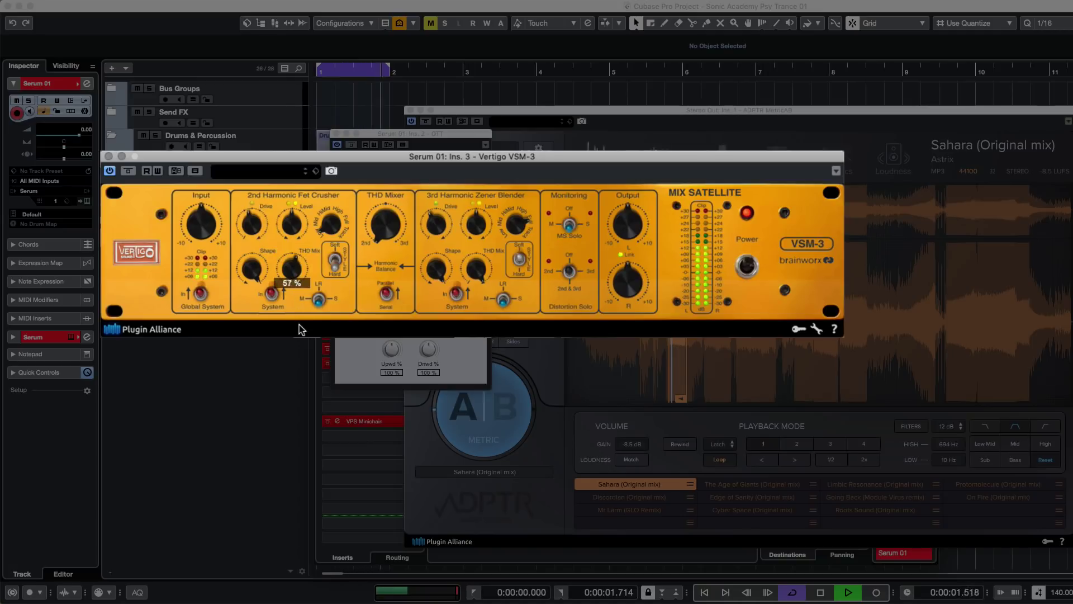
{"action": "left_click_drag", "start_coordinate": [258, 272], "coordinate": [329, 226]}
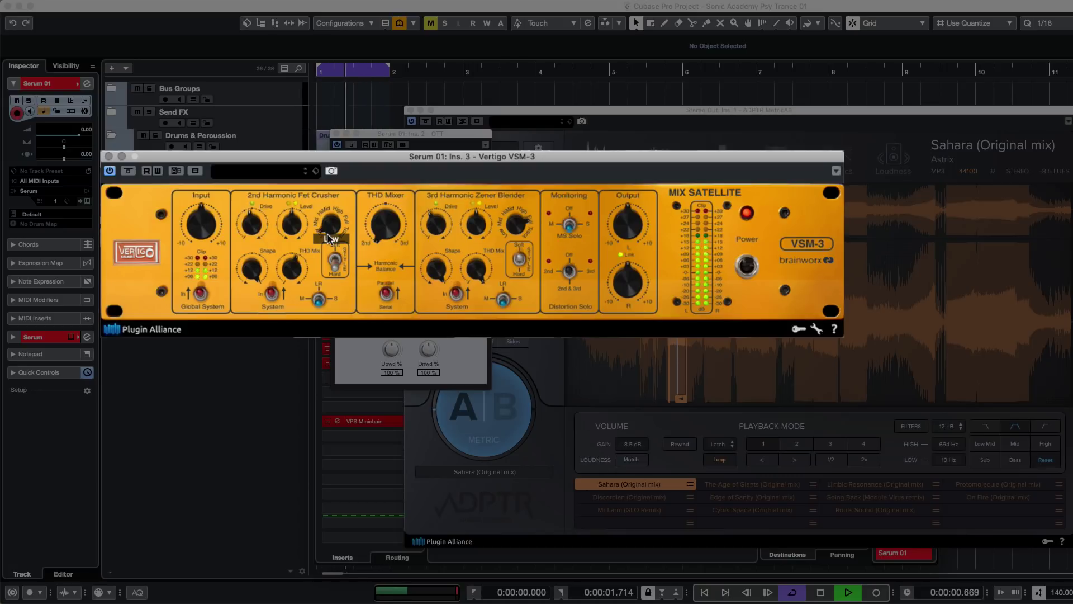
{"action": "left_click_drag", "start_coordinate": [259, 239], "coordinate": [259, 251]}
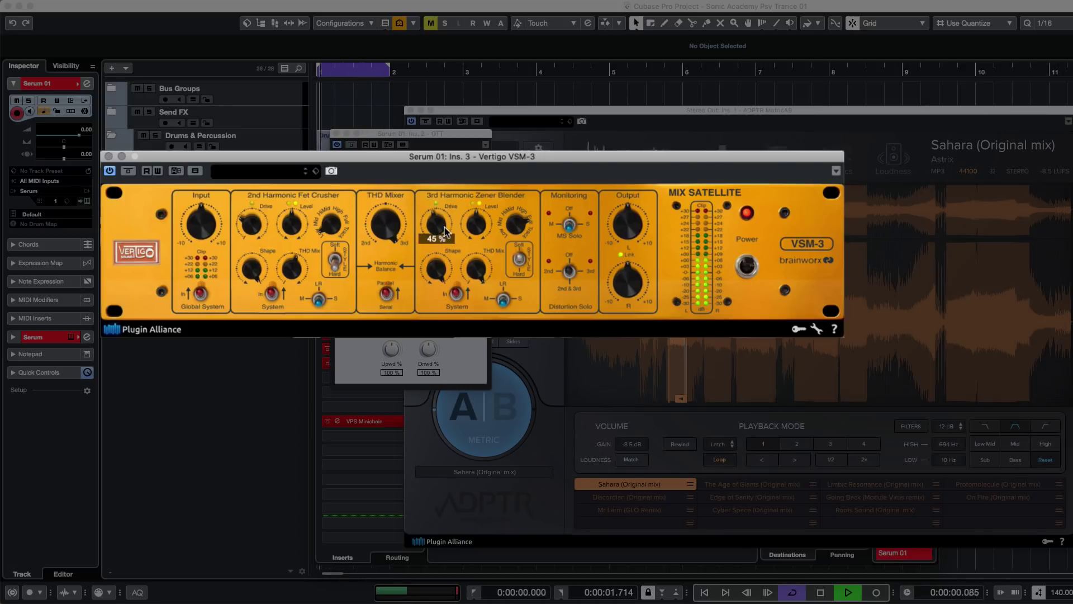
- Adjust the VSM-3's THD Mixer to about 51% and set the 3rd Harmonic Zener Blender's THD Mix to about 52%
{"action": "mouse_move", "coordinate": [445, 234]}
{"action": "left_click_drag", "start_coordinate": [392, 233], "coordinate": [390, 271]}
{"action": "mouse_move", "coordinate": [390, 231]}
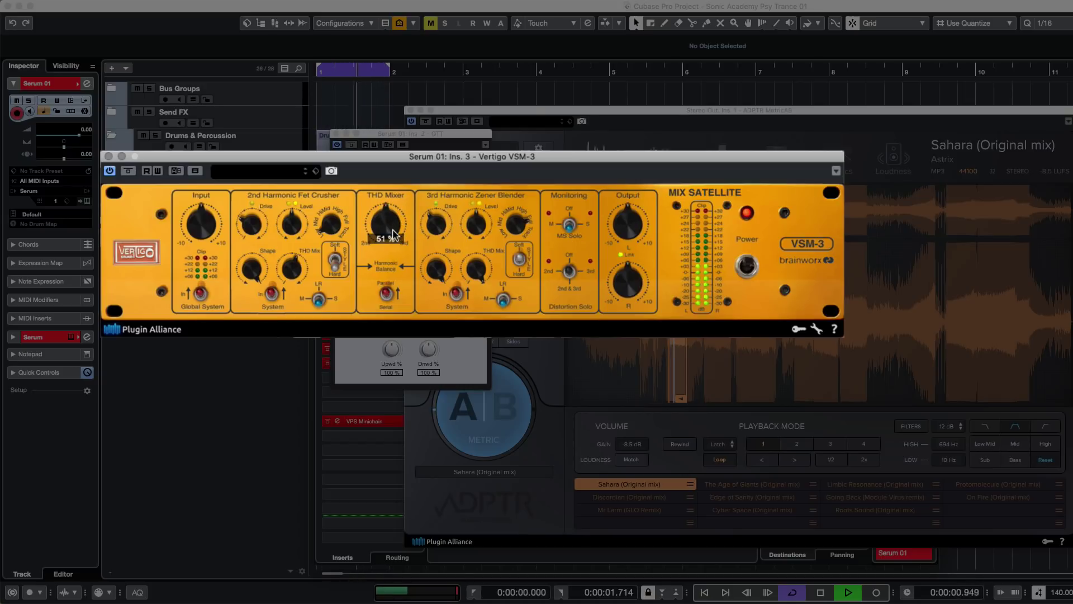
{"action": "left_click_drag", "start_coordinate": [484, 279], "coordinate": [487, 328]}
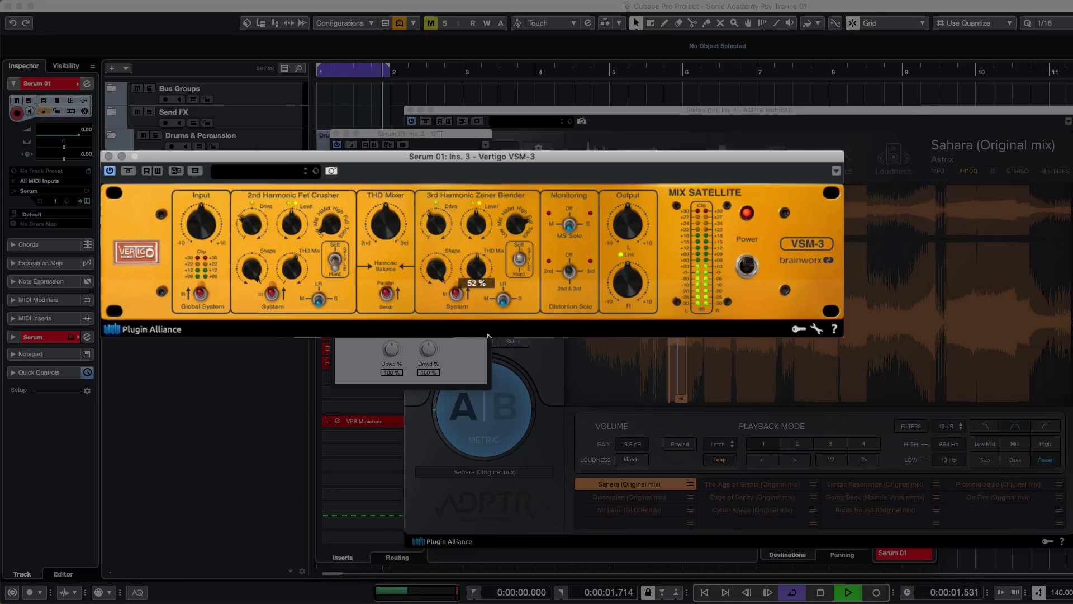
- Compare the bass with the VSM-3 bypassed and active, and close the VSM-3, OTT and MetricAB windows
{"action": "left_click", "coordinate": [132, 171]}
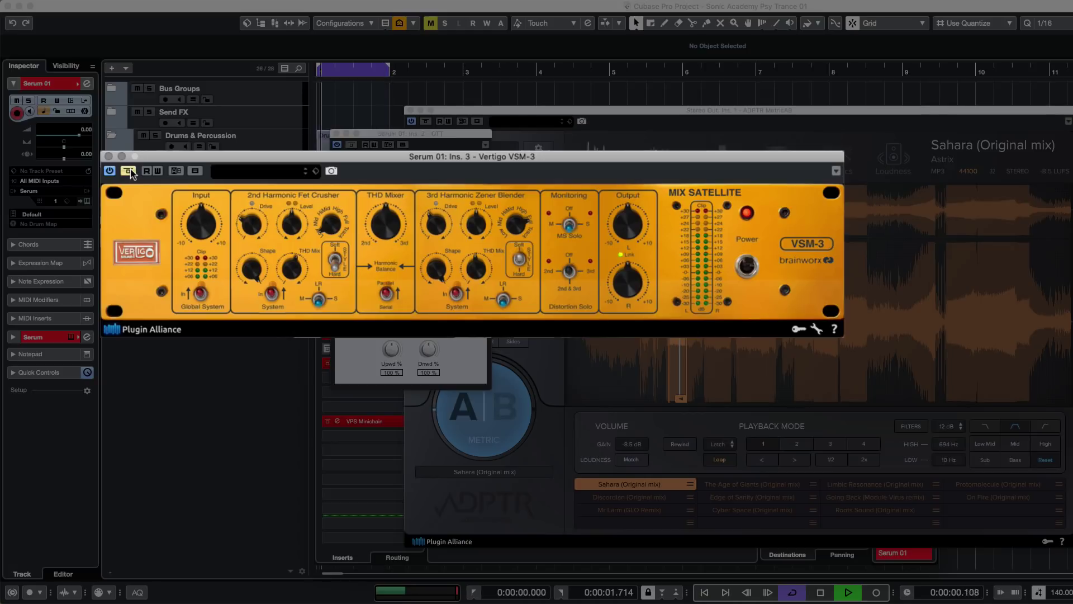
{"action": "left_click", "coordinate": [131, 171]}
{"action": "left_click", "coordinate": [192, 175]}
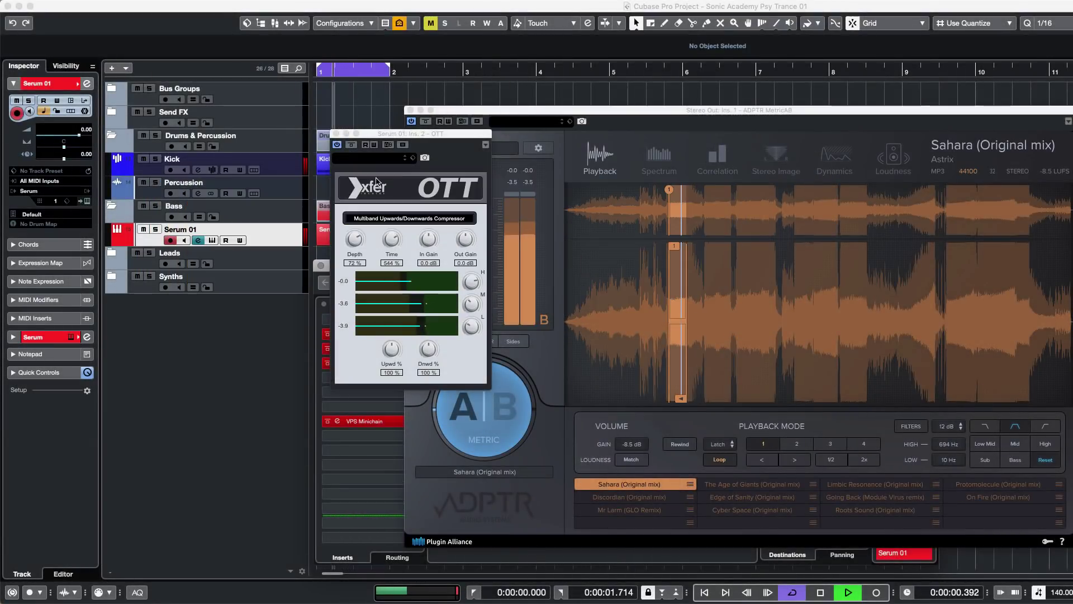
{"action": "left_click", "coordinate": [336, 133]}
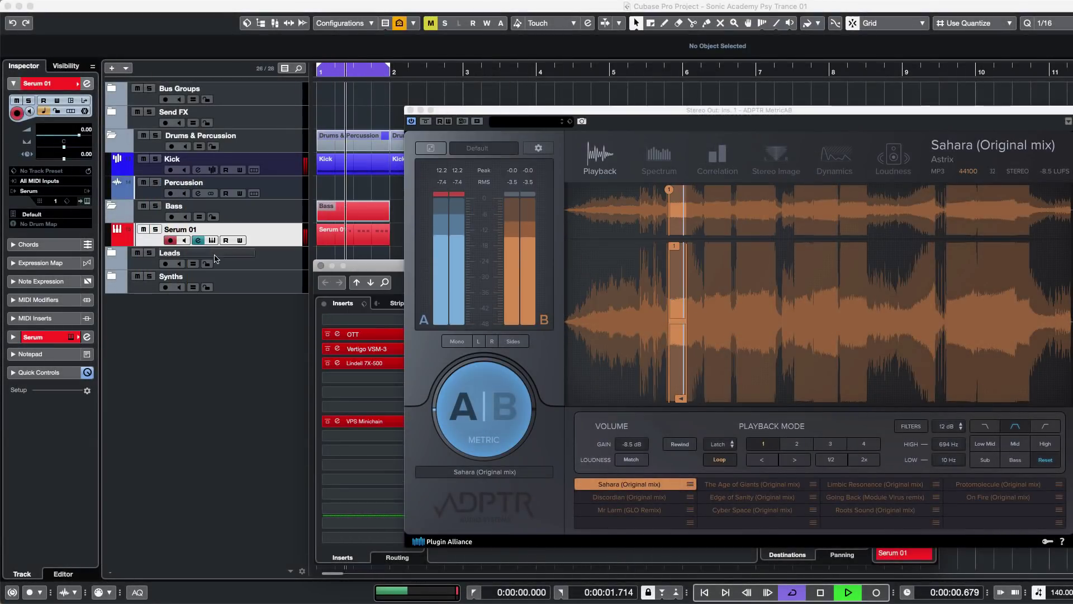
{"action": "left_click", "coordinate": [411, 111]}
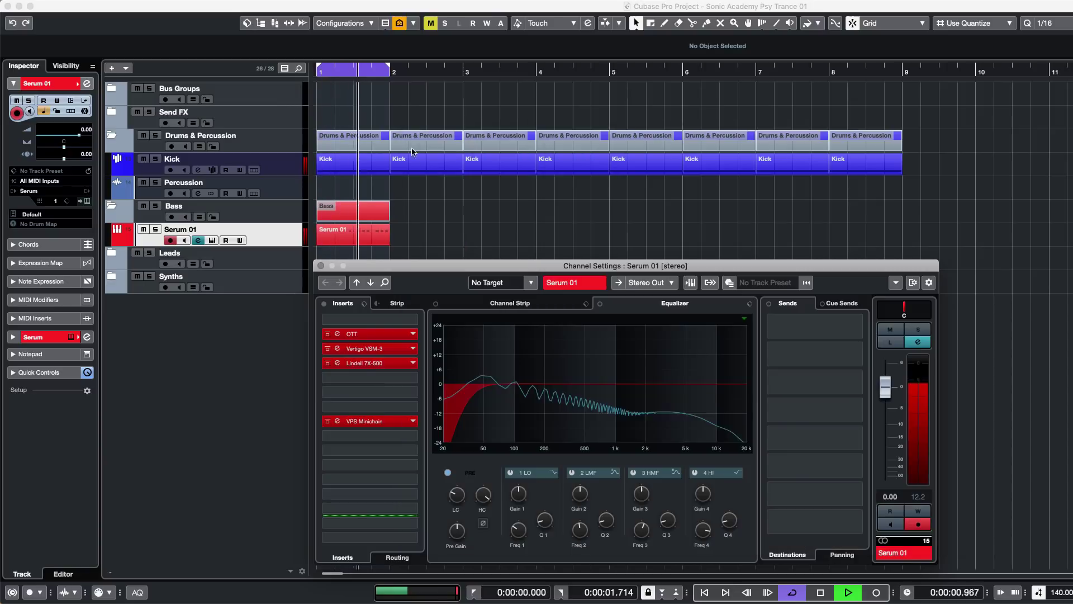
- Raise the depth of the OTT insert on Serum 01 to 77% and close its window
{"action": "double_click", "coordinate": [379, 336]}
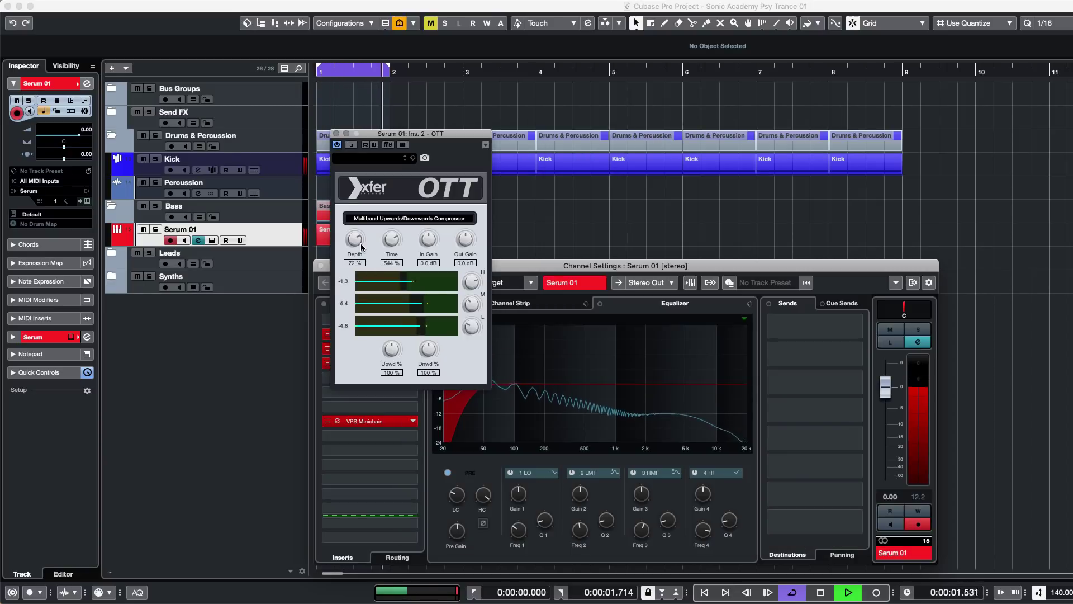
{"action": "mouse_move", "coordinate": [354, 246]}
{"action": "left_mouse_down"}
{"action": "mouse_move", "coordinate": [364, 244]}
{"action": "mouse_move", "coordinate": [357, 249]}
{"action": "left_mouse_up"}
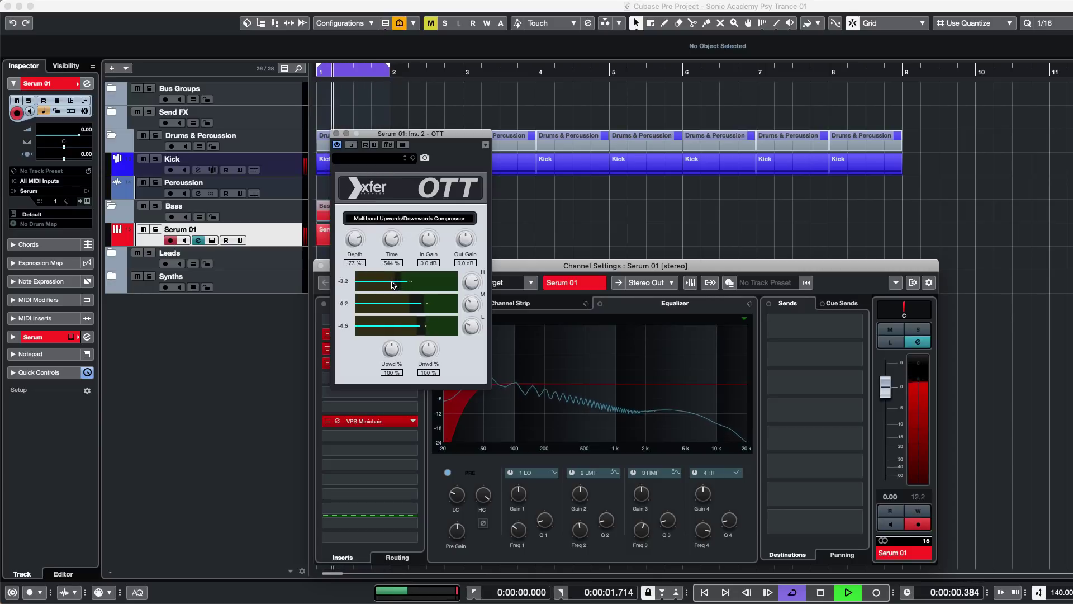
{"action": "left_click", "coordinate": [336, 134]}
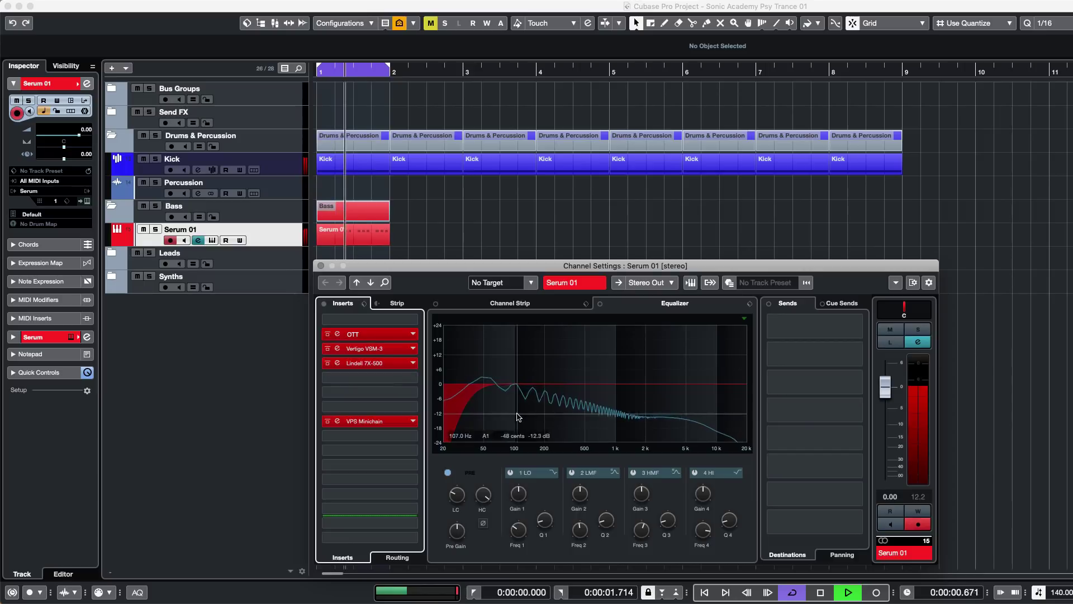
- Open the Serum instrument and set Envelope 2's sustain to about 21% and its decay to about 118 ms
{"action": "left_click", "coordinate": [918, 342]}
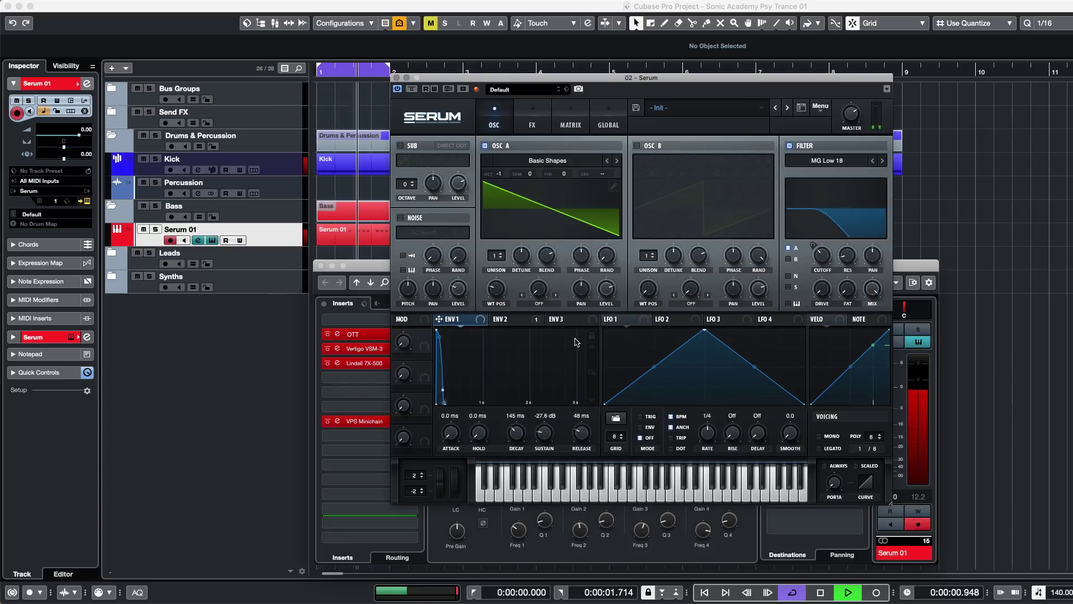
{"action": "left_click", "coordinate": [500, 319]}
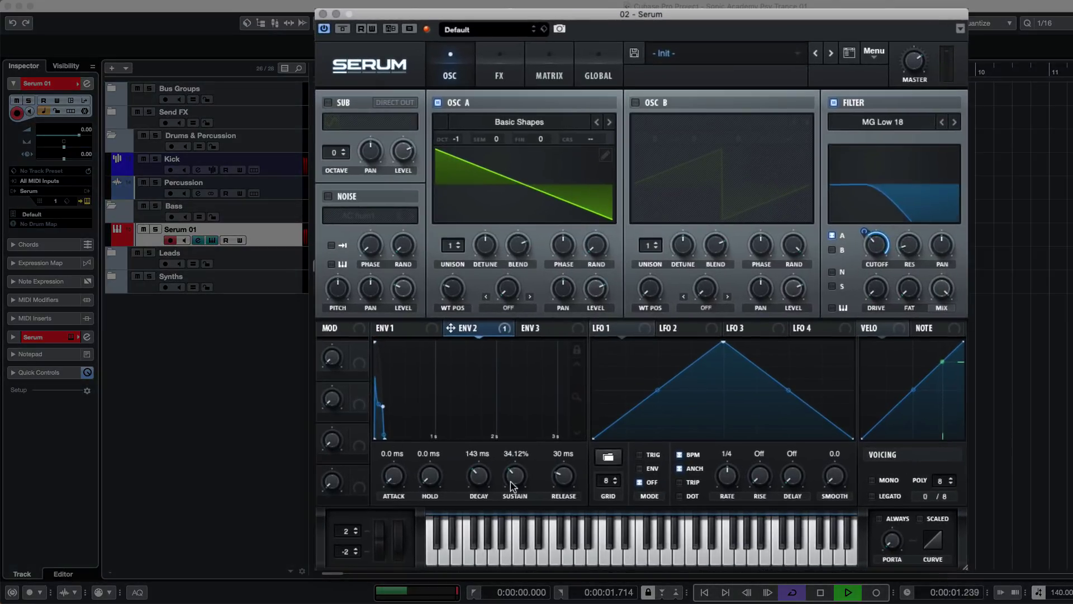
{"action": "mouse_move", "coordinate": [515, 479]}
{"action": "left_mouse_down"}
{"action": "mouse_move", "coordinate": [519, 510]}
{"action": "mouse_move", "coordinate": [475, 484]}
{"action": "mouse_move", "coordinate": [519, 483]}
{"action": "left_mouse_up"}
{"action": "left_click_drag", "start_coordinate": [477, 481], "coordinate": [491, 484]}
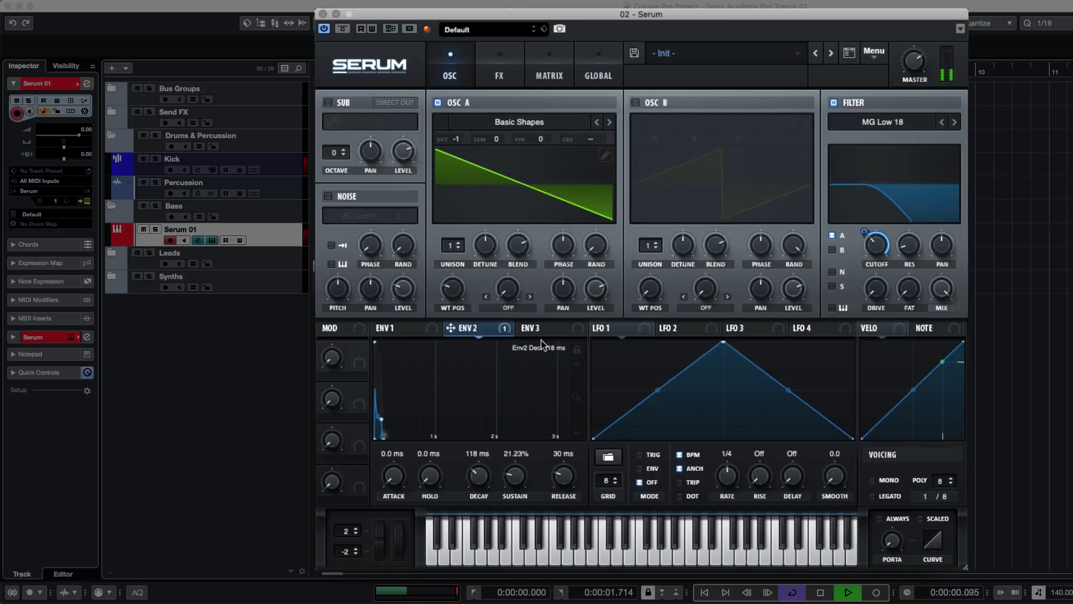
- Zoom the Envelope 2 display to its full length, fine-tune the decay curve and close Serum
{"action": "left_click", "coordinate": [578, 347]}
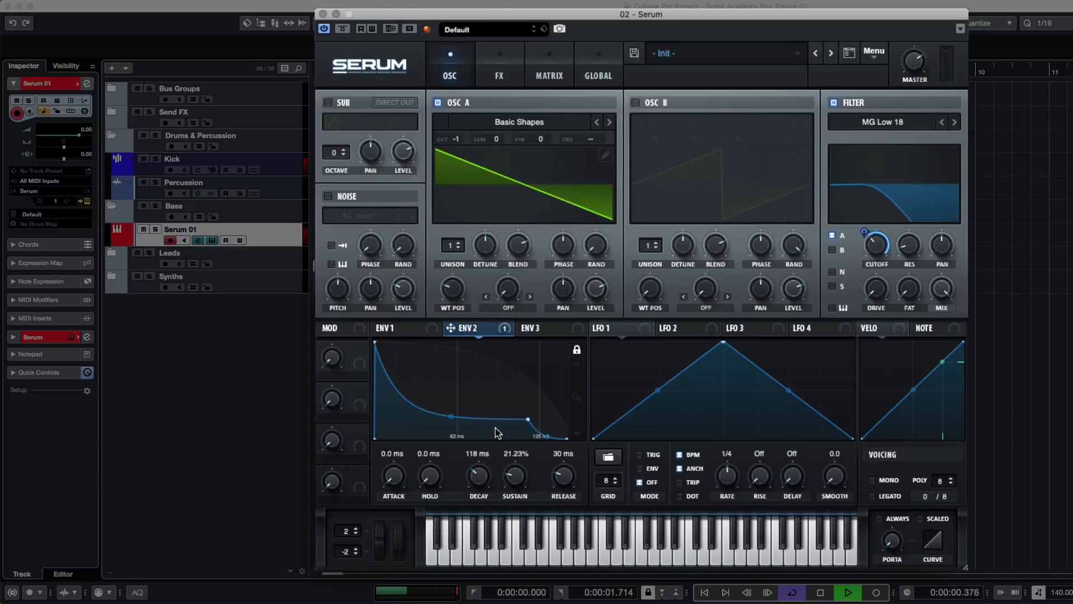
{"action": "left_click_drag", "start_coordinate": [451, 419], "coordinate": [453, 414]}
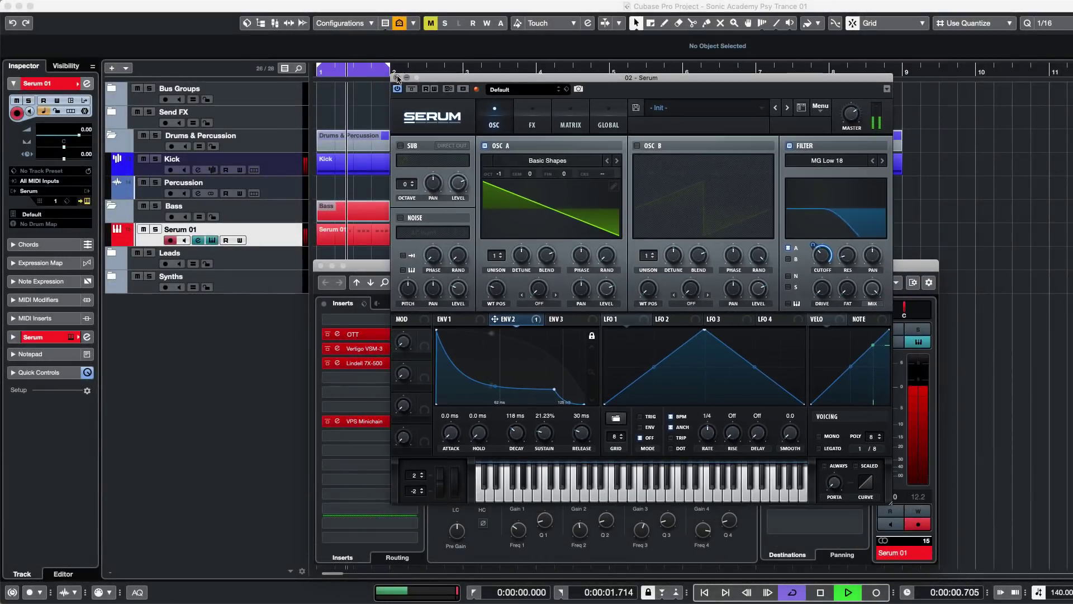
{"action": "left_click", "coordinate": [398, 79]}
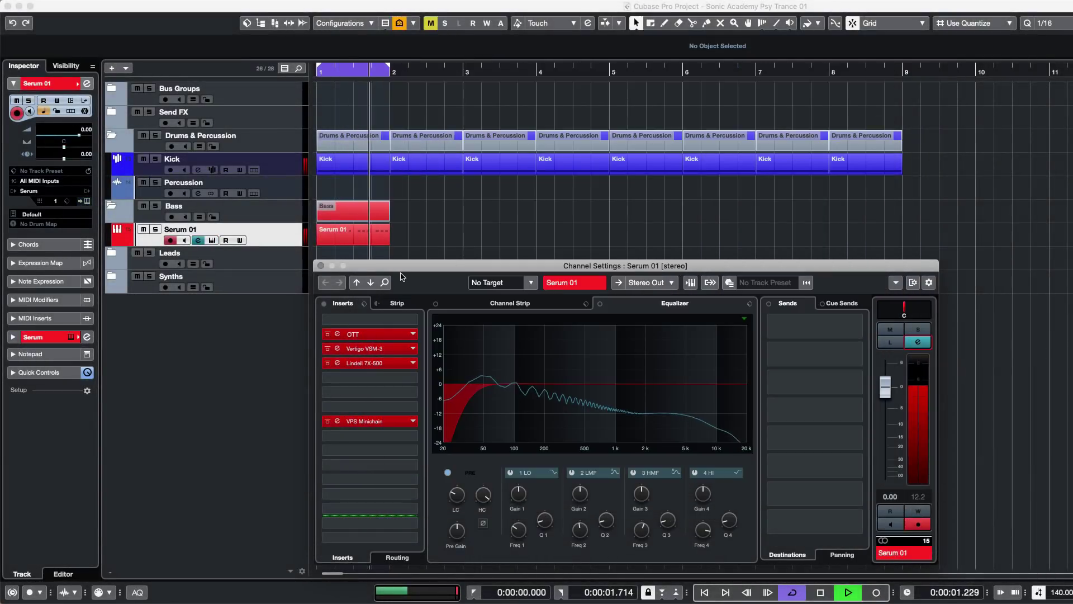
{"action": "left_click", "coordinate": [319, 265]}
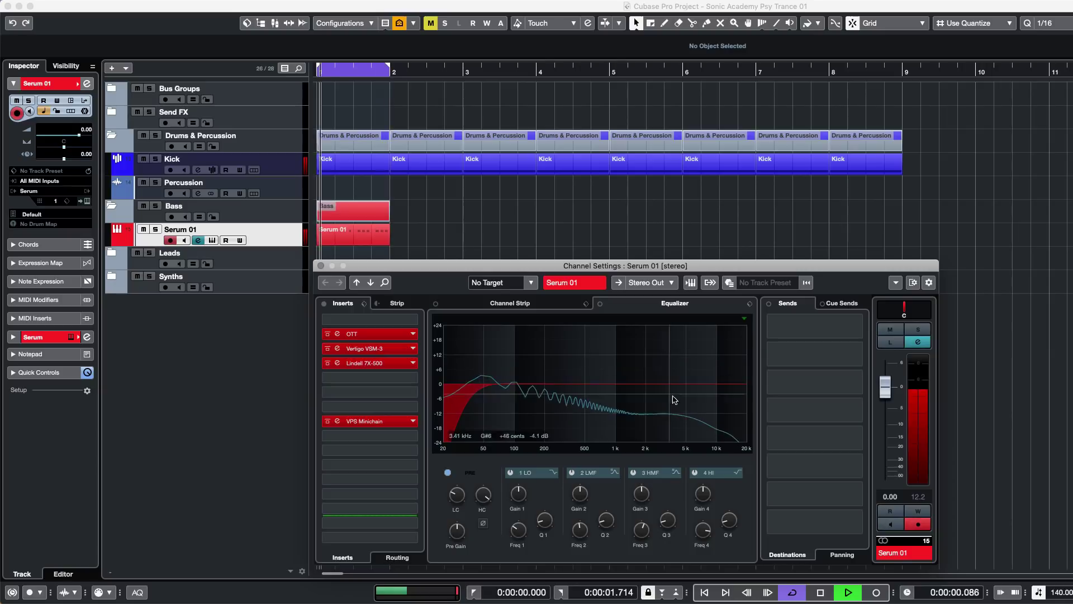
- Try a high-frequency boost of about 9 dB near 7 kHz with EQ bands 3 and 4, and switch both bands off
{"action": "left_click_drag", "start_coordinate": [642, 379], "coordinate": [678, 369]}
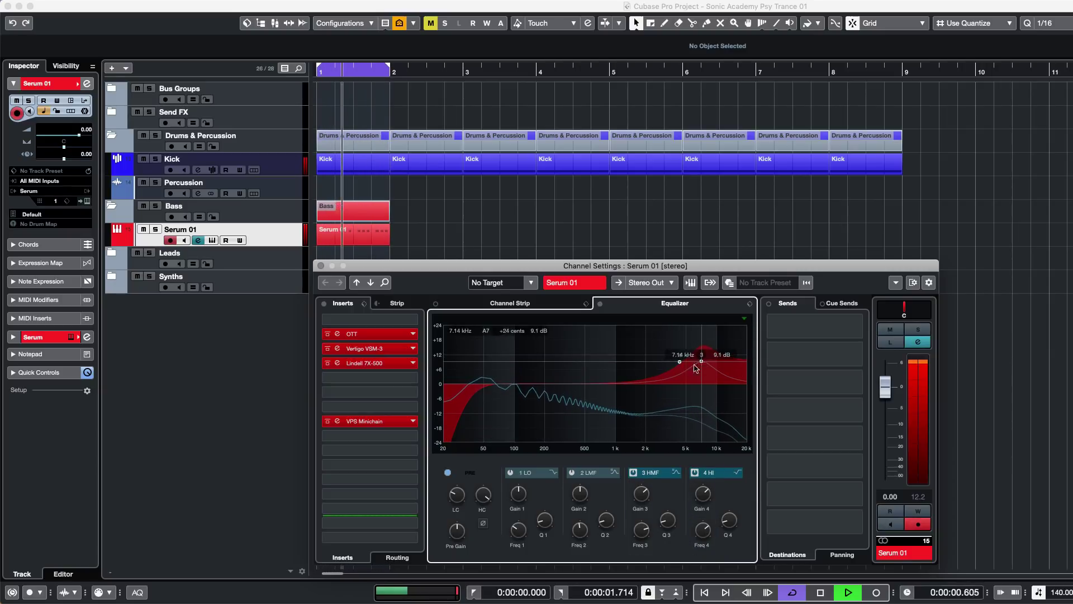
{"action": "left_click", "coordinate": [694, 473]}
{"action": "left_click", "coordinate": [633, 473]}
- Try a low-shelf boost of about 3 dB near 89 Hz with EQ band 1, and switch the band off
{"action": "left_click", "coordinate": [510, 472]}
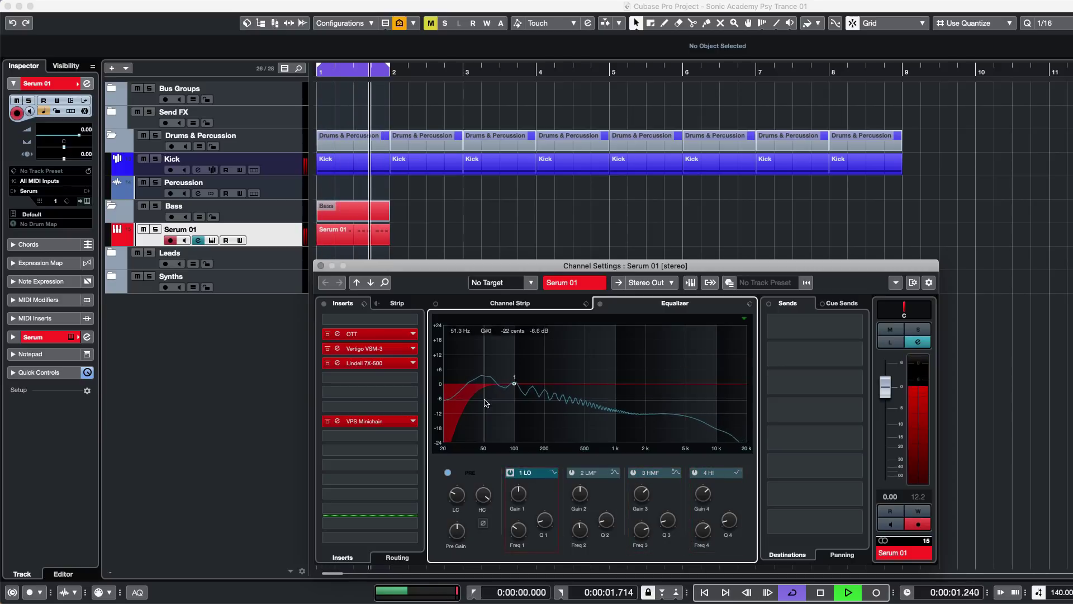
{"action": "mouse_move", "coordinate": [514, 383]}
{"action": "left_mouse_down"}
{"action": "mouse_move", "coordinate": [520, 375]}
{"action": "mouse_move", "coordinate": [509, 377]}
{"action": "left_mouse_up"}
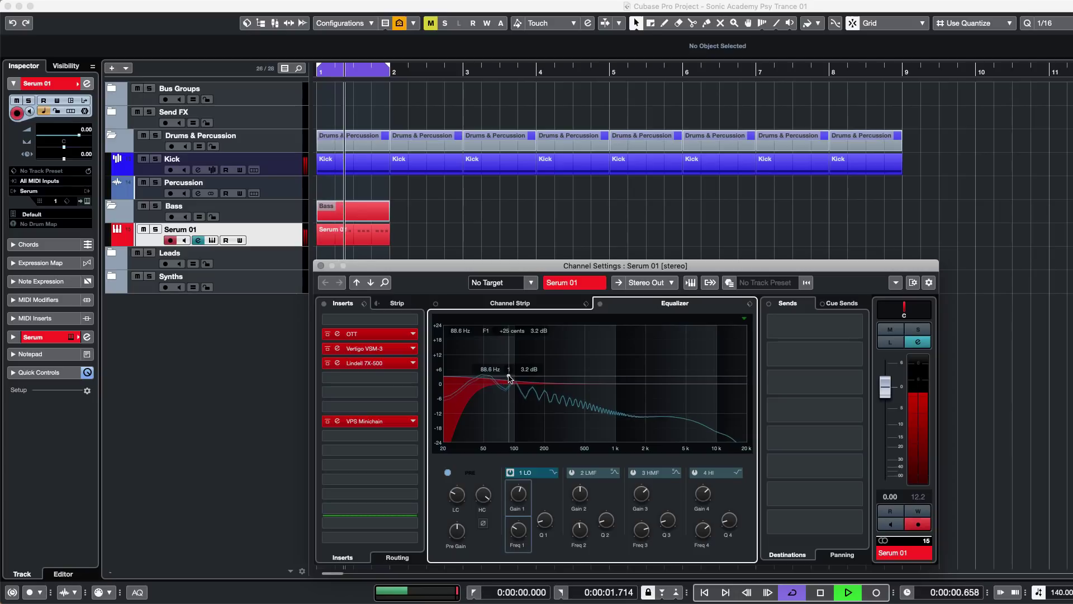
{"action": "left_click", "coordinate": [509, 473]}
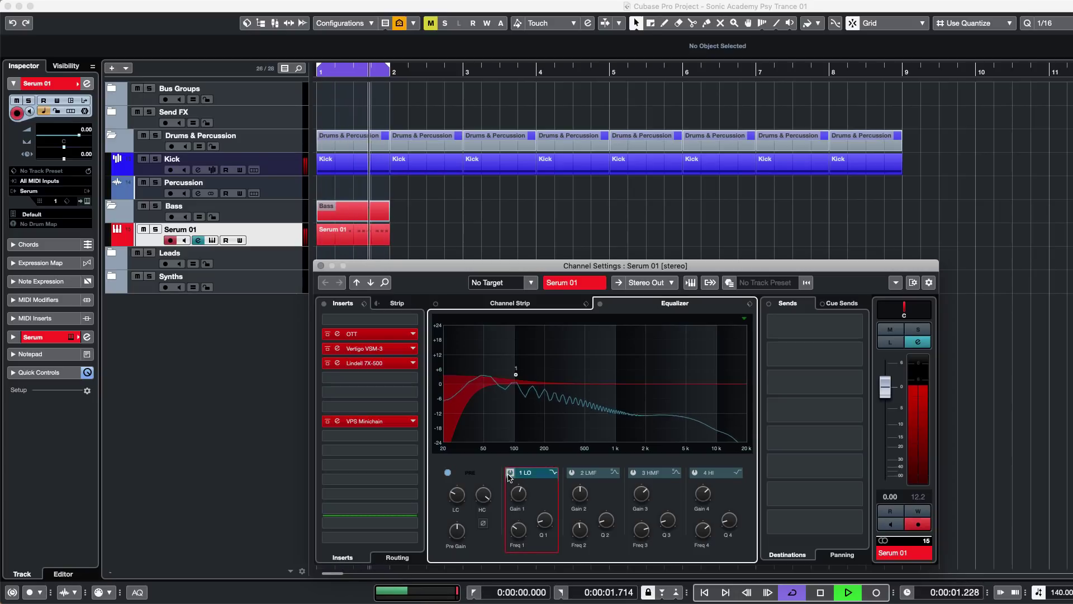
- Enable EQ band 2 on Serum 01, set its frequency to Ab1, narrow its Q and boost it by 5.0 dB
{"action": "left_click", "coordinate": [572, 472]}
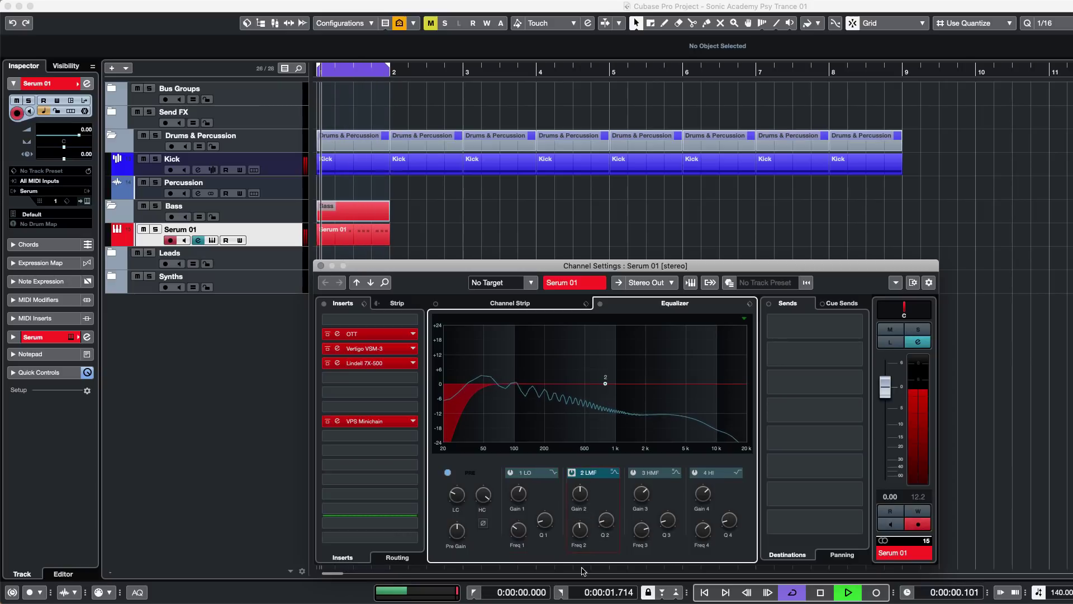
{"action": "left_click_drag", "start_coordinate": [585, 537], "coordinate": [586, 553]}
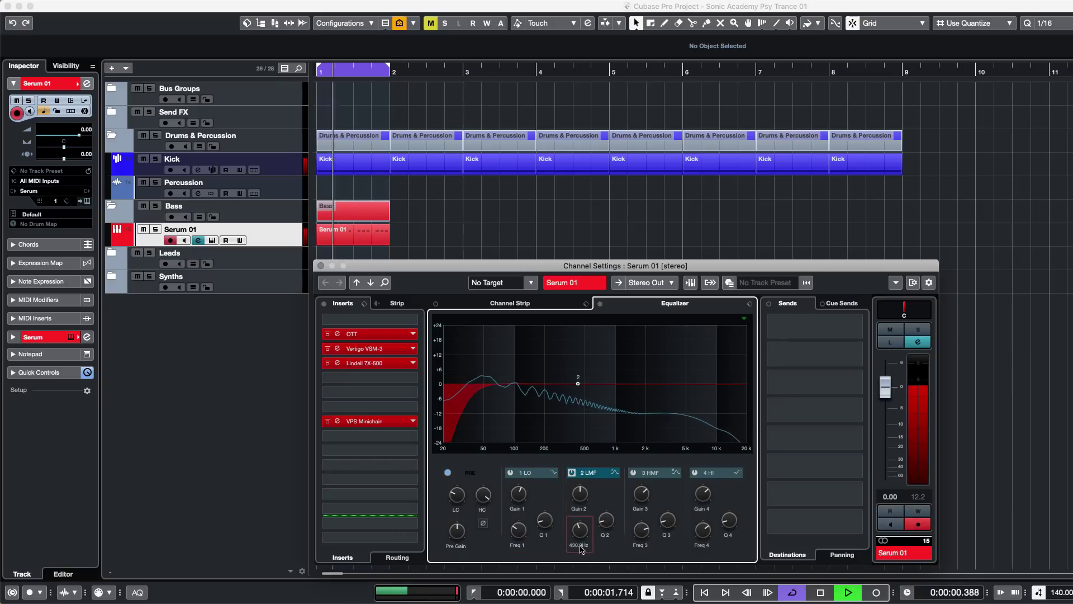
{"action": "double_click", "coordinate": [581, 547]}
{"action": "type", "text": "Ab"}
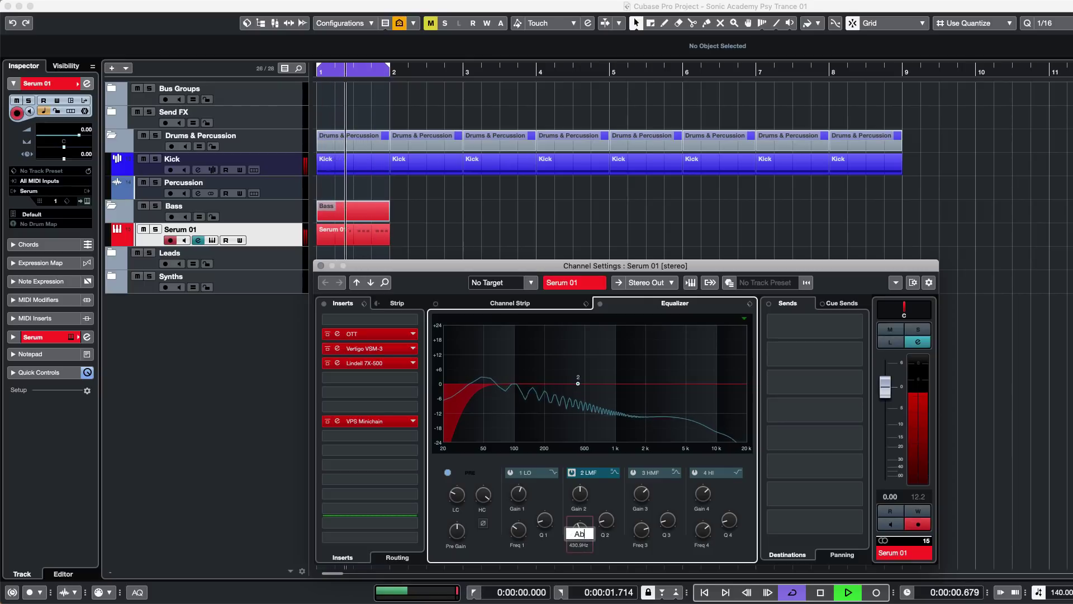
{"action": "type", "text": "1"}
{"action": "key", "text": "Return"}
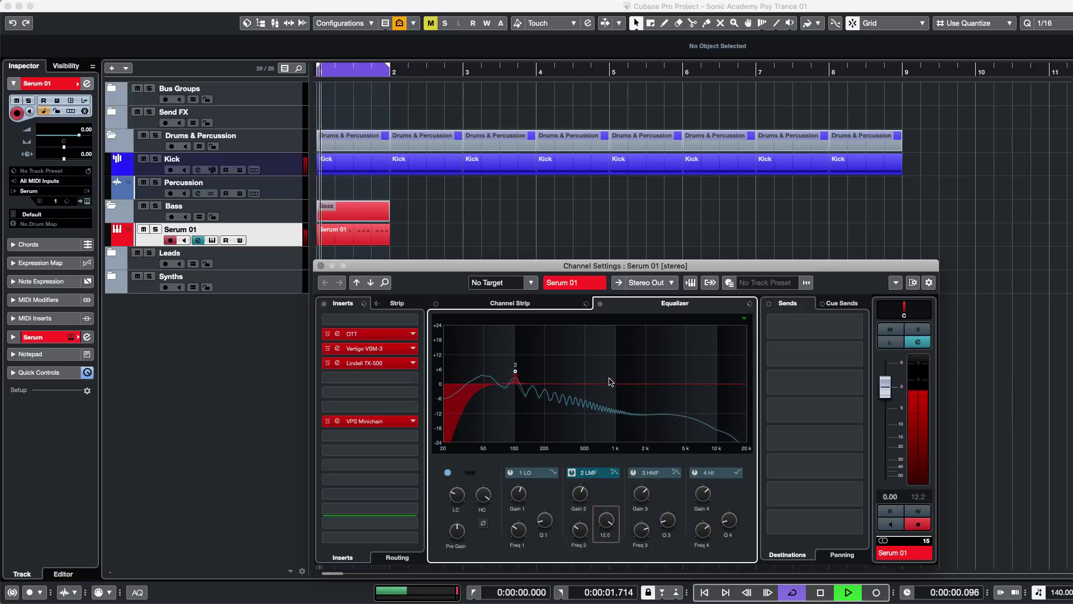
{"action": "scroll", "coordinate": [581, 493], "scroll_direction": "up", "scroll_amount": 4}
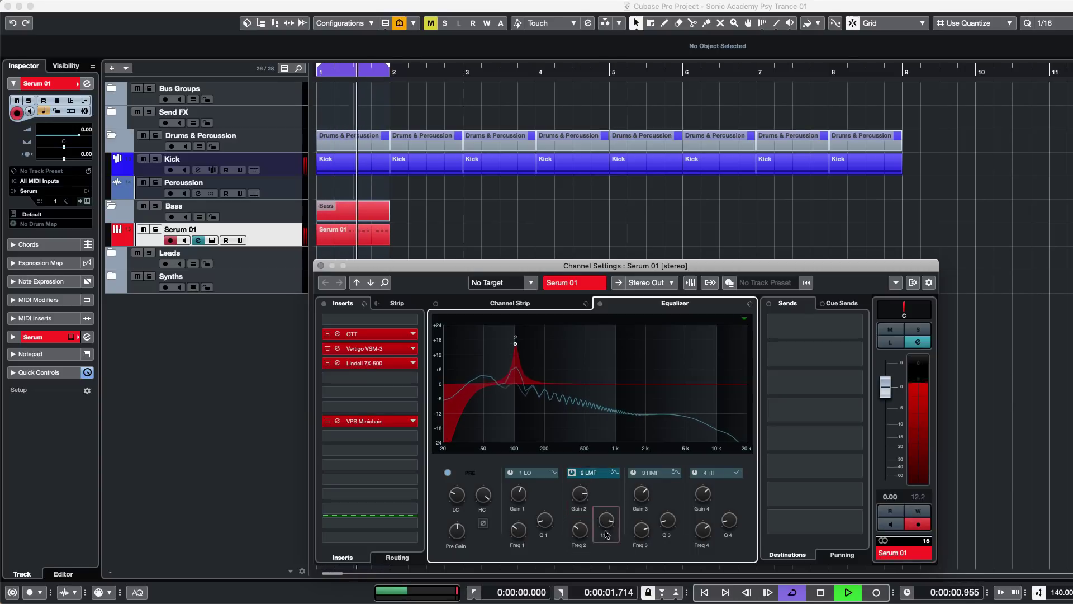
{"action": "scroll", "coordinate": [610, 532], "scroll_direction": "down", "scroll_amount": 2}
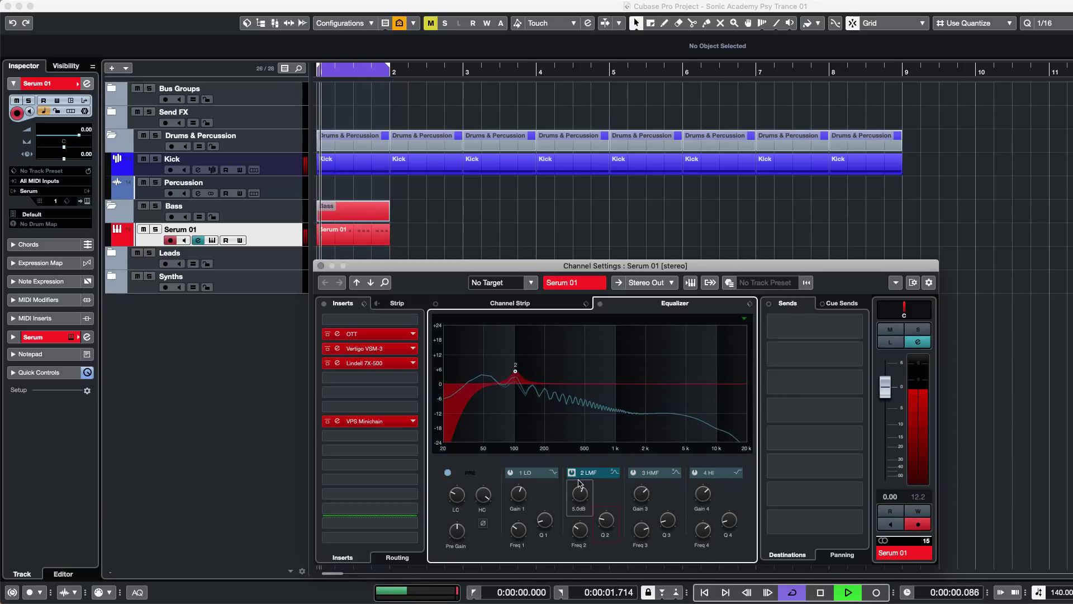
- Enable EQ band 3 on Serum 01, narrow its Q, cut it by about 6 dB and tune its frequency to Eb2
{"action": "left_click", "coordinate": [634, 473]}
{"action": "left_click_drag", "start_coordinate": [668, 521], "coordinate": [663, 497]}
{"action": "left_click_drag", "start_coordinate": [641, 534], "coordinate": [637, 538]}
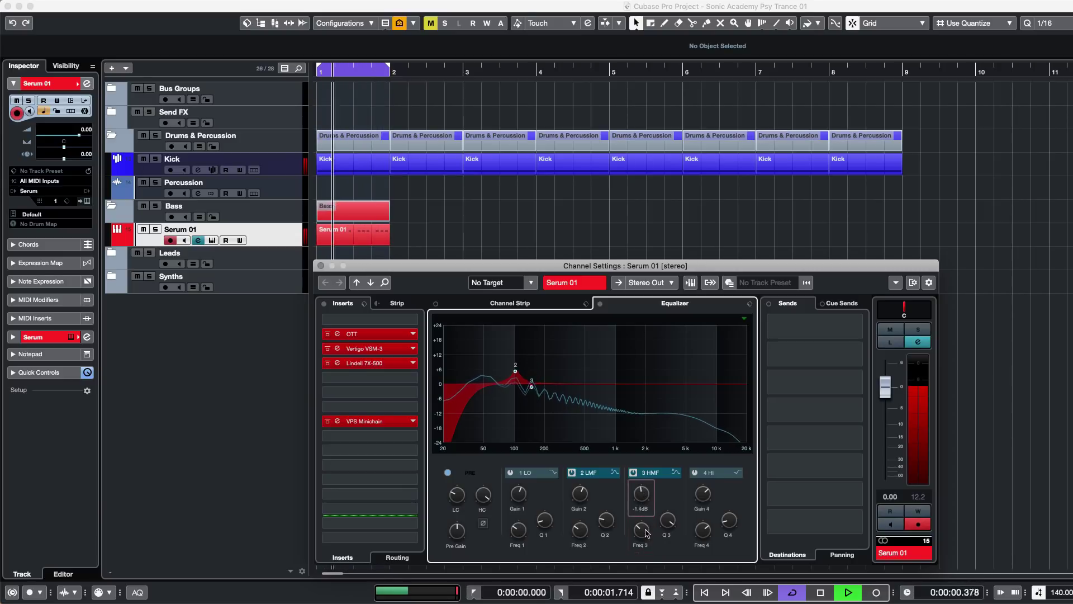
{"action": "left_click_drag", "start_coordinate": [646, 538], "coordinate": [667, 533]}
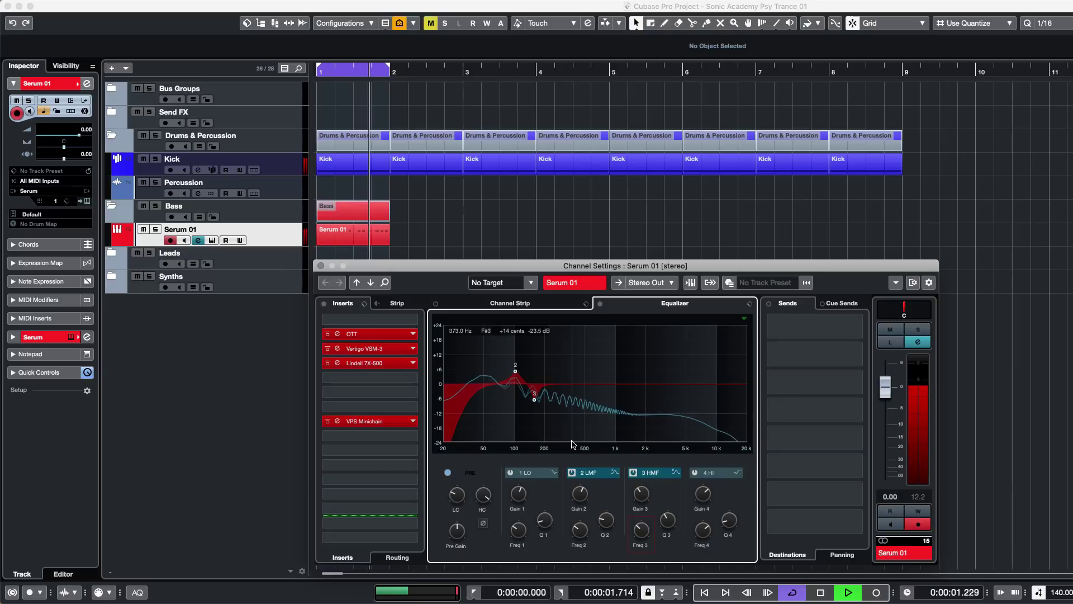
{"action": "double_click", "coordinate": [642, 530]}
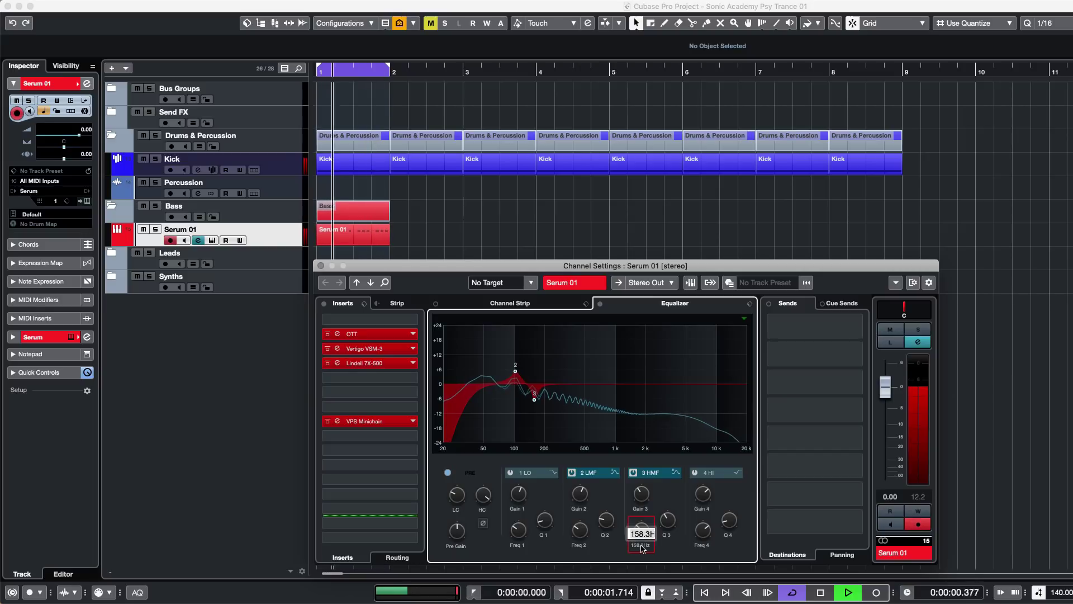
{"action": "key", "text": "Return"}
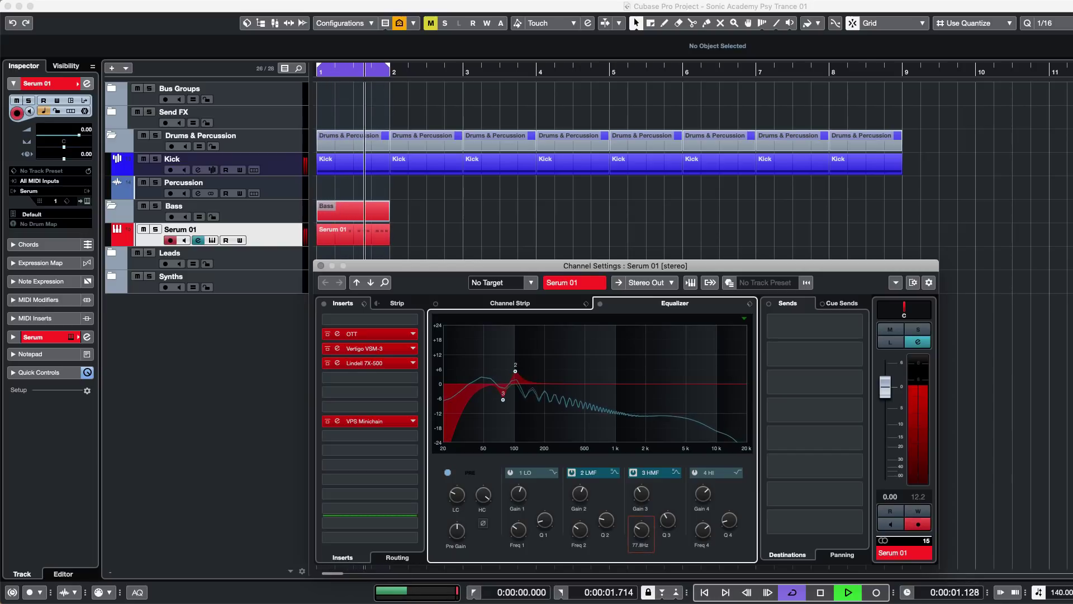
{"action": "double_click", "coordinate": [642, 546]}
{"action": "type", "text": "eb2"}
{"action": "key", "text": "Return"}
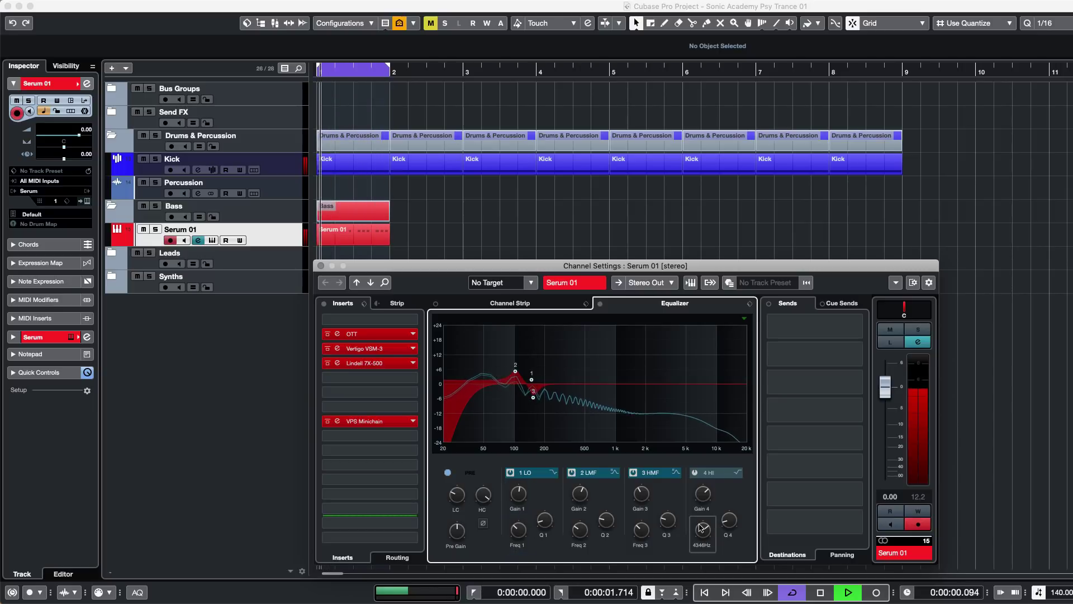
- Enable EQ band 4, change it from a shelf to a peak filter and shape a broad boost of about 3 dB near 750 Hz
{"action": "left_click", "coordinate": [695, 474]}
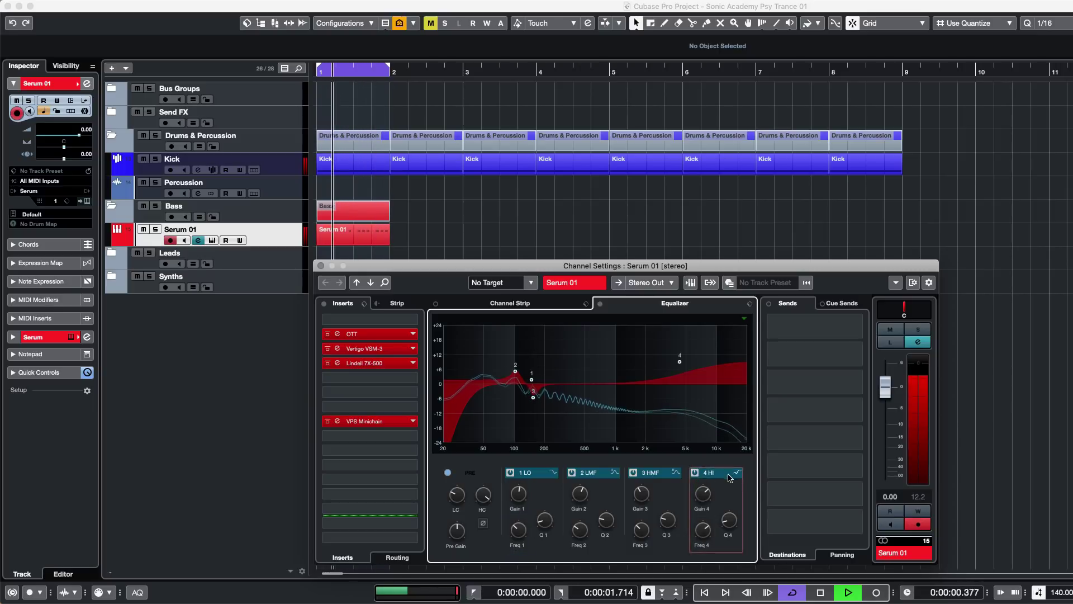
{"action": "left_click_drag", "start_coordinate": [701, 532], "coordinate": [700, 563]}
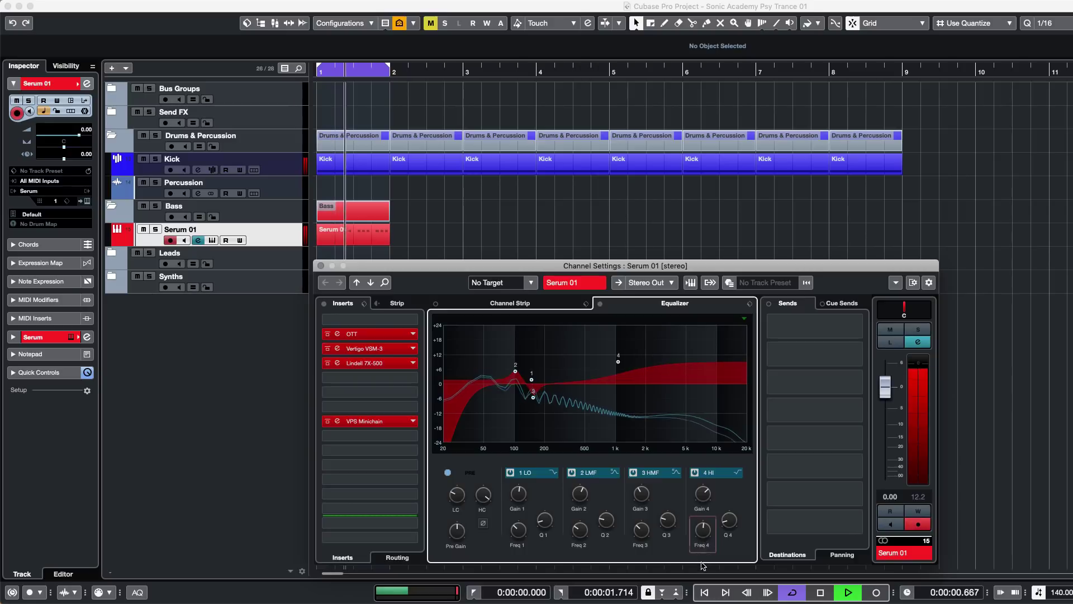
{"action": "left_click_drag", "start_coordinate": [700, 496], "coordinate": [698, 516]}
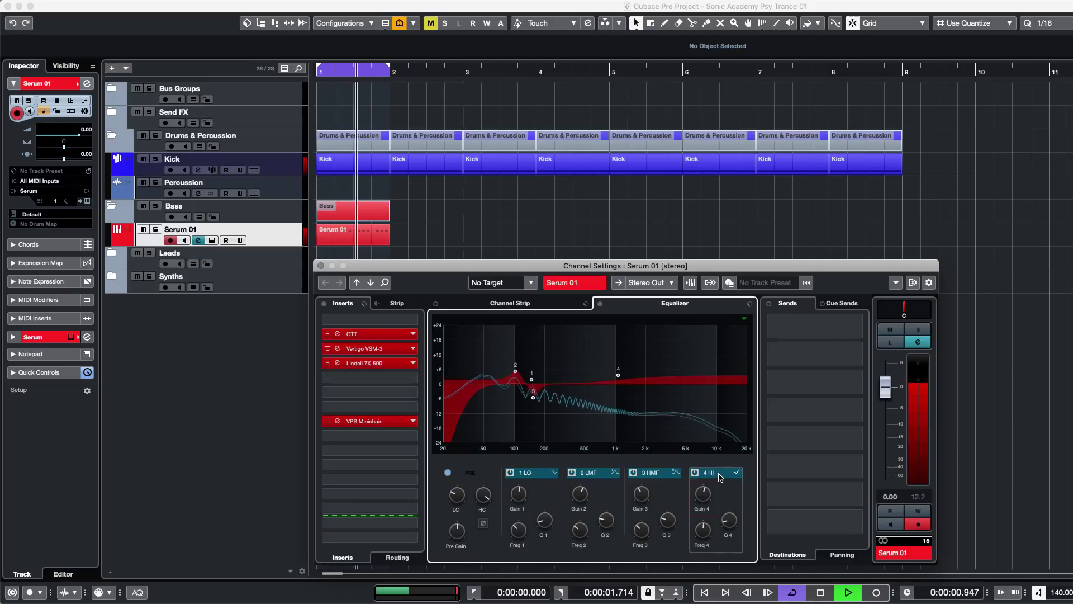
{"action": "left_click", "coordinate": [737, 472]}
{"action": "left_click", "coordinate": [769, 521]}
{"action": "left_click_drag", "start_coordinate": [618, 375], "coordinate": [607, 375]}
{"action": "left_click_drag", "start_coordinate": [728, 525], "coordinate": [732, 536]}
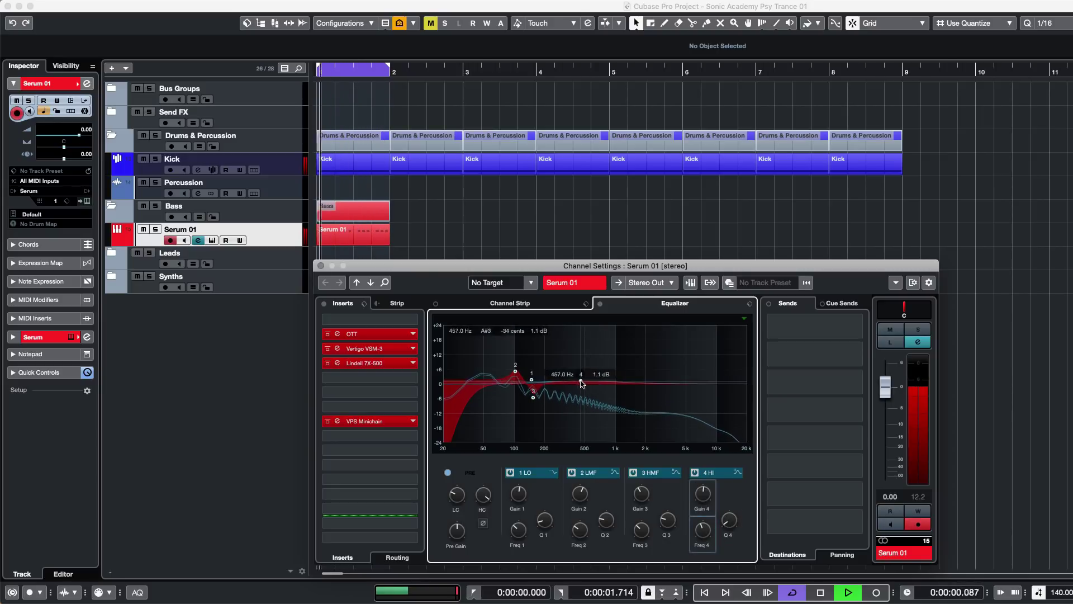
{"action": "left_click_drag", "start_coordinate": [729, 523], "coordinate": [728, 511]}
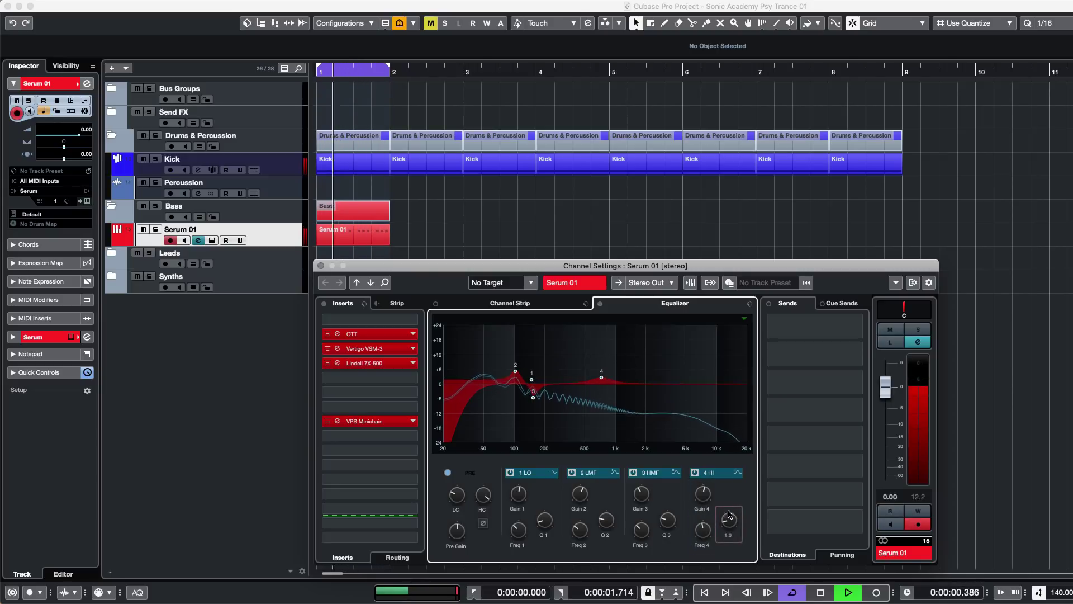
{"action": "left_click_drag", "start_coordinate": [612, 339], "coordinate": [602, 379]}
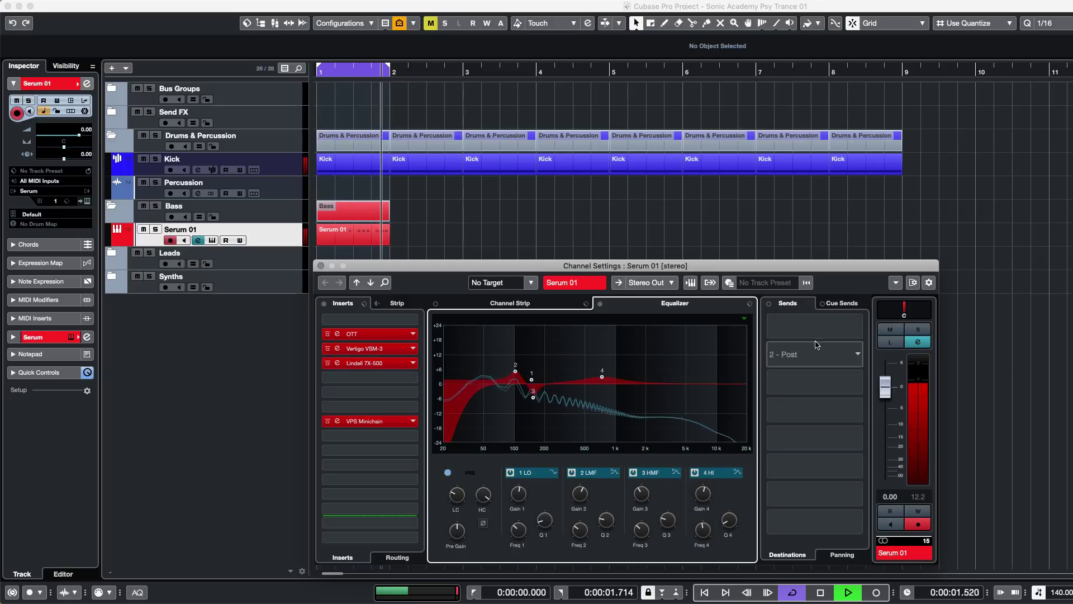
- Compare the mix with the Sahara (Original mix) reference using ADPTR MetricAB on the Stereo Out, then close the plug-in
{"action": "key", "text": "F3"}
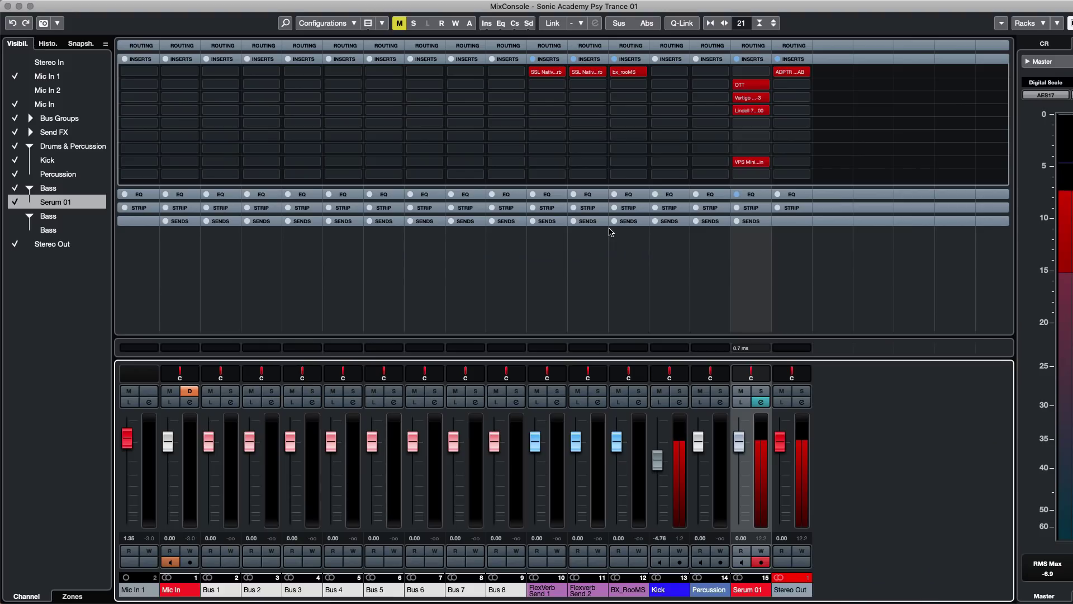
{"action": "left_click", "coordinate": [792, 71]}
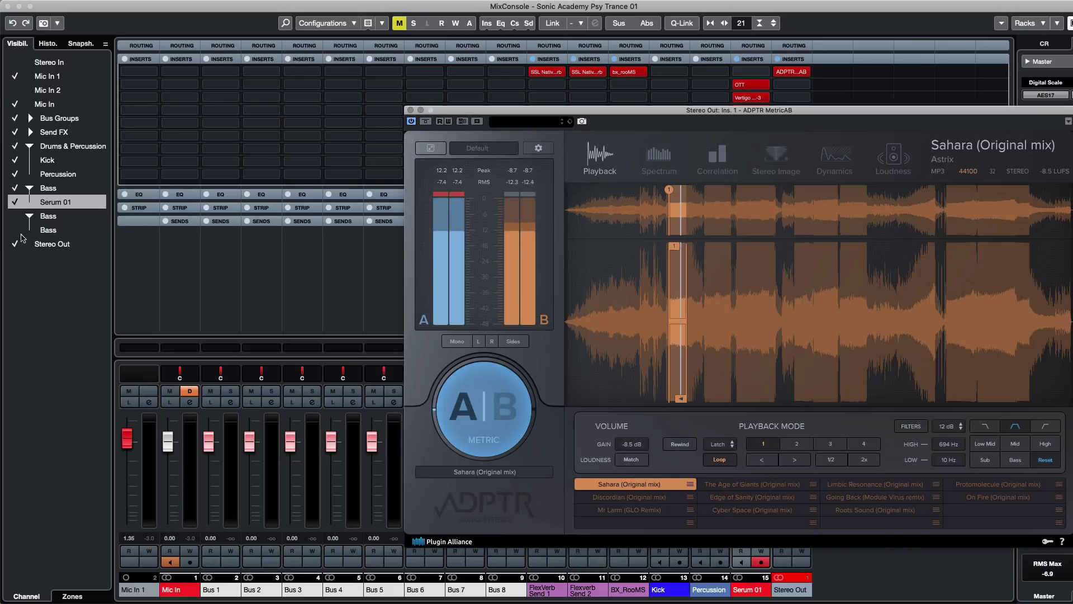
{"action": "left_click", "coordinate": [8, 6]}
{"action": "left_click", "coordinate": [485, 400]}
{"action": "left_click", "coordinate": [485, 401]}
{"action": "left_click", "coordinate": [522, 408]}
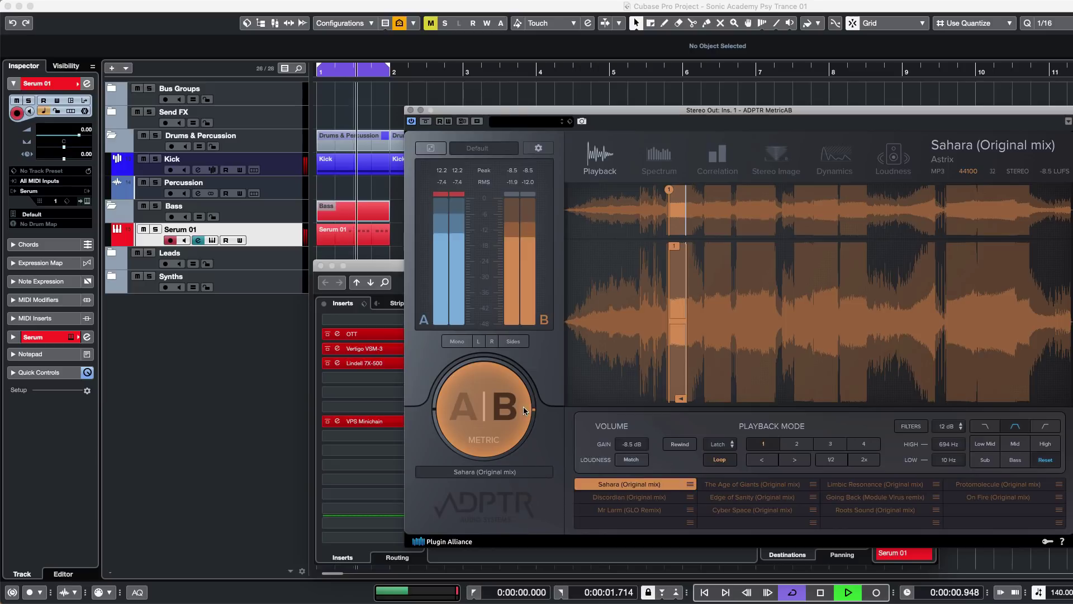
{"action": "left_click", "coordinate": [483, 410]}
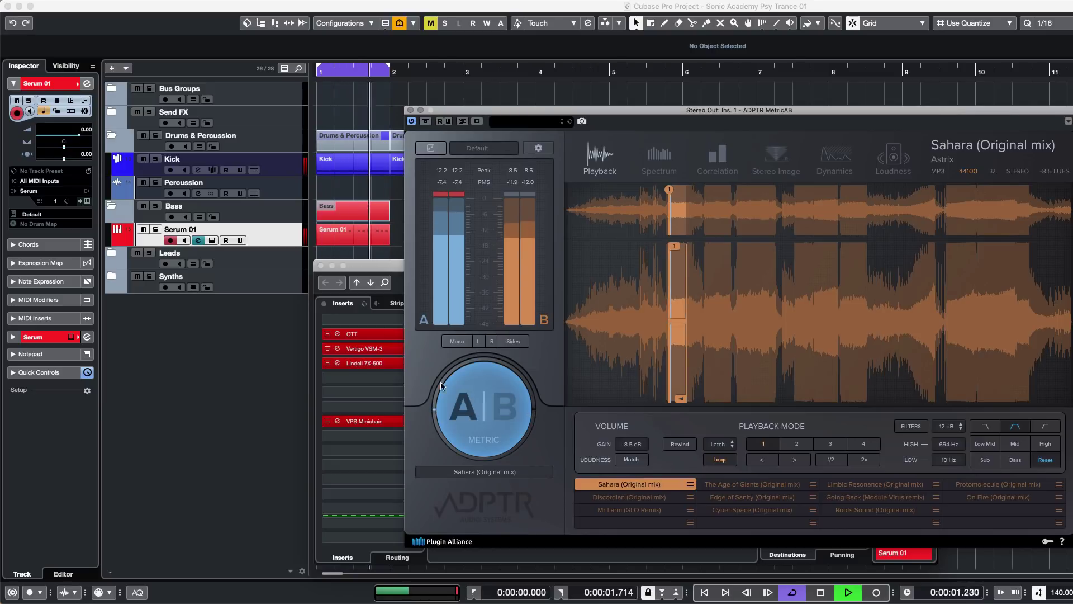
{"action": "left_click_drag", "start_coordinate": [415, 106], "coordinate": [414, 105]}
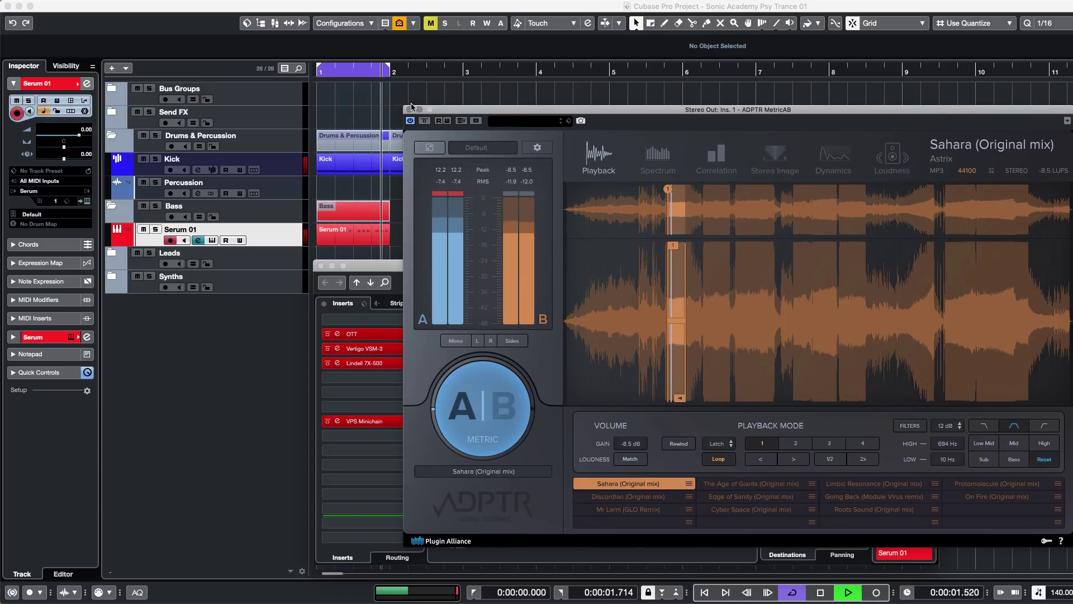
{"action": "left_click", "coordinate": [410, 109]}
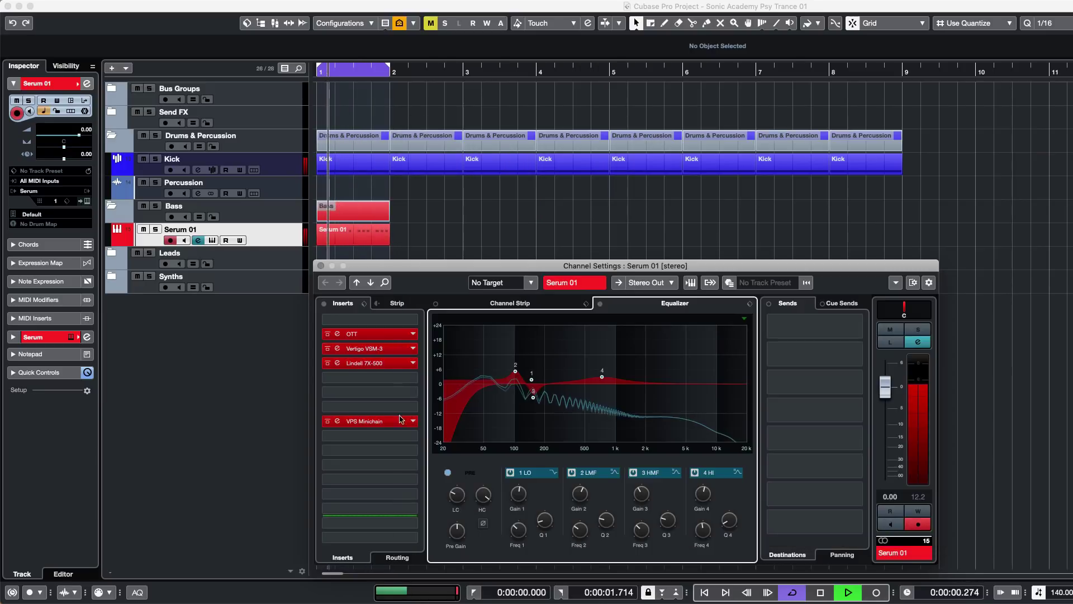
- Check the OTT settings on the Serum 01 channel and close the plug-in
{"action": "left_click", "coordinate": [333, 338]}
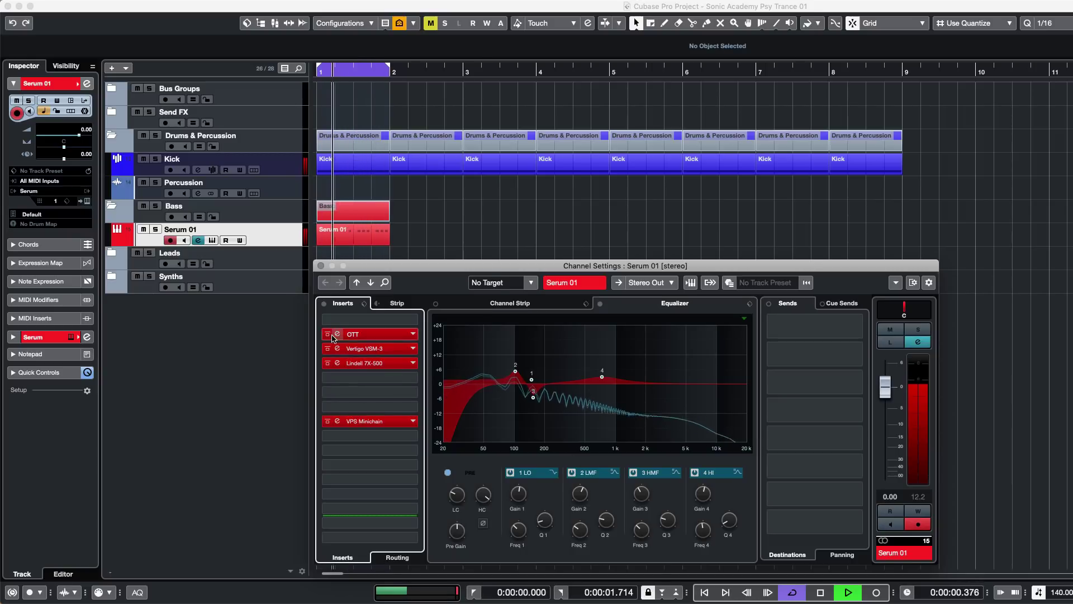
{"action": "left_click", "coordinate": [336, 334]}
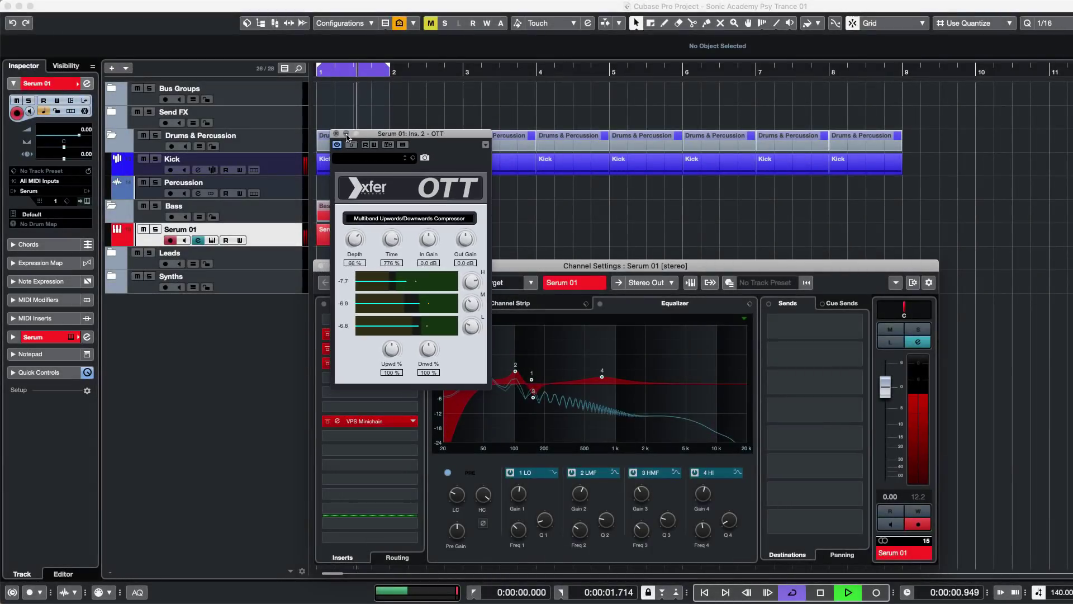
{"action": "left_click", "coordinate": [314, 95]}
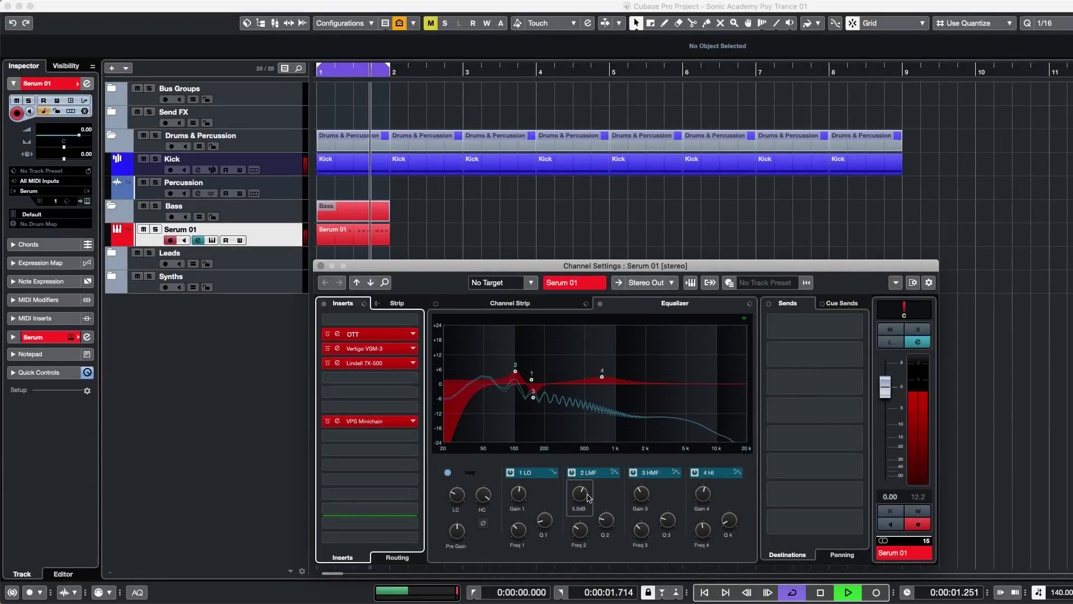
- Rebalance the Serum 01 EQ by setting band 2 to 1.9 dB, raising band 1 to about 5 dB and slightly deepening band 3's cut
{"action": "mouse_move", "coordinate": [591, 502]}
{"action": "mouse_move", "coordinate": [591, 502]}
{"action": "left_mouse_down"}
{"action": "mouse_move", "coordinate": [588, 517]}
{"action": "mouse_move", "coordinate": [586, 502]}
{"action": "left_mouse_up"}
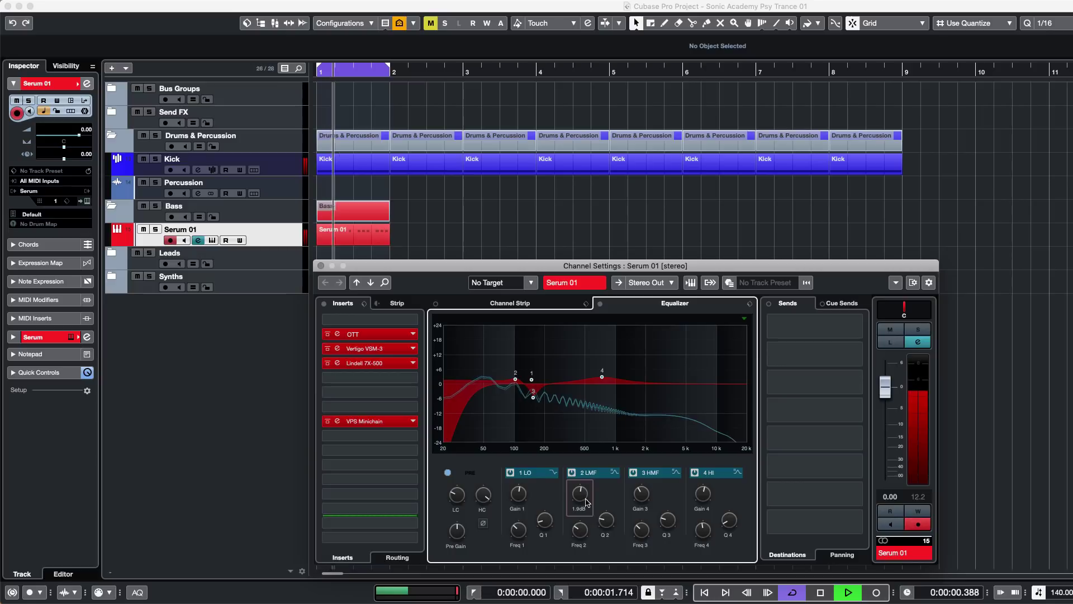
{"action": "left_click_drag", "start_coordinate": [519, 503], "coordinate": [522, 497]}
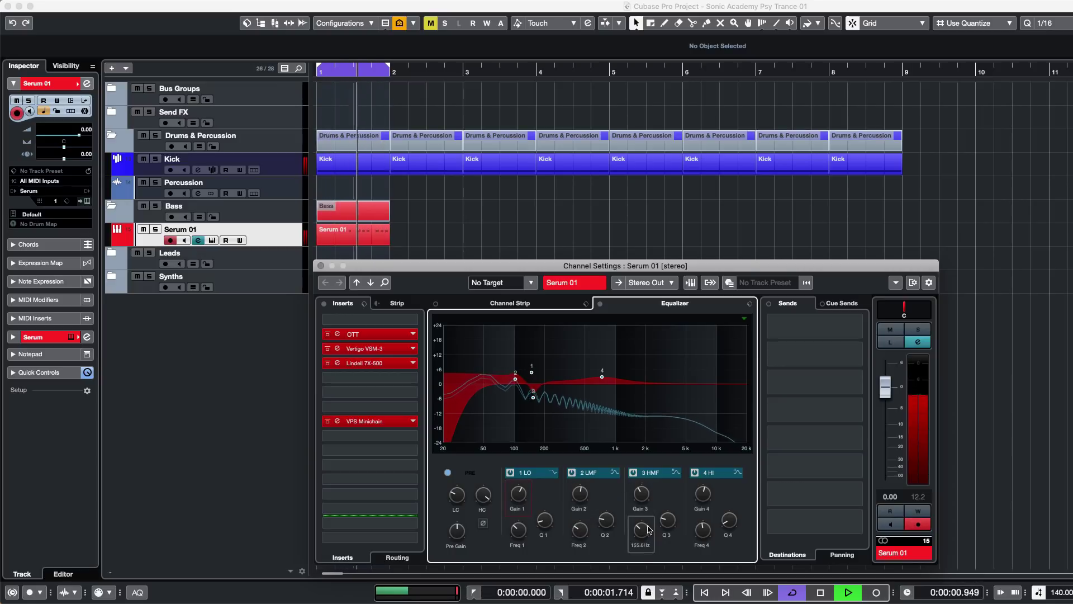
{"action": "left_click_drag", "start_coordinate": [669, 524], "coordinate": [649, 509]}
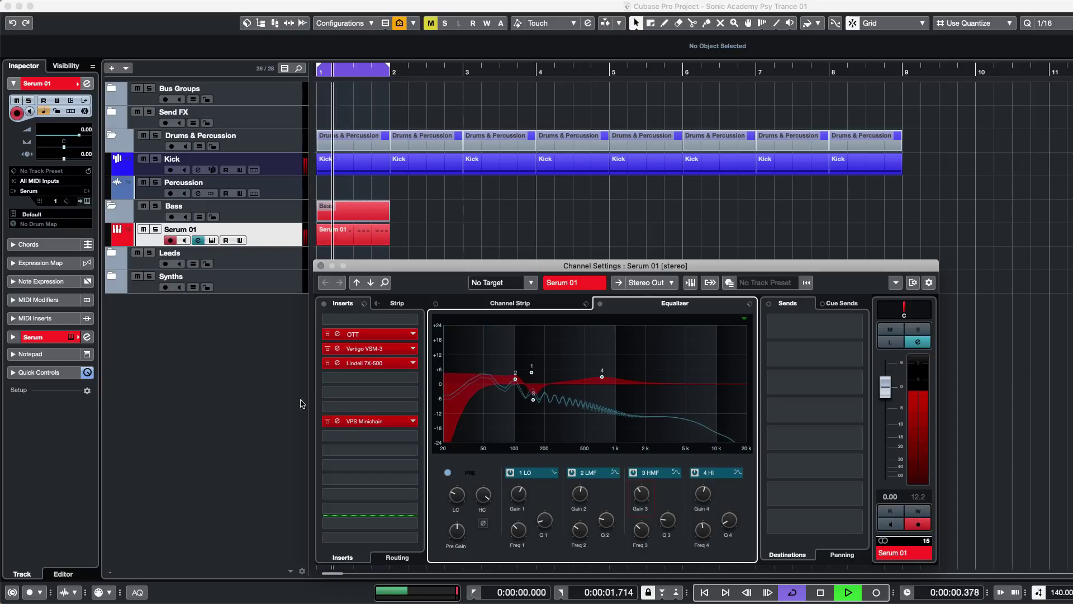
- Check the Lindell 7X-500 compressor on Serum 01 and lower the channel's volume to -1.90 dB
{"action": "left_click", "coordinate": [337, 364]}
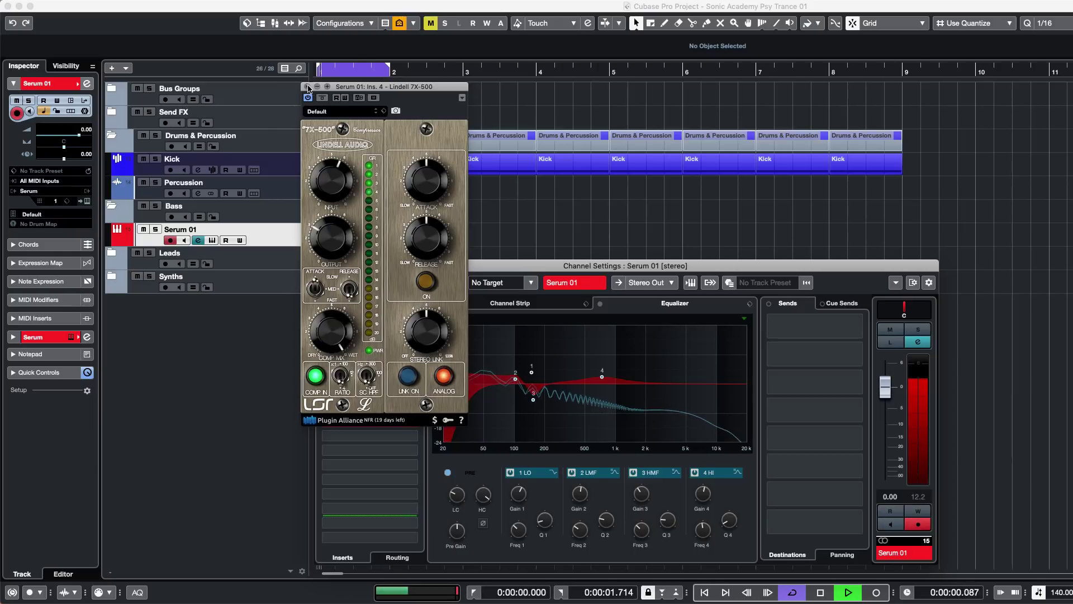
{"action": "left_click", "coordinate": [307, 87]}
{"action": "left_click_drag", "start_coordinate": [886, 385], "coordinate": [886, 398]}
{"action": "left_click", "coordinate": [157, 231]}
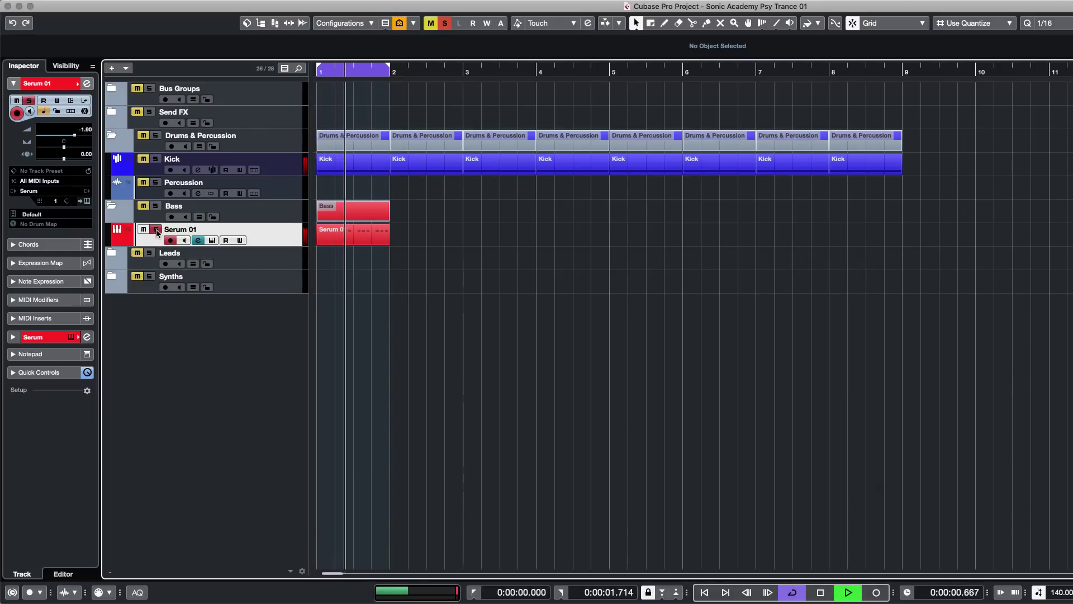
{"action": "key", "text": "F3"}
{"action": "key", "text": "F3"}
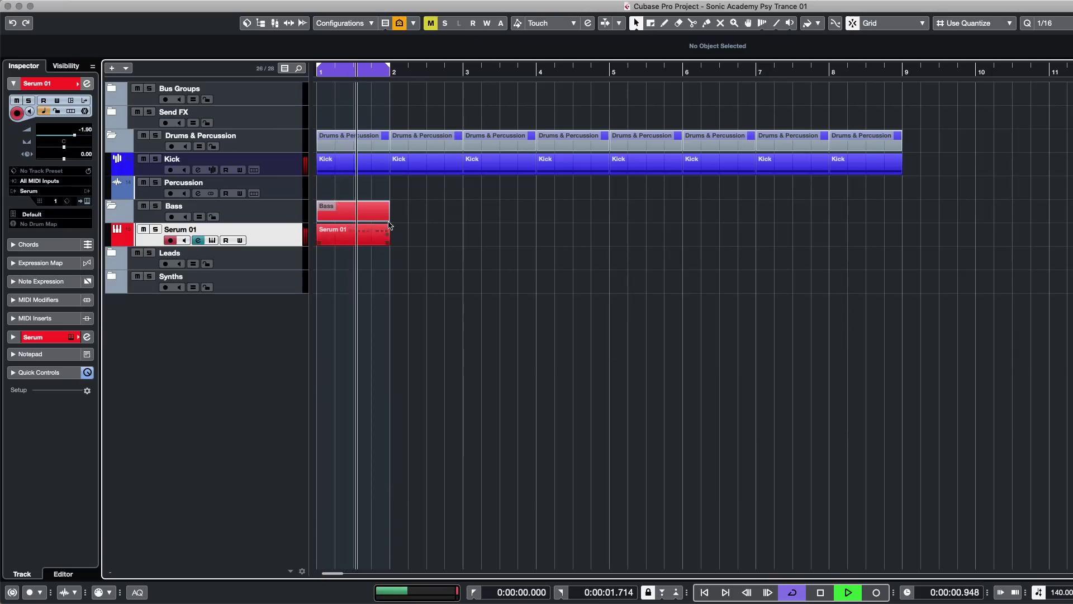
- Apply a low cut at 35.0 Hz to the Kick channel's EQ with a filter slope steeper than 24 dB/Oct
{"action": "left_click", "coordinate": [198, 170]}
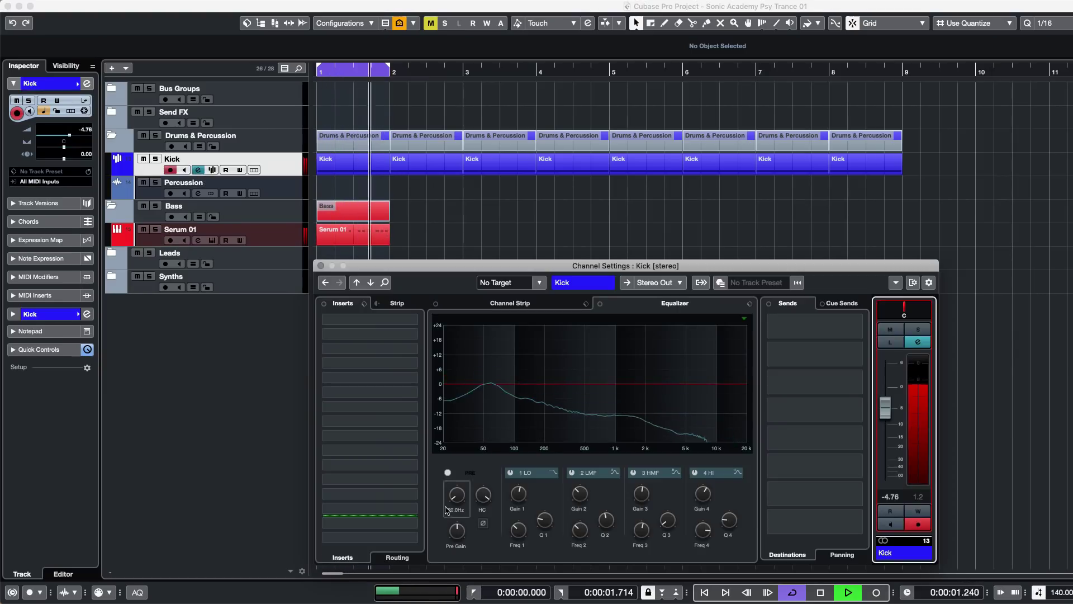
{"action": "left_click_drag", "start_coordinate": [459, 496], "coordinate": [464, 474]}
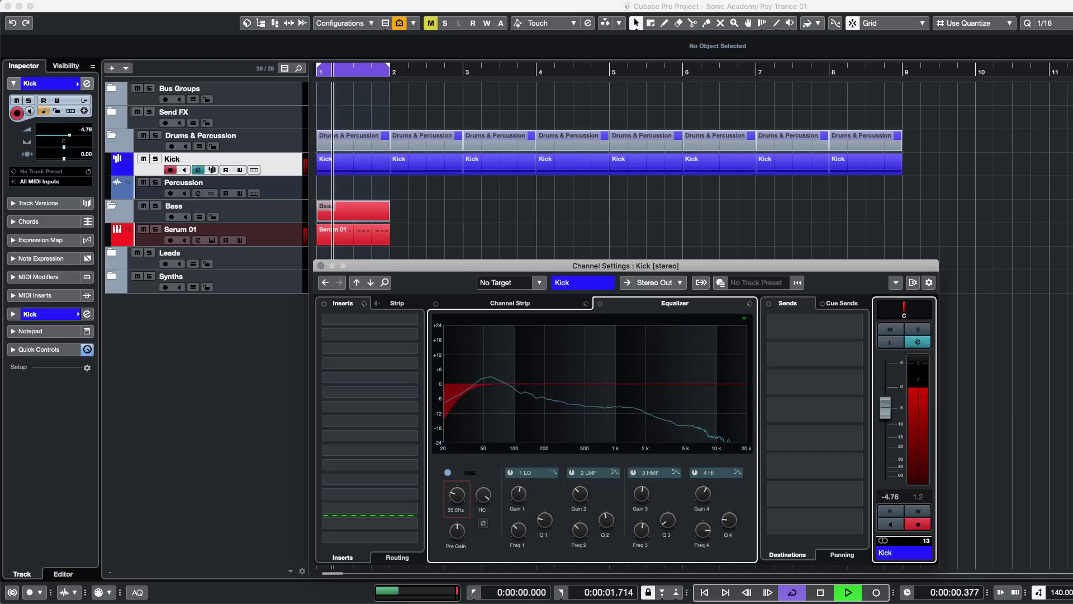
{"action": "right_click", "coordinate": [446, 500]}
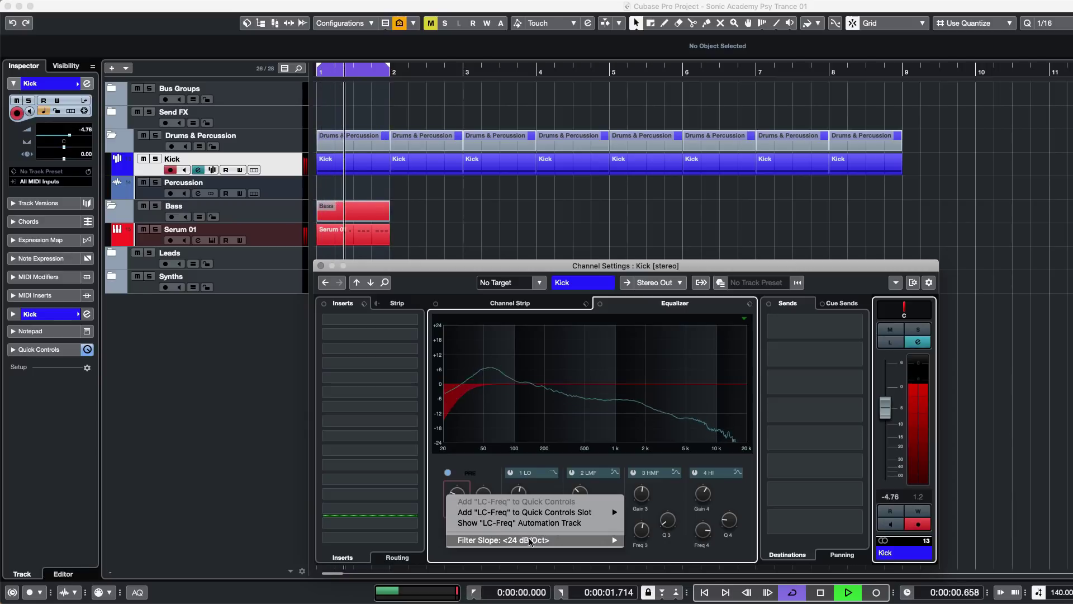
{"action": "mouse_move", "coordinate": [524, 540]}
{"action": "left_click", "coordinate": [654, 571]}
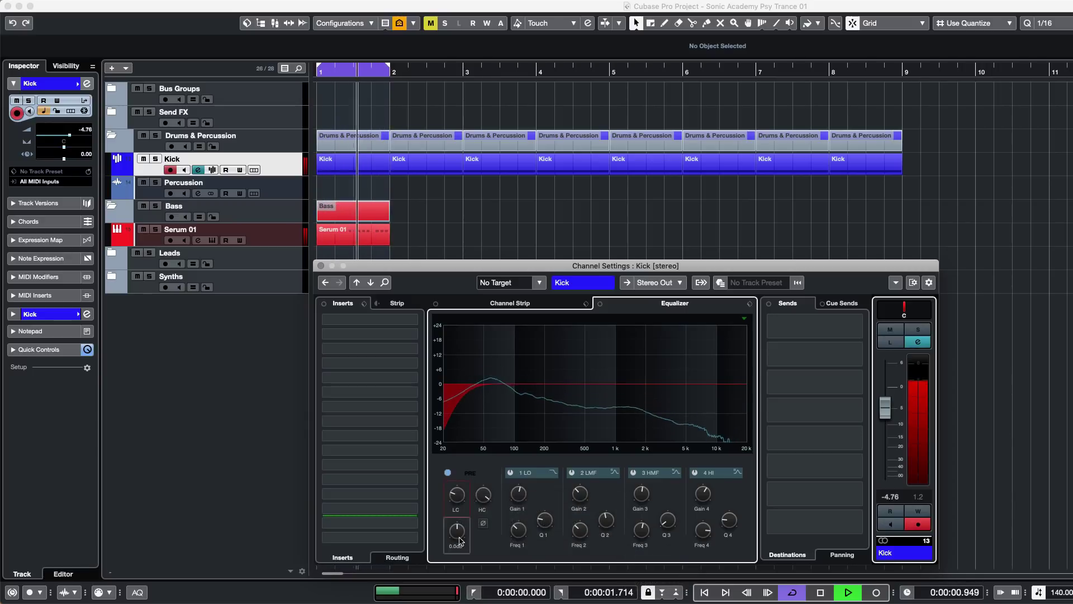
- Cut the Kick's EQ band 2 by 7.4 dB near 140 Hz and boost band 3 by about 1.8 dB near 2.78 kHz
{"action": "left_click", "coordinate": [572, 472]}
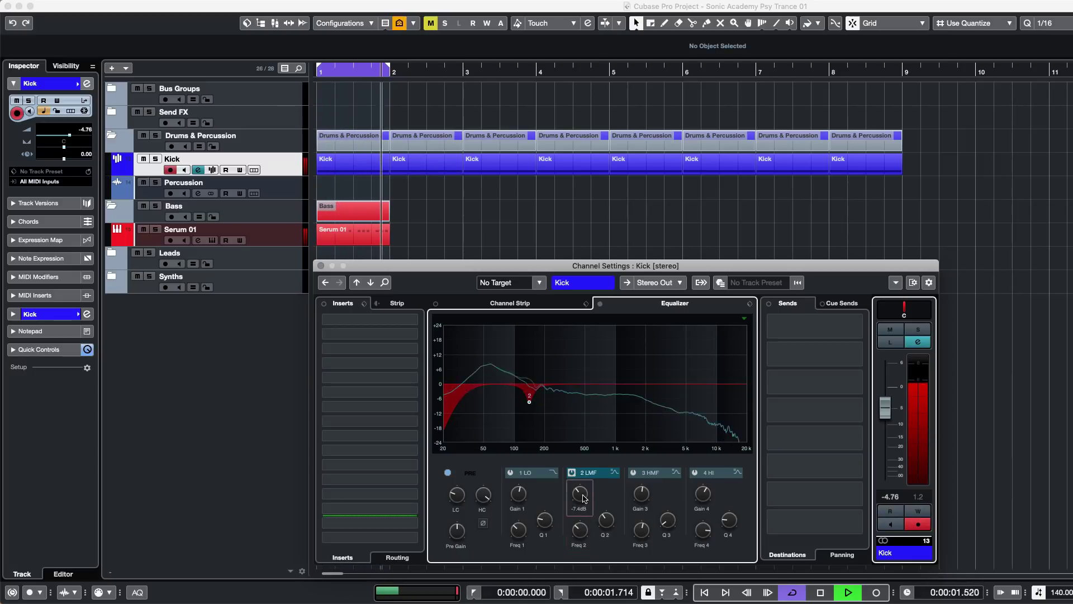
{"action": "mouse_move", "coordinate": [642, 500]}
{"action": "left_mouse_down"}
{"action": "mouse_move", "coordinate": [646, 491]}
{"action": "mouse_move", "coordinate": [668, 520]}
{"action": "mouse_move", "coordinate": [642, 529]}
{"action": "mouse_move", "coordinate": [641, 501]}
{"action": "left_mouse_up"}
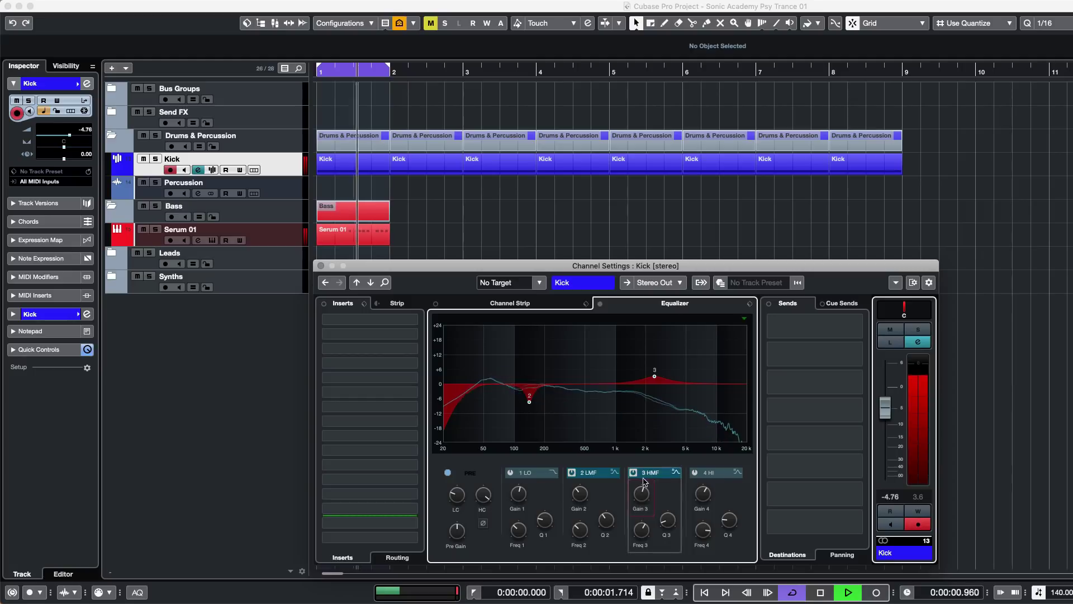
{"action": "key", "text": "F1"}
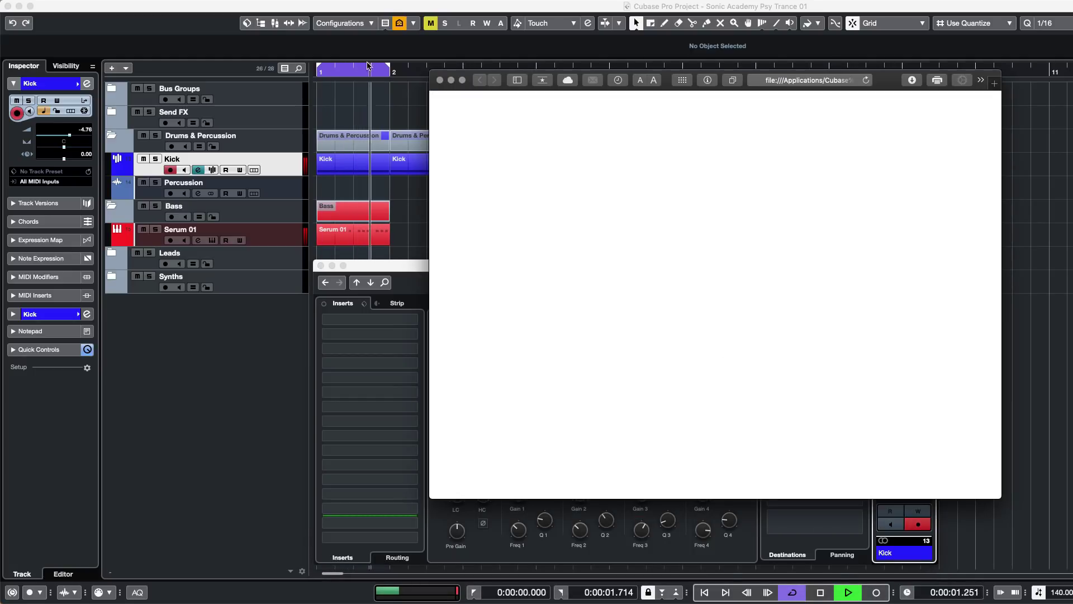
{"action": "left_click", "coordinate": [440, 79]}
{"action": "left_click", "coordinate": [601, 267]}
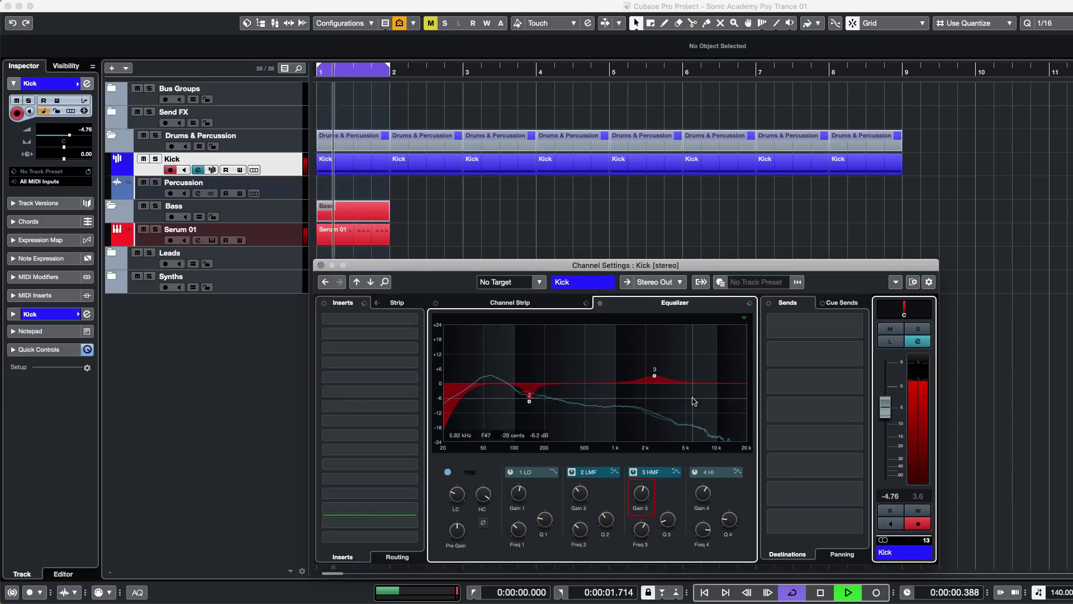
{"action": "left_click_drag", "start_coordinate": [655, 375], "coordinate": [660, 380]}
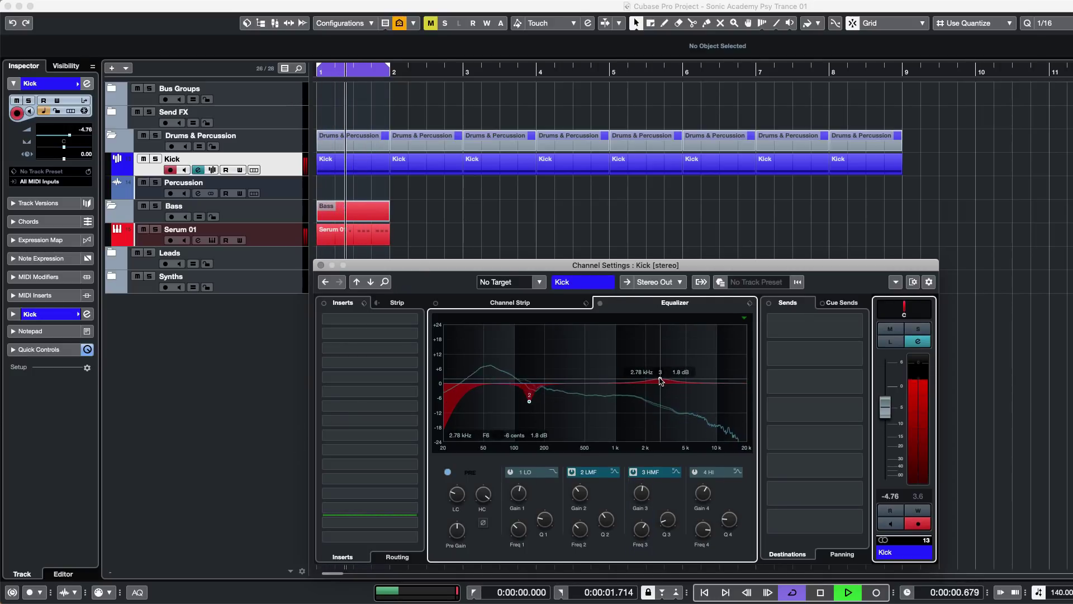
{"action": "key", "text": "space"}
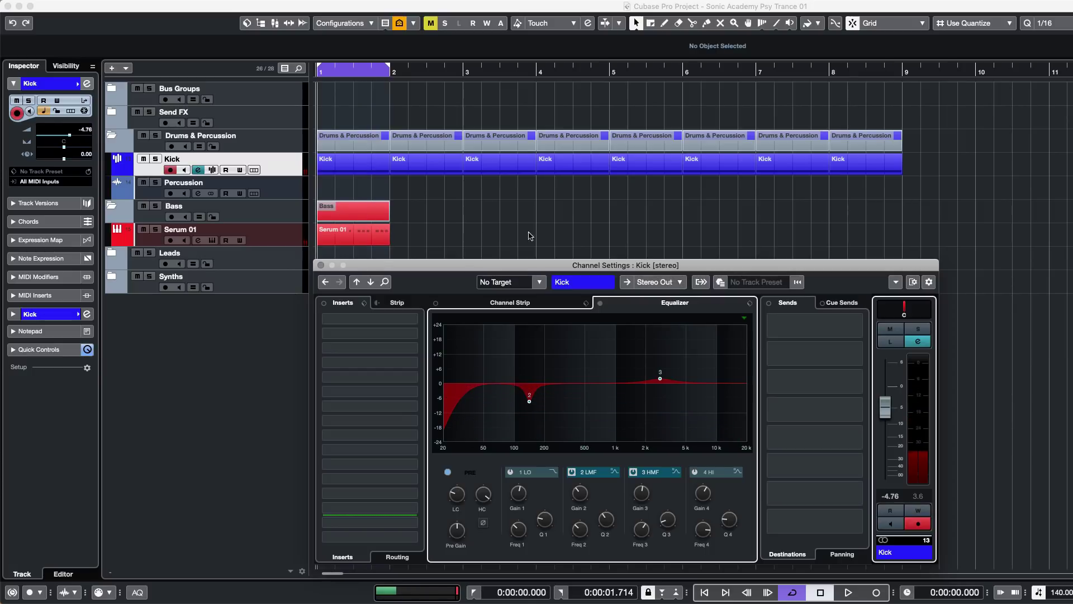
{"action": "left_click", "coordinate": [332, 242]}
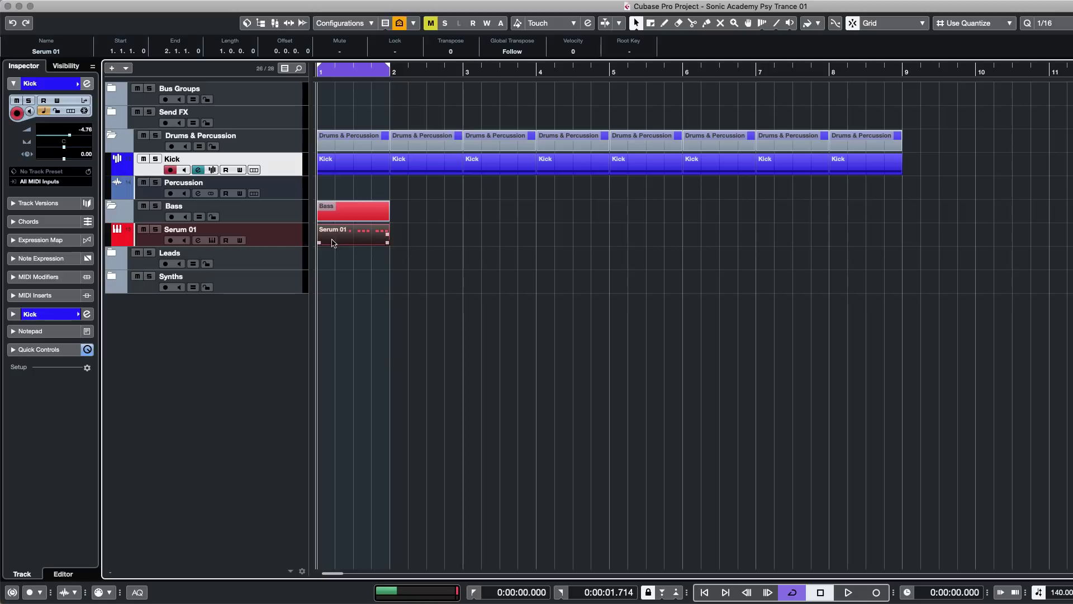
{"action": "left_click", "coordinate": [452, 315]}
{"action": "left_click", "coordinate": [341, 233]}
{"action": "left_click", "coordinate": [469, 308]}
{"action": "left_click", "coordinate": [363, 242]}
{"action": "key", "text": "space"}
{"action": "left_click", "coordinate": [497, 334]}
{"action": "key", "text": "Home"}
{"action": "key", "text": "space"}
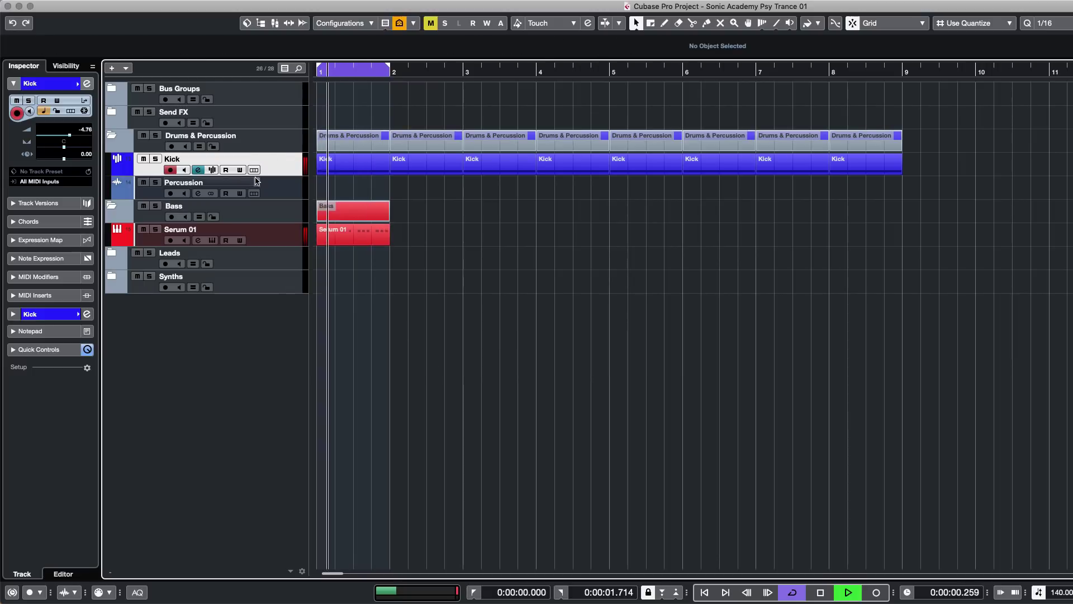
- Loudness-match the Sahara (Original mix) reference in MetricAB on Stereo Out and compare it with the mix
{"action": "key", "text": "F3"}
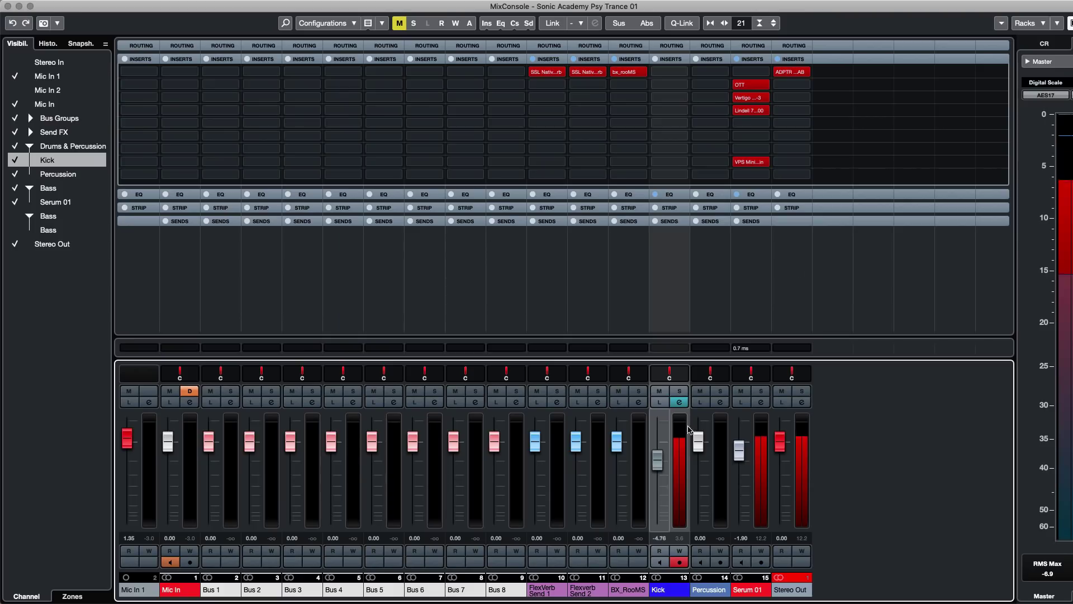
{"action": "left_click", "coordinate": [791, 71]}
{"action": "left_click", "coordinate": [495, 400]}
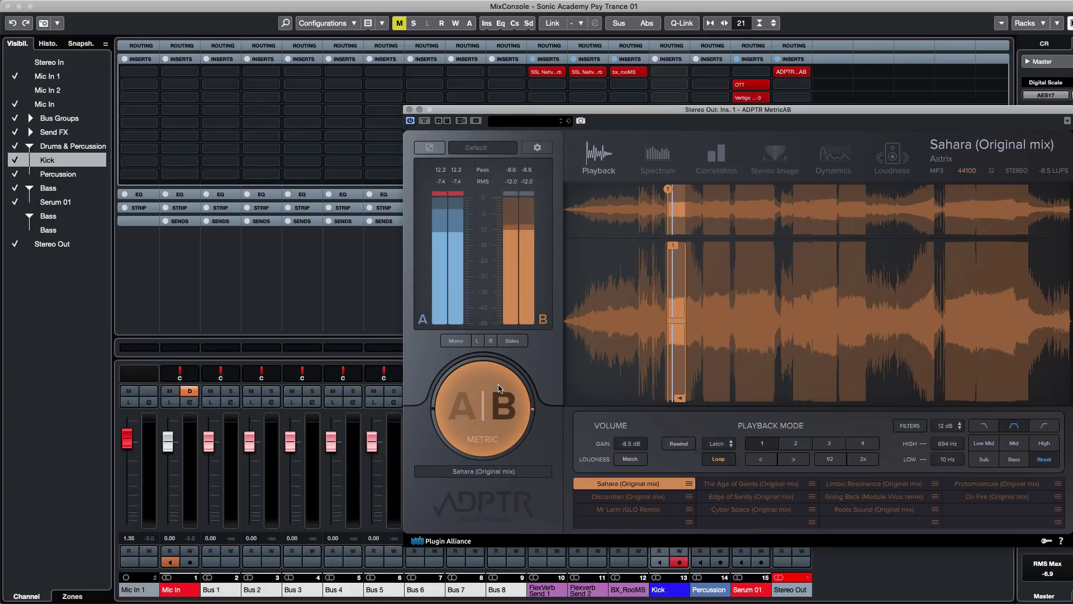
{"action": "left_click", "coordinate": [627, 464]}
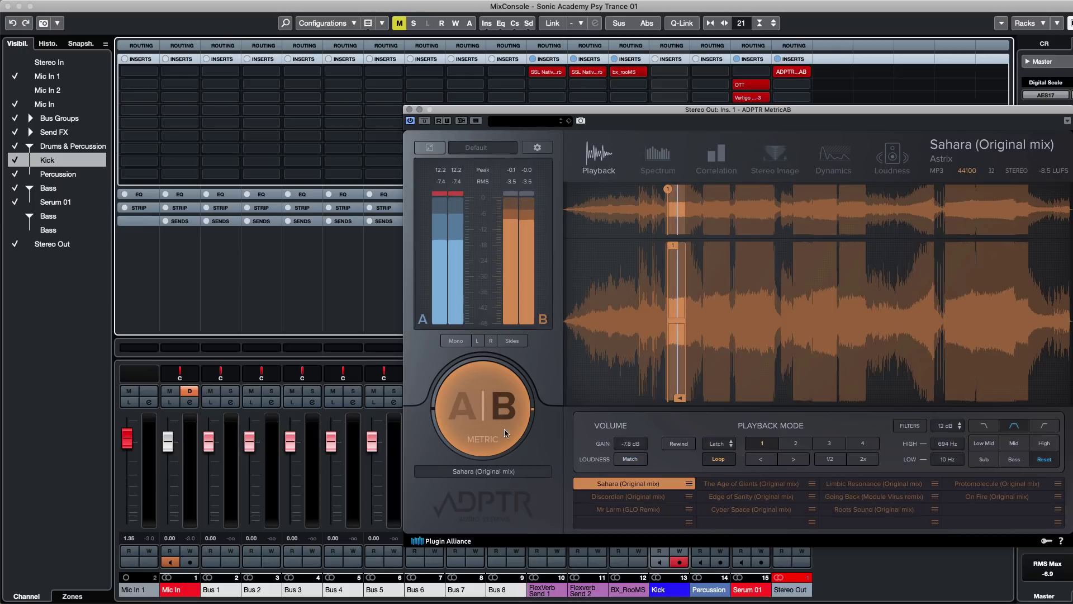
{"action": "left_click", "coordinate": [490, 411]}
{"action": "left_click", "coordinate": [488, 412]}
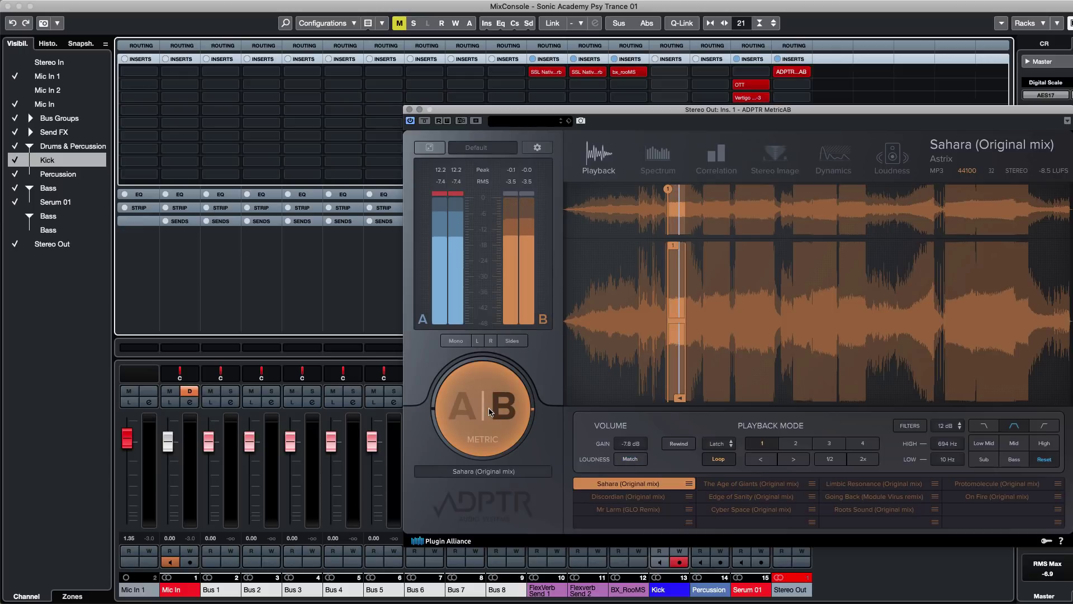
{"action": "left_click", "coordinate": [489, 412]}
{"action": "left_click", "coordinate": [489, 412]}
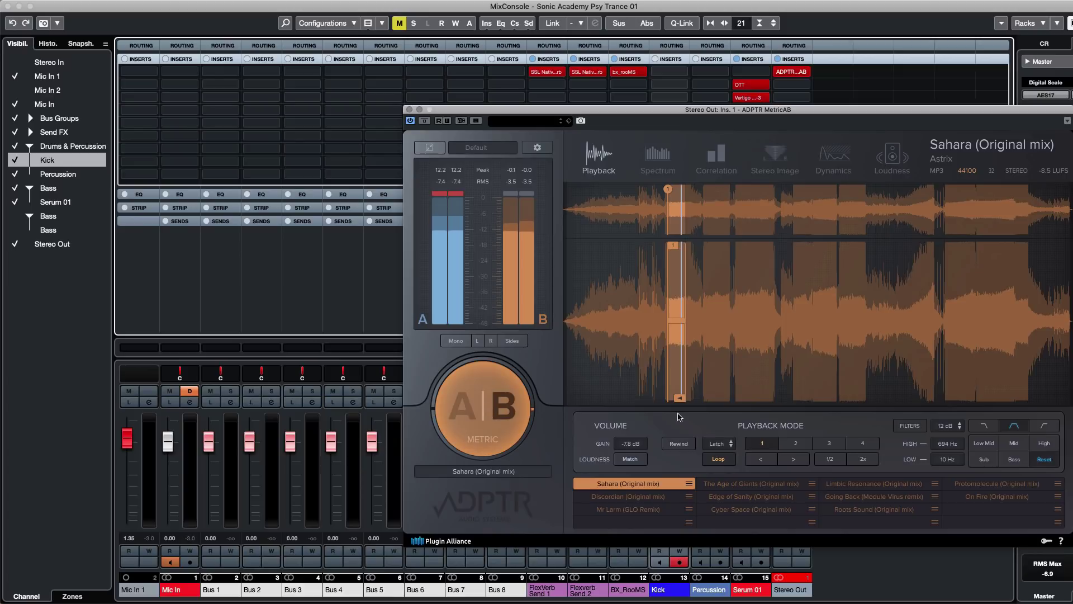
{"action": "left_click", "coordinate": [409, 110]}
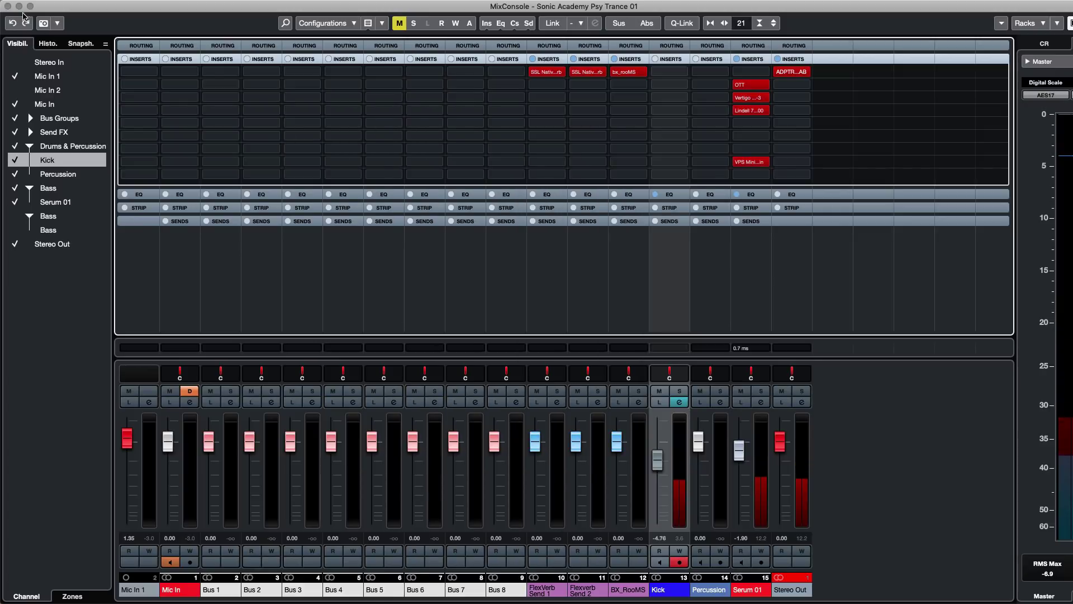
{"action": "key", "text": "F3"}
{"action": "key", "text": "period"}
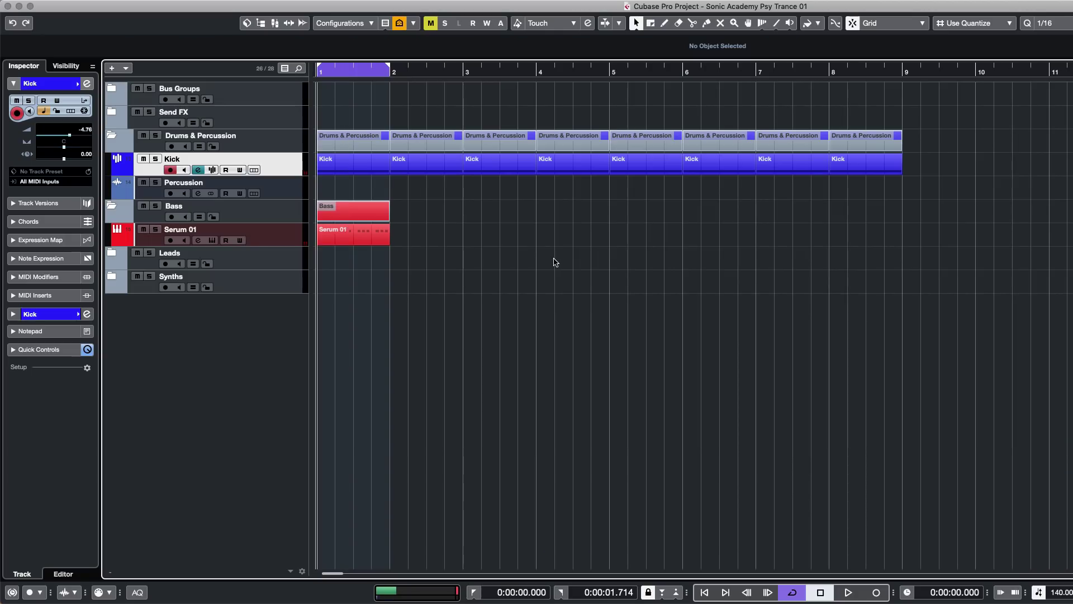
- Repeat the one-bar Serum 01 part across bars 1 to 8 so the bassline covers the kick's full length
{"action": "key", "text": "h"}
{"action": "key", "text": "h"}
{"action": "key", "text": "h"}
{"action": "key", "text": "h"}
{"action": "key", "text": "h"}
{"action": "left_click_drag", "start_coordinate": [618, 221], "coordinate": [271, 241]}
{"action": "left_click", "coordinate": [457, 252]}
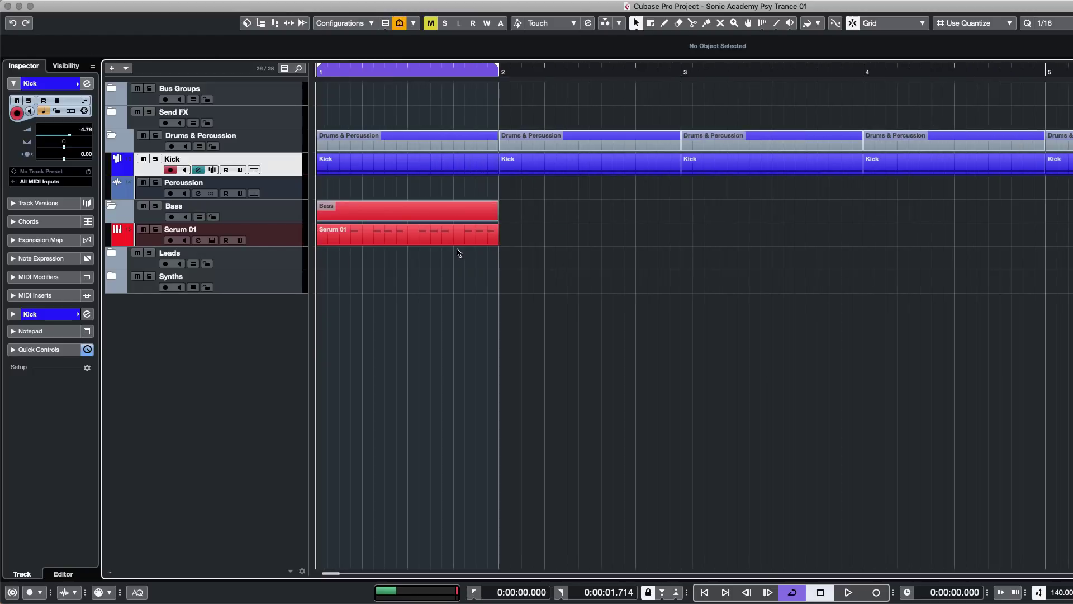
{"action": "key", "text": "g"}
{"action": "key", "text": "g"}
{"action": "key", "text": "g"}
{"action": "key", "text": "g"}
{"action": "key", "text": "g"}
{"action": "key", "text": "g"}
{"action": "left_click", "coordinate": [294, 254]}
{"action": "left_click", "coordinate": [363, 239]}
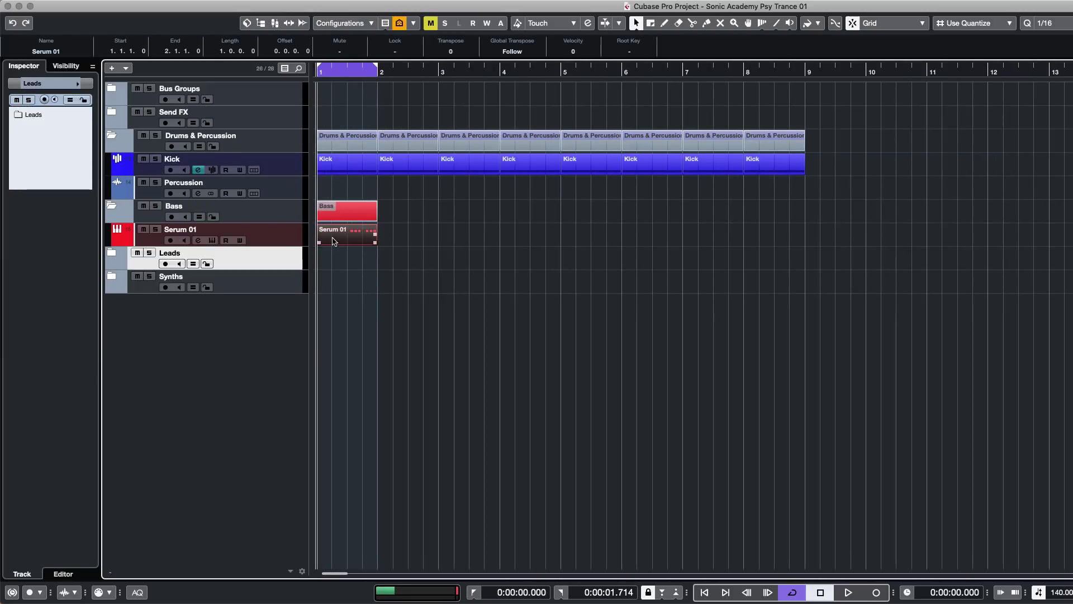
{"action": "left_click_drag", "start_coordinate": [377, 237], "coordinate": [805, 239]}
{"action": "left_click", "coordinate": [868, 311]}
{"action": "left_click_drag", "start_coordinate": [868, 302], "coordinate": [342, 233]}
{"action": "left_click", "coordinate": [347, 394]}
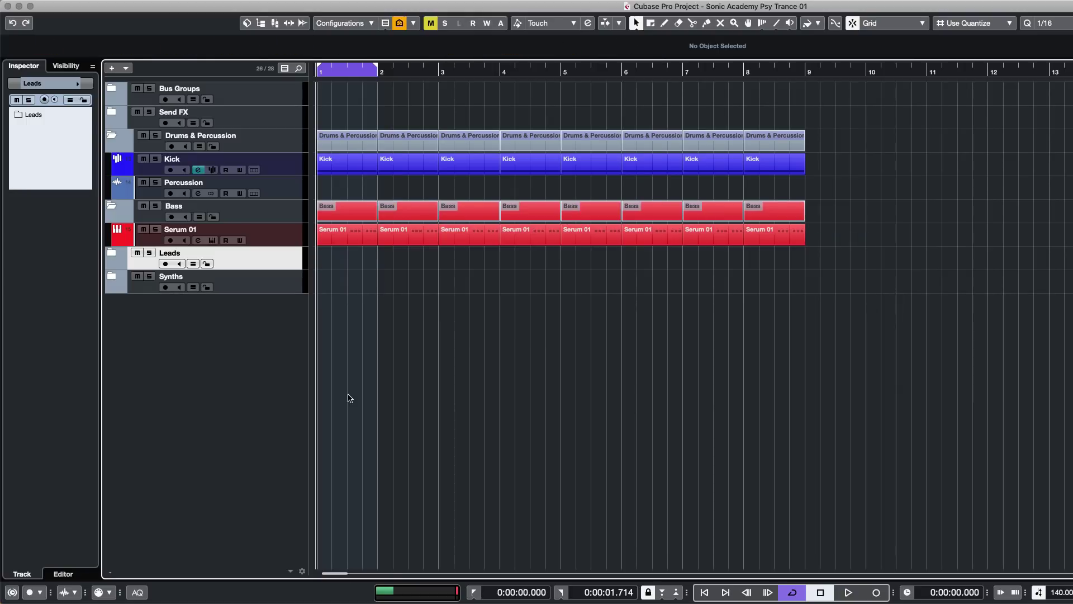
- Play the loop with MetricAB's spectrum shown, setting the filter's high limit to 333 Hz and the frequency zoom's upper limit to 348 Hz
{"action": "key", "text": "F3"}
{"action": "left_click", "coordinate": [790, 71]}
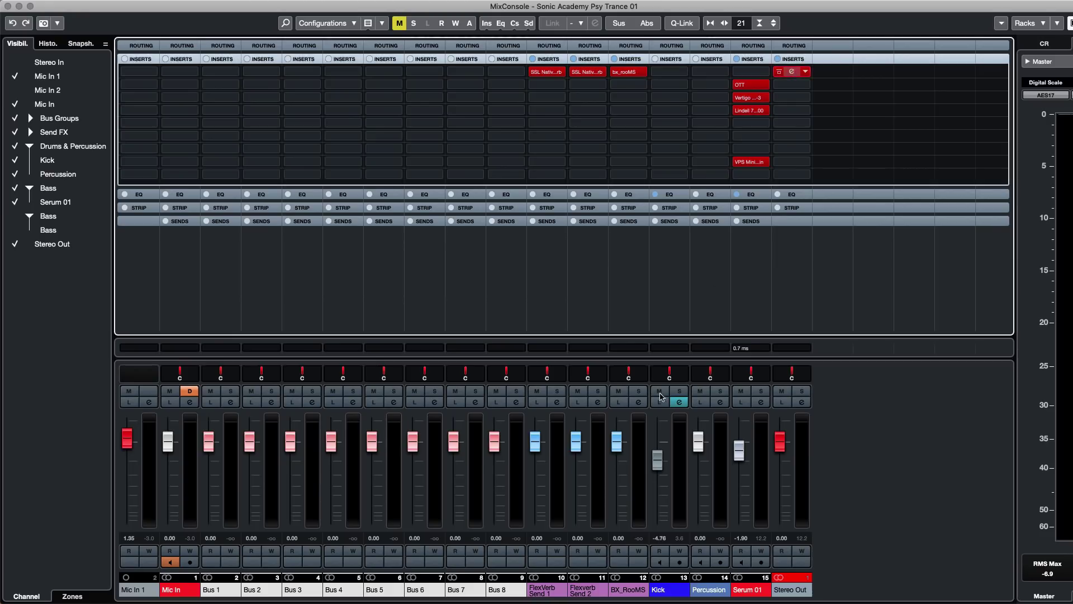
{"action": "left_click_drag", "start_coordinate": [534, 112], "coordinate": [299, 81]}
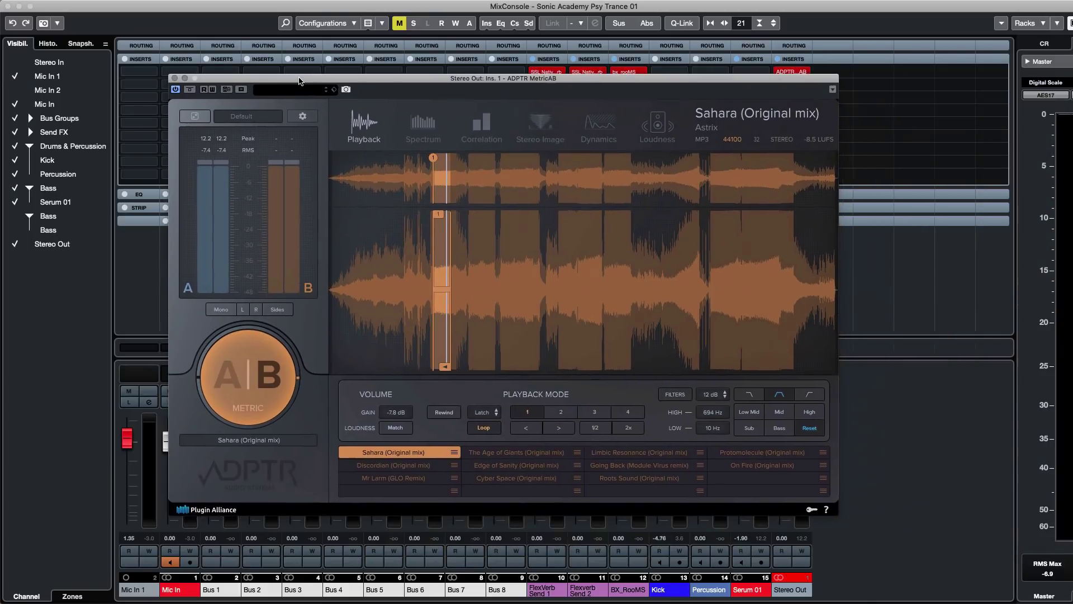
{"action": "left_click", "coordinate": [412, 129]}
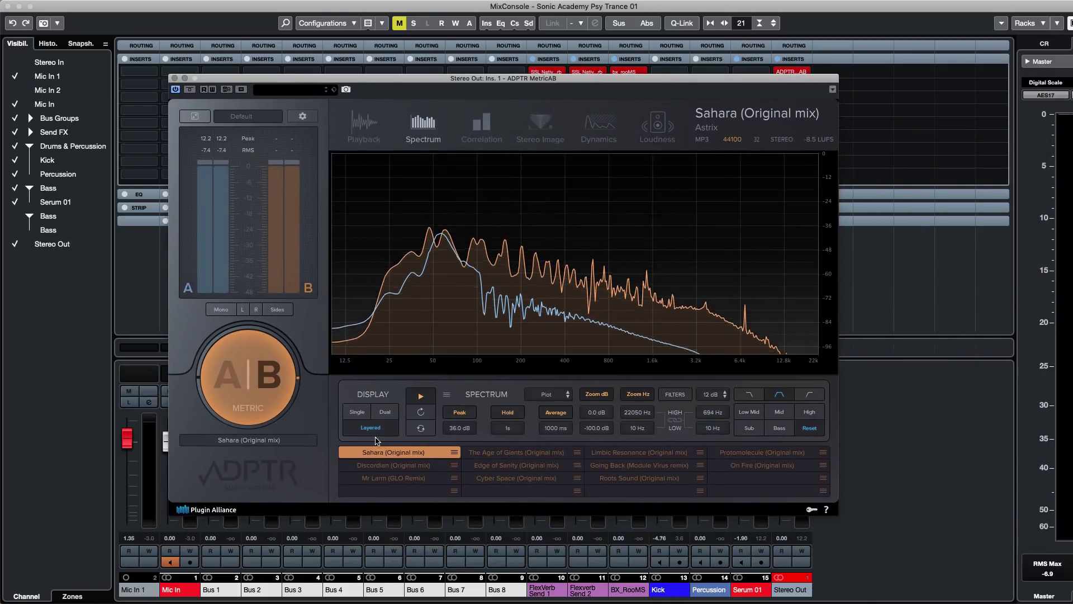
{"action": "key", "text": "space"}
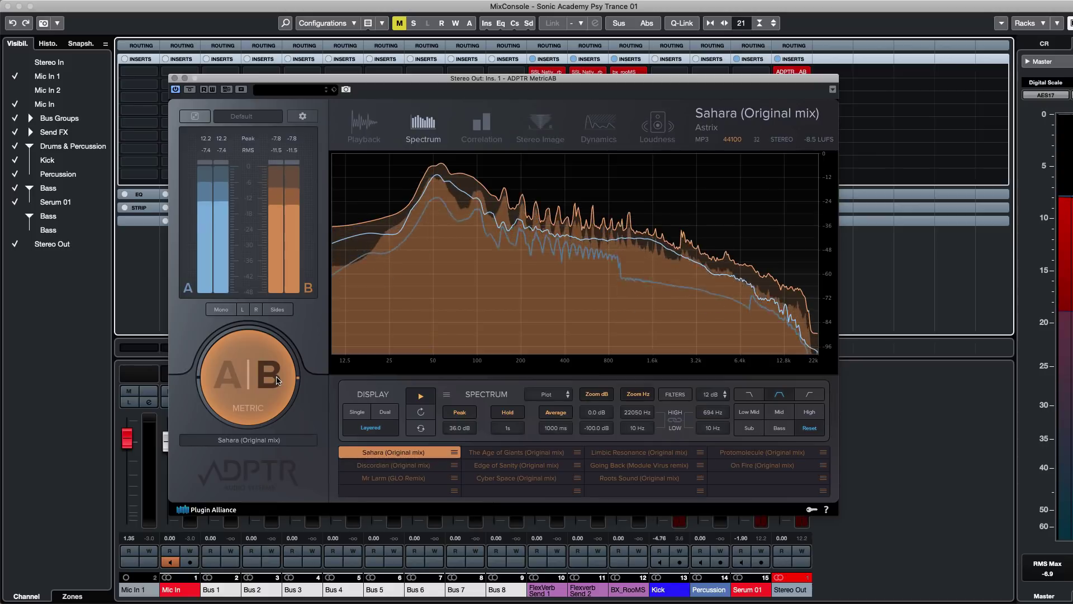
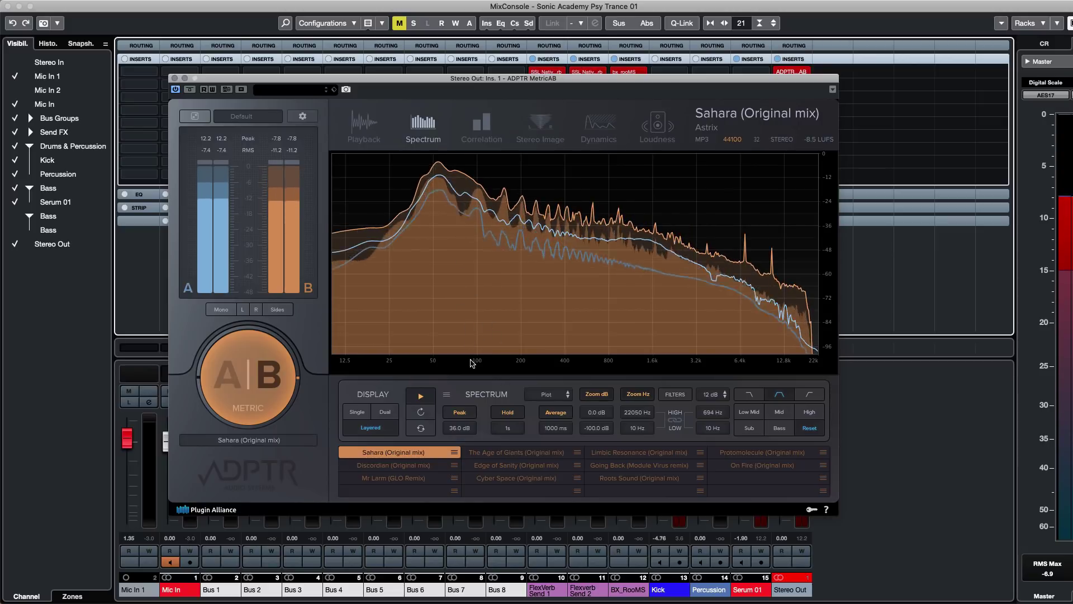
{"action": "mouse_move", "coordinate": [716, 421]}
{"action": "left_mouse_down"}
{"action": "mouse_move", "coordinate": [724, 430]}
{"action": "mouse_move", "coordinate": [728, 413]}
{"action": "left_mouse_up"}
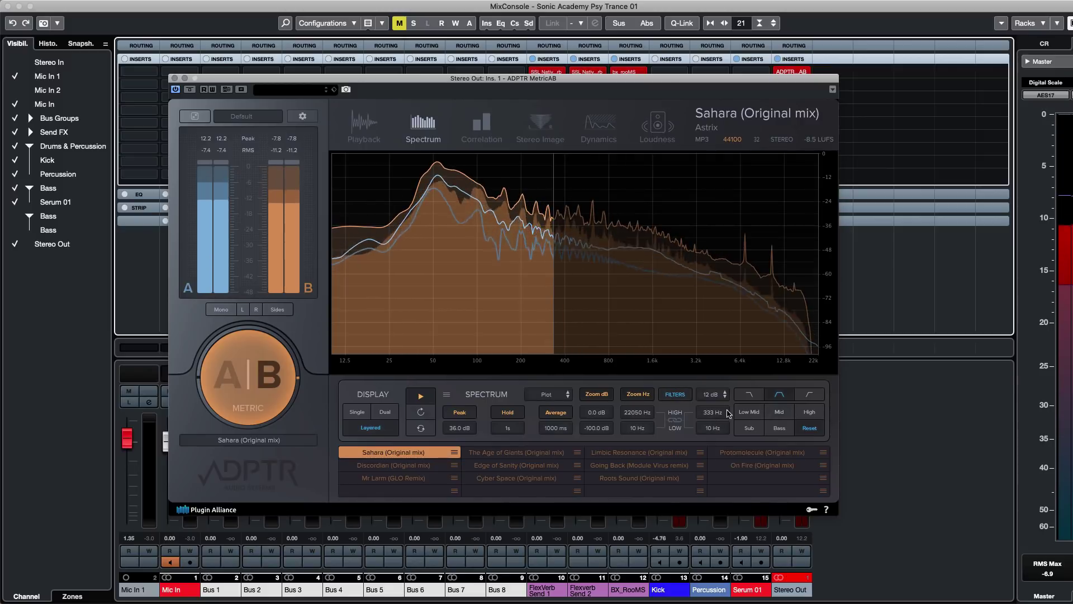
{"action": "left_click_drag", "start_coordinate": [648, 421], "coordinate": [670, 511]}
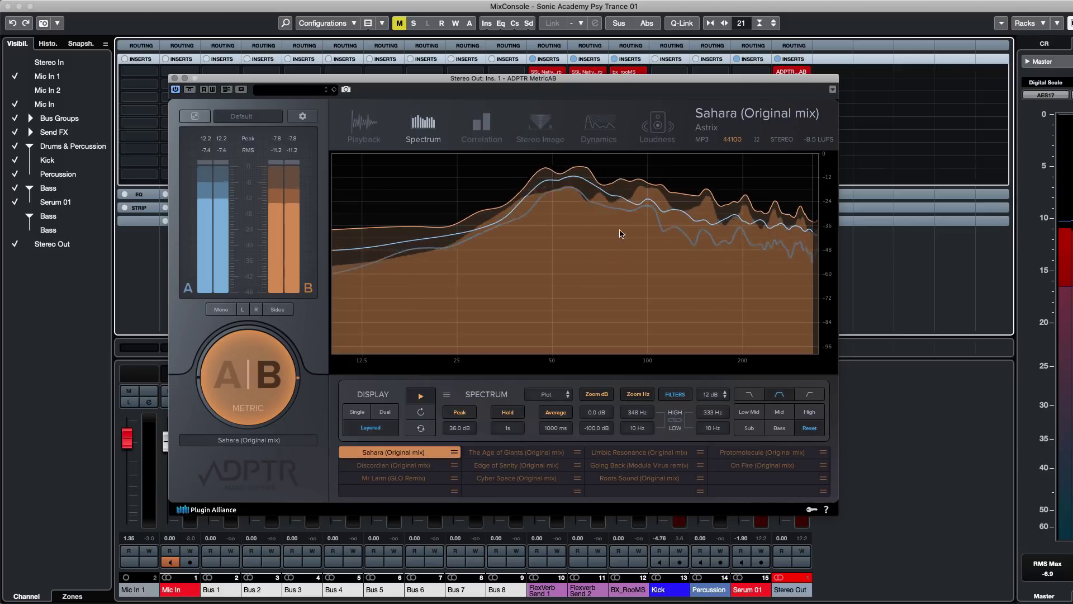
- Compare the low-end spectrum and level of the mix with the Sahara reference in MetricAB, including with the filters off
{"action": "left_click", "coordinate": [255, 390]}
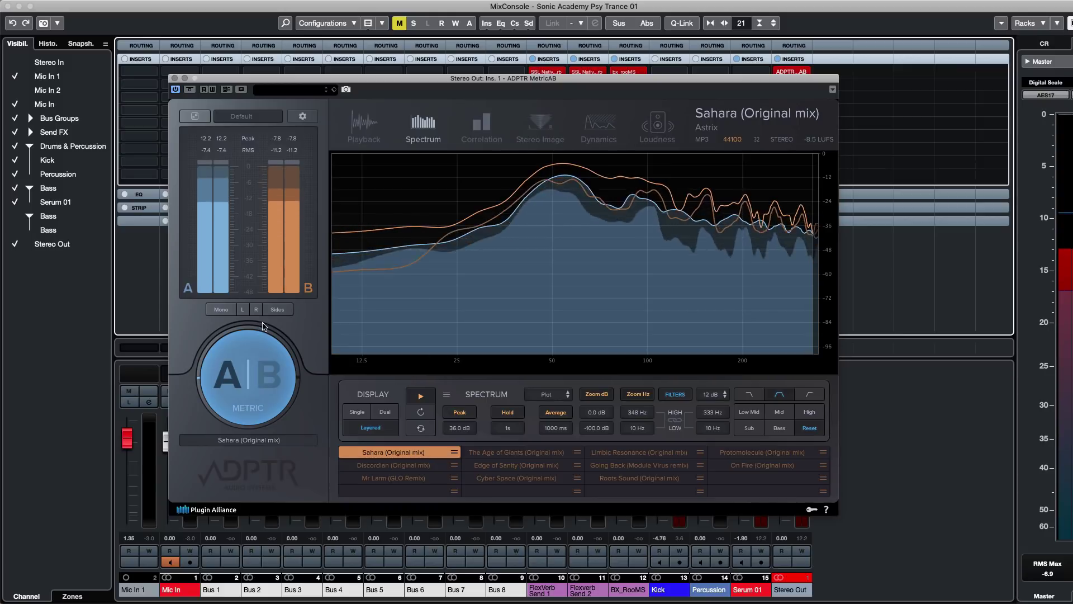
{"action": "left_click", "coordinate": [254, 390]}
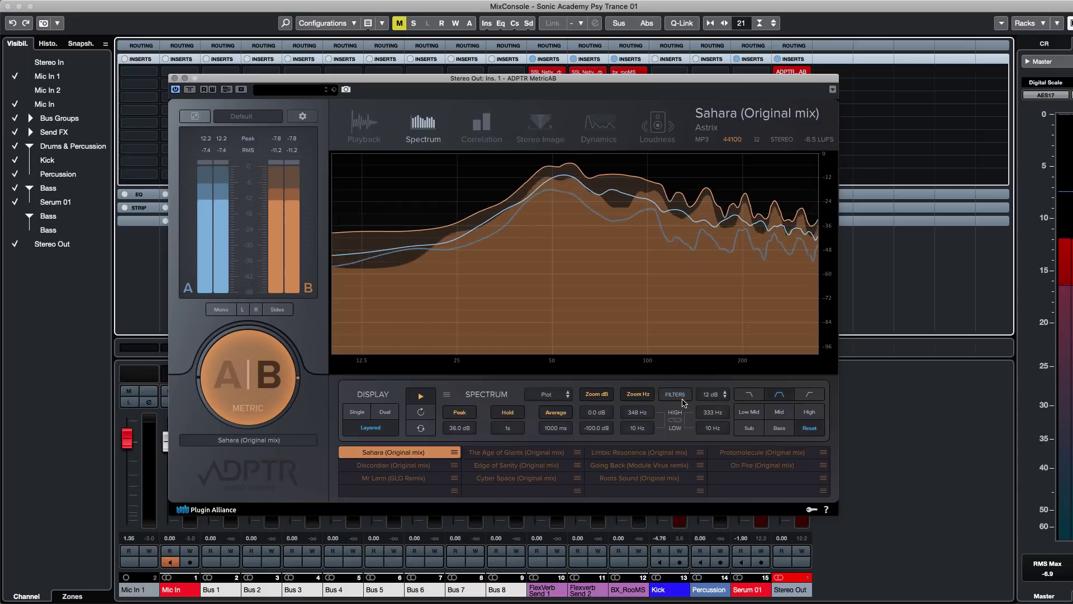
{"action": "left_click", "coordinate": [228, 372]}
{"action": "left_click", "coordinate": [229, 372]}
{"action": "left_click", "coordinate": [233, 373]}
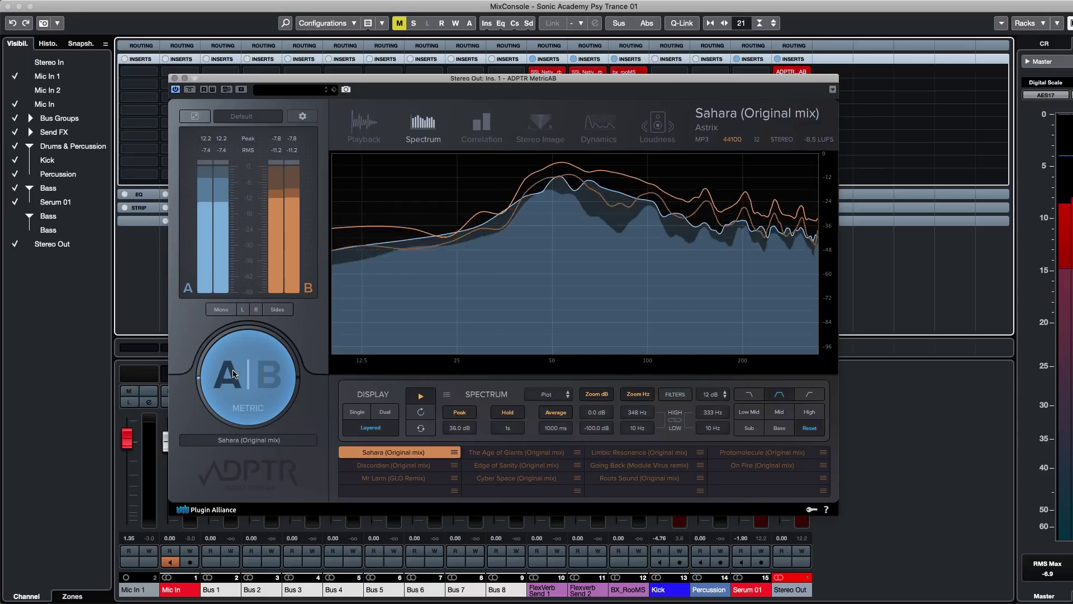
{"action": "left_click", "coordinate": [233, 374]}
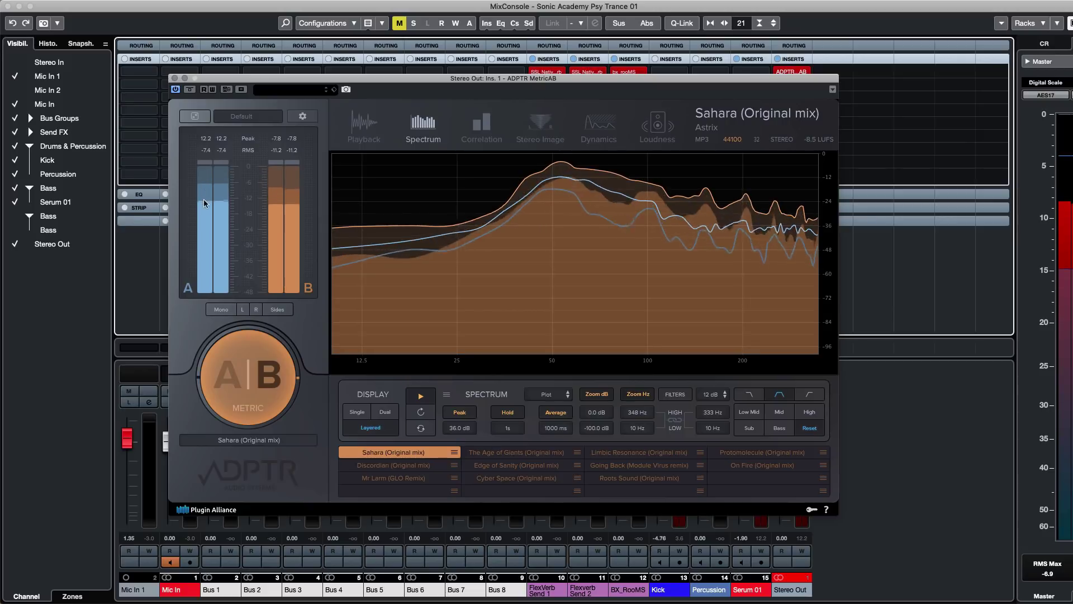
{"action": "left_click", "coordinate": [246, 369]}
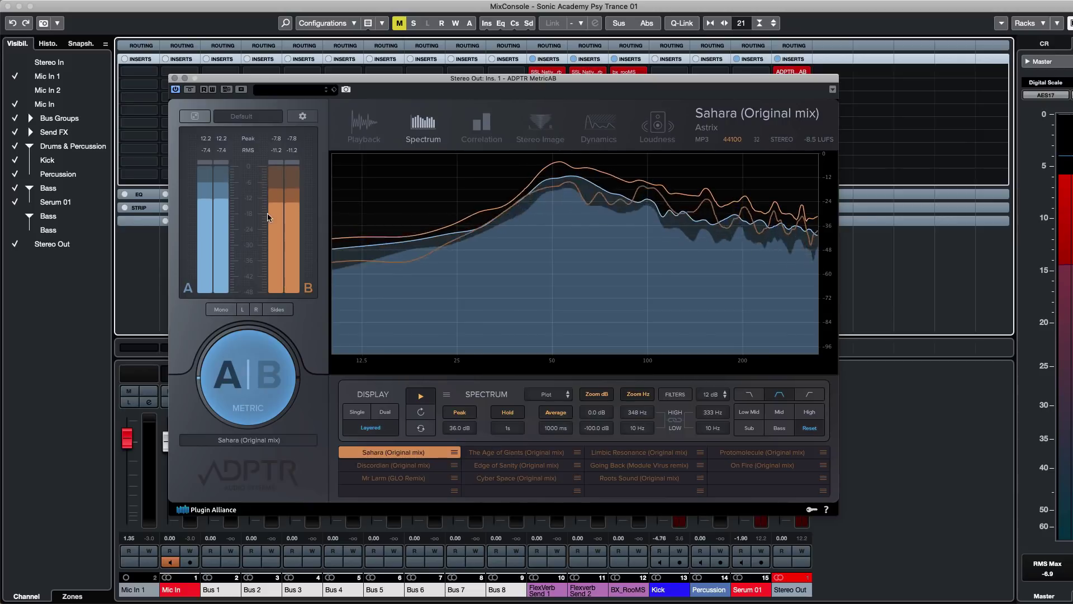
{"action": "left_click", "coordinate": [174, 78]}
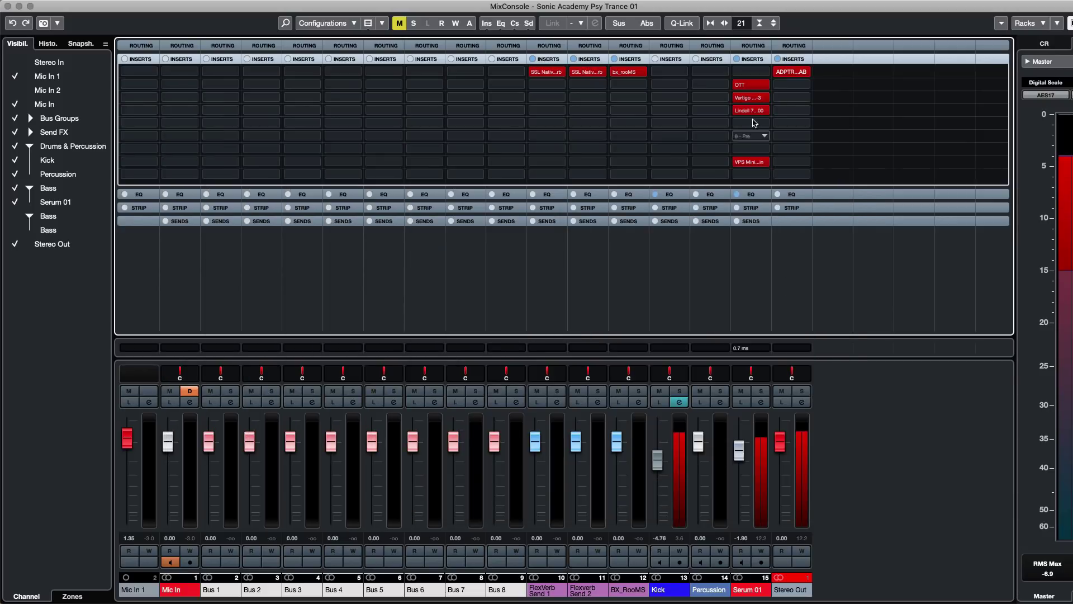
- Move Serum 01's EQ band 1 down to about 70 Hz with slightly more gain, and raise band 2 a little
{"action": "left_click", "coordinate": [761, 402]}
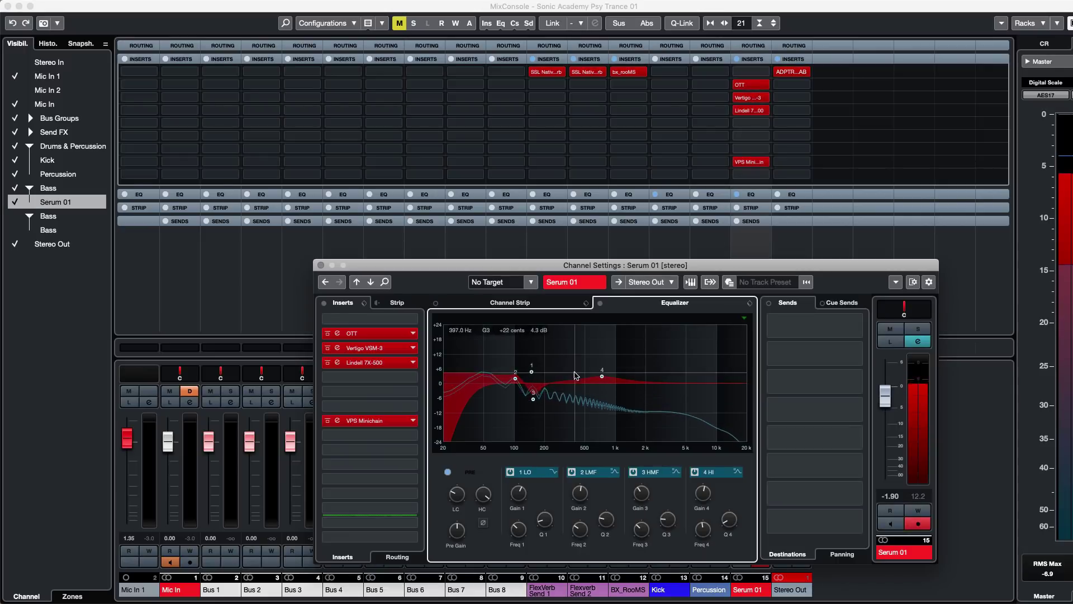
{"action": "left_click", "coordinate": [369, 377]}
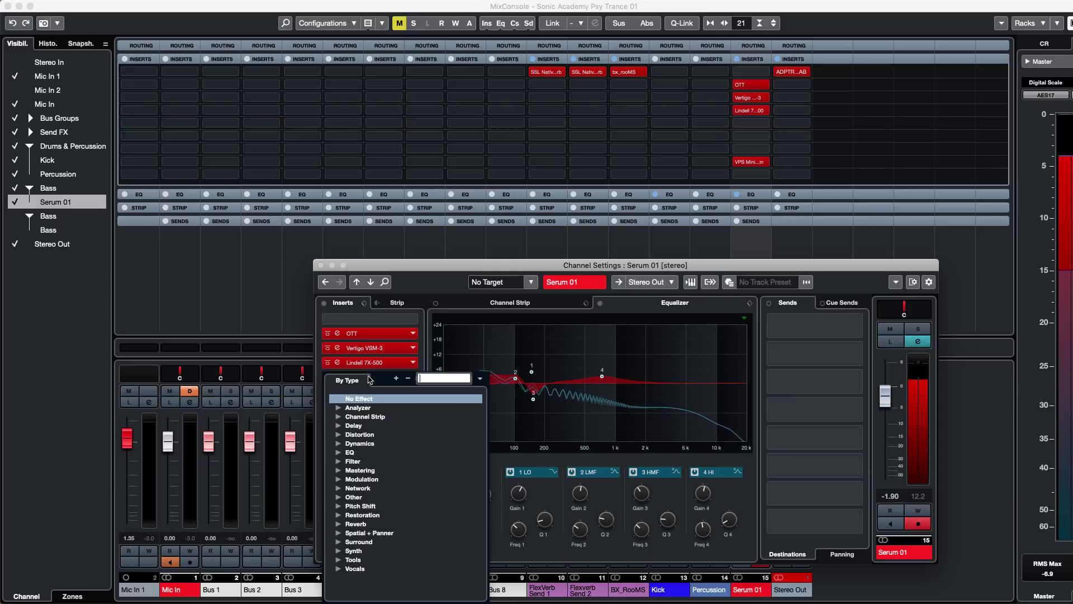
{"action": "left_click", "coordinate": [426, 284]}
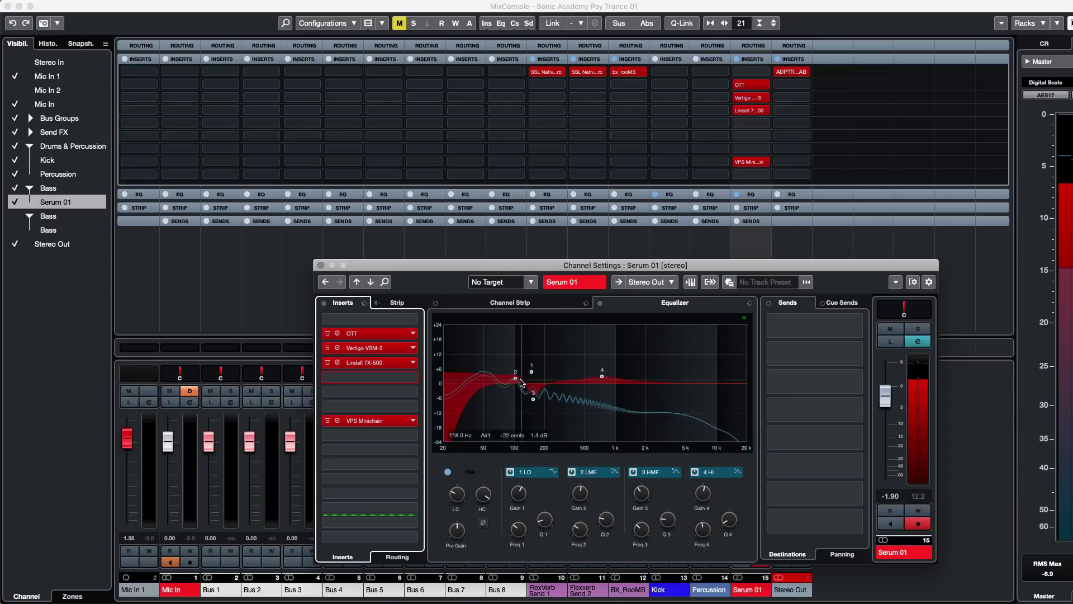
{"action": "left_click_drag", "start_coordinate": [513, 502], "coordinate": [519, 541]}
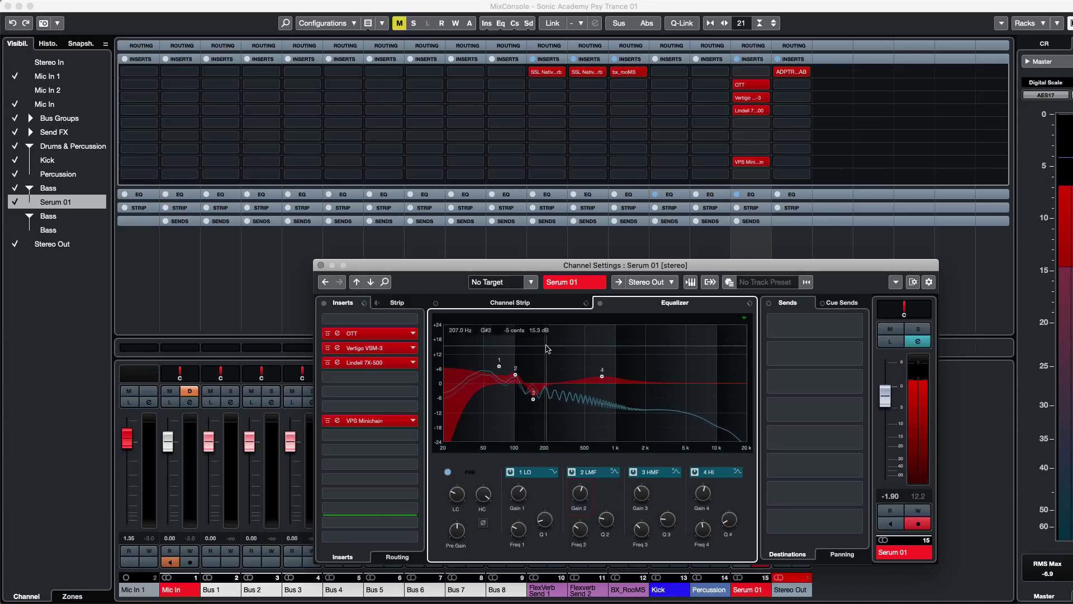
{"action": "left_click", "coordinate": [320, 266]}
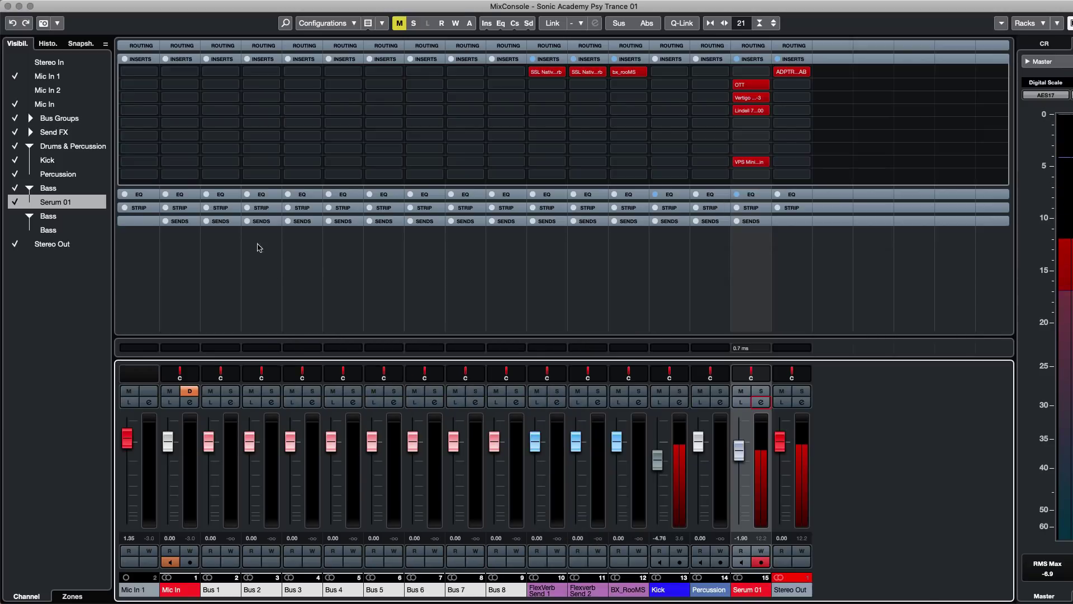
{"action": "left_click", "coordinate": [8, 7]}
{"action": "key", "text": "alt+1"}
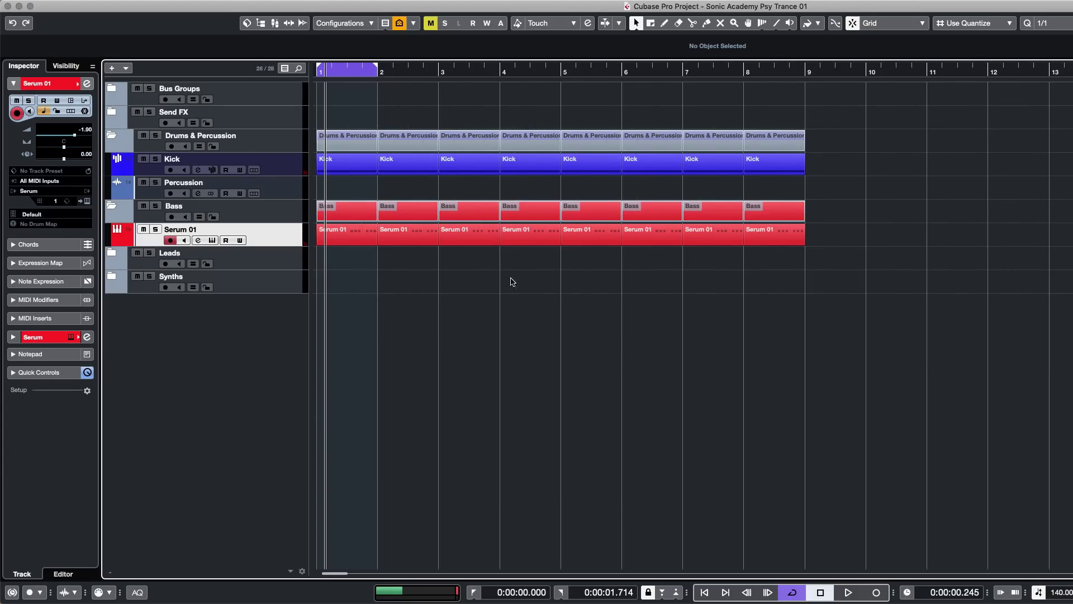
- Extend the cycle range from bar 1 to the start of bar 9, covering all kick and bass parts
{"action": "key", "text": "g"}
{"action": "key", "text": "g"}
{"action": "key", "text": "g"}
{"action": "left_click_drag", "start_coordinate": [345, 69], "coordinate": [547, 81]}
{"action": "left_click_drag", "start_coordinate": [616, 308], "coordinate": [307, 166]}
{"action": "key", "text": "alt+5"}
{"action": "left_click", "coordinate": [619, 295]}
{"action": "left_click_drag", "start_coordinate": [647, 270], "coordinate": [311, 219]}
{"action": "left_click", "coordinate": [611, 257]}
{"action": "left_click_drag", "start_coordinate": [608, 228], "coordinate": [307, 251]}
{"action": "left_click", "coordinate": [332, 252]}
{"action": "left_click", "coordinate": [284, 252]}
{"action": "left_click", "coordinate": [284, 241]}
{"action": "right_click", "coordinate": [284, 242]}
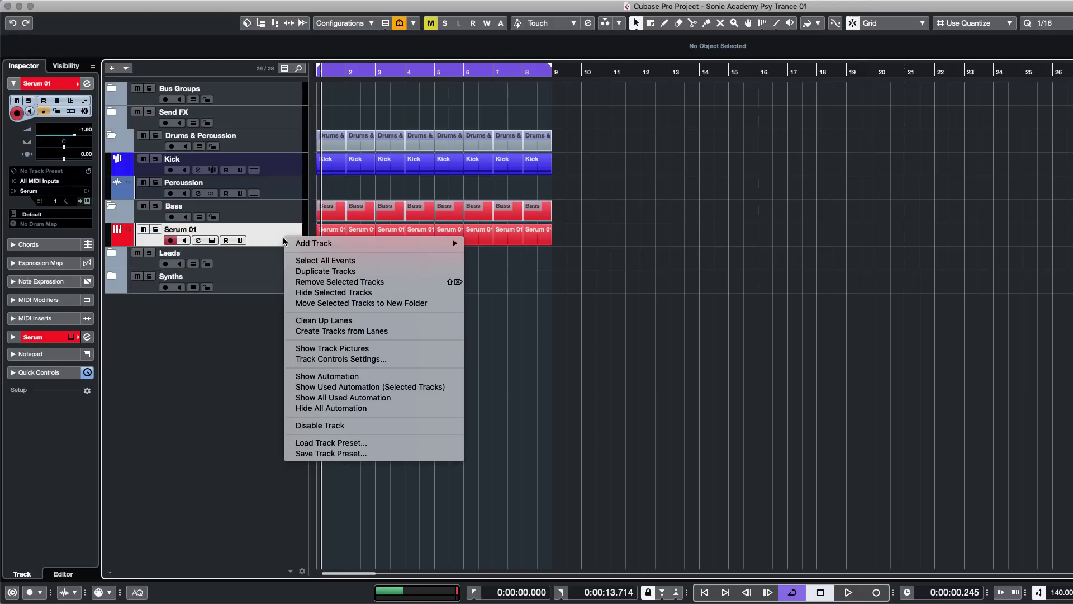
{"action": "left_click", "coordinate": [764, 360]}
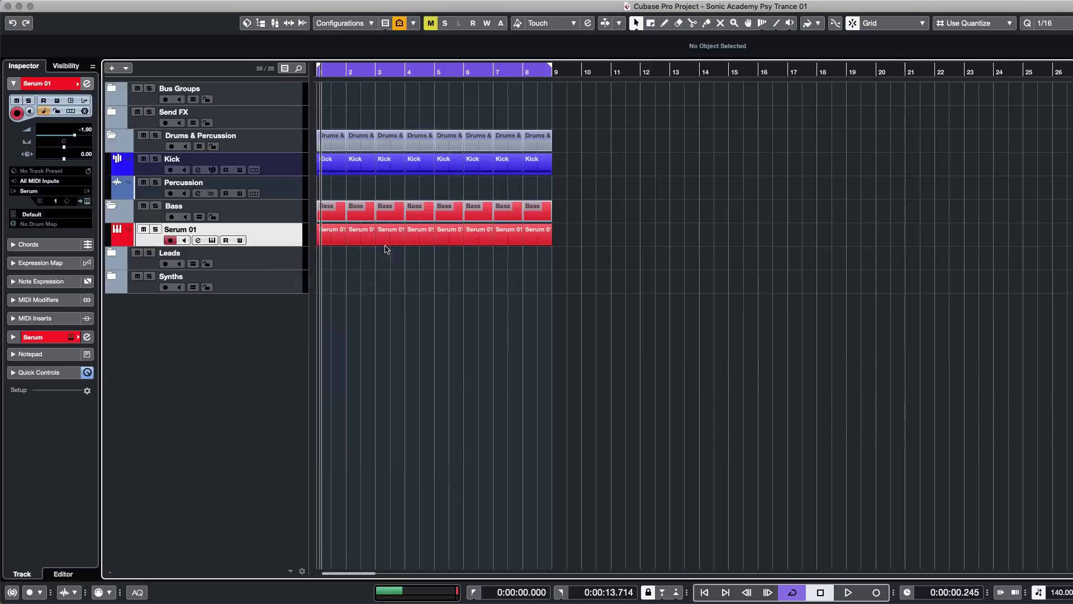
{"action": "right_click", "coordinate": [255, 236]}
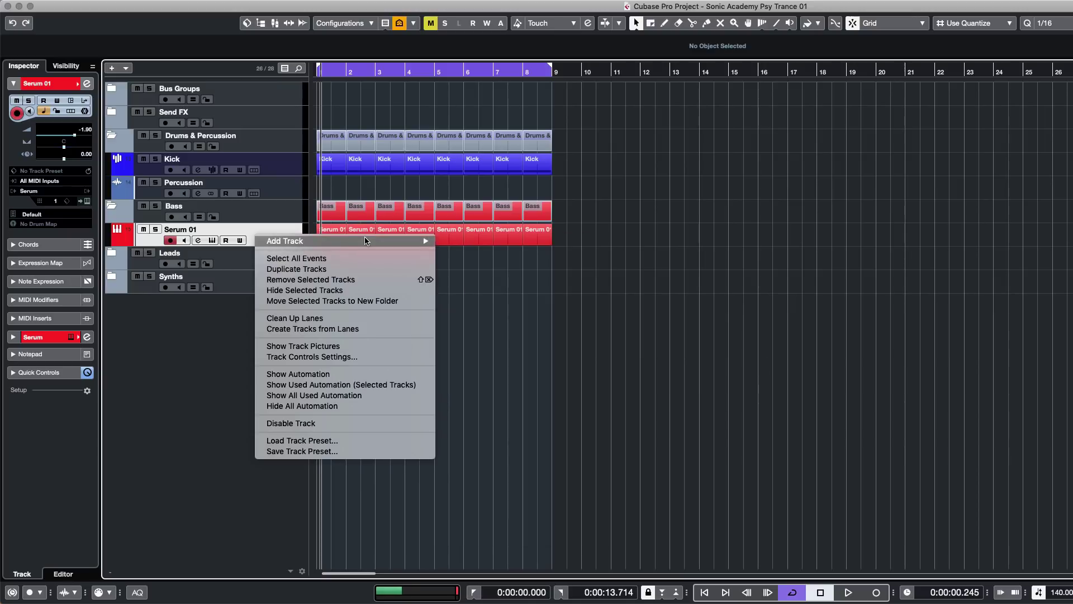
{"action": "mouse_move", "coordinate": [364, 237]}
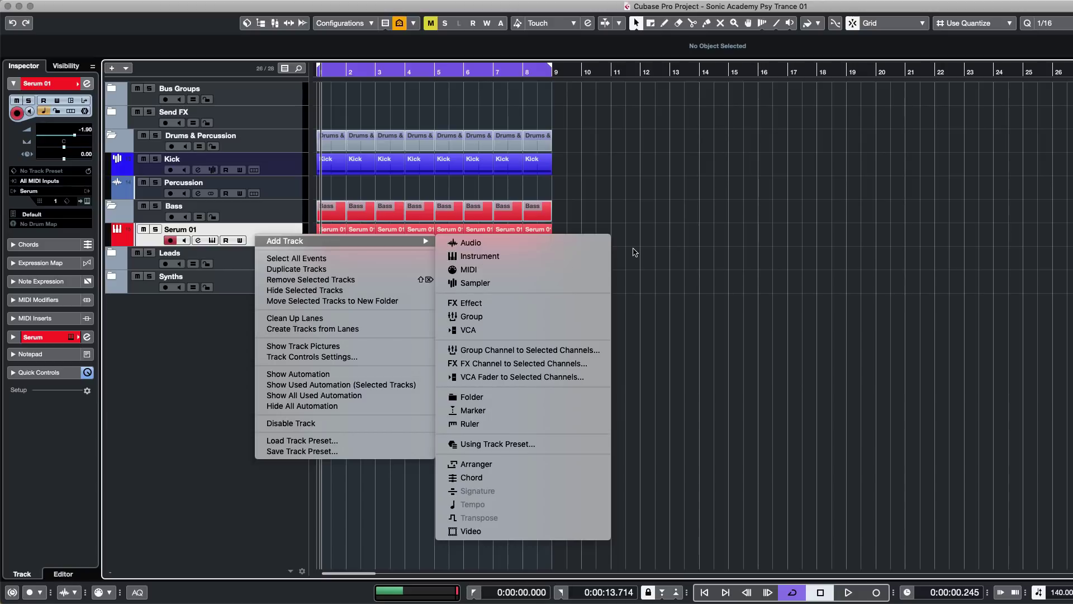
{"action": "left_click", "coordinate": [632, 249]}
{"action": "left_click", "coordinate": [394, 245]}
{"action": "left_click", "coordinate": [481, 250]}
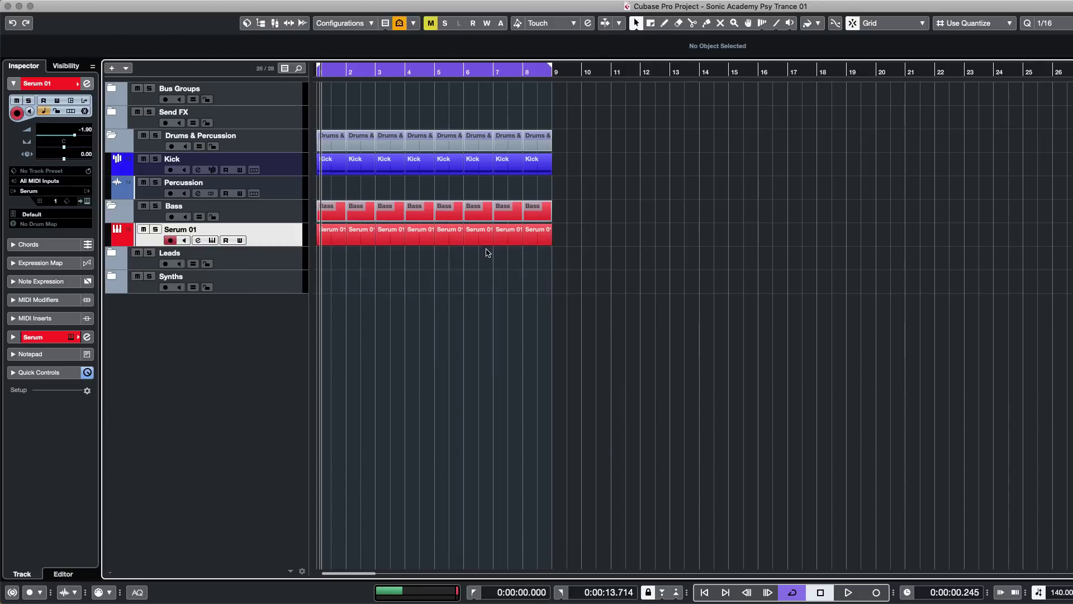
{"action": "left_click_drag", "start_coordinate": [692, 242], "coordinate": [240, 245]}
{"action": "left_click", "coordinate": [207, 308]}
{"action": "right_click", "coordinate": [306, 242]}
{"action": "left_click", "coordinate": [264, 235]}
- Begin adding an instrument track and try to choose Thorn as its instrument instead of Serum
{"action": "left_click", "coordinate": [109, 69]}
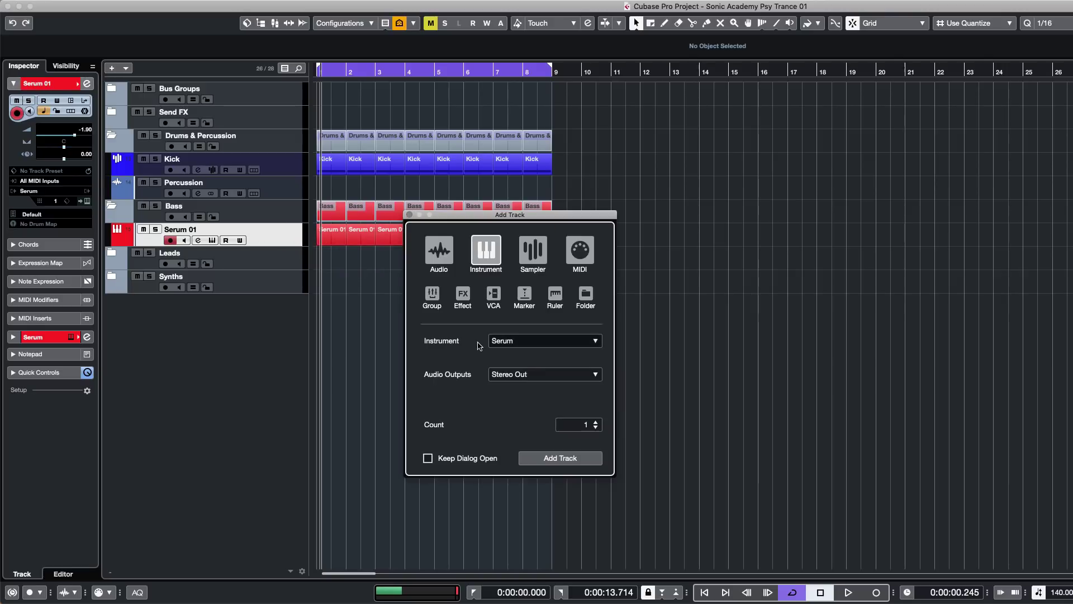
{"action": "left_click", "coordinate": [523, 342]}
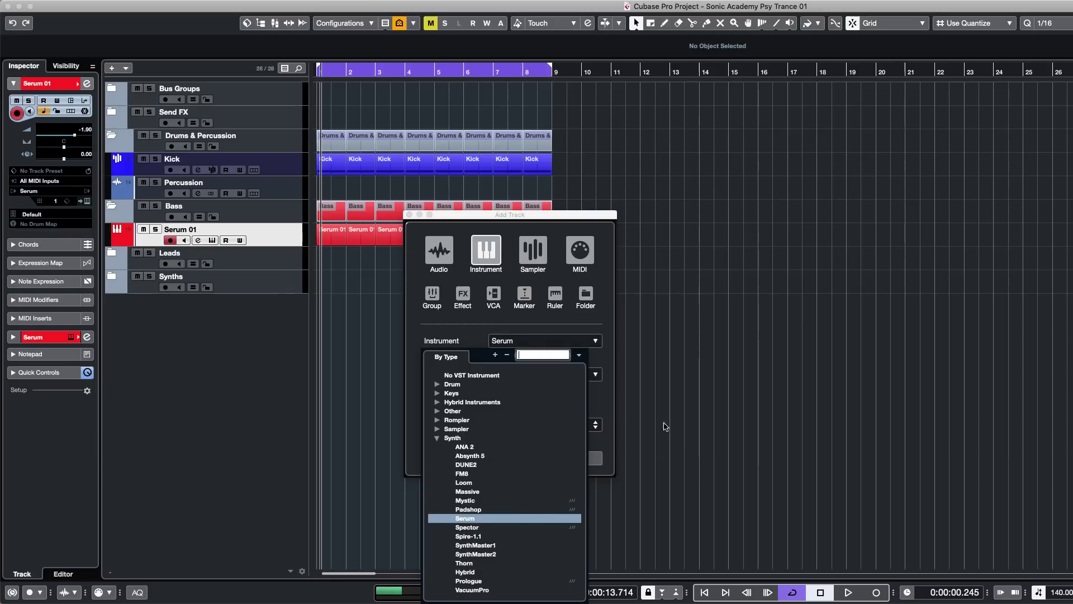
{"action": "scroll", "coordinate": [515, 484], "scroll_direction": "down", "scroll_amount": 3}
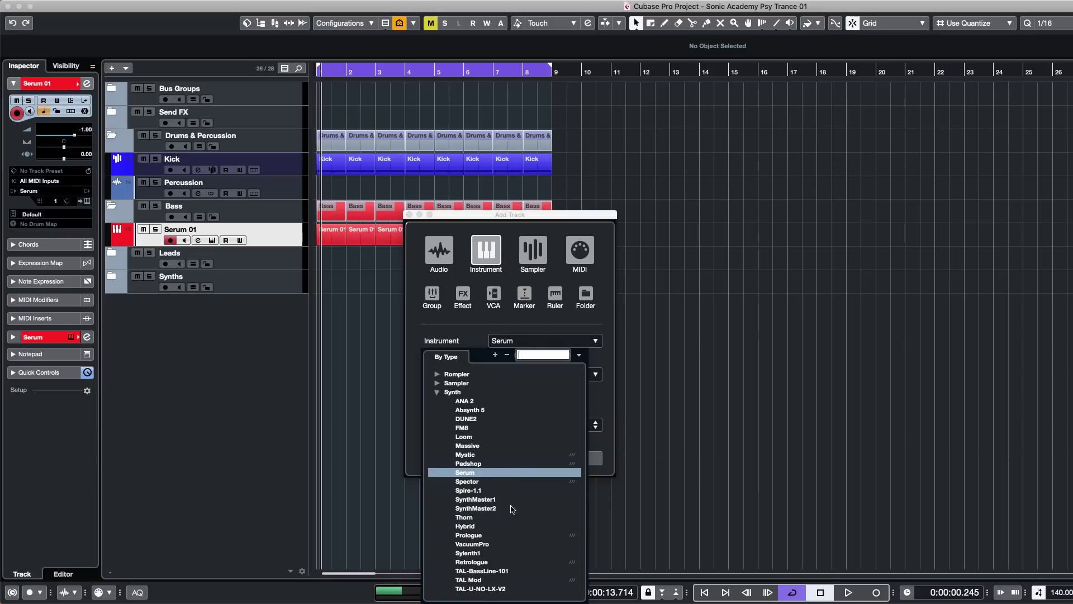
{"action": "left_click", "coordinate": [480, 516]}
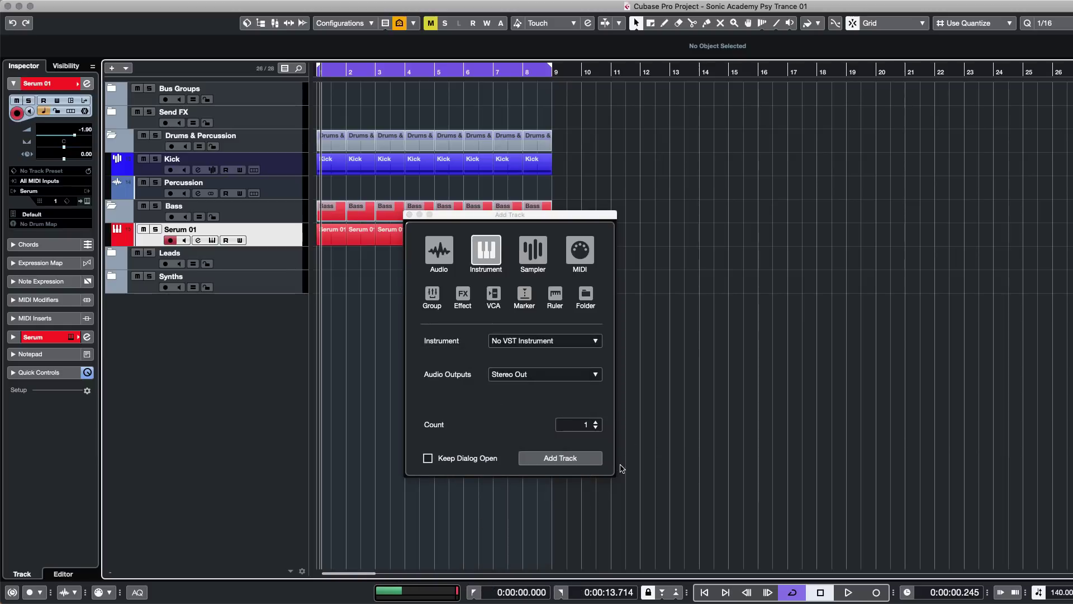
- Try again to choose Thorn from the synth list for the new instrument track
{"action": "left_click", "coordinate": [532, 340]}
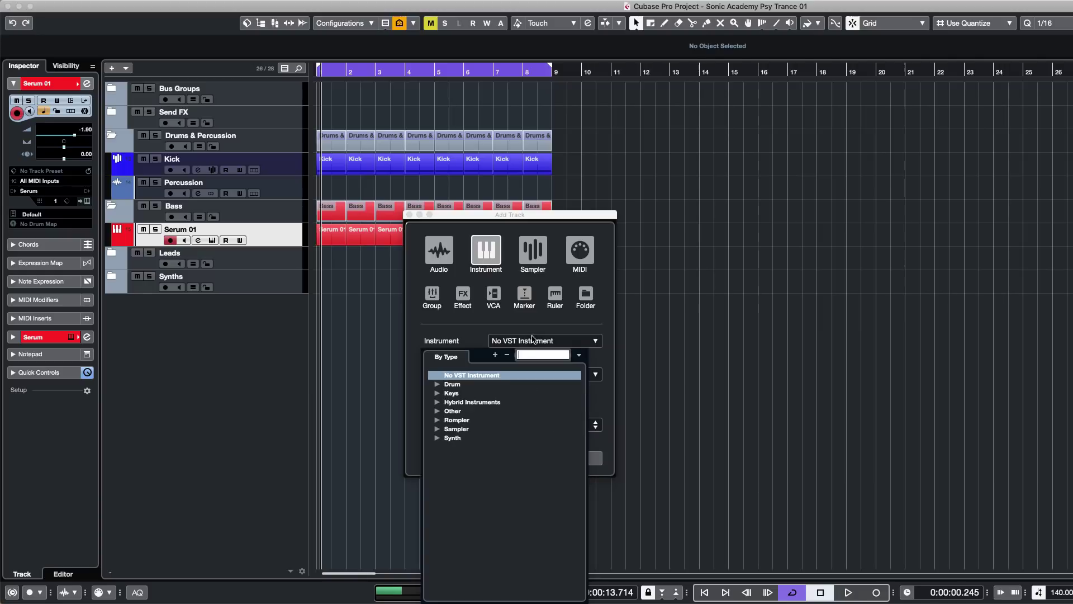
{"action": "left_click", "coordinate": [477, 329]}
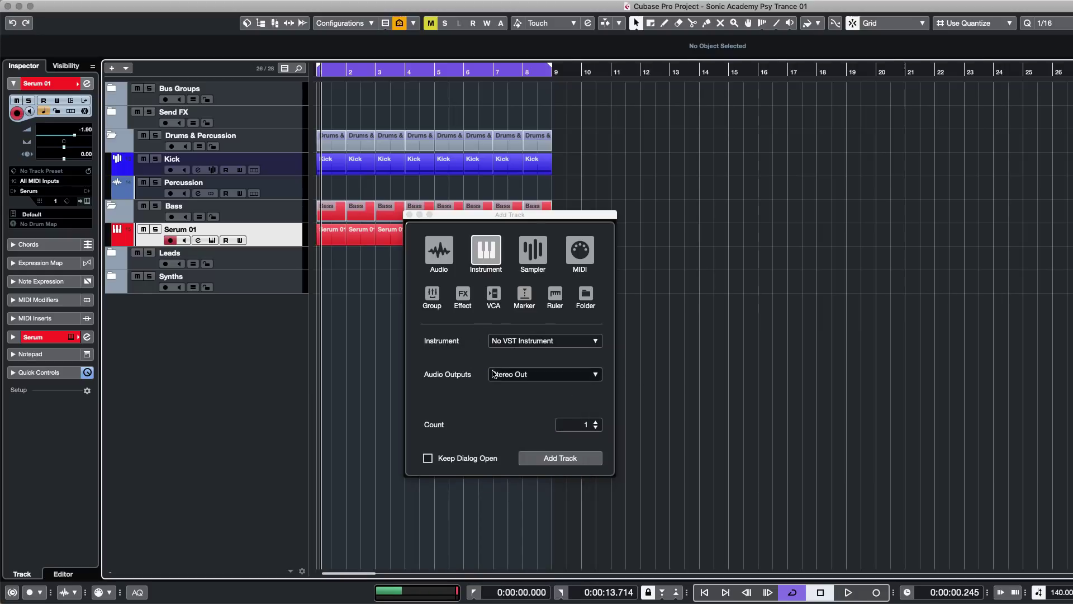
{"action": "left_click", "coordinate": [529, 345]}
{"action": "left_click", "coordinate": [452, 438]}
{"action": "scroll", "coordinate": [471, 452], "scroll_direction": "down", "scroll_amount": 2}
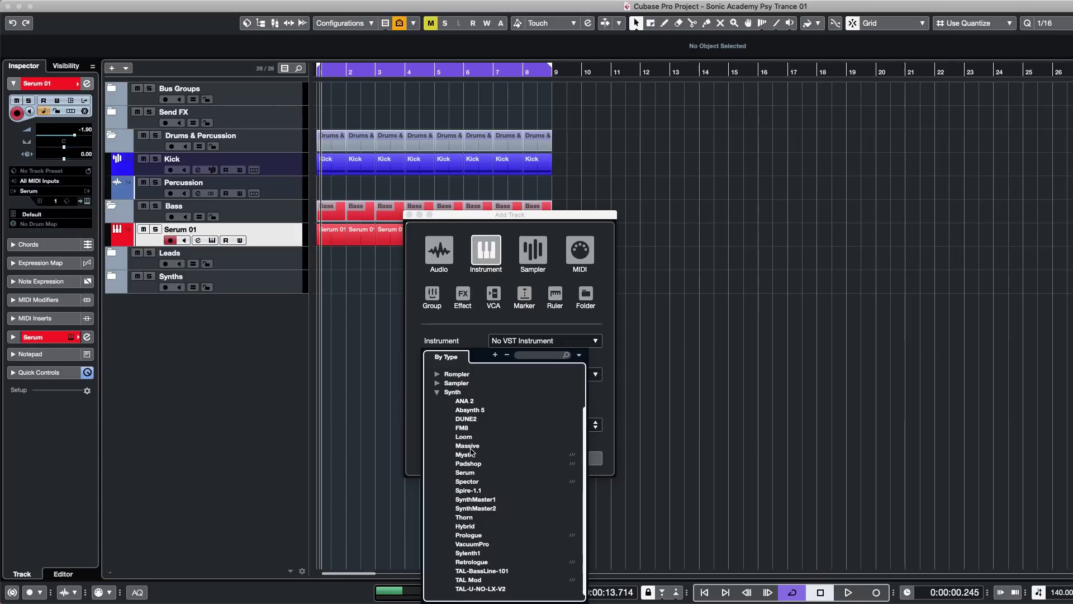
{"action": "left_click", "coordinate": [469, 517]}
{"action": "left_click", "coordinate": [752, 531]}
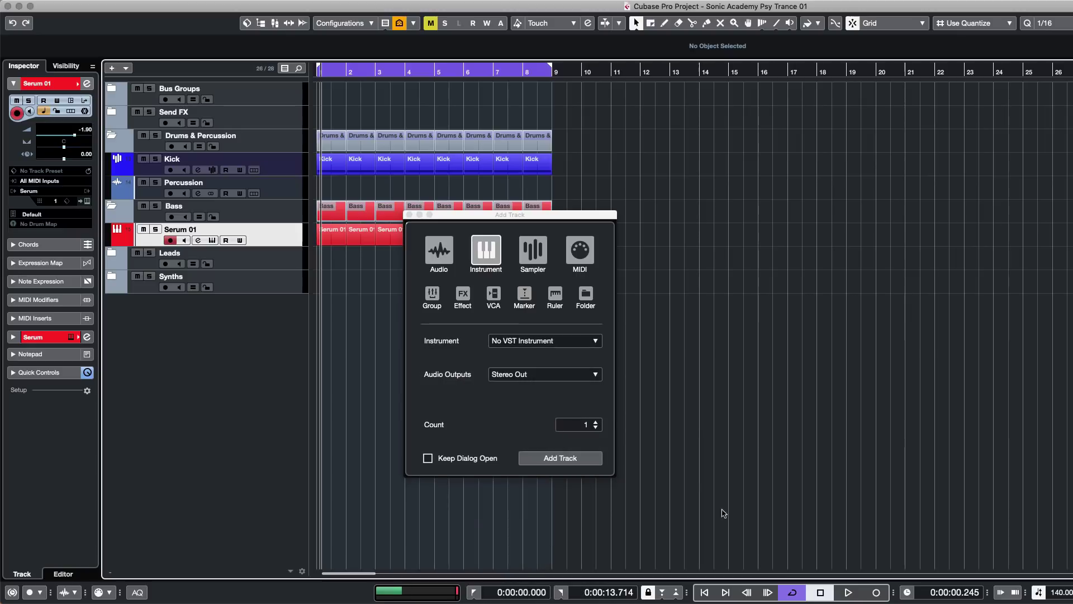
- Add the instrument track without an instrument and load DS Thorn on it from the Default plug-in collection
{"action": "left_click", "coordinate": [556, 462]}
{"action": "key", "text": "Return"}
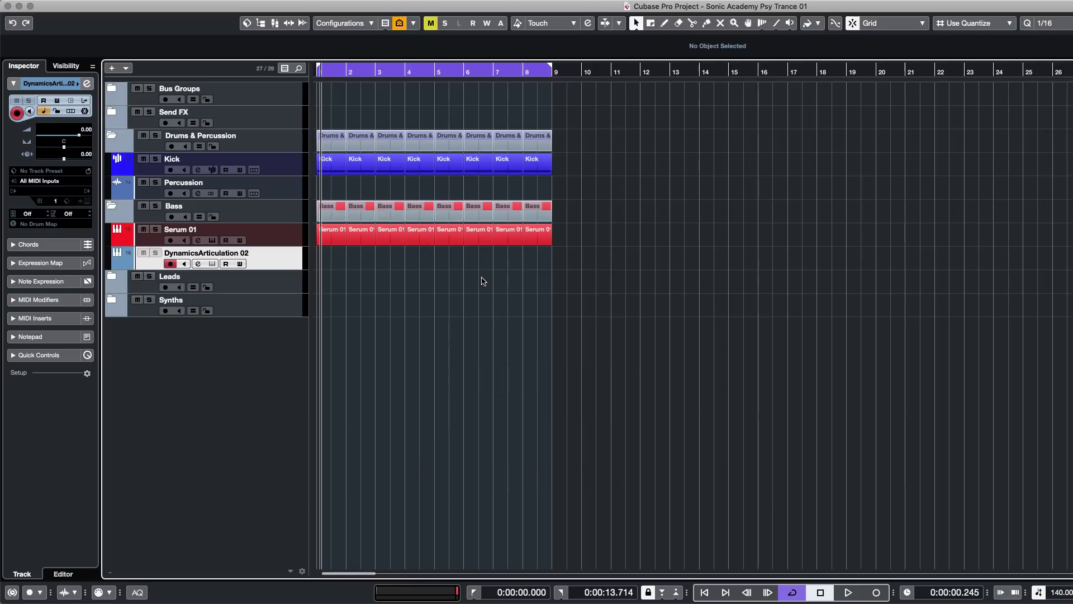
{"action": "left_click", "coordinate": [46, 193]}
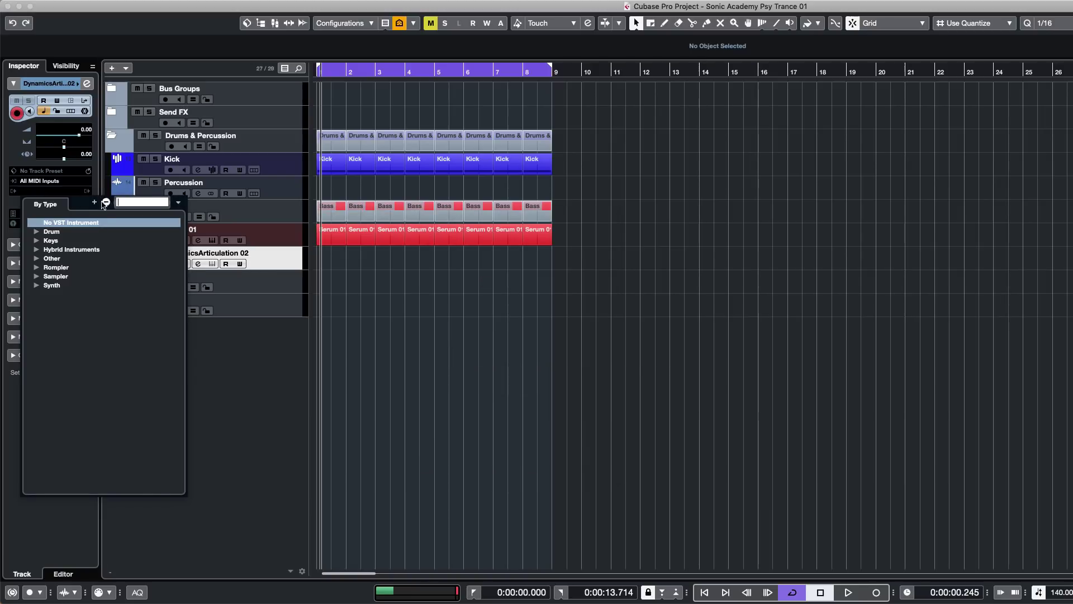
{"action": "type", "text": "ds"}
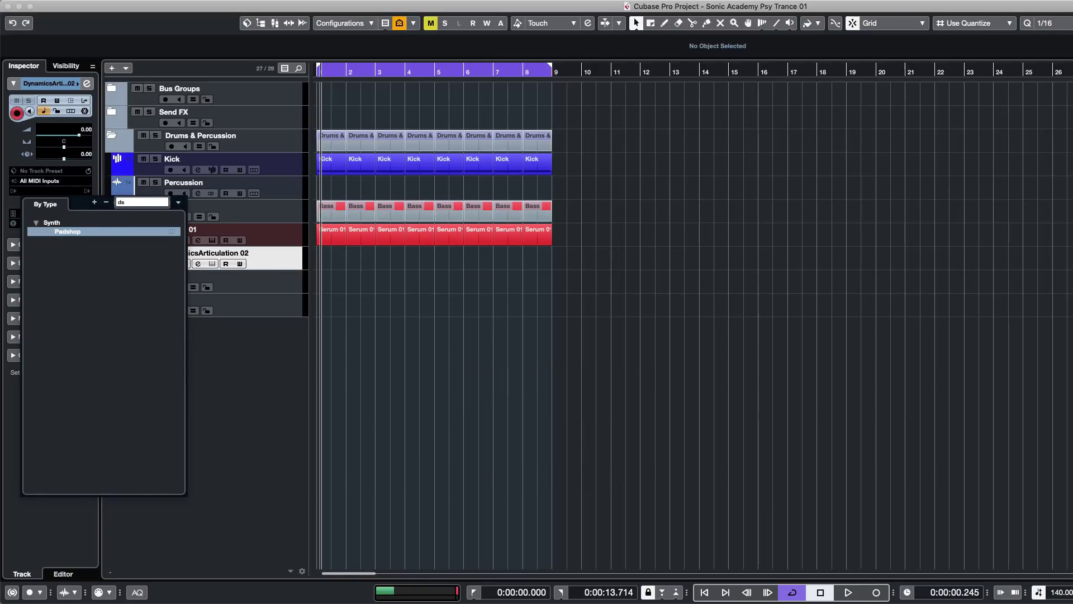
{"action": "left_click", "coordinate": [178, 202]}
{"action": "left_click", "coordinate": [195, 210]}
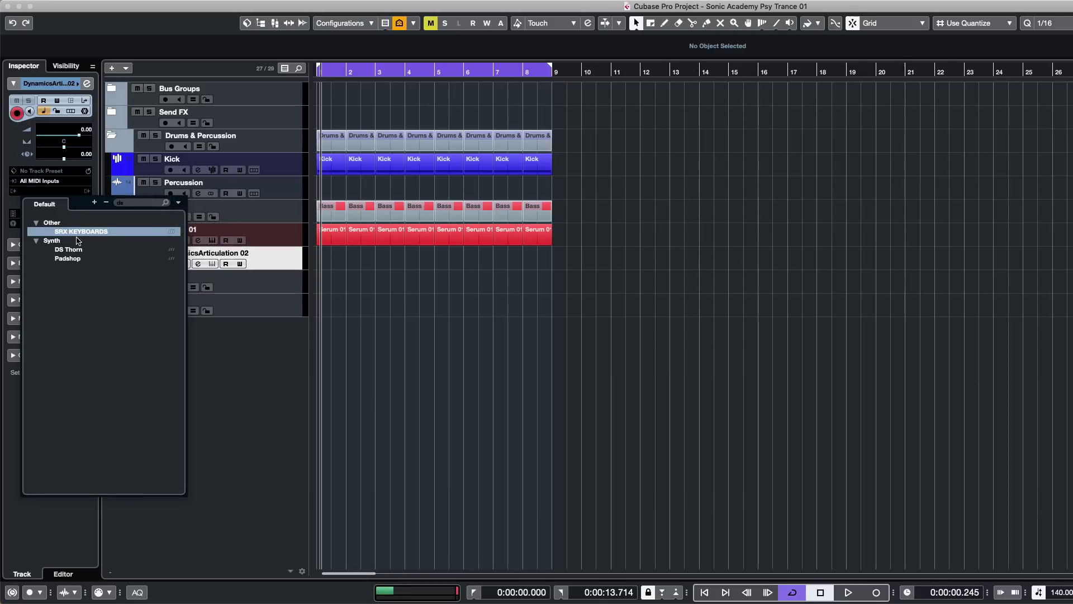
{"action": "left_click", "coordinate": [93, 249]}
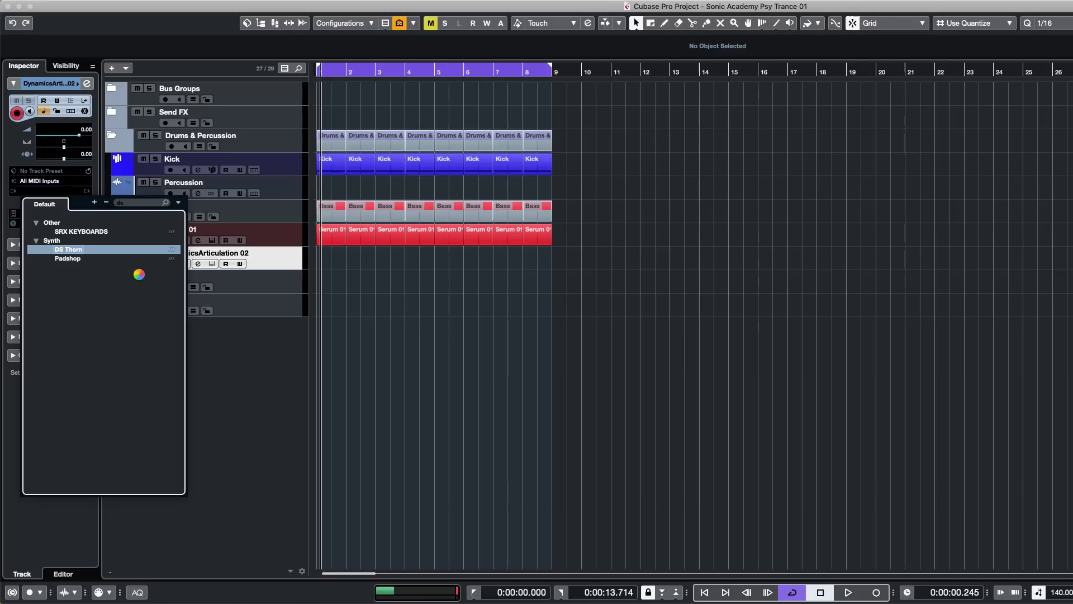
{"action": "key", "text": "space"}
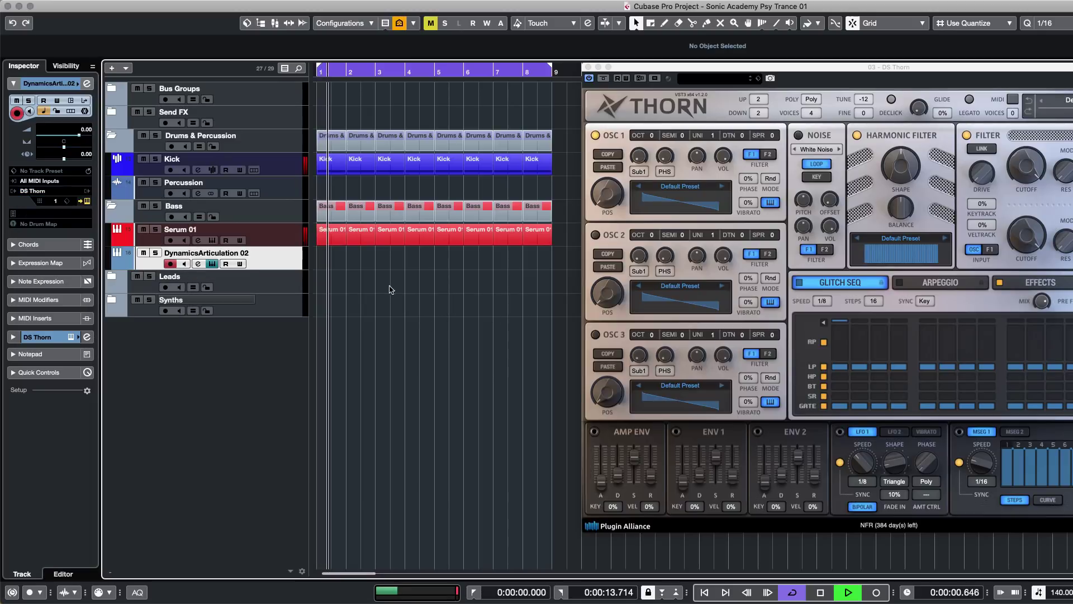
{"action": "key", "text": "space"}
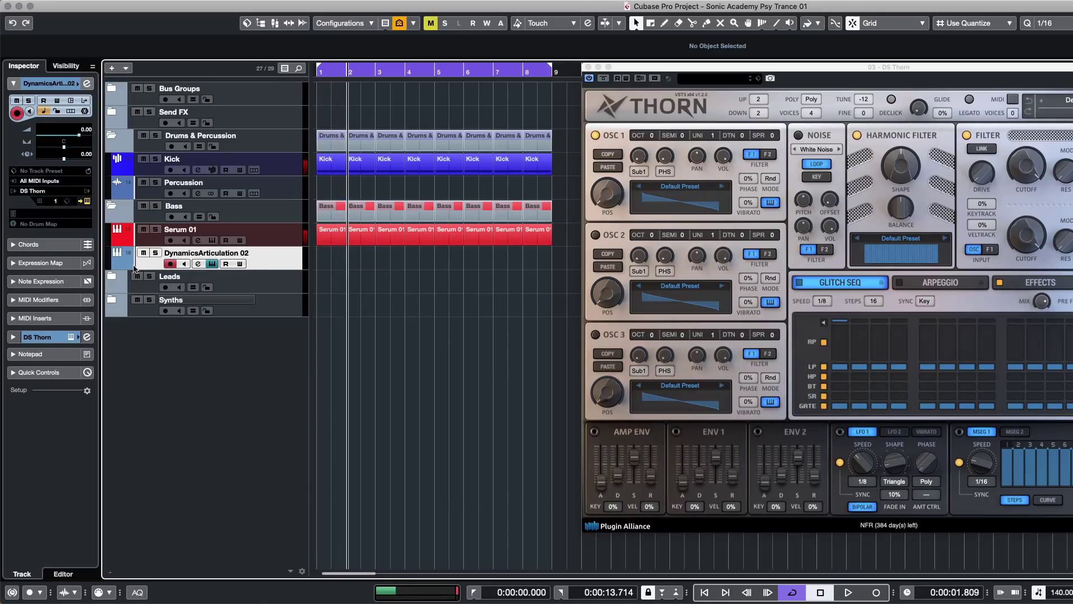
- Rename the new DS Thorn track "Mid Bass" and the Serum 01 track "Psy Bass"
{"action": "double_click", "coordinate": [182, 254]}
{"action": "type", "text": "Mid Bass"}
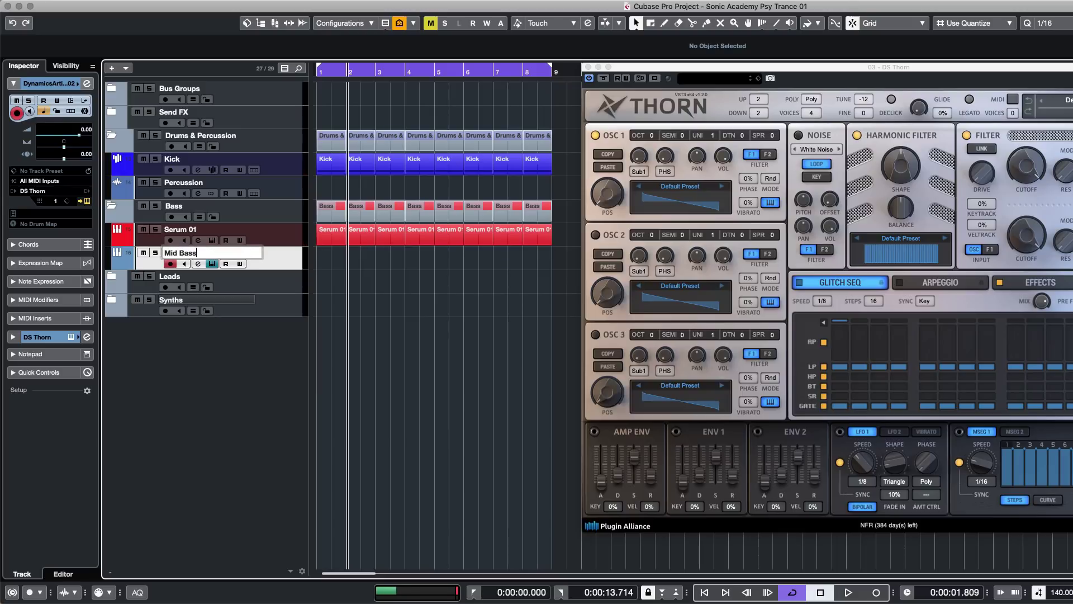
{"action": "key", "text": "Return"}
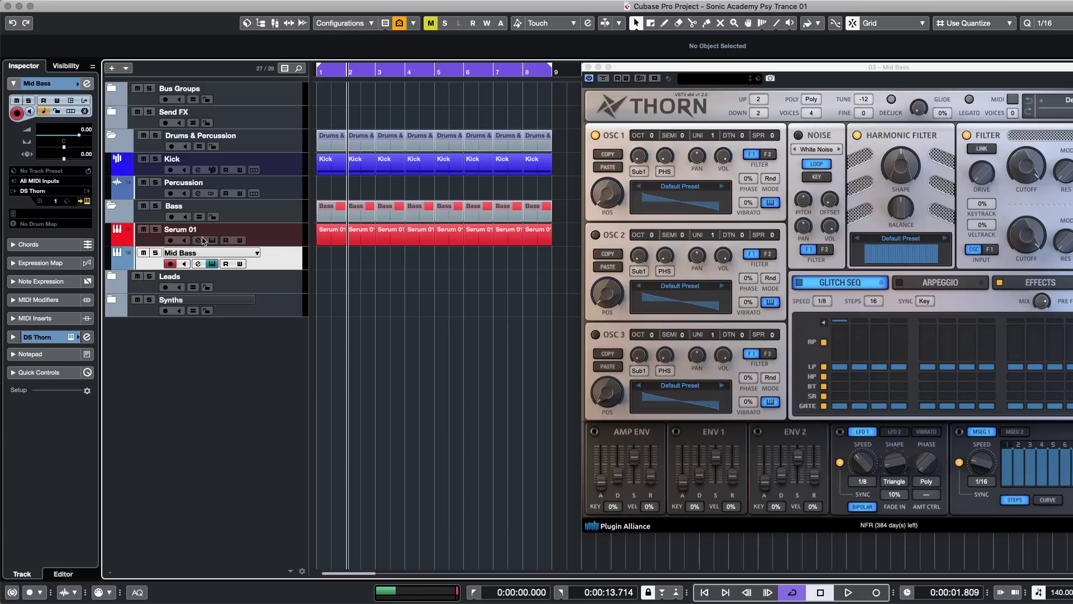
{"action": "double_click", "coordinate": [192, 230]}
{"action": "type", "text": "P"}
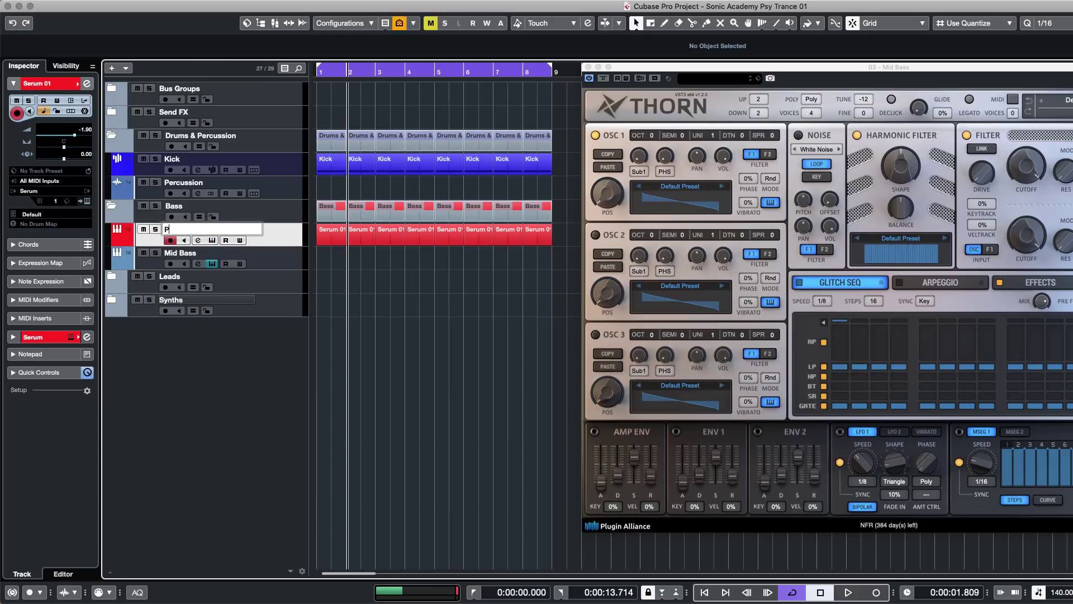
{"action": "type", "text": "sy Bass"}
{"action": "key", "text": "Return"}
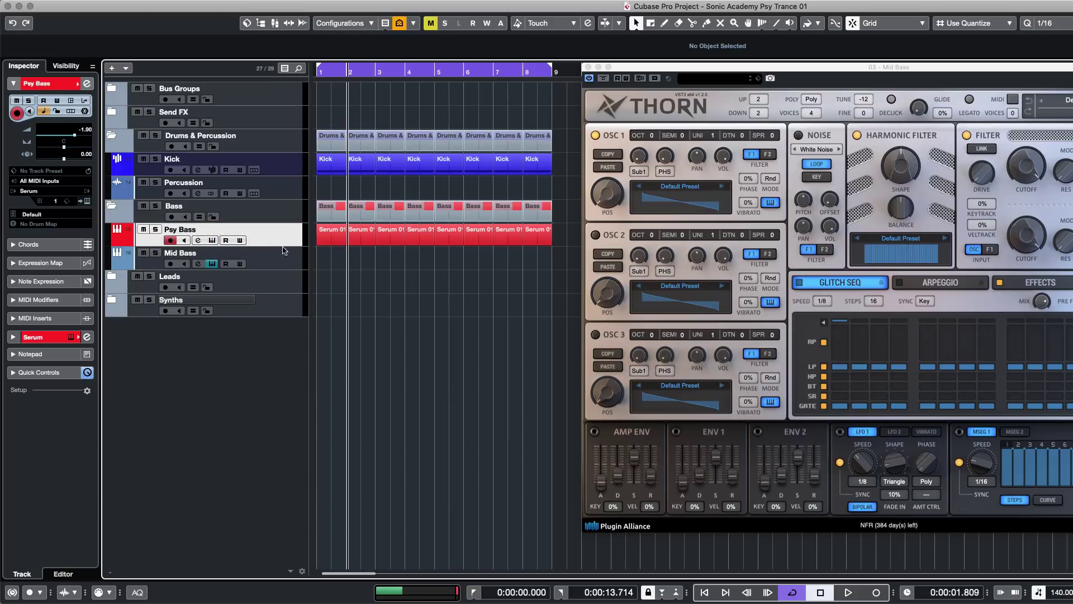
- Colorize the Mid Bass track in a lighter pinkish red than the Psy Bass track
{"action": "key", "text": "Down"}
{"action": "key", "text": "shift+c"}
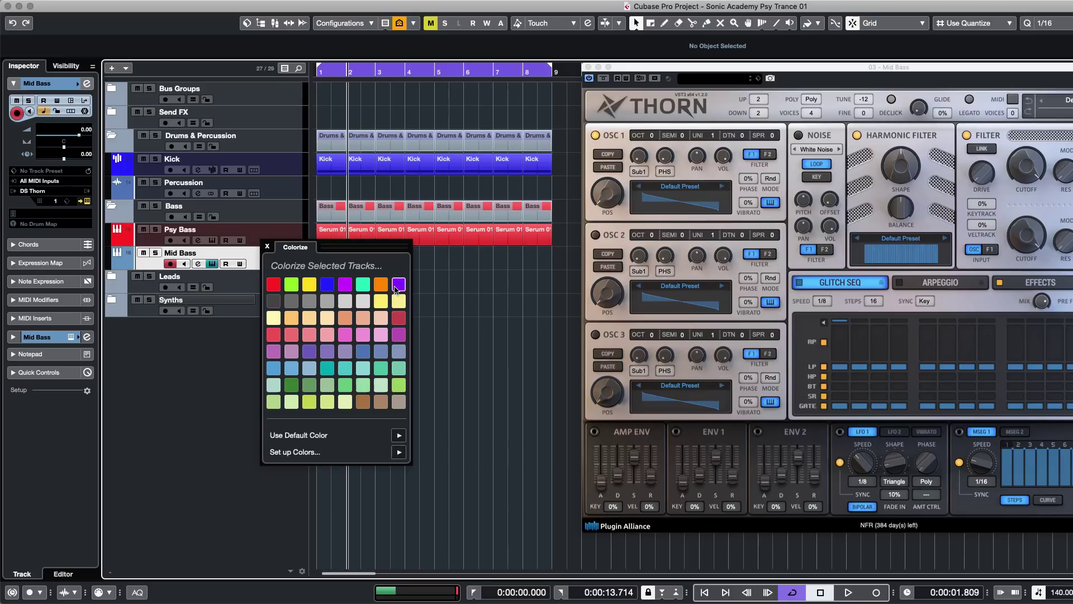
{"action": "left_click", "coordinate": [273, 334]}
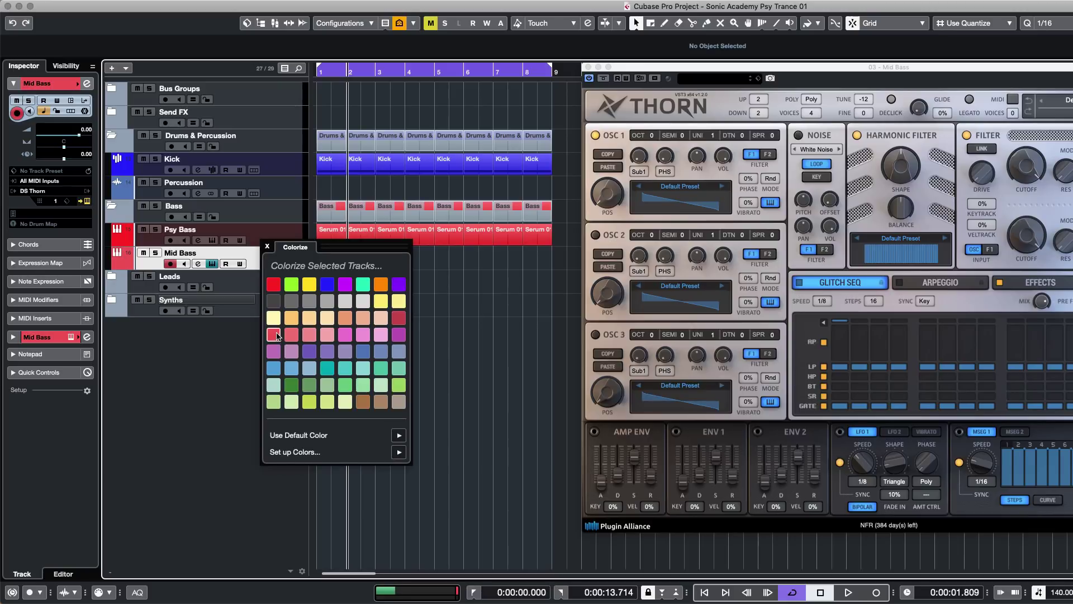
{"action": "left_click", "coordinate": [268, 247]}
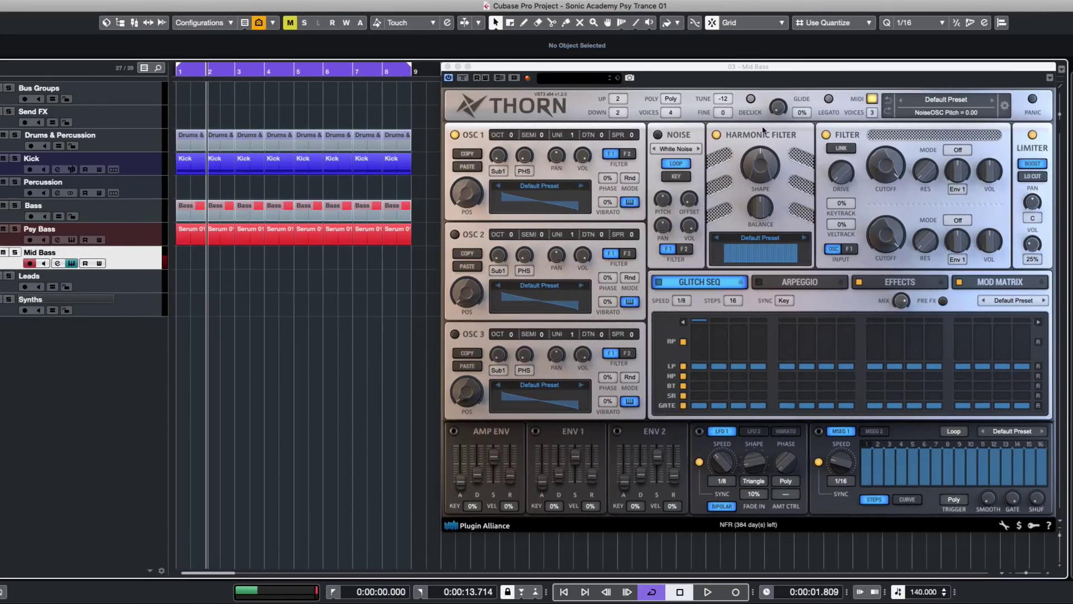
- Load the BASS Blaster preset in Thorn and advance to a following preset that uses a Sawtooth OSC 1
{"action": "left_click", "coordinate": [944, 100]}
{"action": "mouse_move", "coordinate": [964, 186]}
{"action": "left_click", "coordinate": [696, 162]}
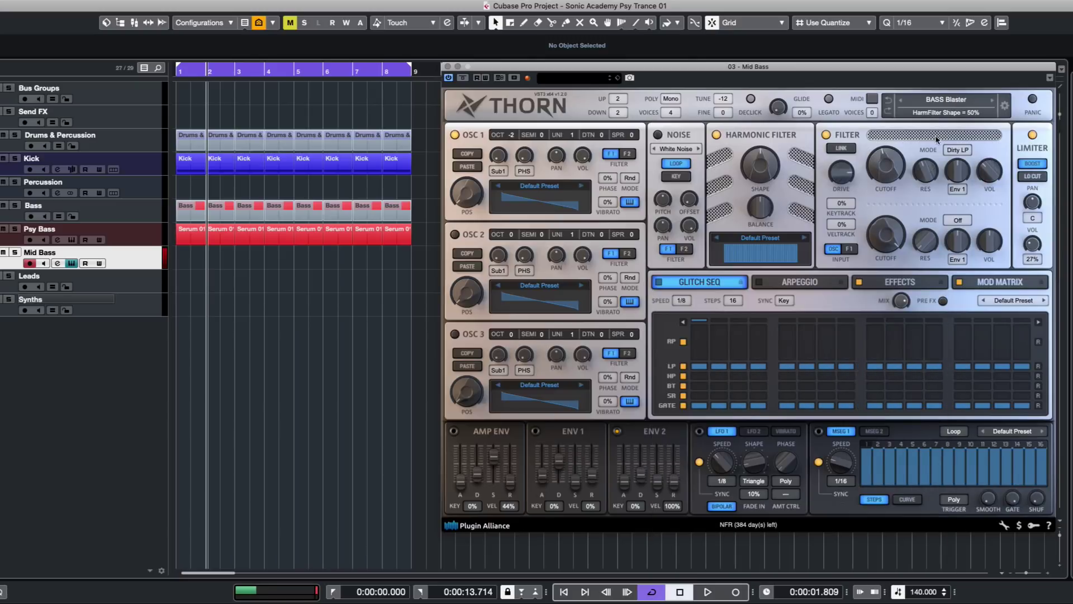
{"action": "left_click", "coordinate": [993, 101]}
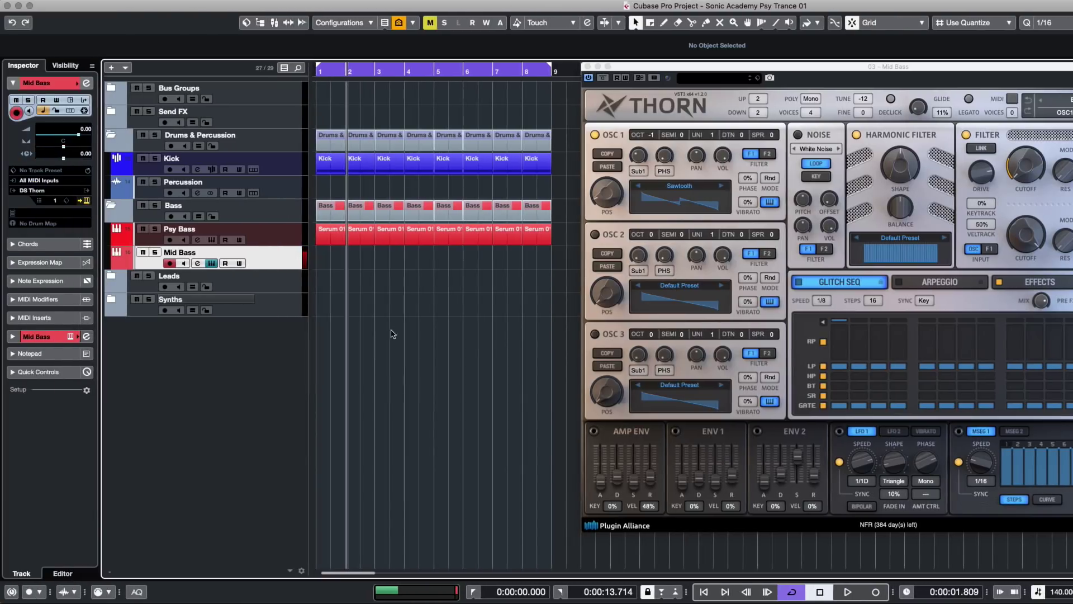
- Create a one-bar MIDI part on the Mid Bass track at bar 1 and open it for note editing
{"action": "double_click", "coordinate": [361, 259]}
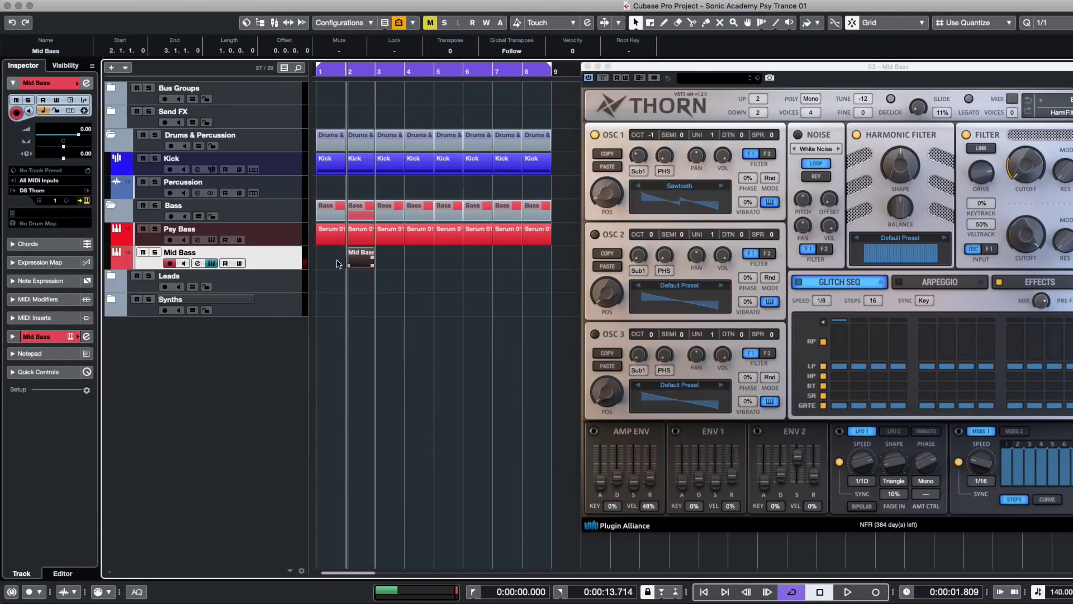
{"action": "left_click_drag", "start_coordinate": [361, 259], "coordinate": [331, 258]}
{"action": "left_click", "coordinate": [398, 311]}
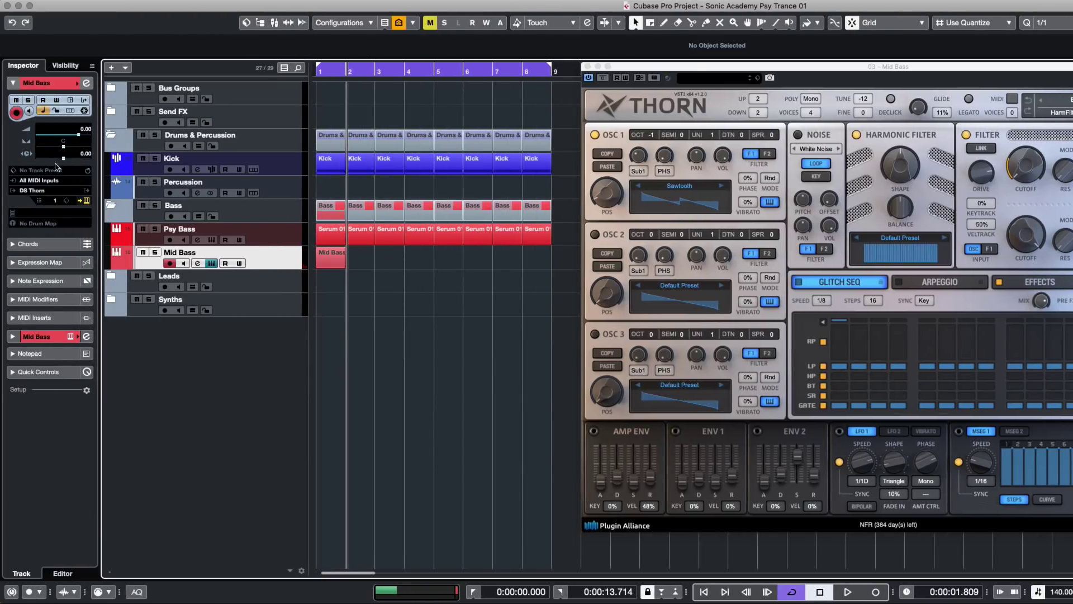
{"action": "left_click", "coordinate": [321, 256]}
{"action": "double_click", "coordinate": [341, 262]}
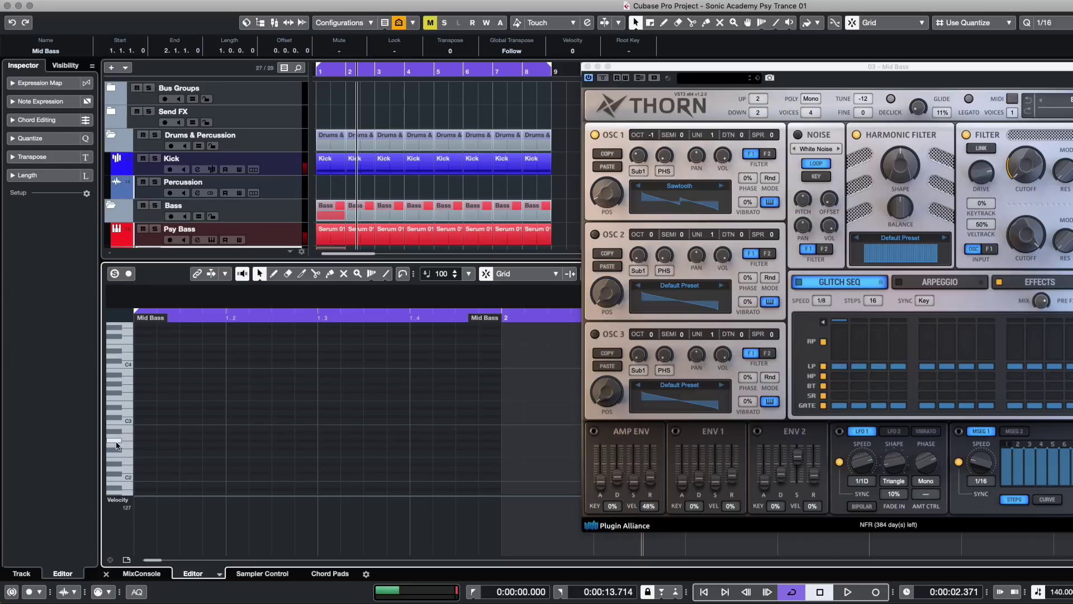
- Enter six sixteenth notes across the Mid Bass part, with G2 at 1.3.4, and lower the last note slightly in pitch
{"action": "left_click", "coordinate": [165, 440]}
{"action": "left_click", "coordinate": [222, 440]}
{"action": "left_click", "coordinate": [284, 440]}
{"action": "left_click", "coordinate": [351, 440]}
{"action": "left_click", "coordinate": [397, 440]}
{"action": "left_click", "coordinate": [466, 436]}
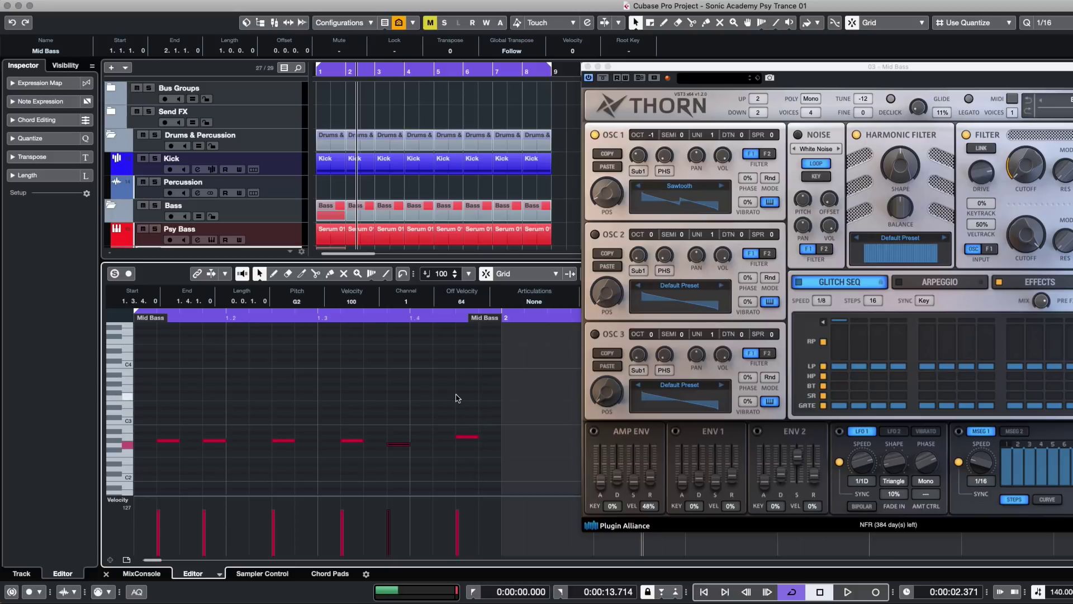
{"action": "left_click_drag", "start_coordinate": [468, 437], "coordinate": [468, 441]}
- Play the loop and duplicate the Mid Bass part seven times to fill bars 1 to 8
{"action": "key", "text": "space"}
{"action": "key", "text": "Return"}
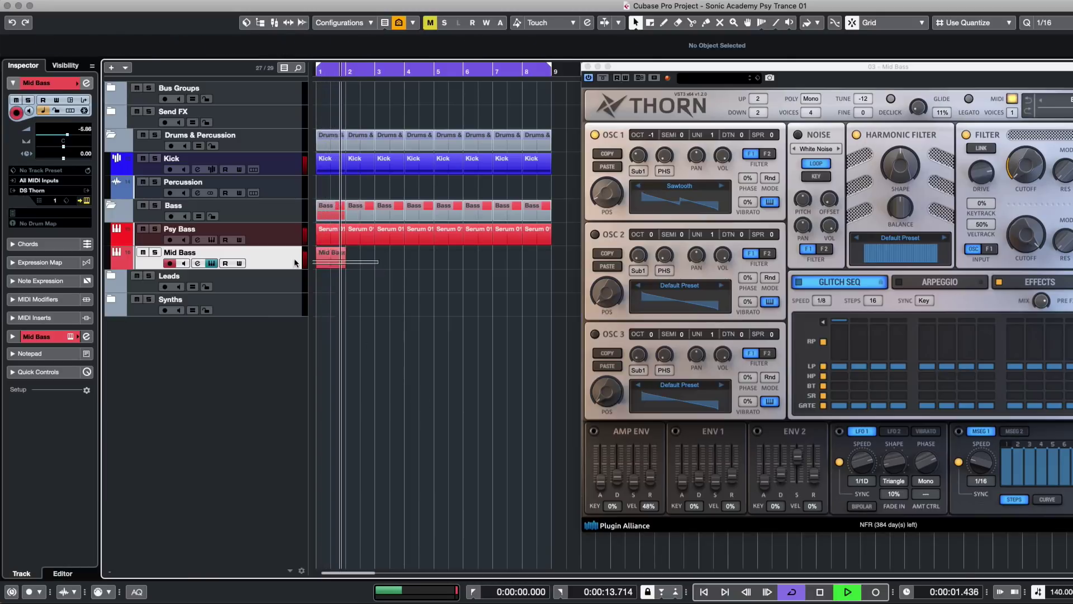
{"action": "left_click_drag", "start_coordinate": [298, 260], "coordinate": [298, 265]}
{"action": "key", "text": "super+d"}
{"action": "key", "text": "super+d"}
{"action": "key", "text": "super+d"}
{"action": "key", "text": "super+d"}
{"action": "key", "text": "super+d"}
{"action": "key", "text": "super+d"}
{"action": "key", "text": "super+d"}
{"action": "left_click", "coordinate": [507, 325]}
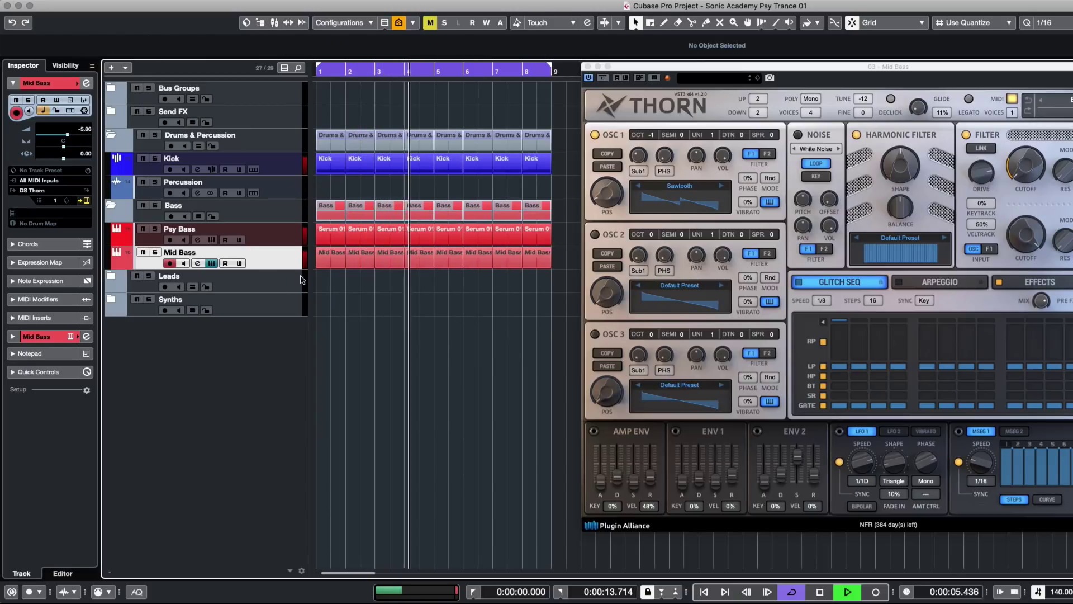
- Enable the low-cut filter on the Mid Bass channel and set it to 200 Hz
{"action": "left_click", "coordinate": [197, 263]}
{"action": "left_click_drag", "start_coordinate": [453, 266], "coordinate": [167, 170]}
{"action": "left_click_drag", "start_coordinate": [171, 394], "coordinate": [175, 413]}
{"action": "double_click", "coordinate": [175, 414]}
{"action": "type", "text": "200"}
{"action": "key", "text": "Return"}
- Insert VPS Minichain in the Mid Bass channel's fifth insert slot and bend its release curve to about +4.53%
{"action": "left_click", "coordinate": [76, 278]}
{"action": "type", "text": "mini"}
{"action": "key", "text": "Return"}
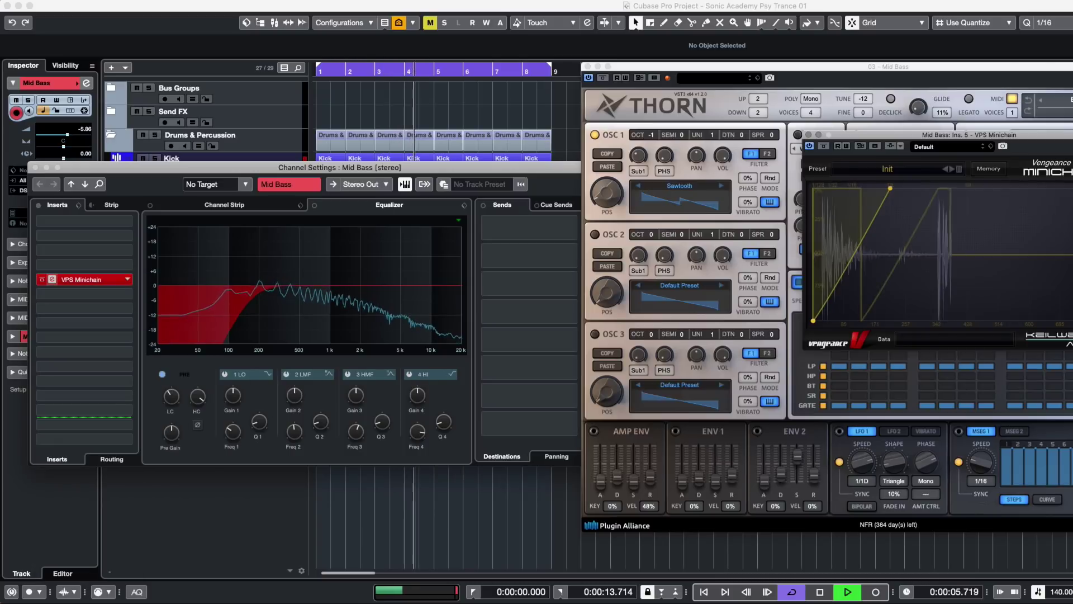
{"action": "left_click_drag", "start_coordinate": [854, 253], "coordinate": [853, 259]}
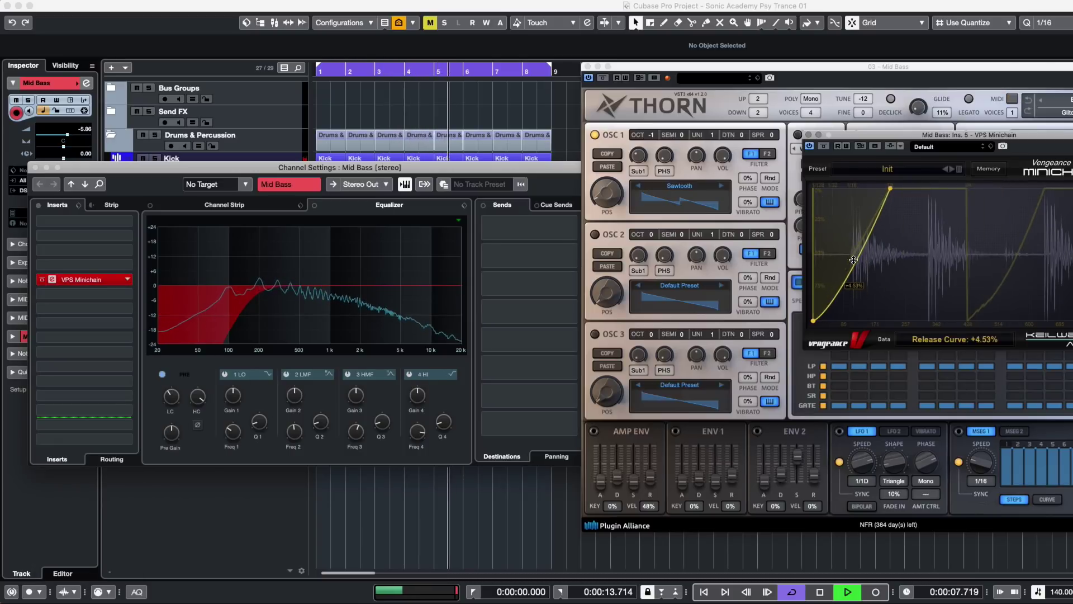
{"action": "left_click", "coordinate": [809, 135]}
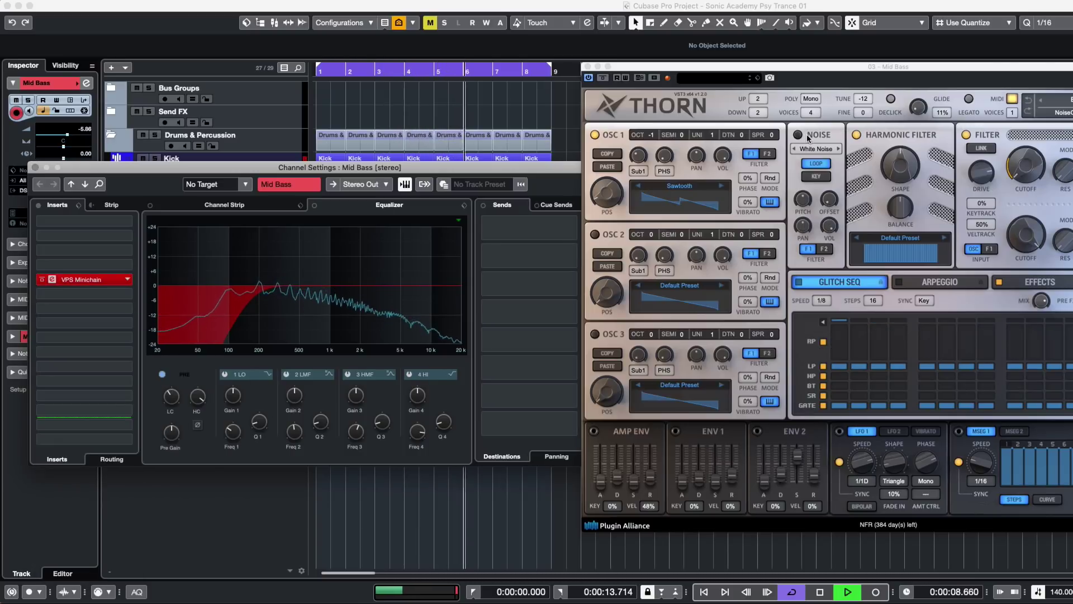
{"action": "left_click", "coordinate": [35, 167]}
- Adjust the first filter's cutoff in Thorn and switch off the synth's Delay and Reverb effects
{"action": "left_click_drag", "start_coordinate": [1027, 175], "coordinate": [1040, 163]}
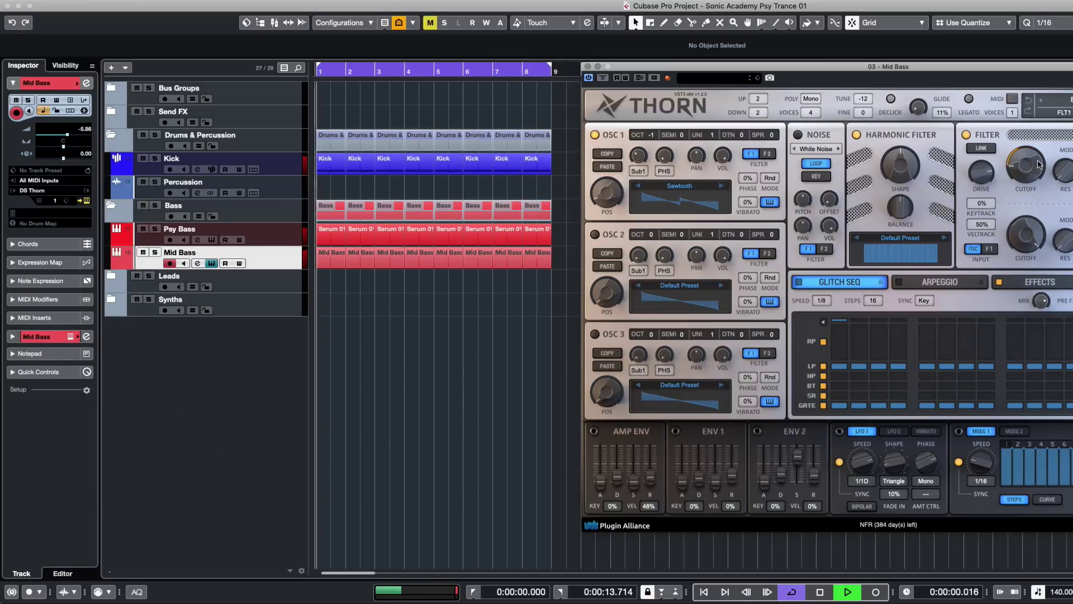
{"action": "left_click_drag", "start_coordinate": [730, 88], "coordinate": [537, 63]}
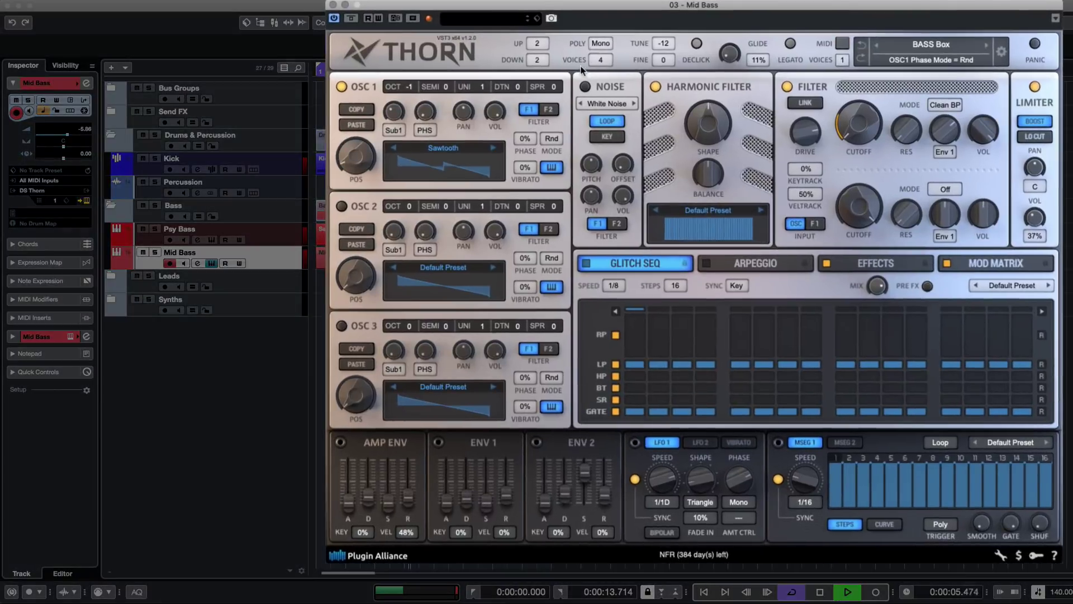
{"action": "left_click_drag", "start_coordinate": [620, 39], "coordinate": [433, 59]}
{"action": "left_click", "coordinate": [693, 271]}
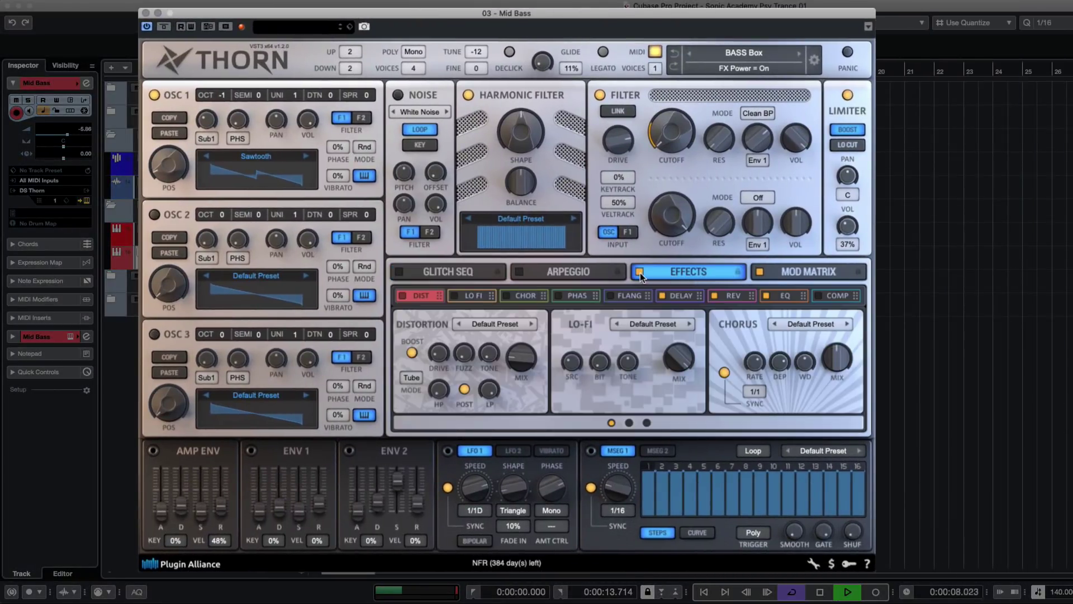
{"action": "left_click", "coordinate": [661, 297]}
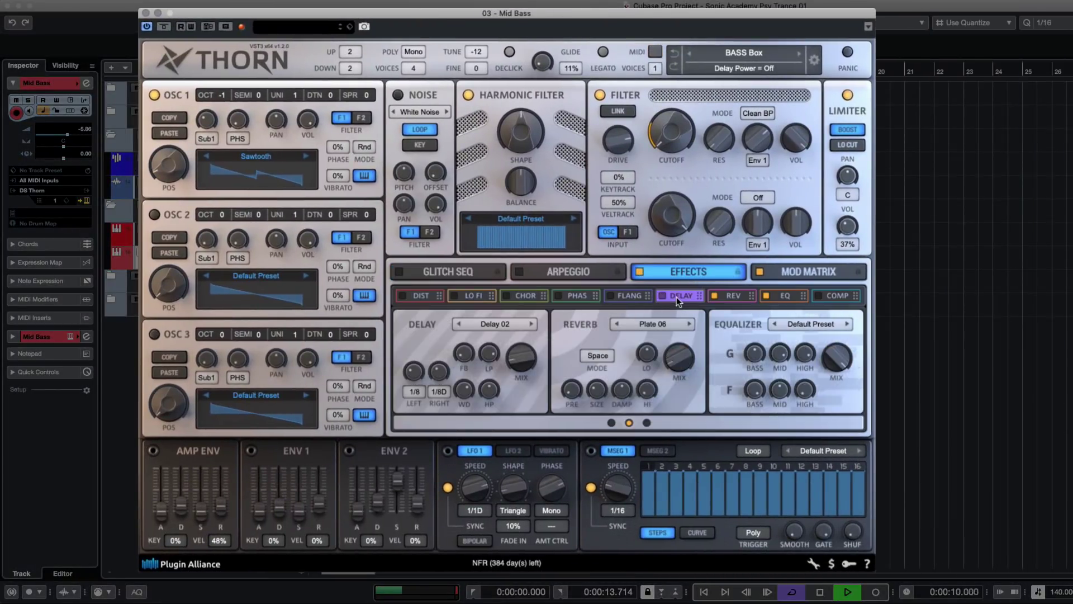
{"action": "left_click", "coordinate": [787, 298]}
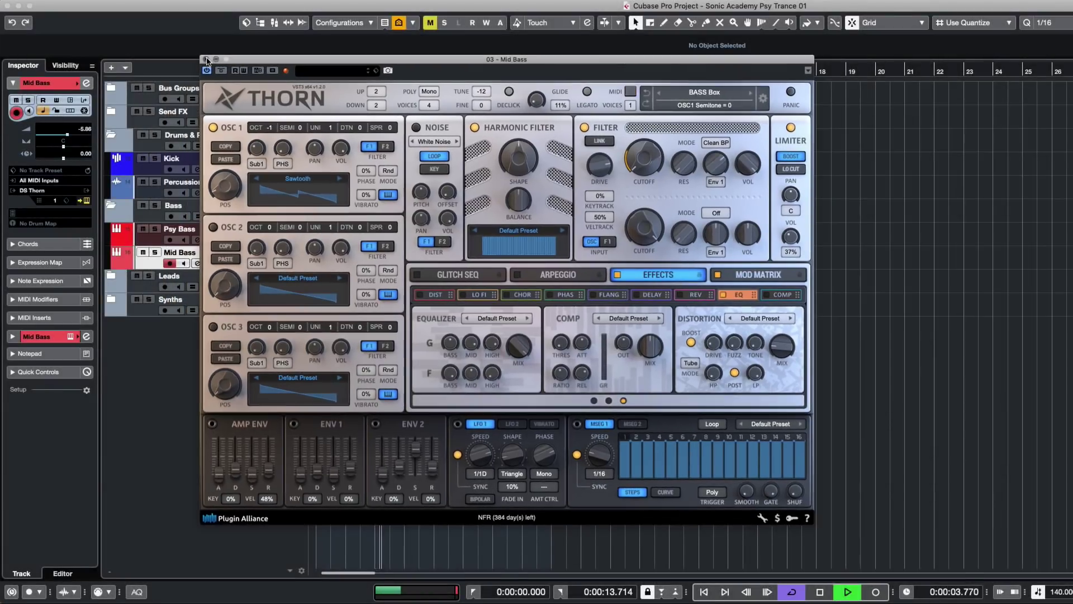
{"action": "left_click", "coordinate": [146, 13]}
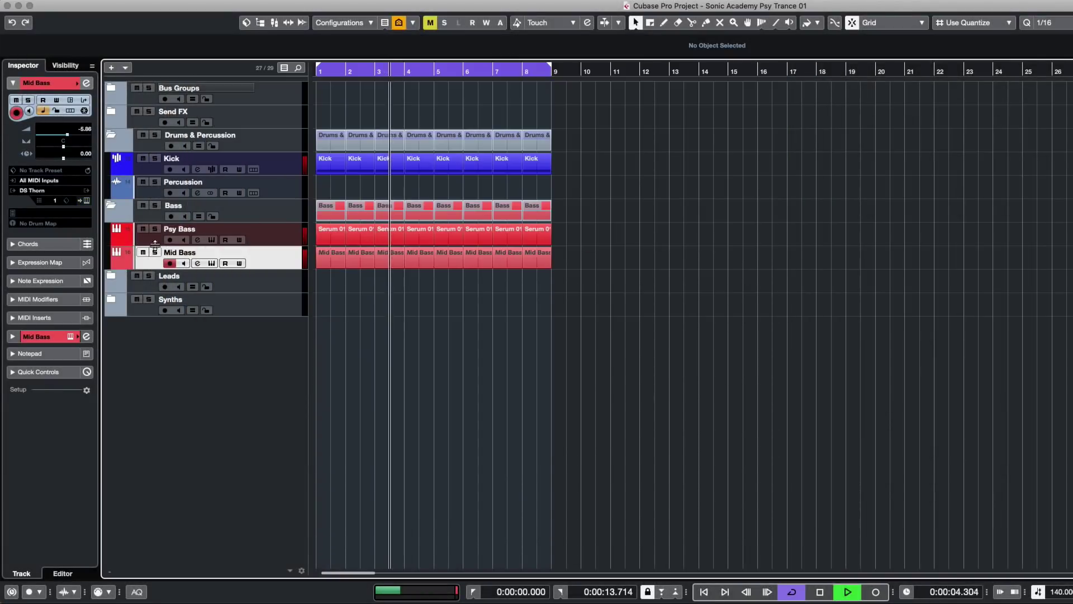
- Solo the Mid Bass track, transpose its notes up one octave, and unsolo the track
{"action": "left_click", "coordinate": [155, 252]}
{"action": "left_click", "coordinate": [198, 263]}
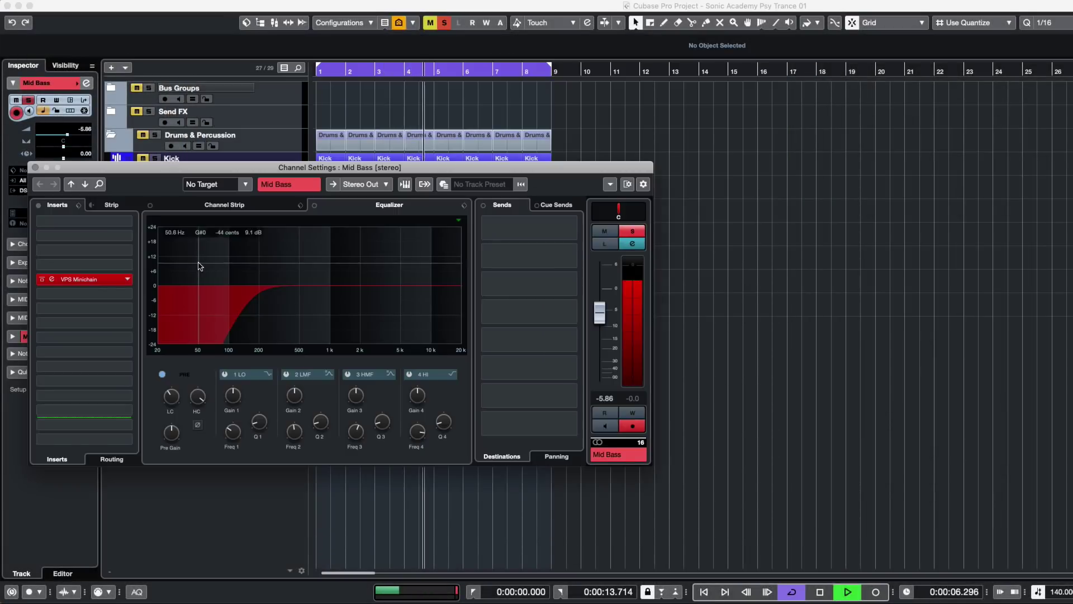
{"action": "left_click", "coordinate": [656, 300]}
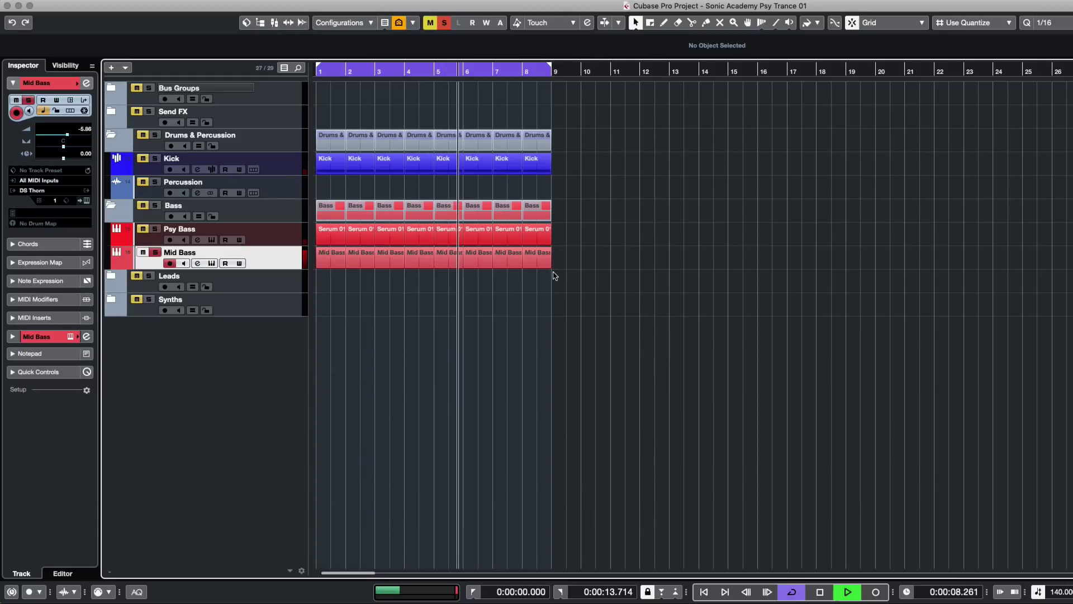
{"action": "double_click", "coordinate": [335, 256]}
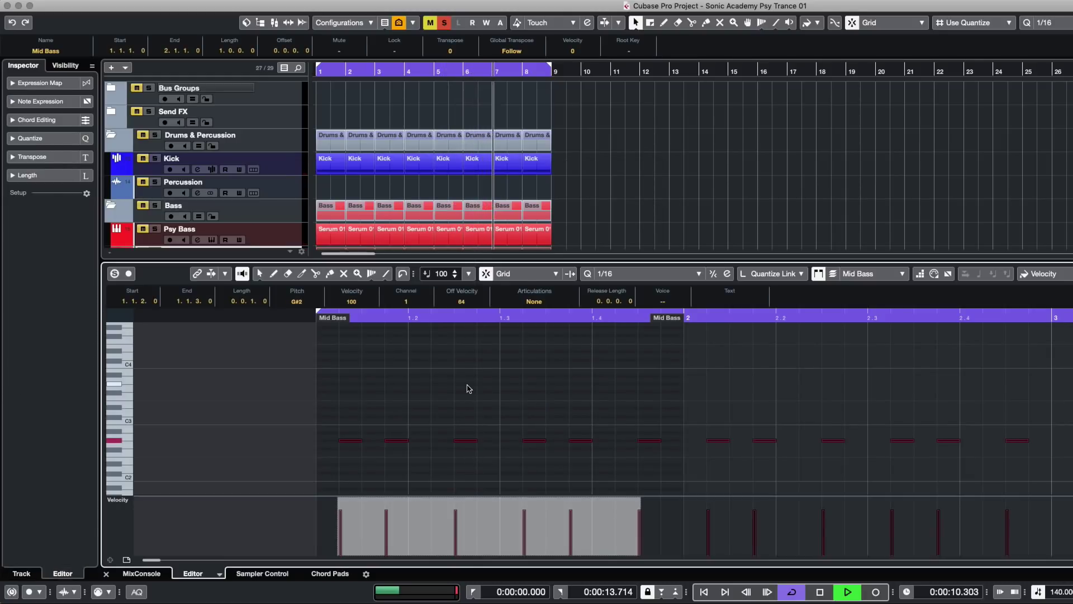
{"action": "left_click", "coordinate": [447, 419]}
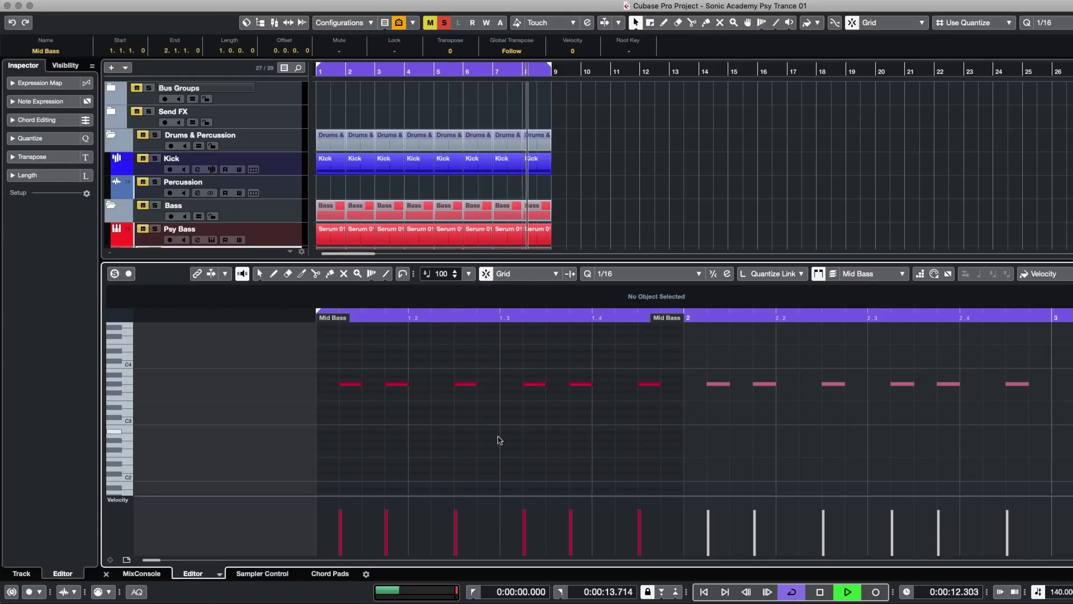
{"action": "key", "text": "Return"}
{"action": "left_click", "coordinate": [155, 252]}
{"action": "left_click", "coordinate": [437, 332]}
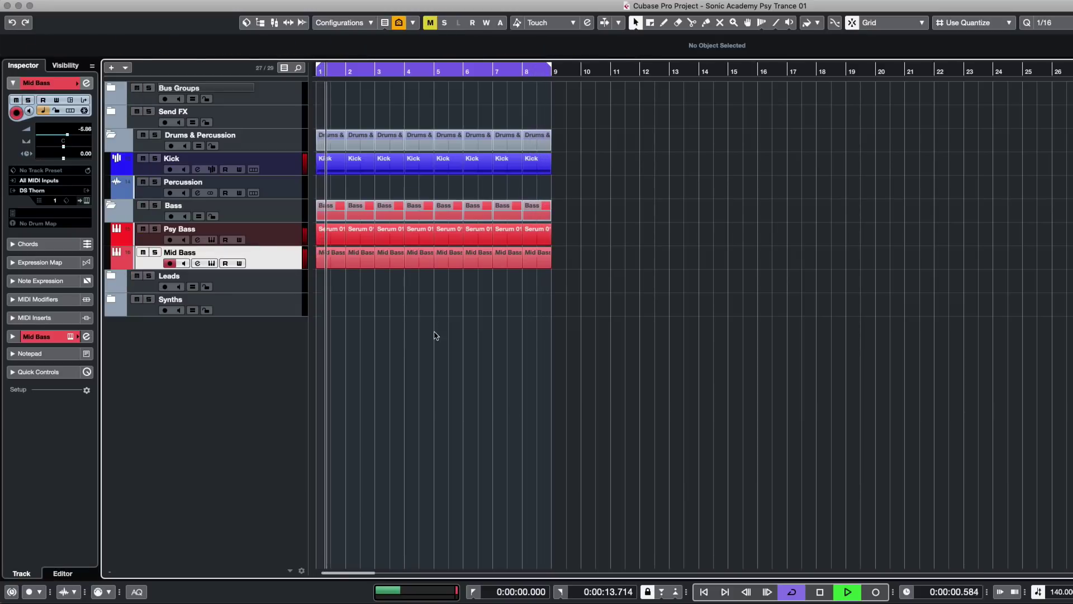
- Solo the Mid Bass channel and load EchoBoyJr in its first insert slot
{"action": "left_click_drag", "start_coordinate": [562, 275], "coordinate": [241, 262]}
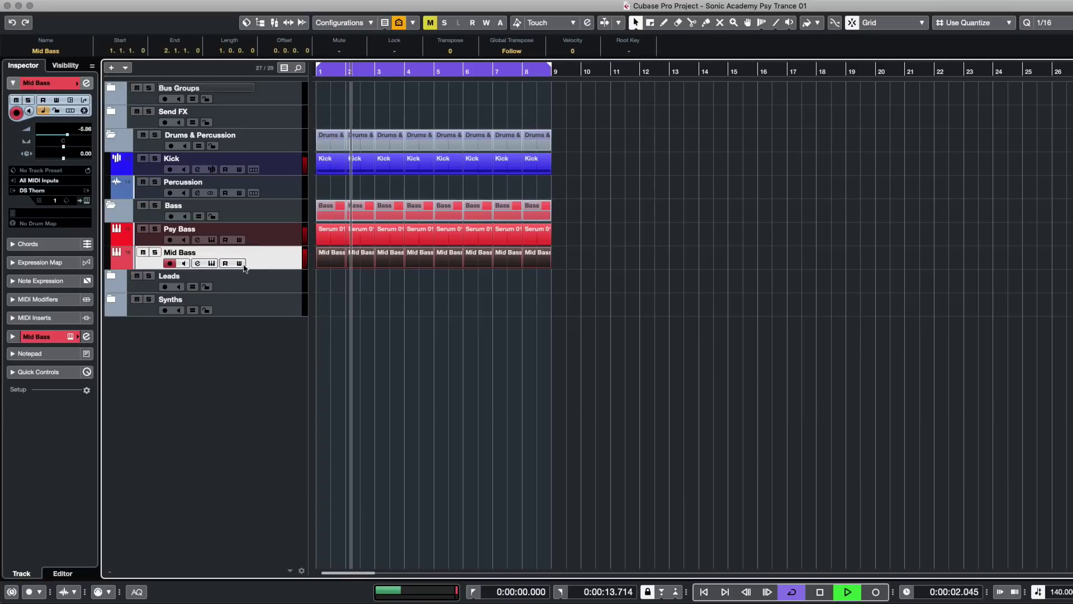
{"action": "left_click", "coordinate": [484, 303]}
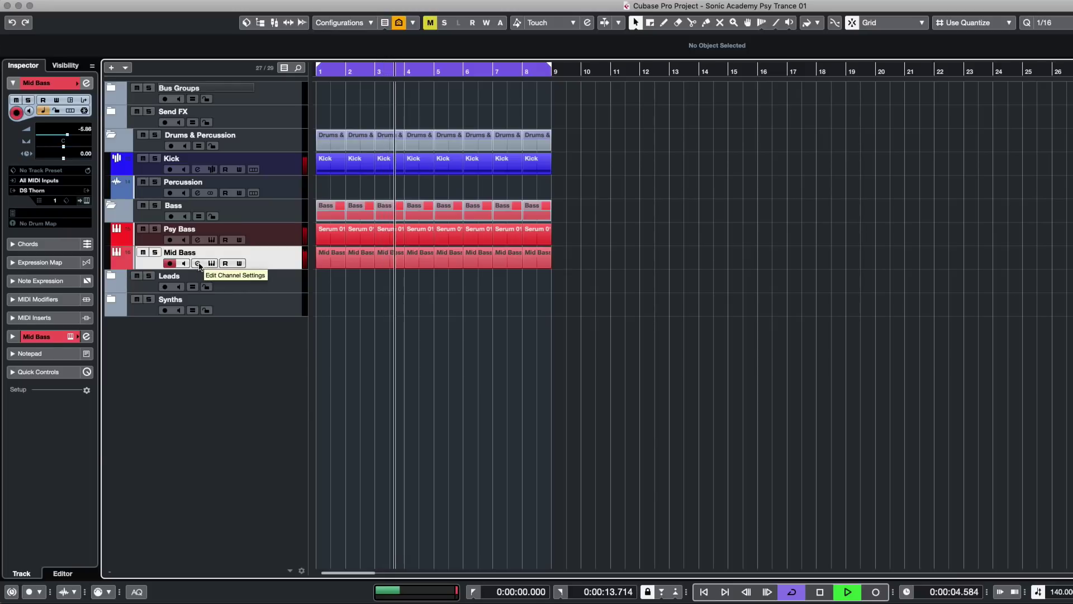
{"action": "left_click", "coordinate": [198, 264]}
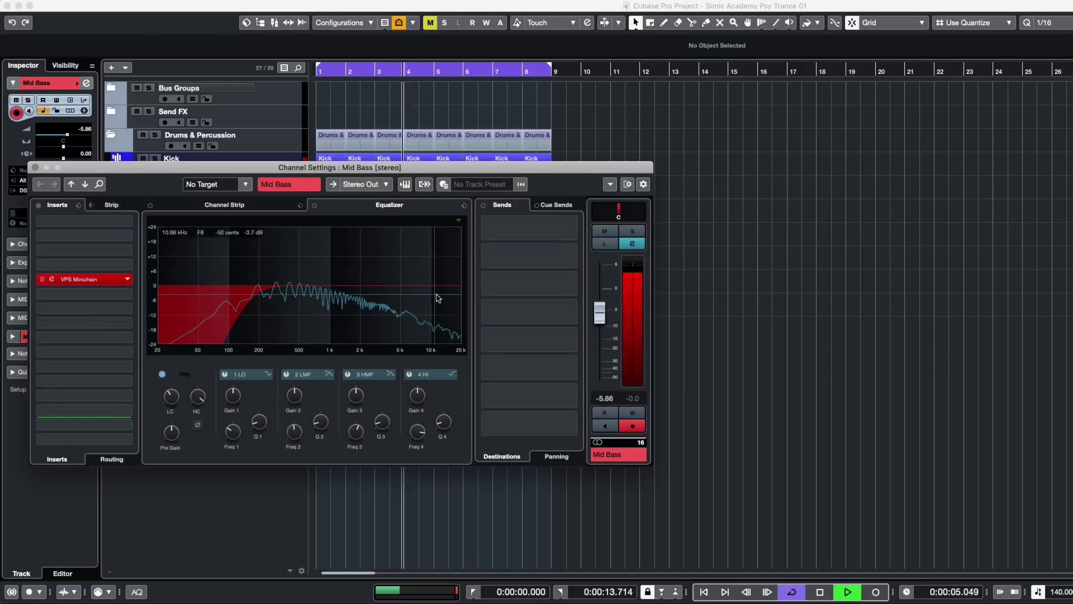
{"action": "left_click", "coordinate": [632, 231]}
{"action": "left_click", "coordinate": [84, 221]}
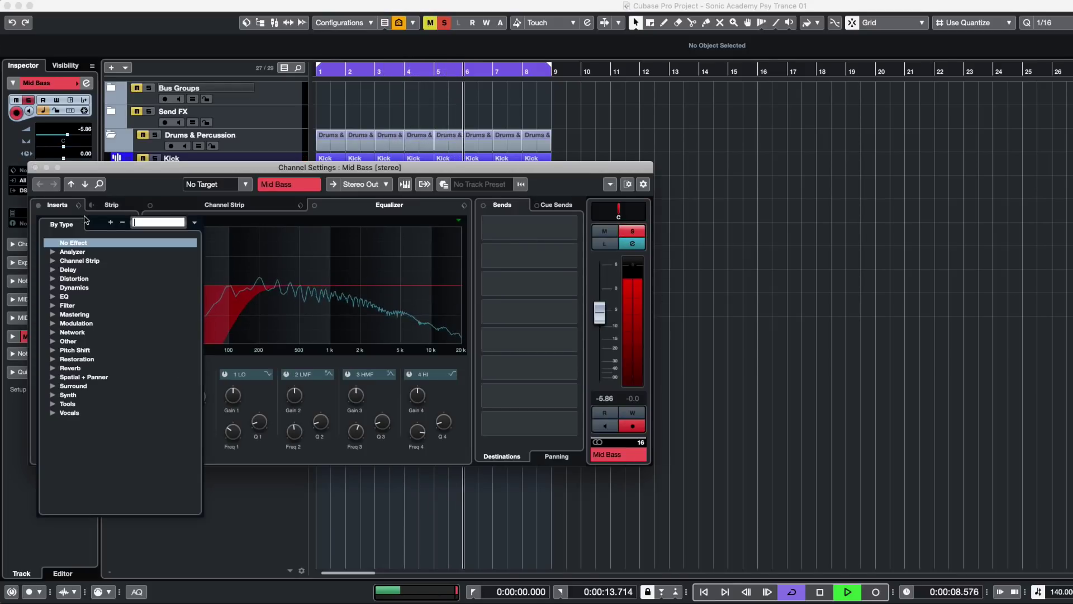
{"action": "type", "text": "echo b"}
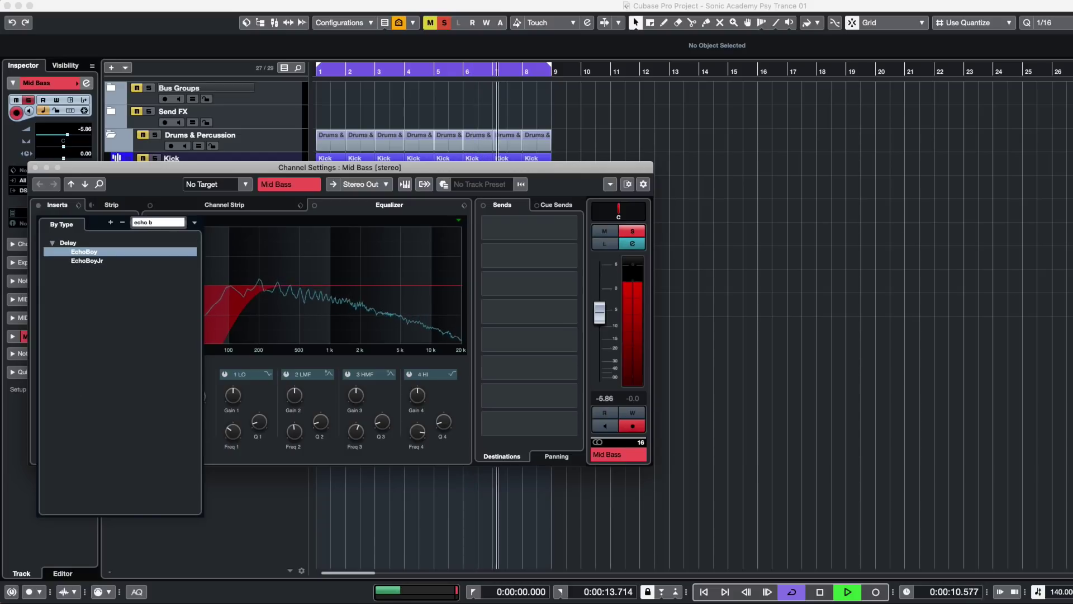
{"action": "key", "text": "BackSpace"}
{"action": "key", "text": "BackSpace"}
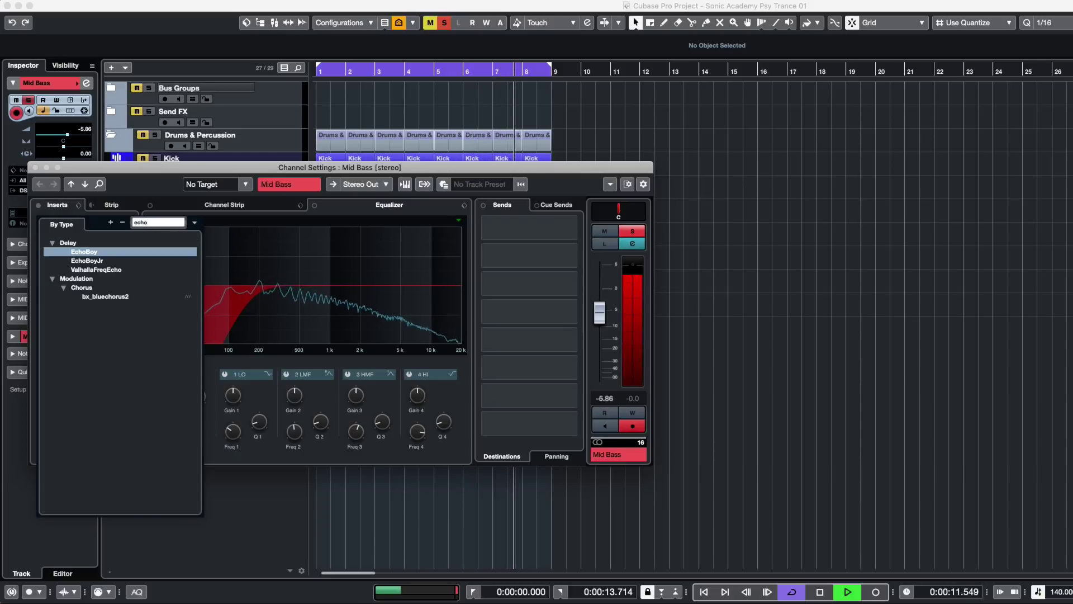
{"action": "double_click", "coordinate": [94, 261]}
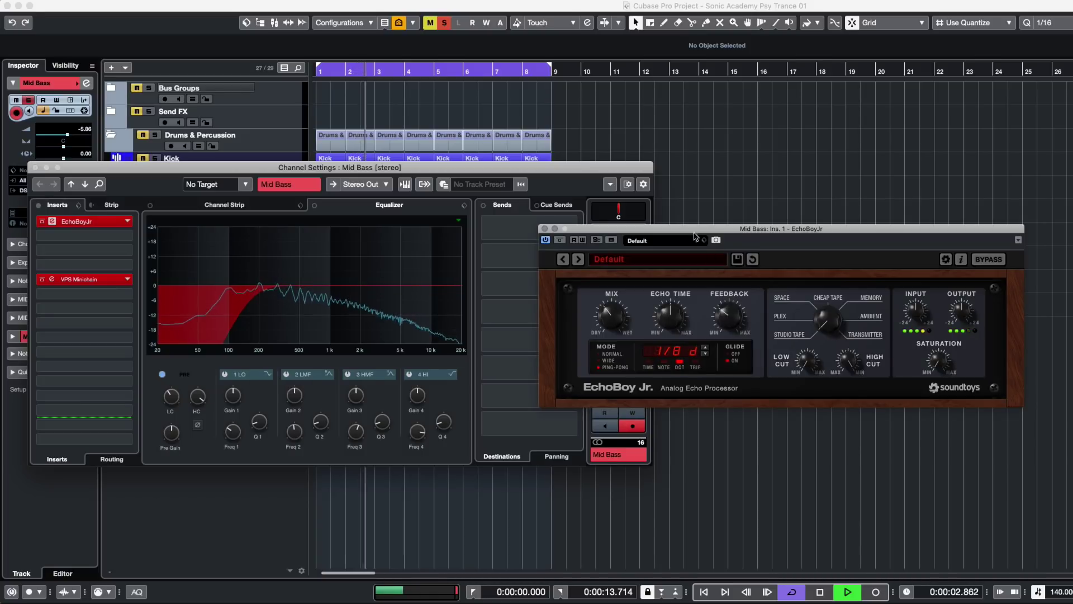
- Set EchoBoyJr's echo style to Plex and reduce its feedback
{"action": "left_click_drag", "start_coordinate": [690, 232], "coordinate": [338, 189]}
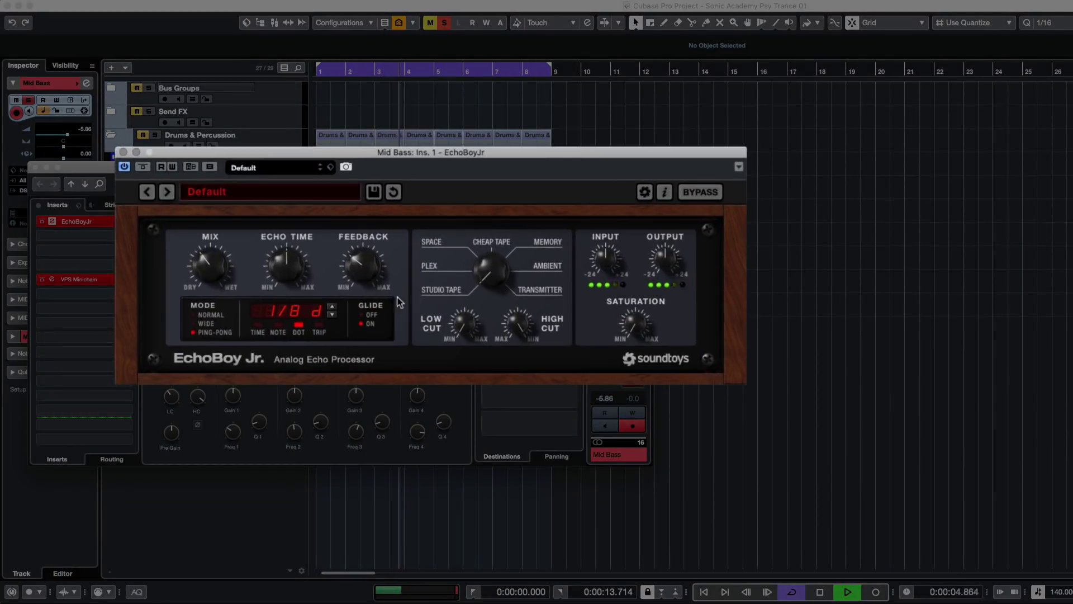
{"action": "left_click_drag", "start_coordinate": [491, 278], "coordinate": [498, 272]}
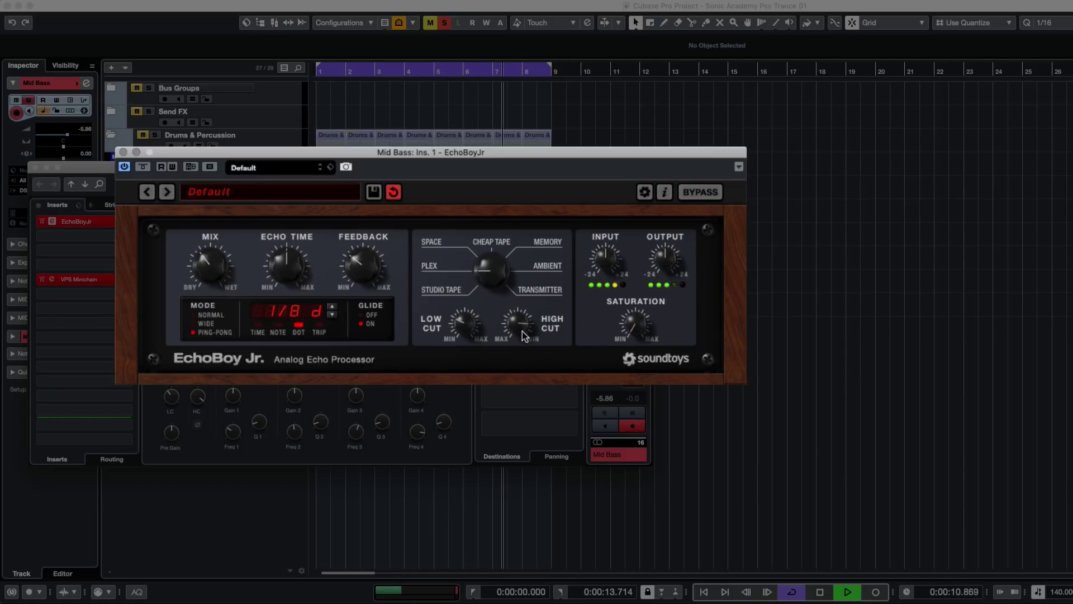
{"action": "left_click_drag", "start_coordinate": [362, 264], "coordinate": [369, 337]}
{"action": "left_click_drag", "start_coordinate": [368, 285], "coordinate": [362, 274]}
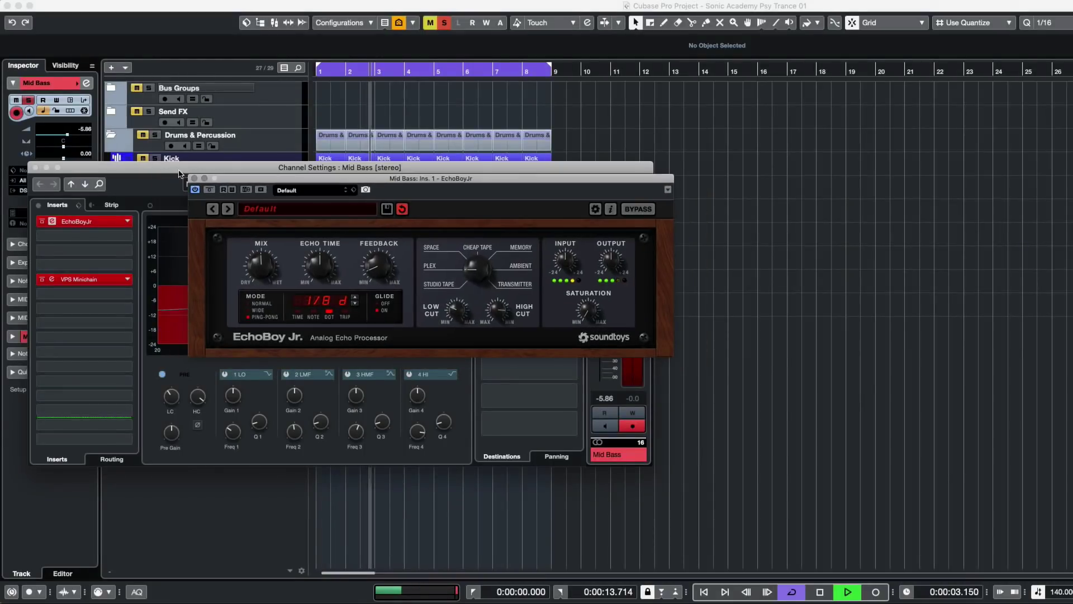
{"action": "left_click", "coordinate": [196, 182]}
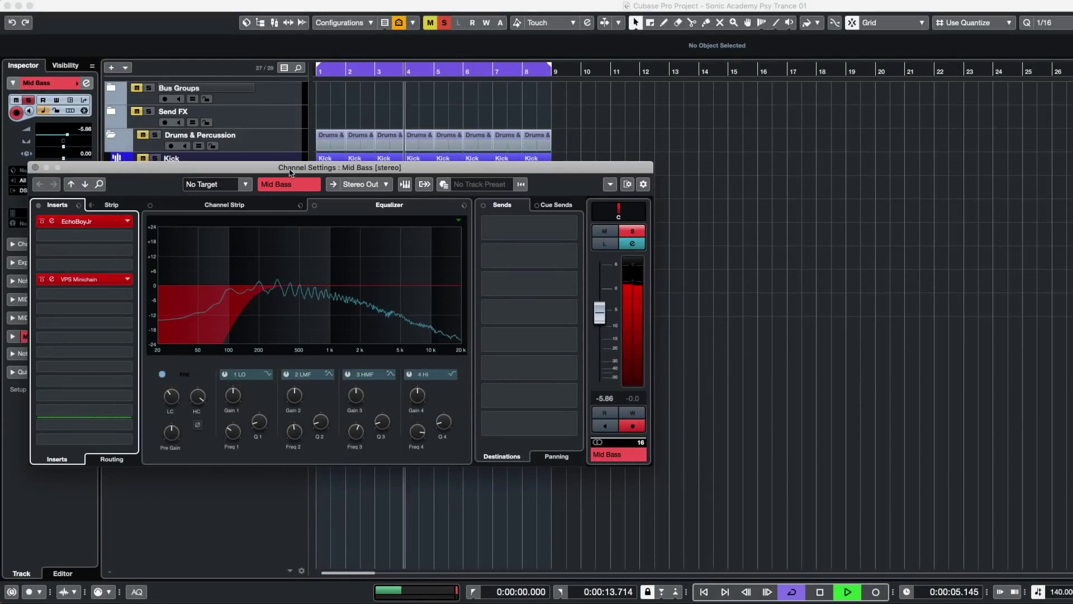
- Load the bx_rooMS reverb in the Mid Bass channel's second insert slot
{"action": "left_click_drag", "start_coordinate": [279, 167], "coordinate": [439, 156]}
{"action": "left_click", "coordinate": [255, 227]}
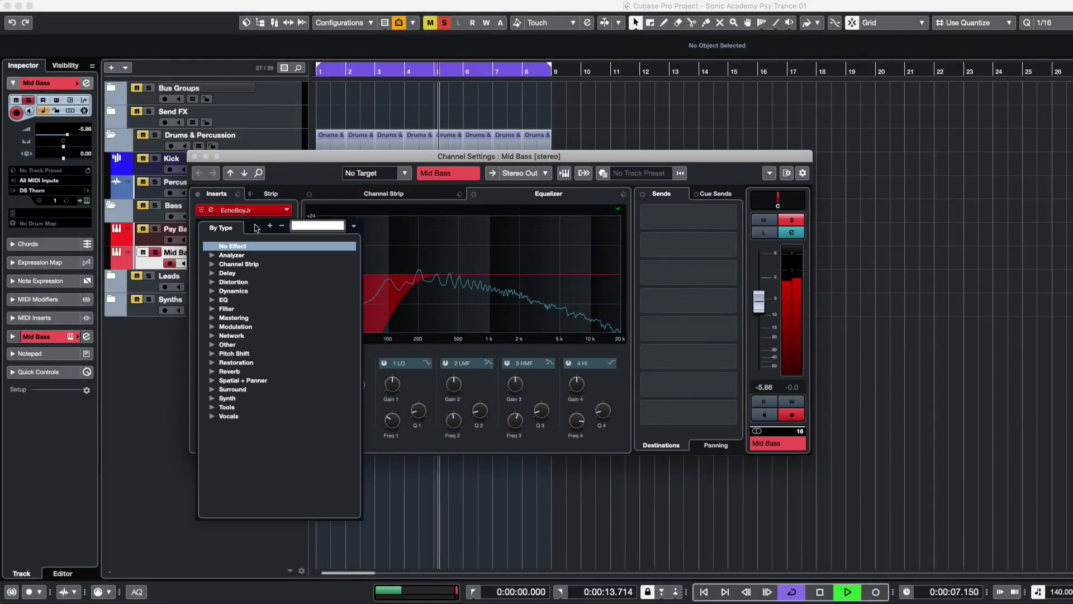
{"action": "type", "text": "BX"}
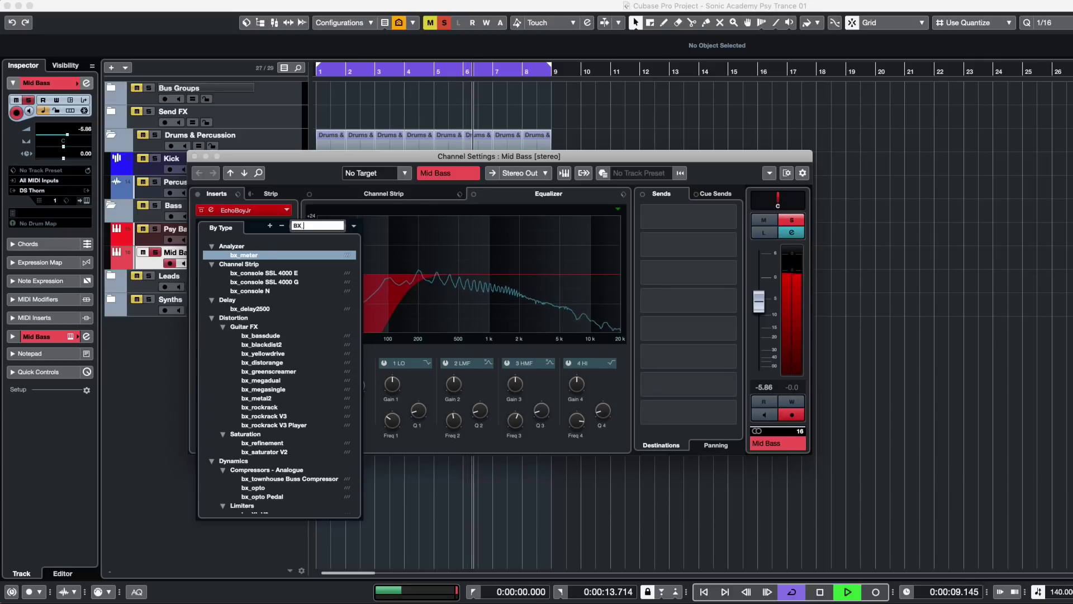
{"action": "type", "text": "_R"}
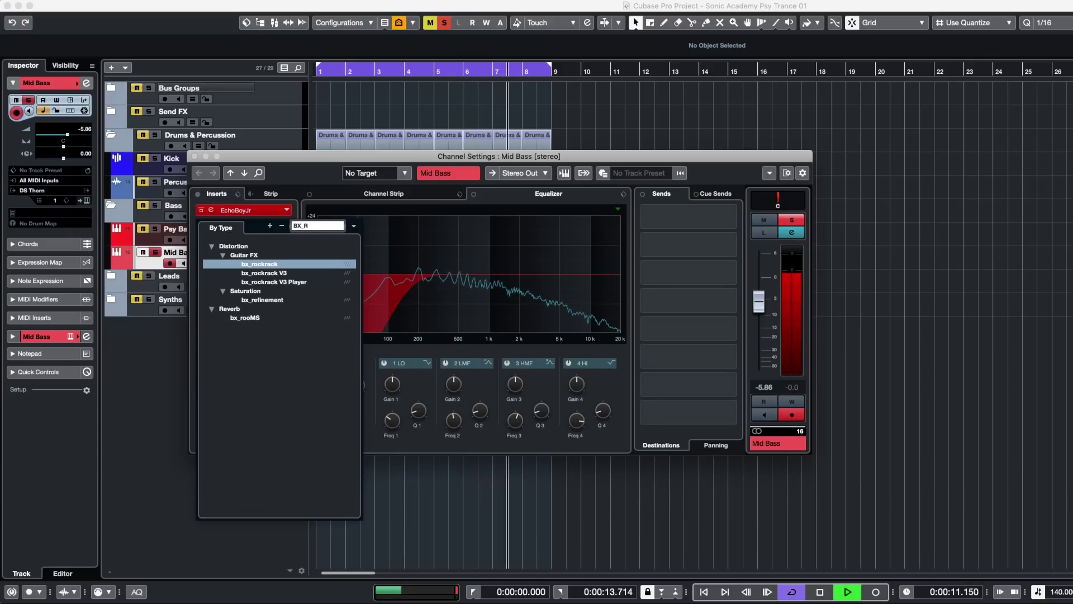
{"action": "double_click", "coordinate": [255, 317]}
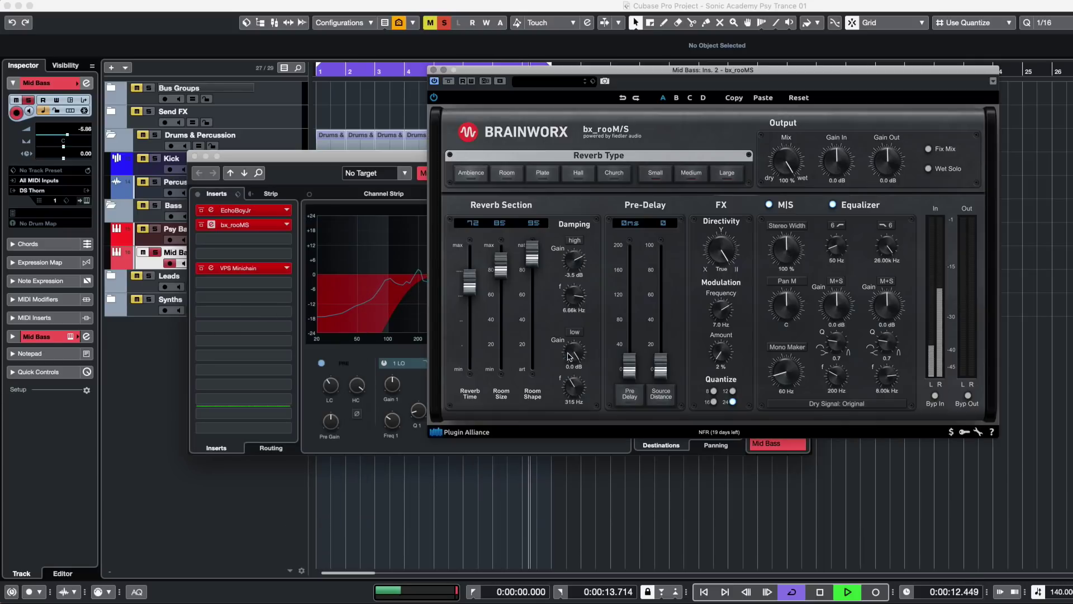
- Configure bx_rooMS with the Room reverb type, a 55% mix, and an equalizer high-cut at 1.29 kHz
{"action": "left_click_drag", "start_coordinate": [805, 66], "coordinate": [533, 70]}
{"action": "left_click_drag", "start_coordinate": [532, 173], "coordinate": [533, 210]}
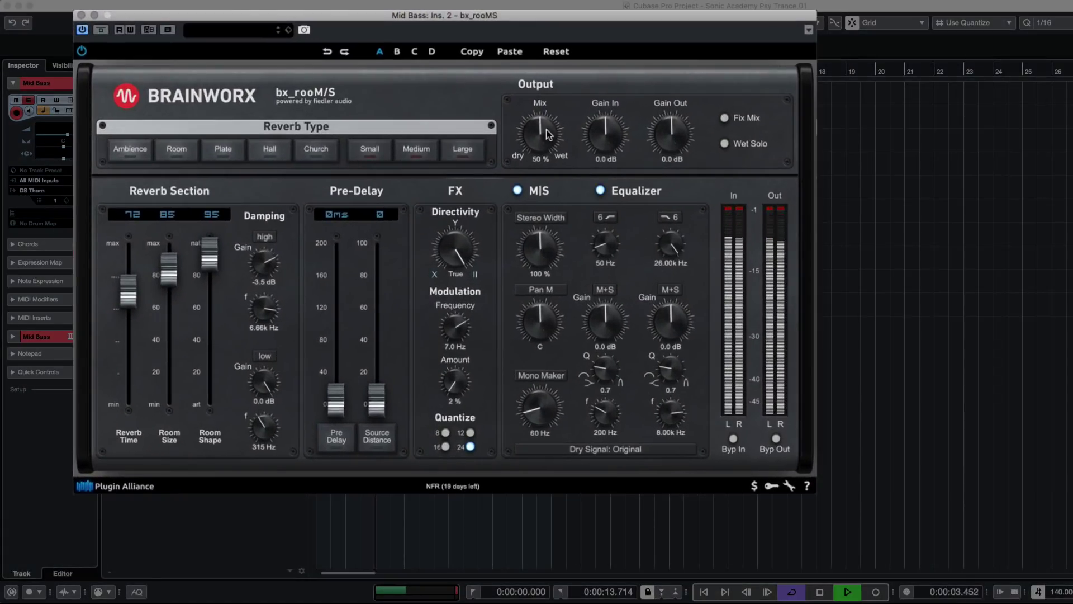
{"action": "left_click", "coordinate": [188, 151]}
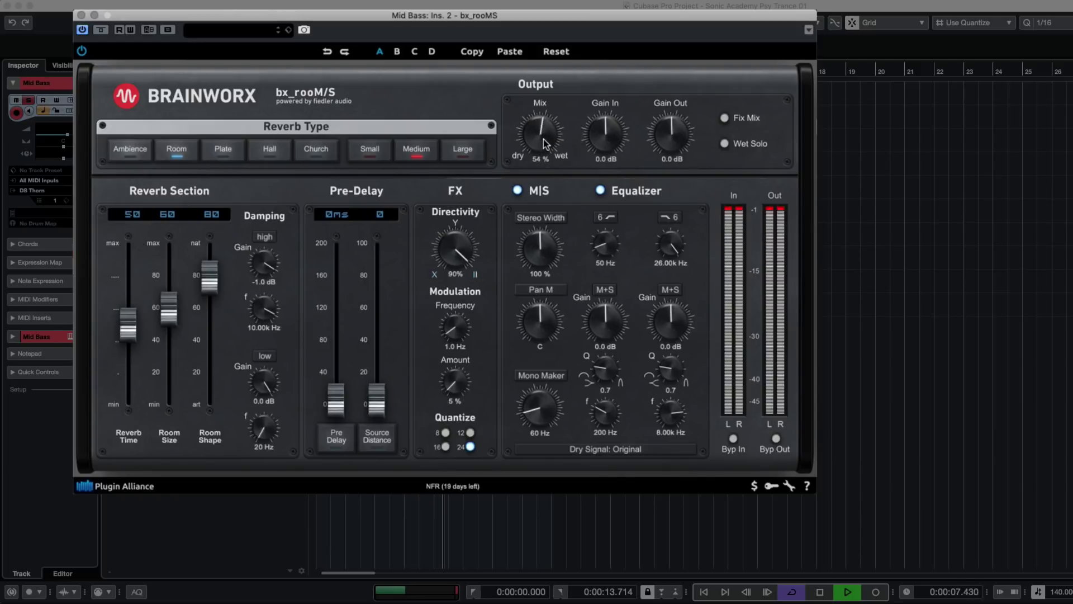
{"action": "left_click_drag", "start_coordinate": [671, 253], "coordinate": [668, 286]}
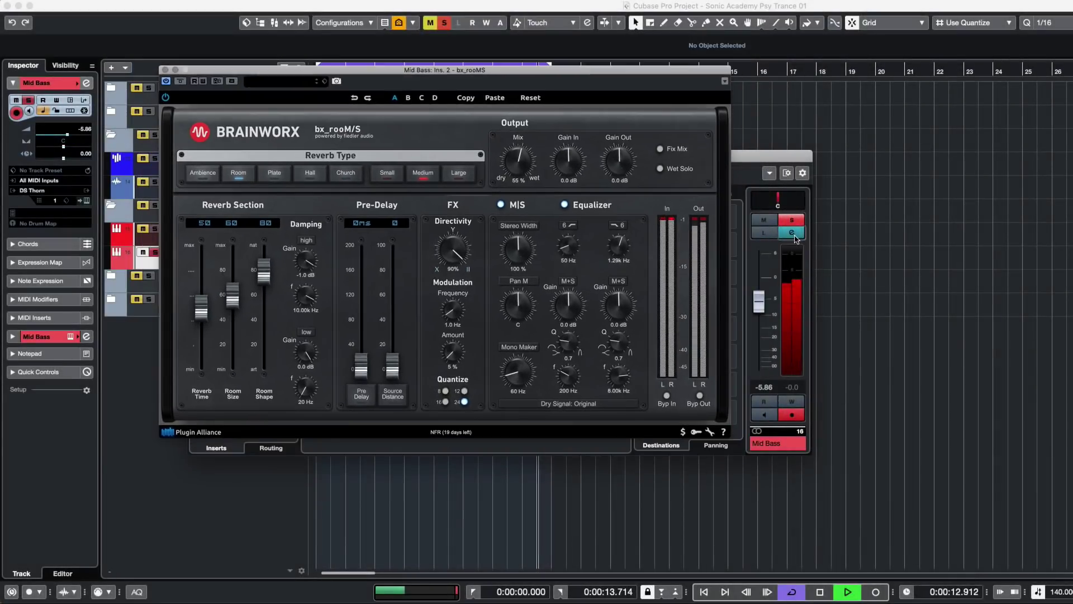
- Lower Thorn's master volume to 24% and return to the bx_rooMS reverb
{"action": "left_click", "coordinate": [794, 236]}
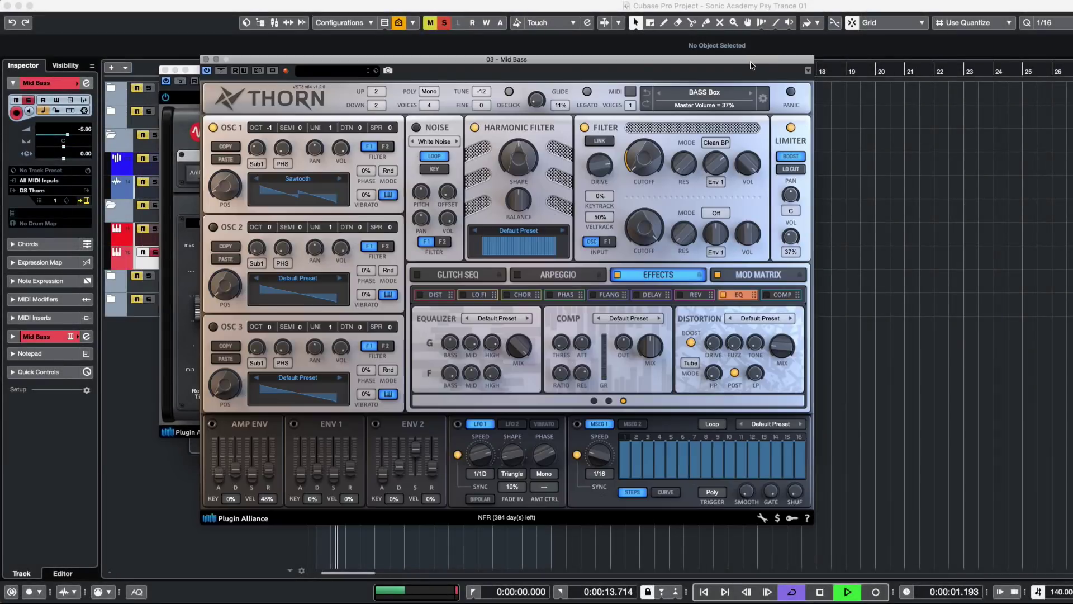
{"action": "left_click_drag", "start_coordinate": [751, 63], "coordinate": [620, 59]}
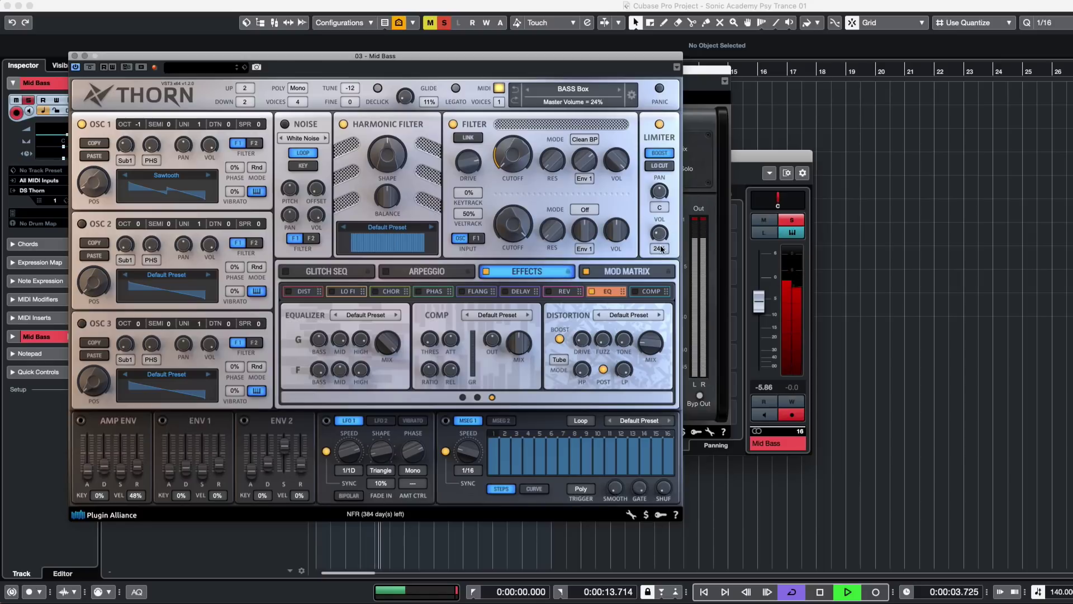
{"action": "left_click", "coordinate": [702, 226]}
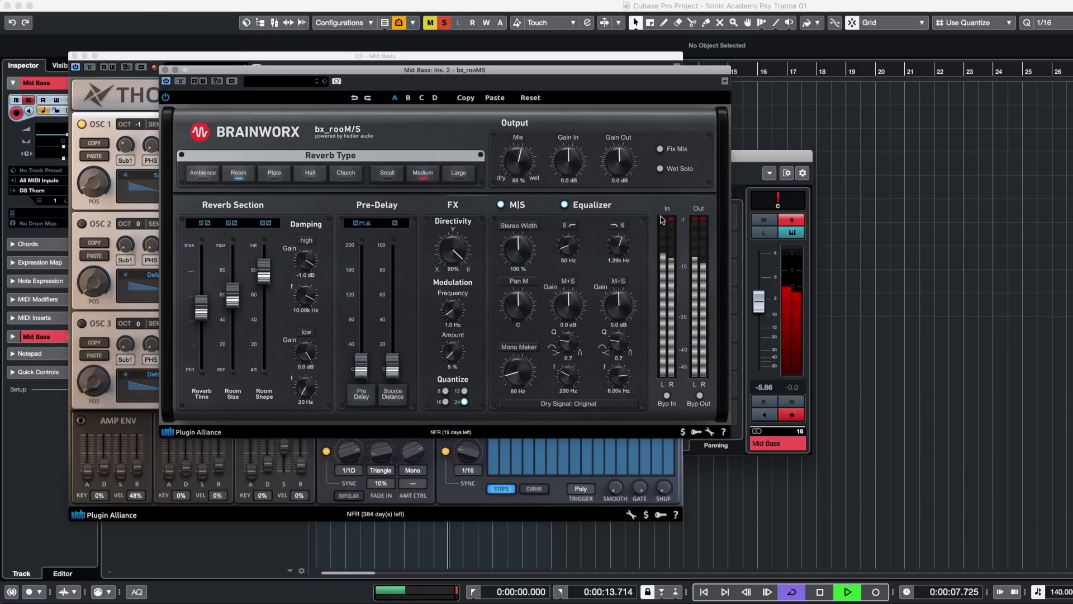
- Lower Thorn's master volume to 19% on the Mid Bass and close the synth window
{"action": "left_click", "coordinate": [793, 233]}
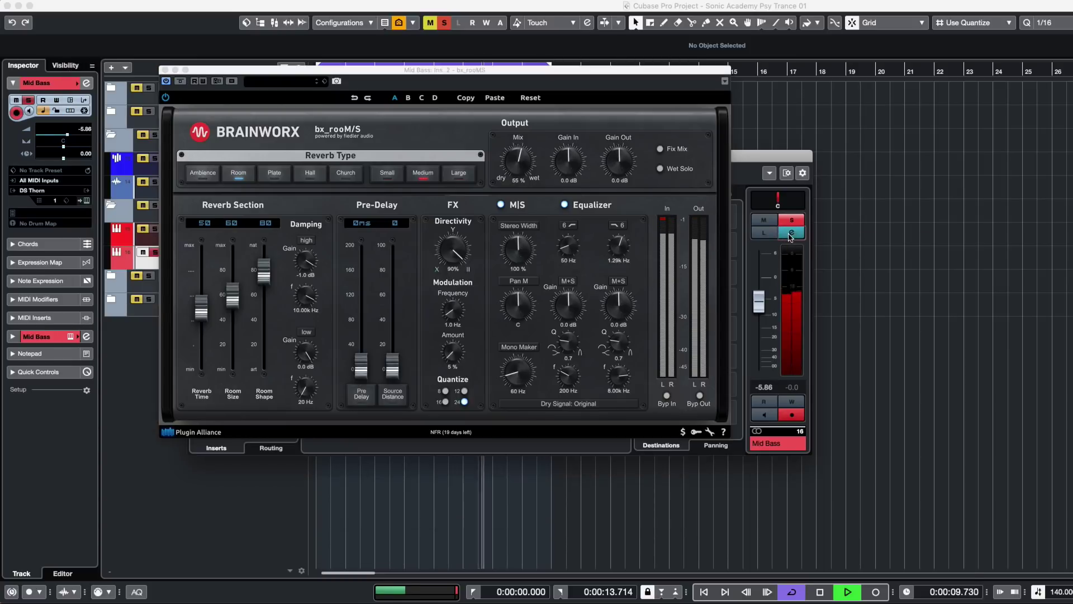
{"action": "left_click", "coordinate": [794, 235]}
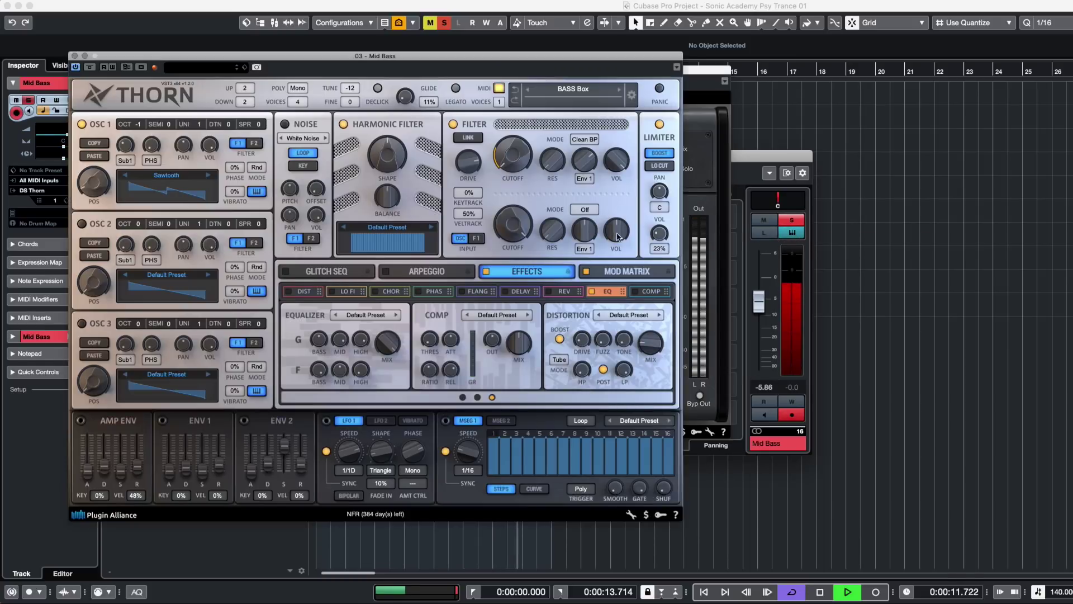
{"action": "left_click_drag", "start_coordinate": [662, 233], "coordinate": [661, 236]}
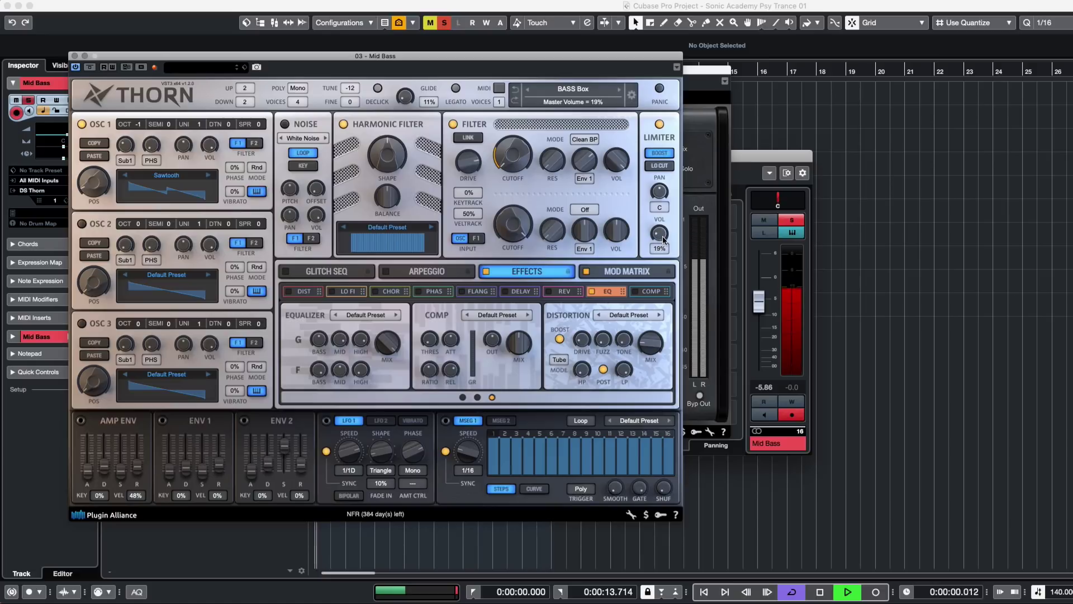
{"action": "left_click", "coordinate": [74, 56]}
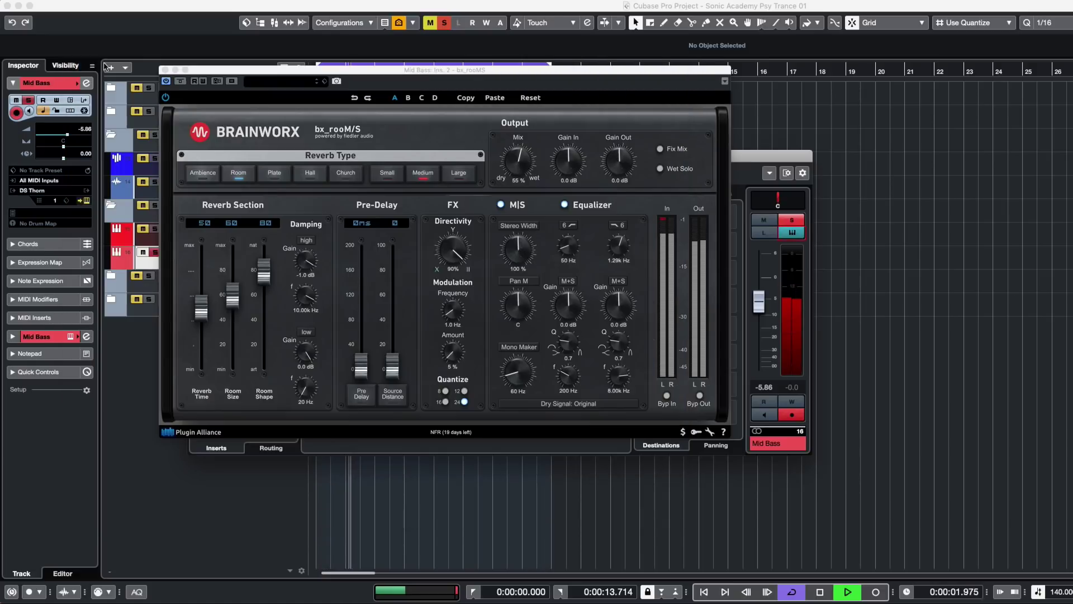
- Raise the Mid Bass channel fader to -4.12 dB and close the bx_rooMS reverb window
{"action": "left_click_drag", "start_coordinate": [759, 304], "coordinate": [757, 300]}
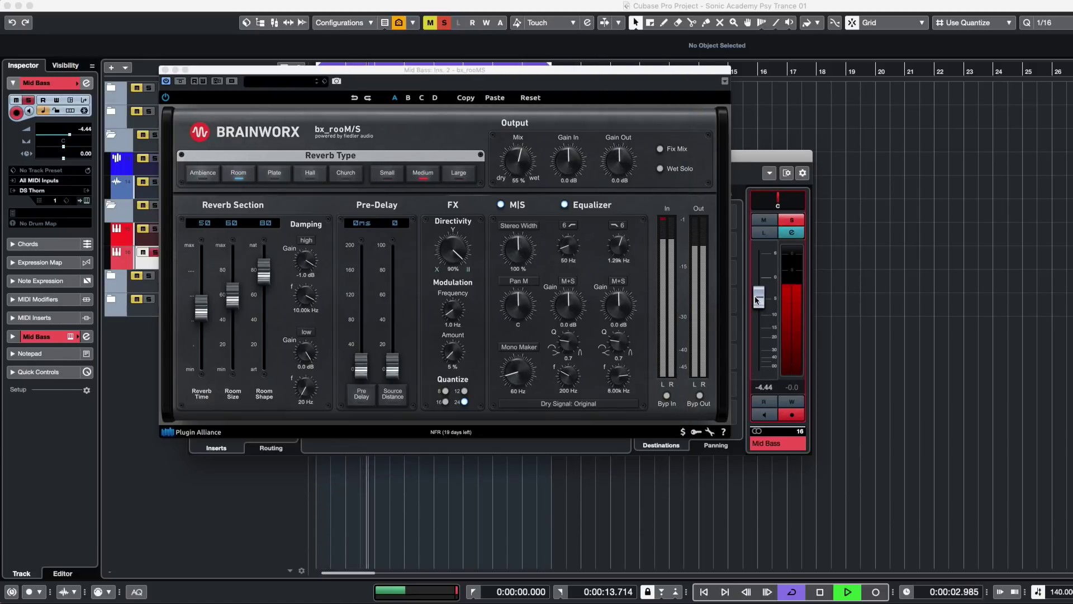
{"action": "left_click", "coordinate": [661, 222]}
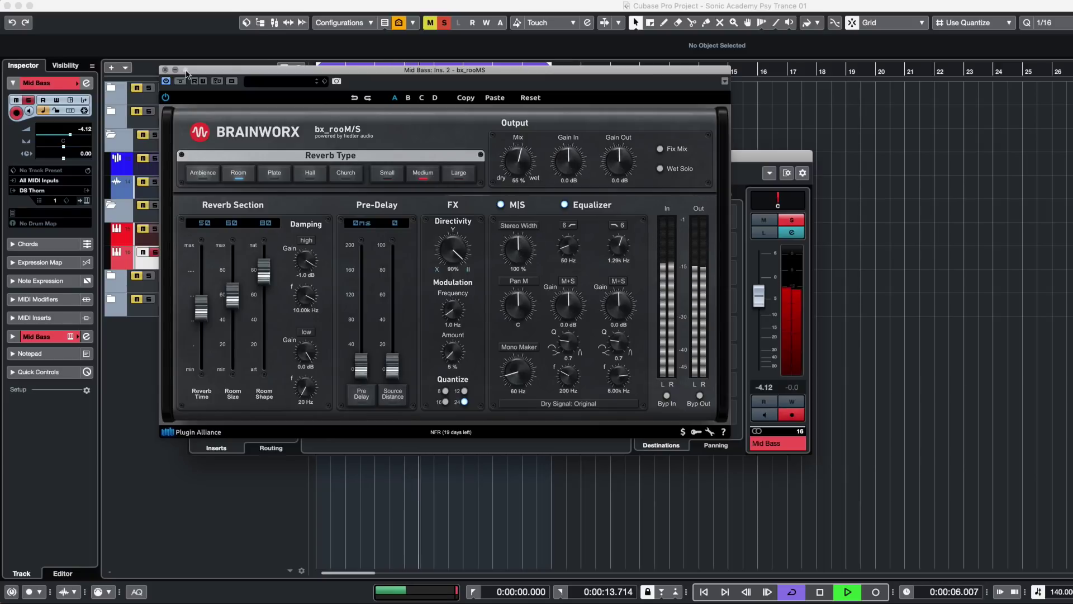
{"action": "left_click", "coordinate": [165, 69]}
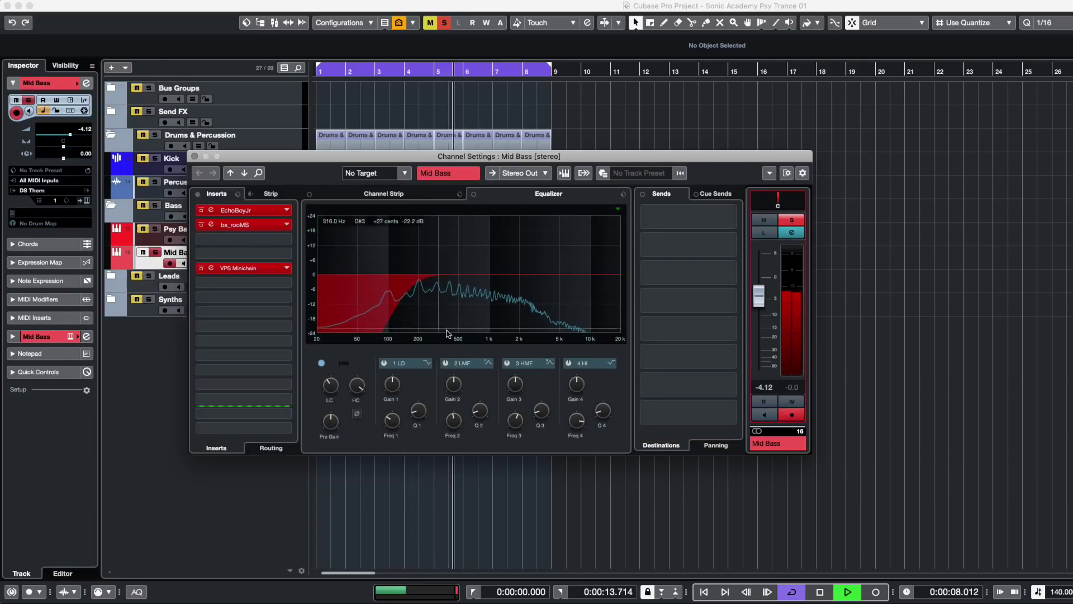
- Load the Lindell 7X-500 compressor in the Mid Bass channel's third insert slot and raise its input level
{"action": "left_click", "coordinate": [254, 241]}
{"action": "type", "text": "7x"}
{"action": "key", "text": "Return"}
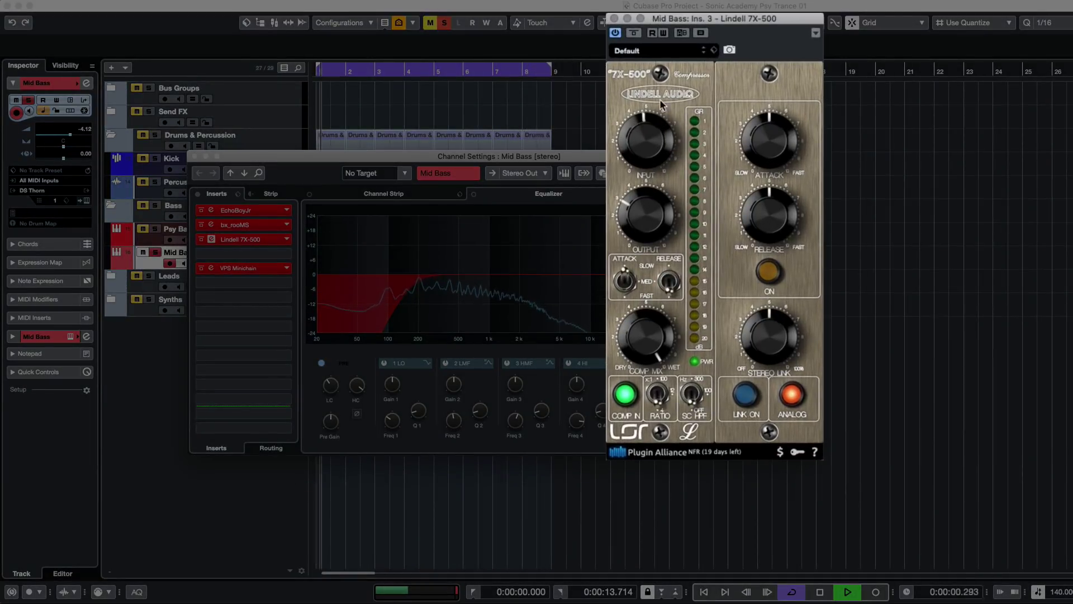
{"action": "left_click_drag", "start_coordinate": [650, 149], "coordinate": [649, 166]}
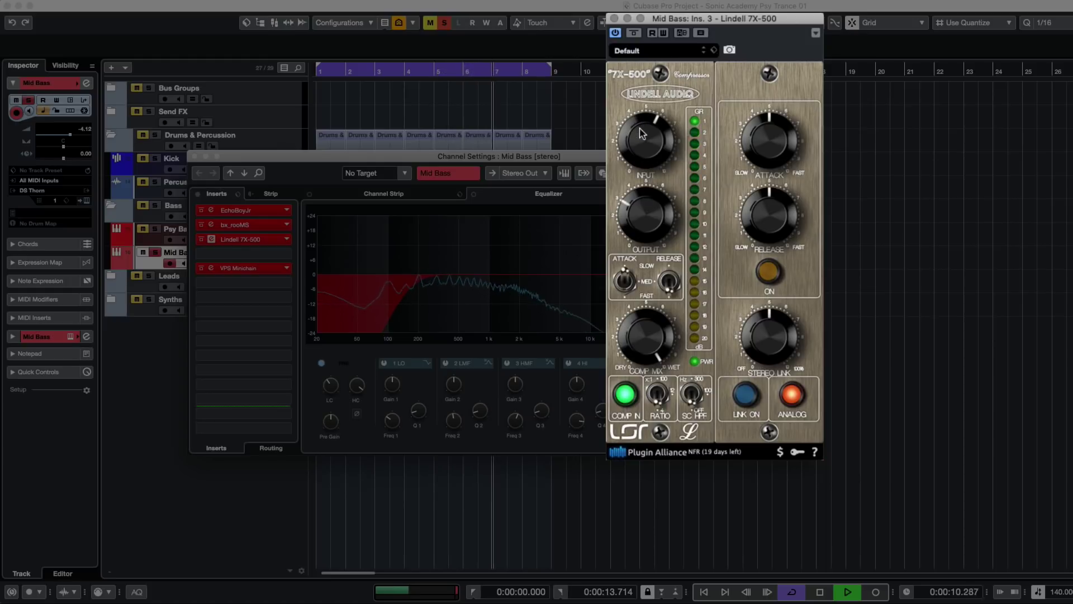
- Load the VPS Philta XL filter in the Mid Bass channel's fourth insert slot
{"action": "left_click", "coordinate": [255, 257]}
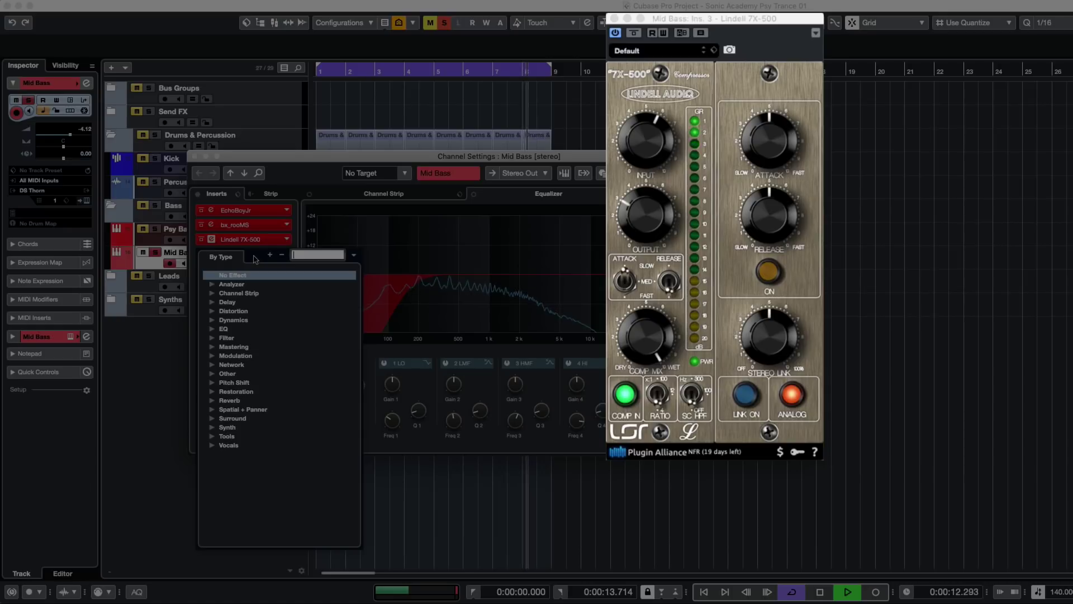
{"action": "type", "text": "volume"}
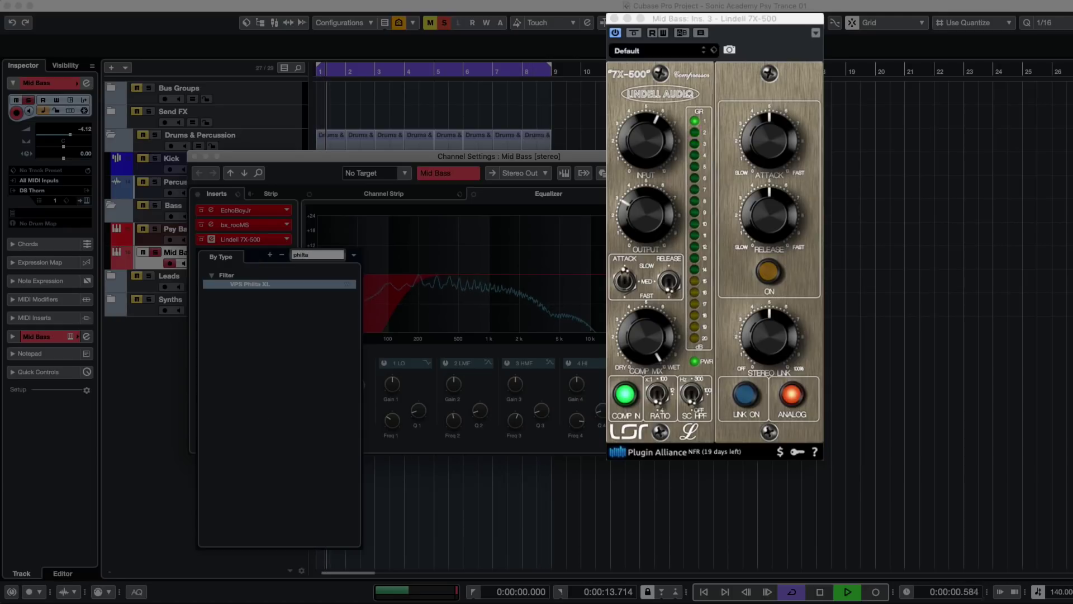
{"action": "key", "text": "Return"}
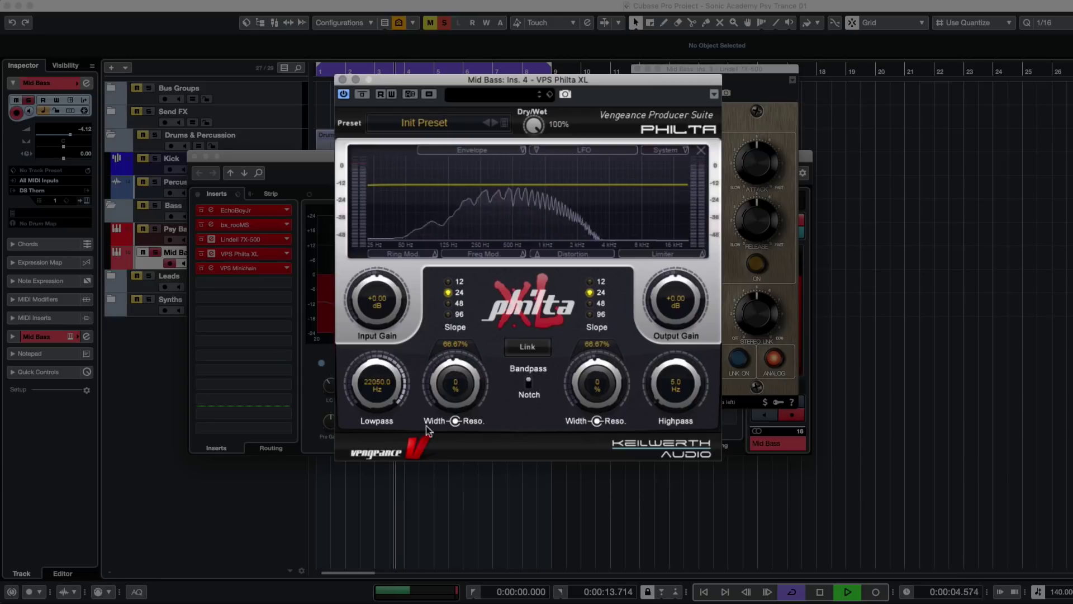
- Set Philta XL's lowpass to 1654 Hz with 8% resonance and its highpass to 96.8 Hz, and close the filter window
{"action": "key", "text": "space"}
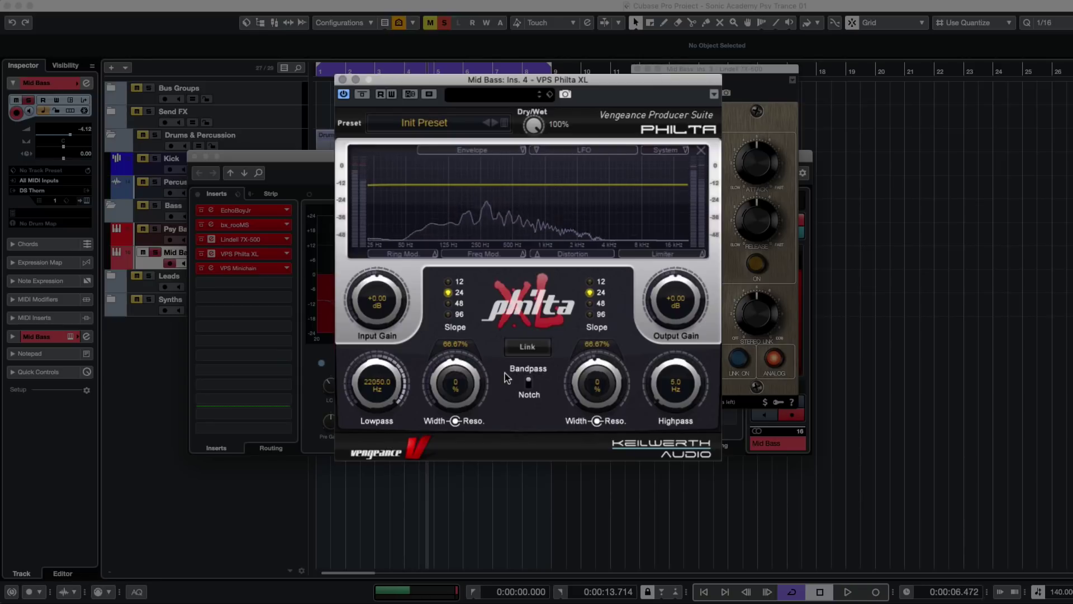
{"action": "left_click_drag", "start_coordinate": [377, 385], "coordinate": [380, 422]}
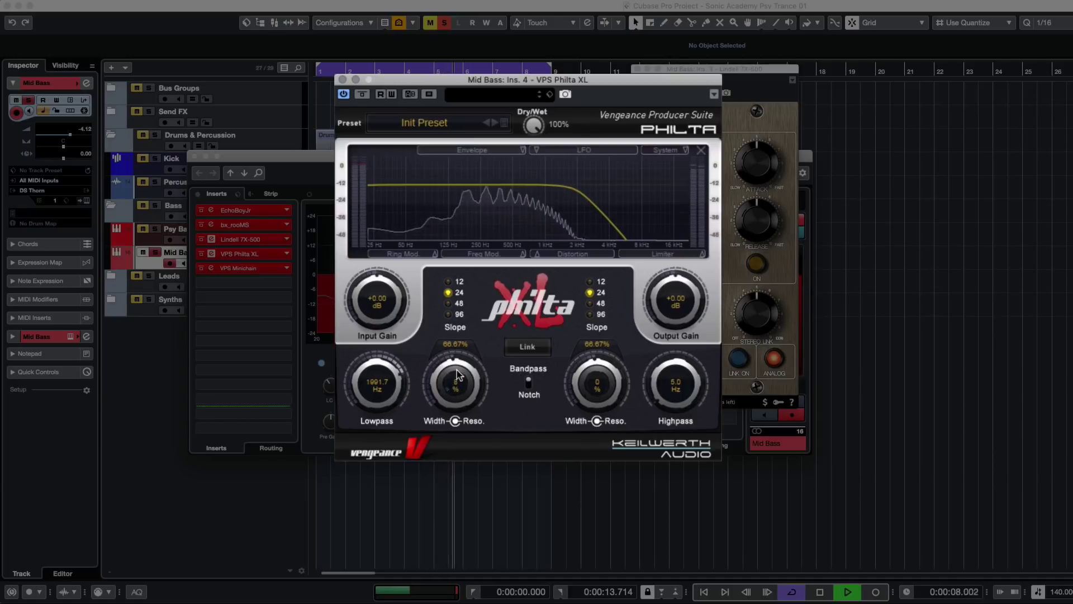
{"action": "left_click_drag", "start_coordinate": [379, 395], "coordinate": [379, 401]}
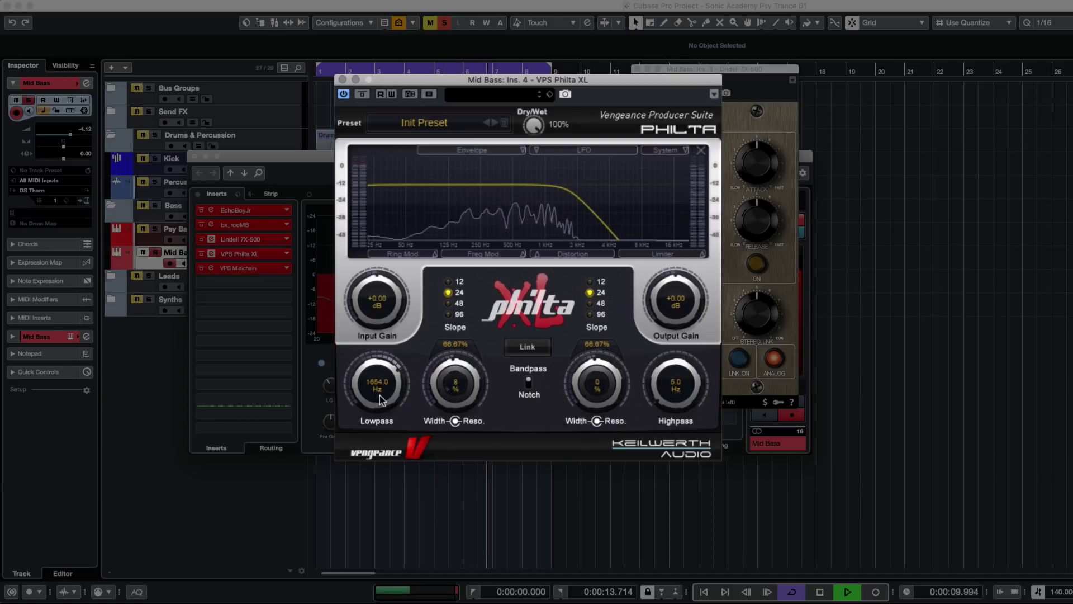
{"action": "mouse_move", "coordinate": [675, 384]}
{"action": "left_mouse_down"}
{"action": "mouse_move", "coordinate": [676, 351]}
{"action": "mouse_move", "coordinate": [677, 364]}
{"action": "left_mouse_up"}
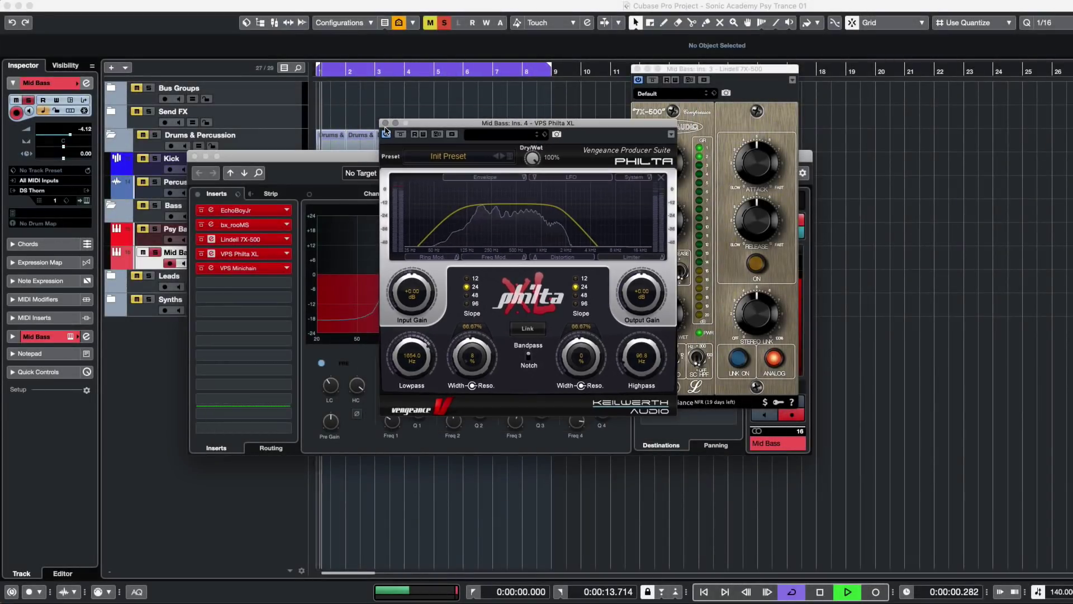
{"action": "left_click", "coordinate": [366, 104]}
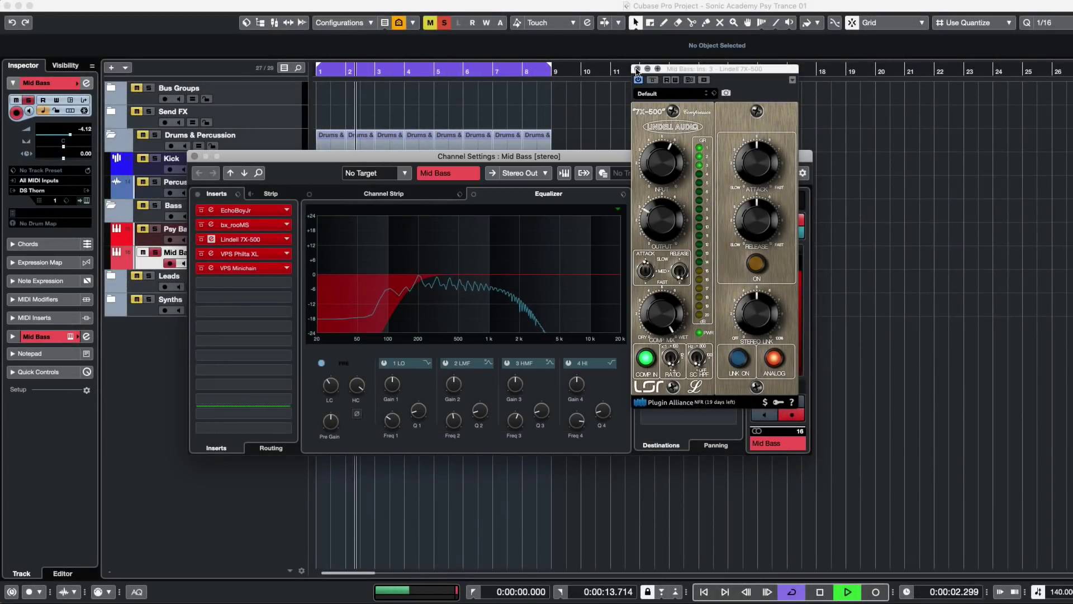
- Close the Mid Bass plug-in and channel windows, unsolo the track, and play back the full kick and bass loop
{"action": "left_click", "coordinate": [637, 69]}
{"action": "left_click", "coordinate": [195, 155]}
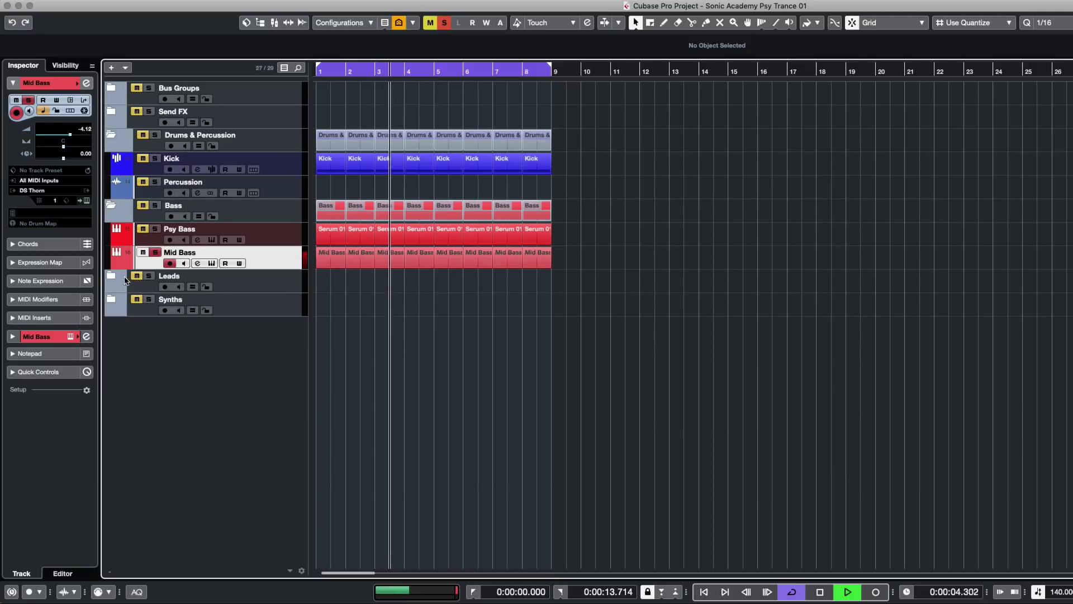
{"action": "key", "text": "s"}
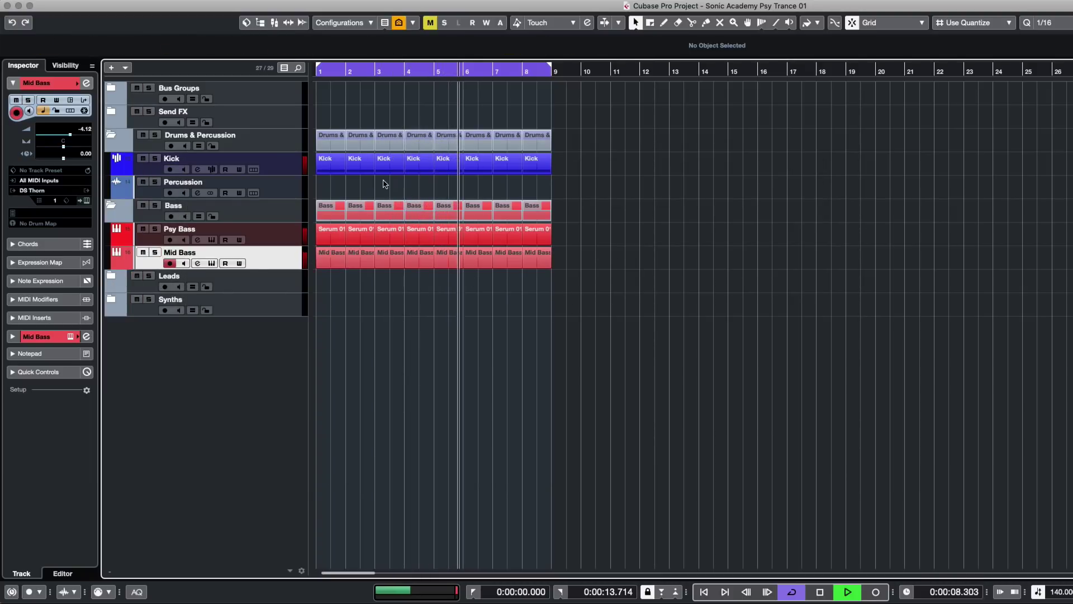
{"action": "key", "text": "h"}
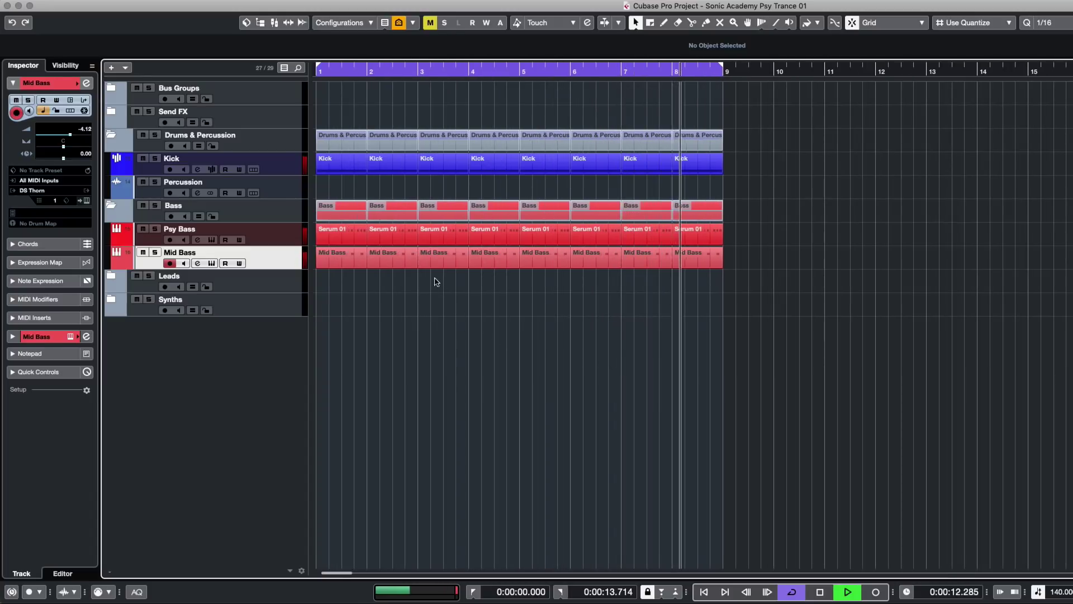
{"action": "key", "text": "space"}
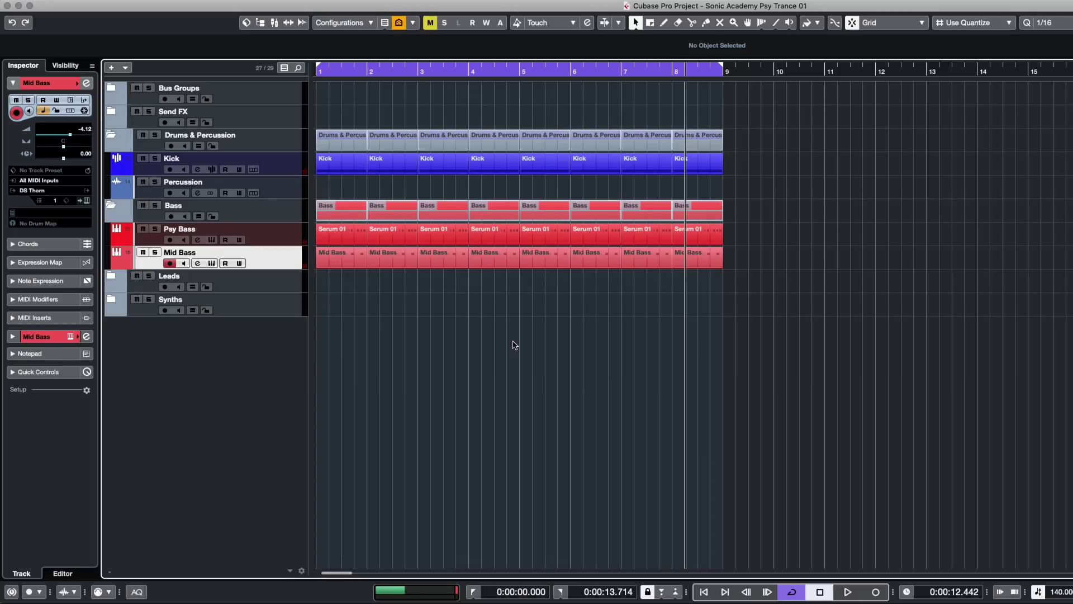
{"action": "key", "text": "g"}
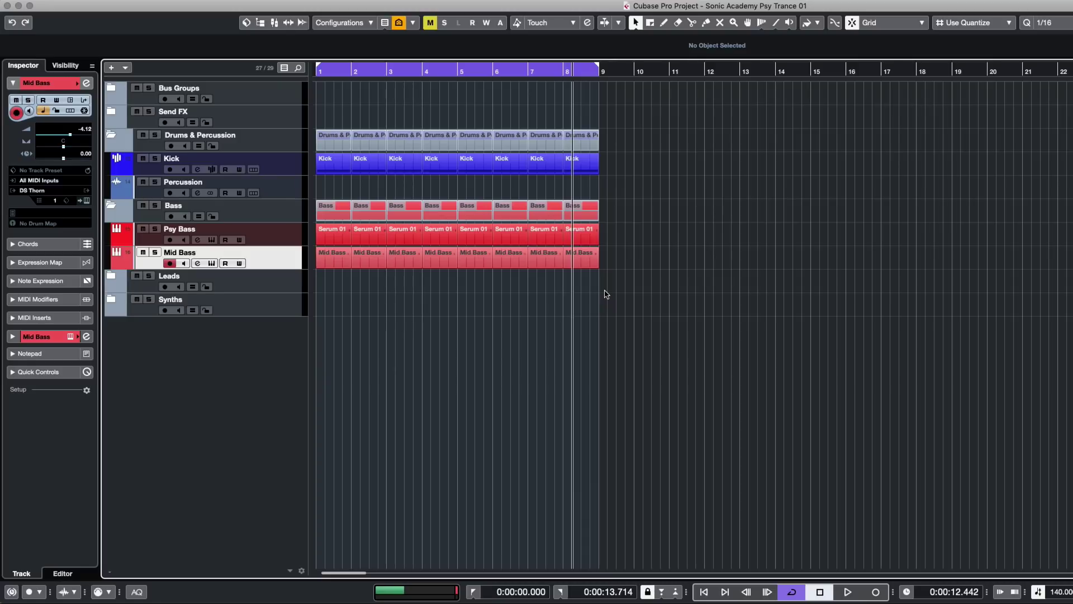
{"action": "left_click_drag", "start_coordinate": [618, 313], "coordinate": [281, 111]}
{"action": "left_click", "coordinate": [595, 272]}
{"action": "key", "text": "g"}
{"action": "key", "text": "g"}
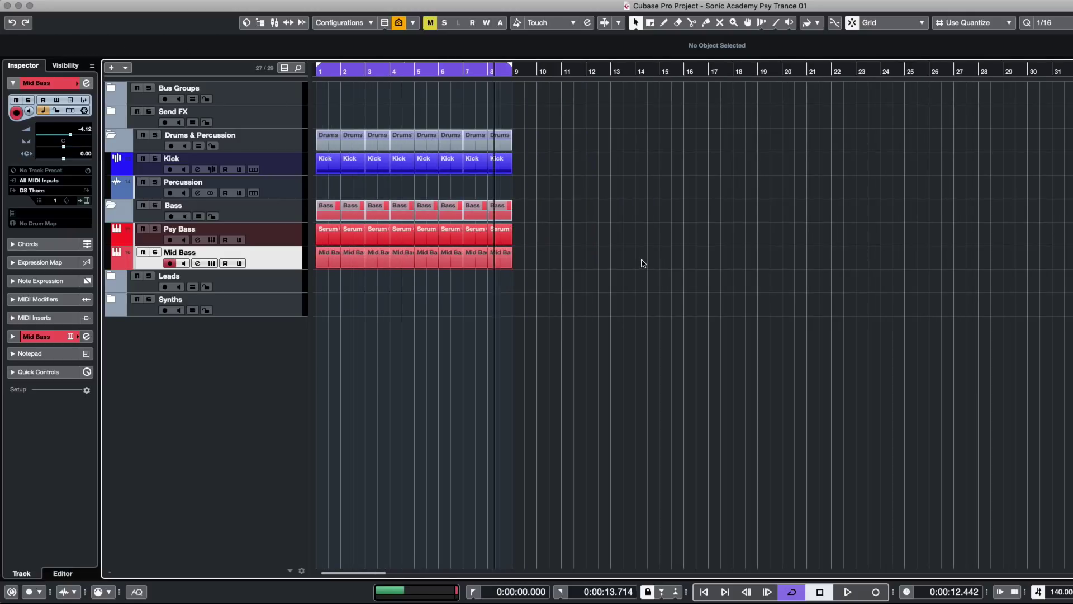
{"action": "key", "text": "g"}
{"action": "key", "text": "g"}
{"action": "left_click_drag", "start_coordinate": [574, 348], "coordinate": [305, 105]}
{"action": "left_click", "coordinate": [575, 331]}
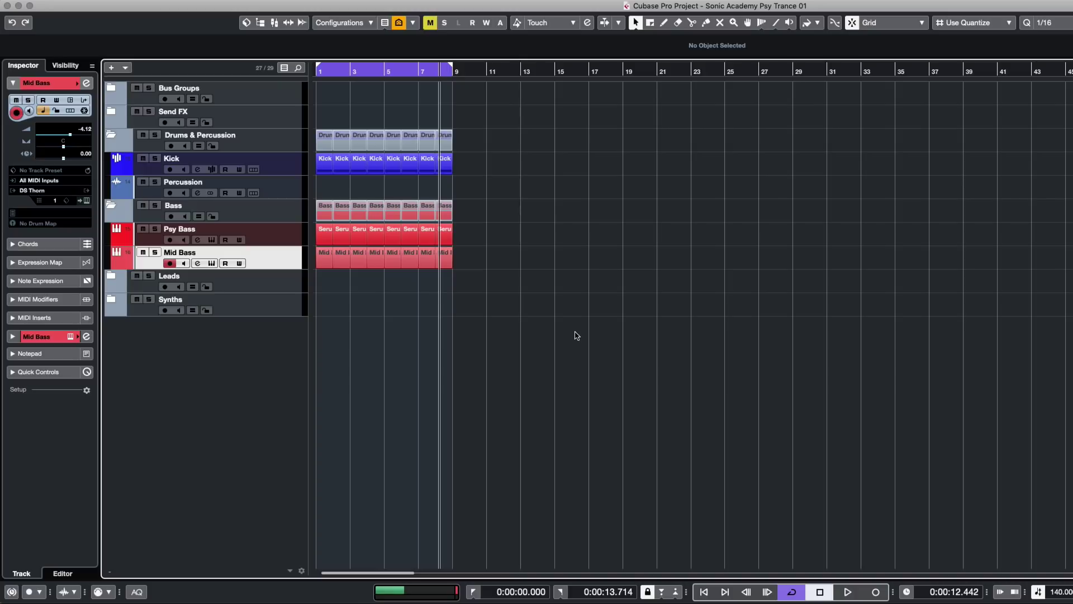